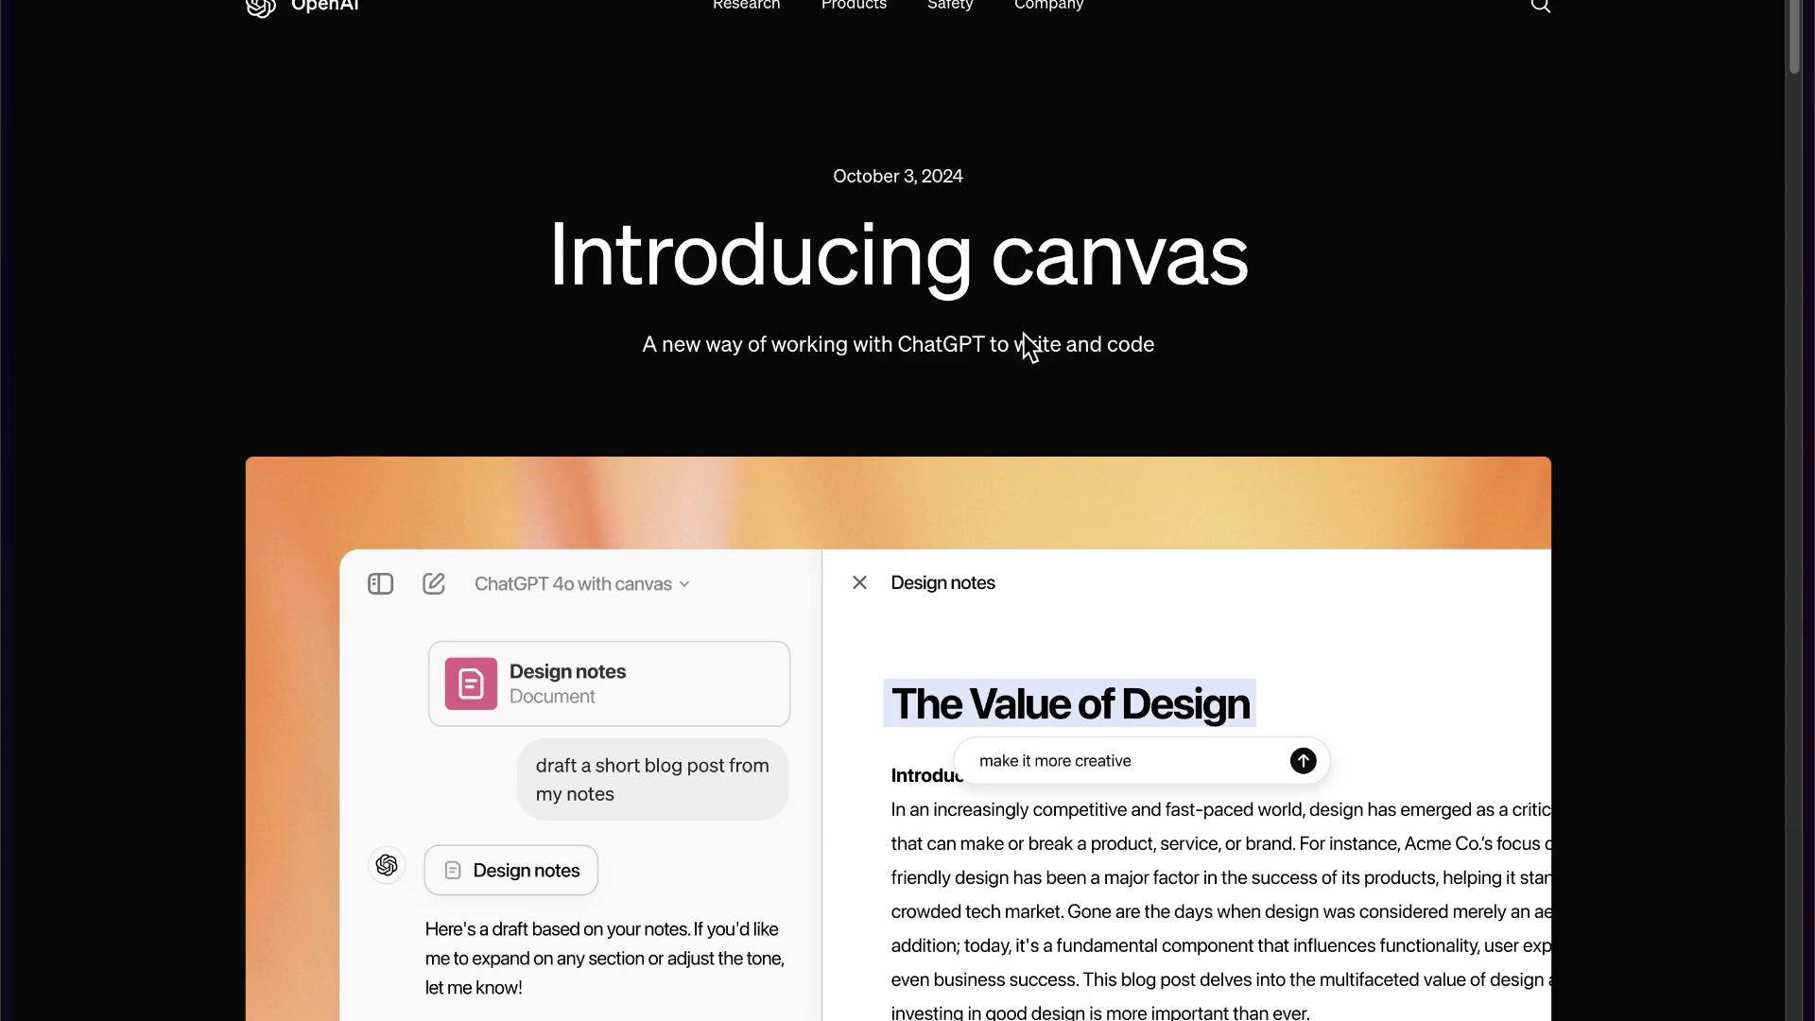
# - Switch to ChatGPT and choose the GPT-4o with canvas model for the new chat
pyautogui.click(121, 778)
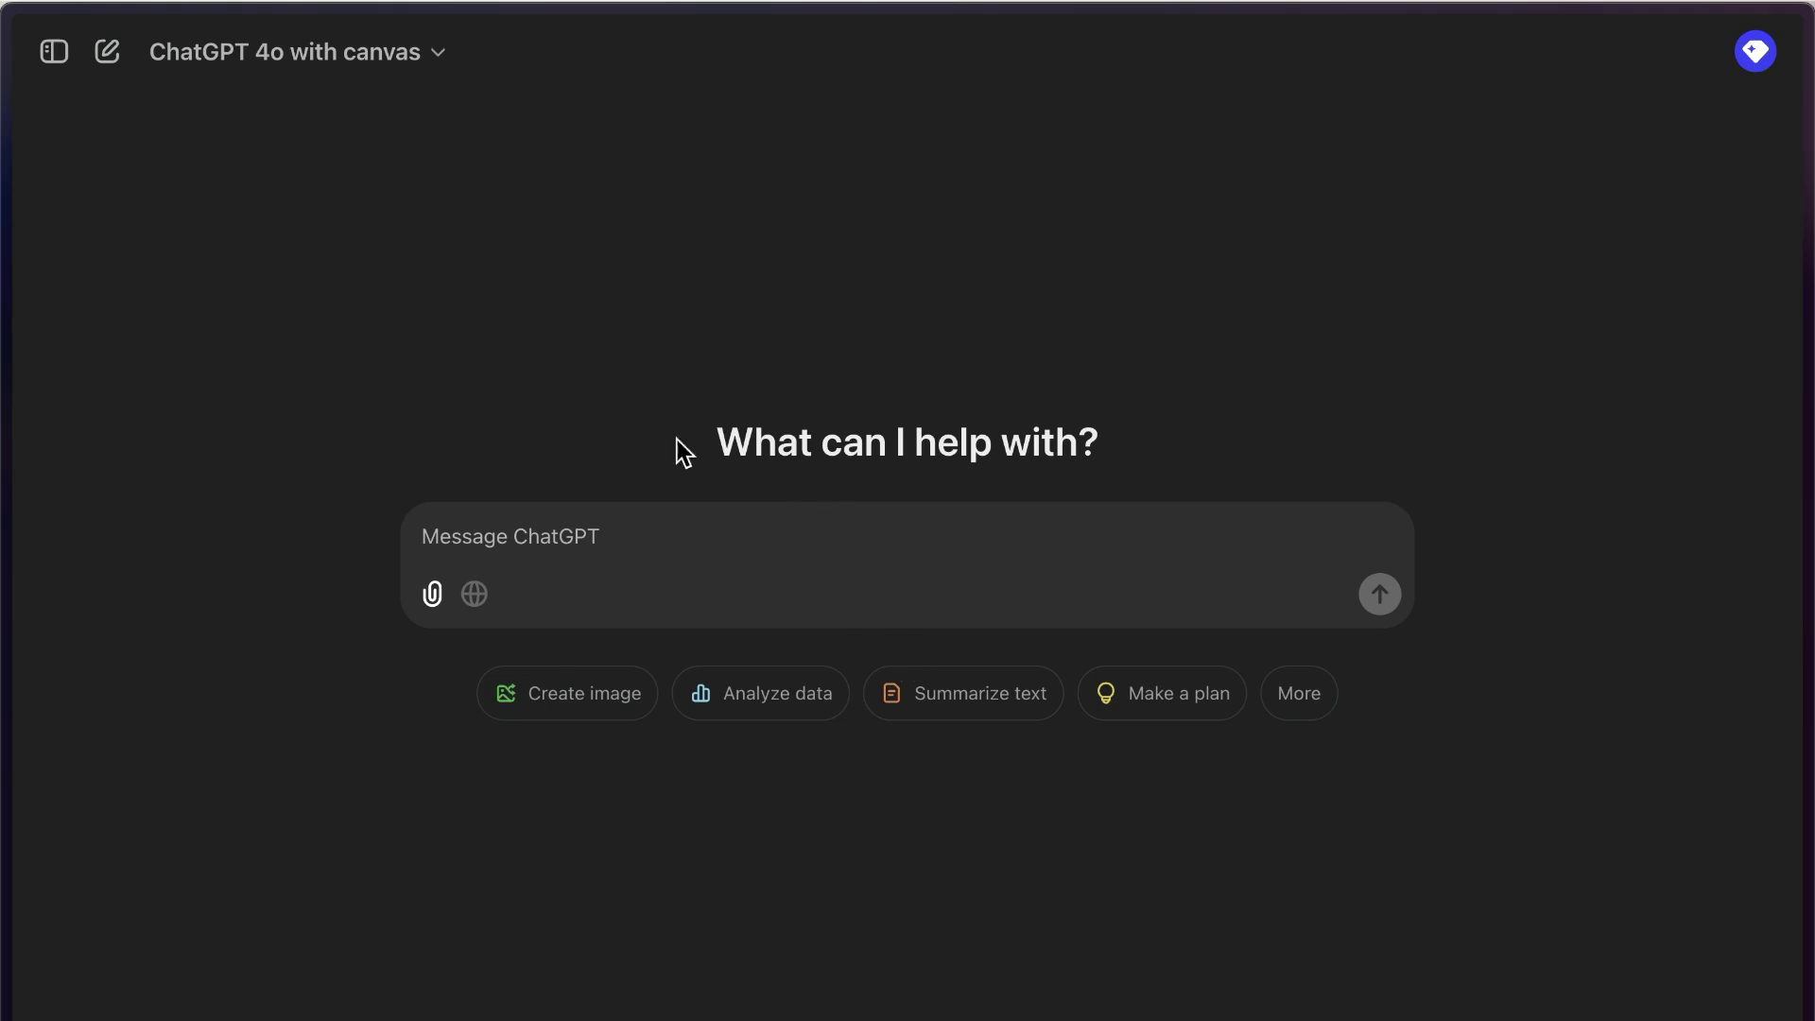
pyautogui.click(283, 66)
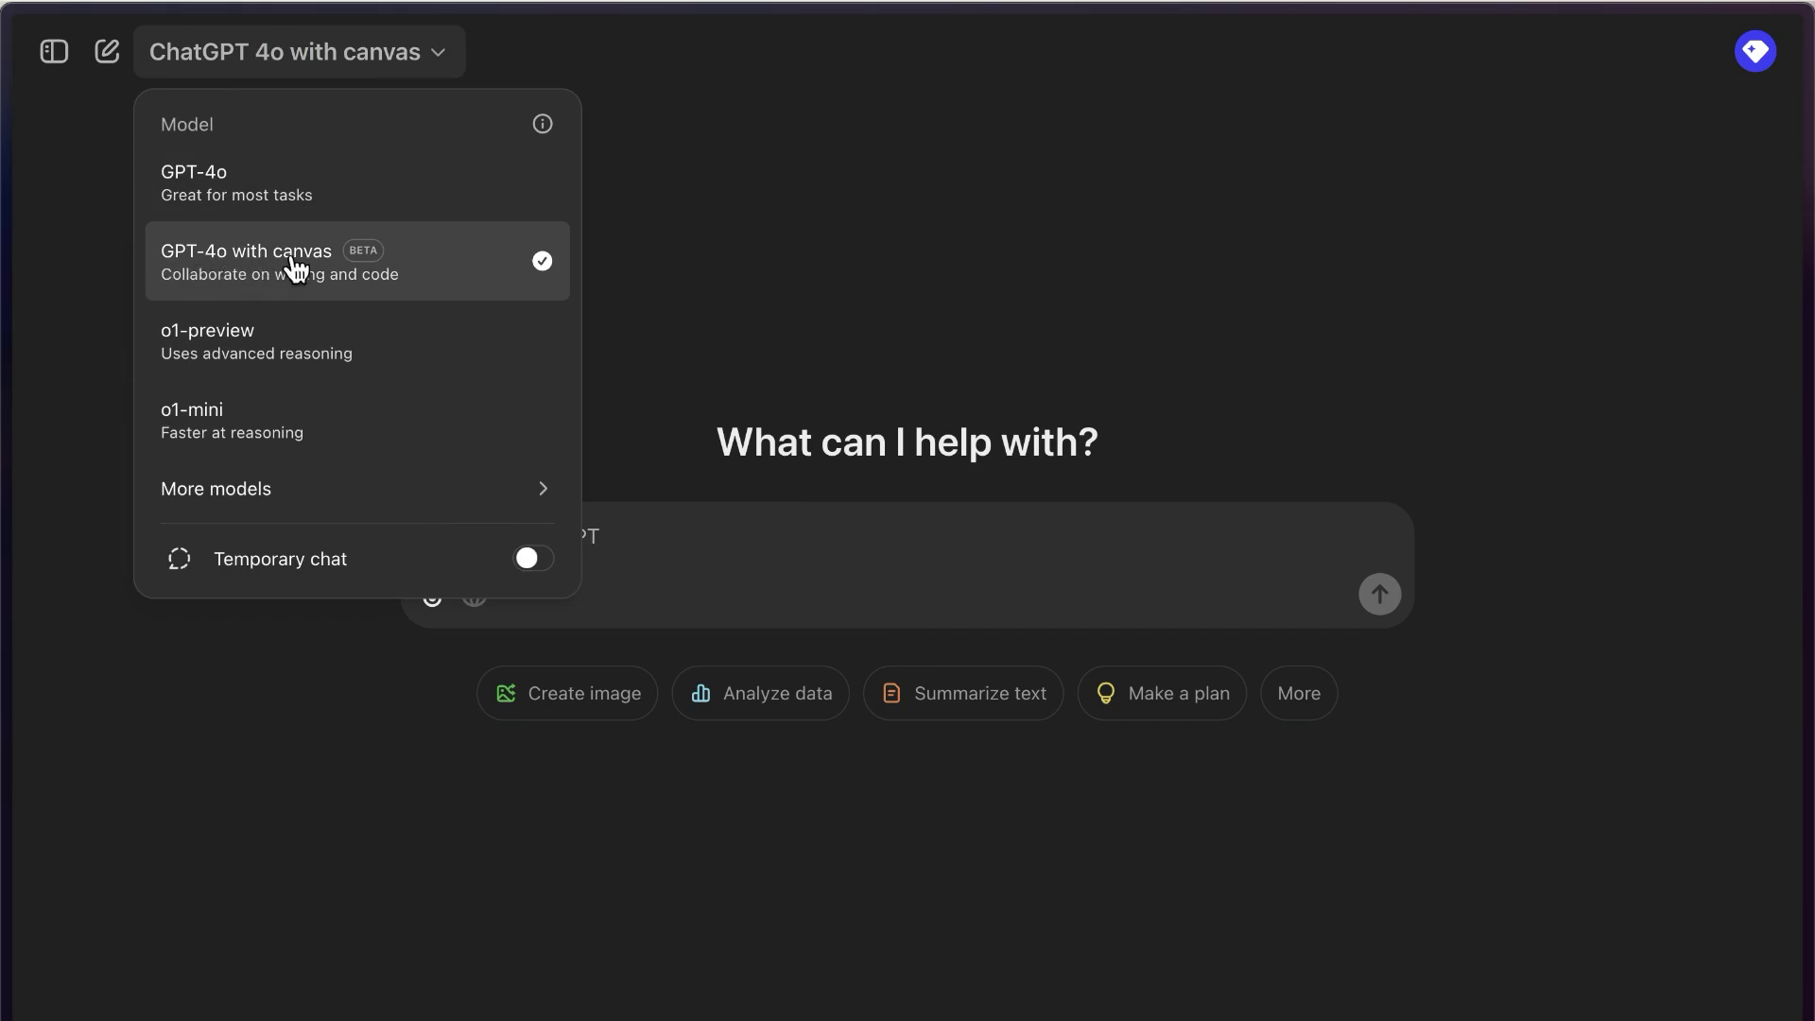
pyautogui.click(378, 272)
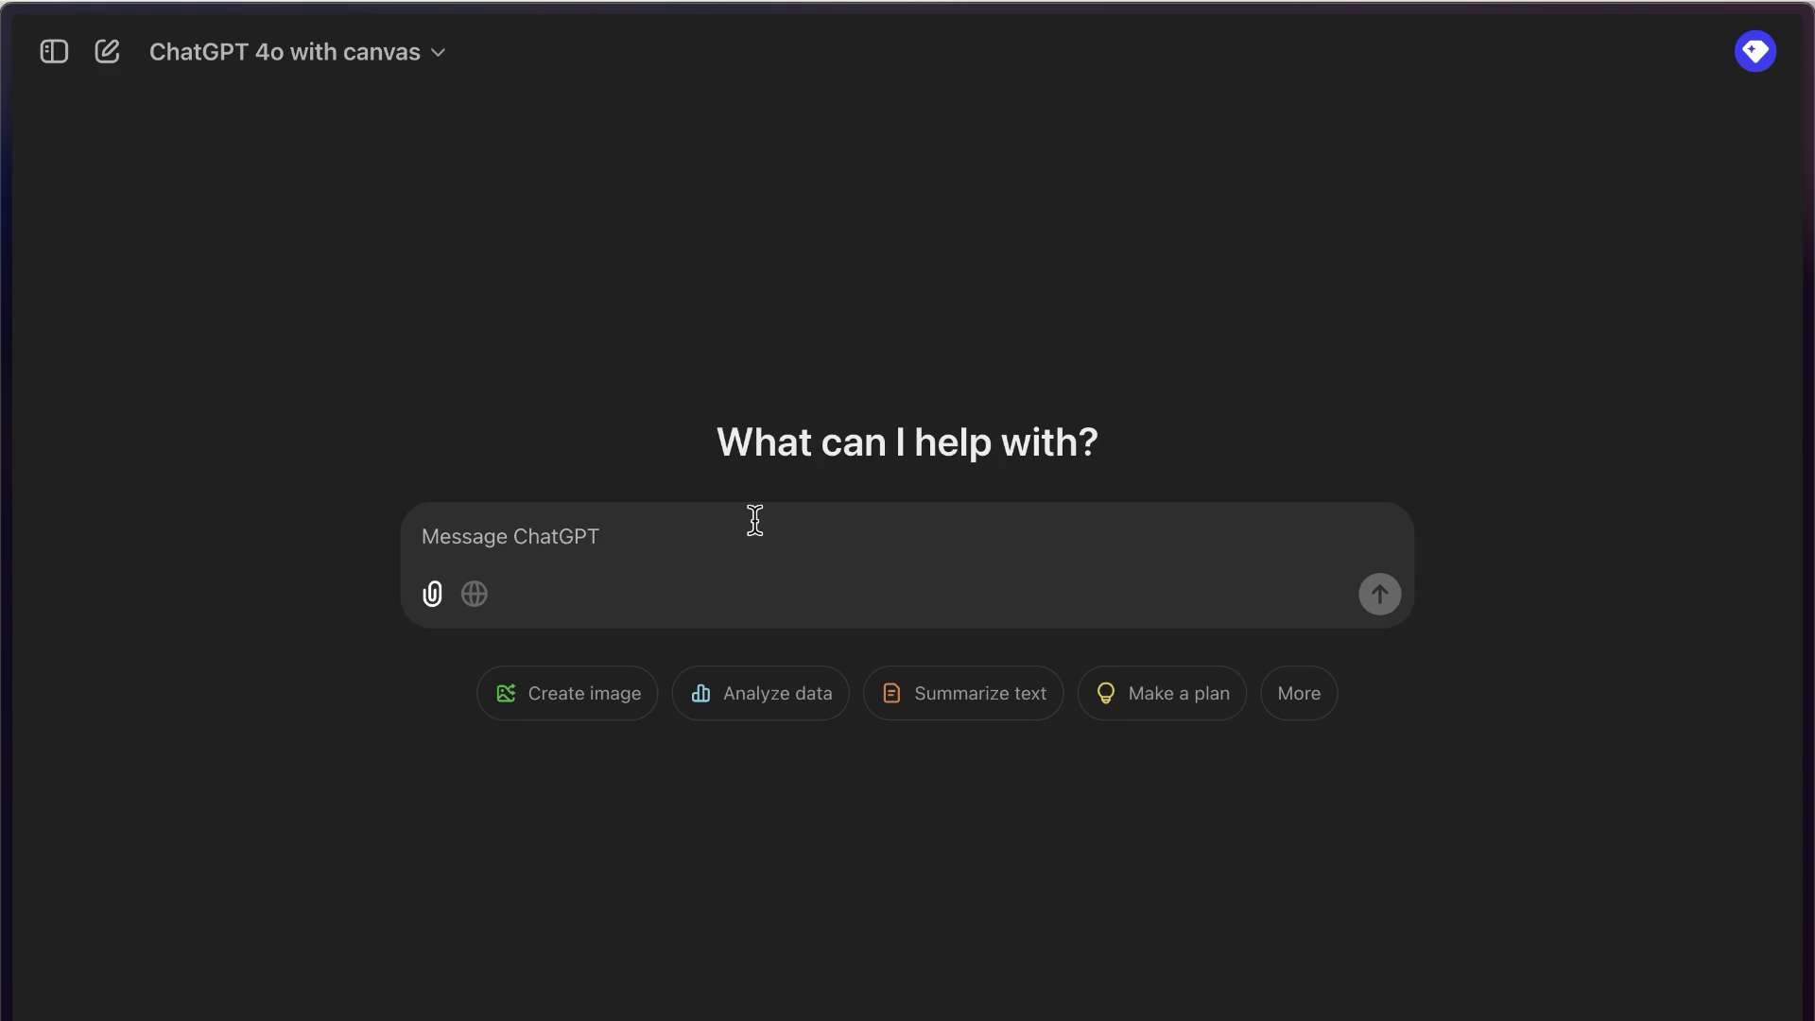
# - Start the chat with the suggested prompt for getting advice on moving to a new city
pyautogui.click(660, 525)
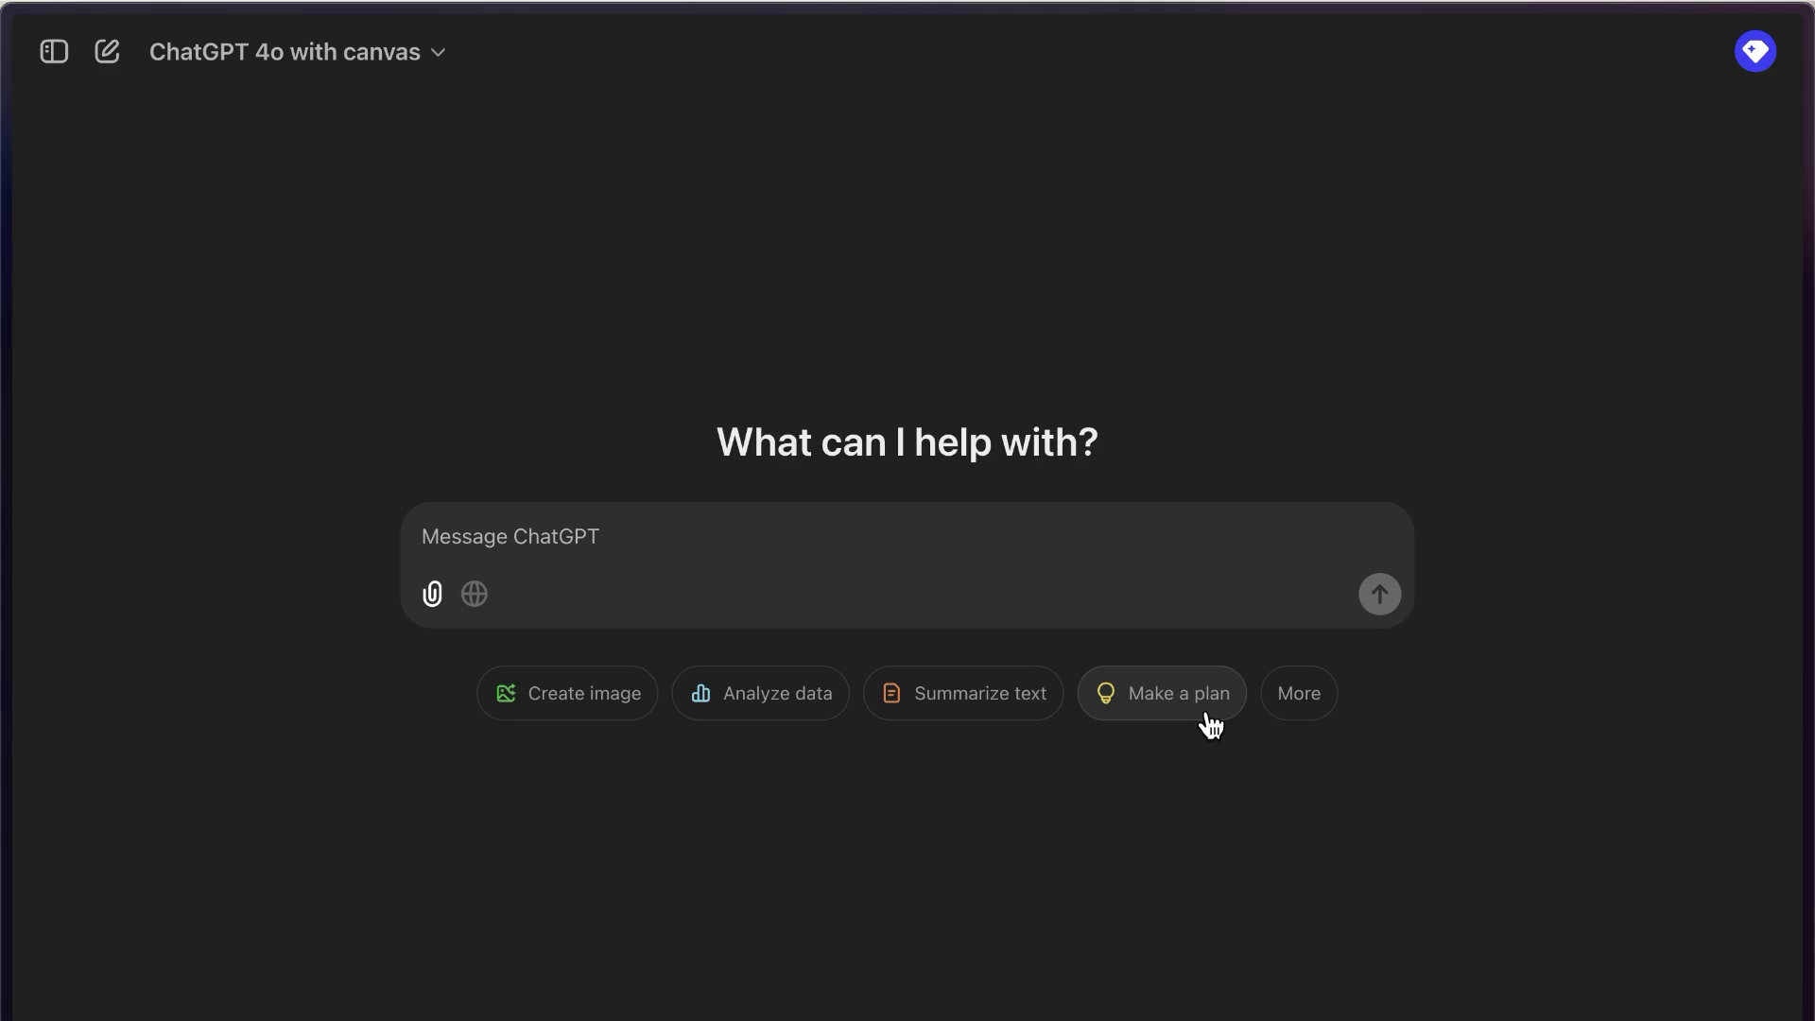
pyautogui.click(1314, 700)
pyautogui.click(893, 782)
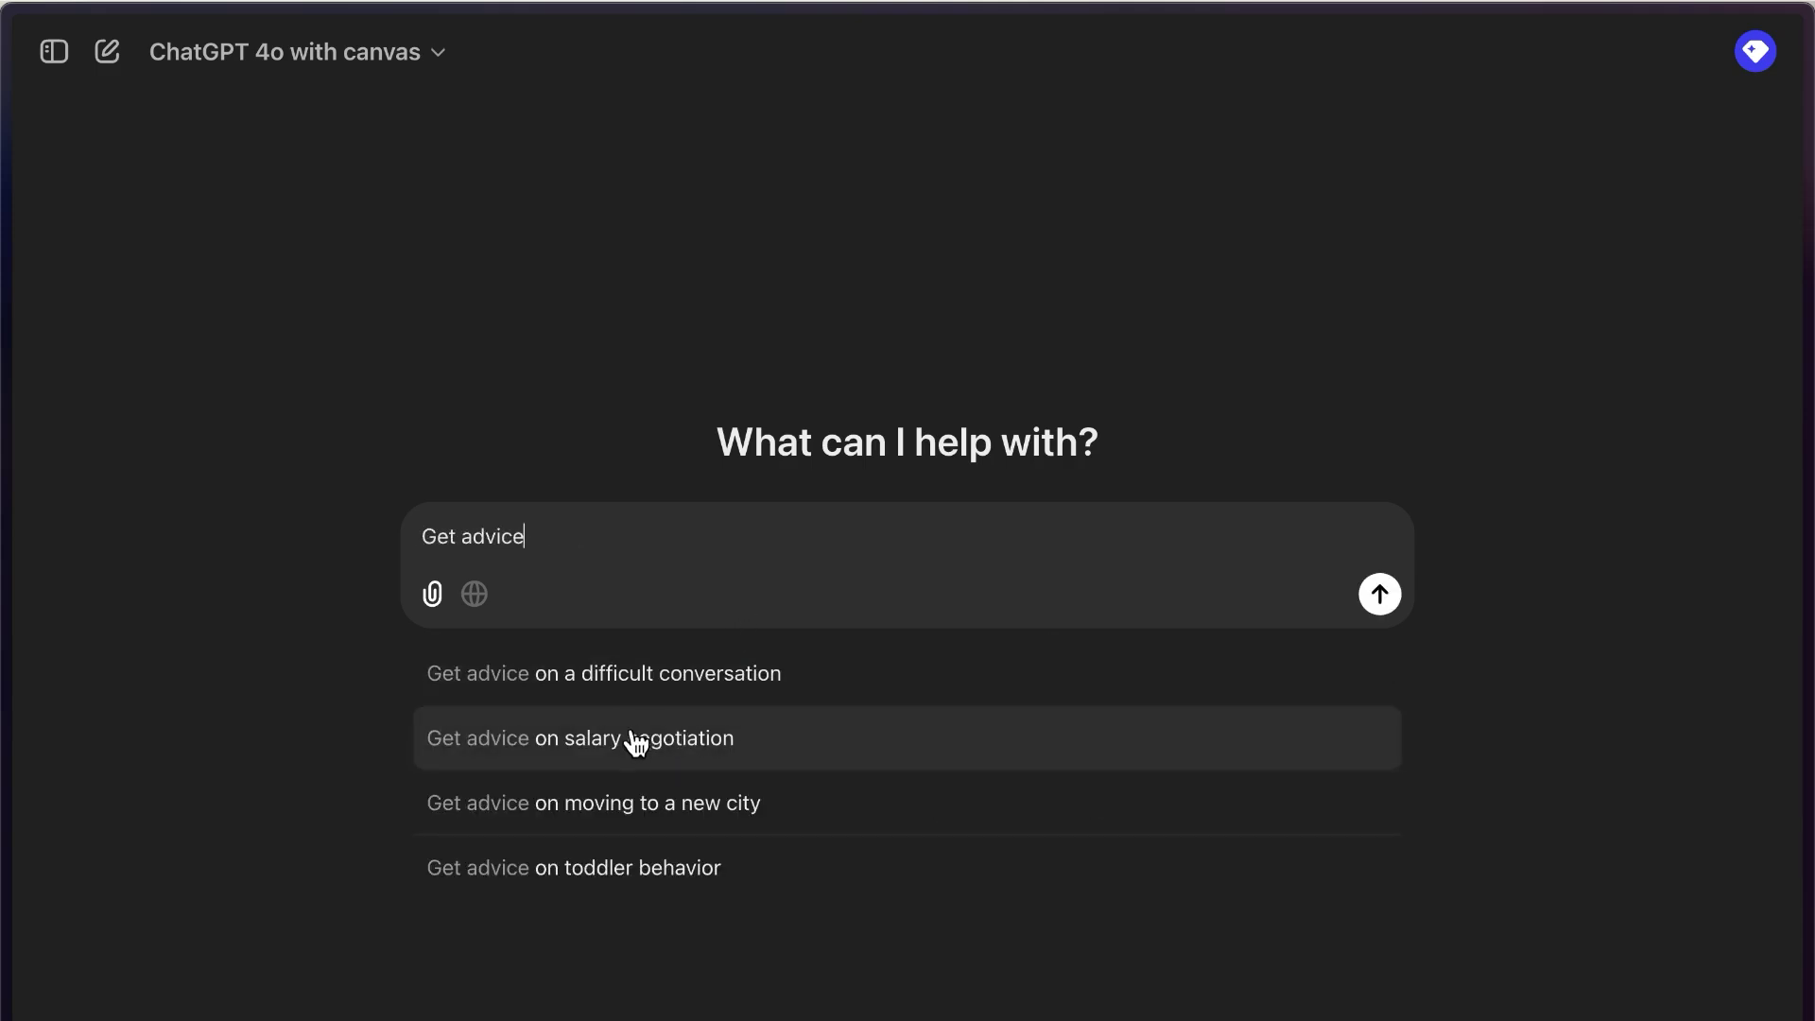
pyautogui.click(730, 805)
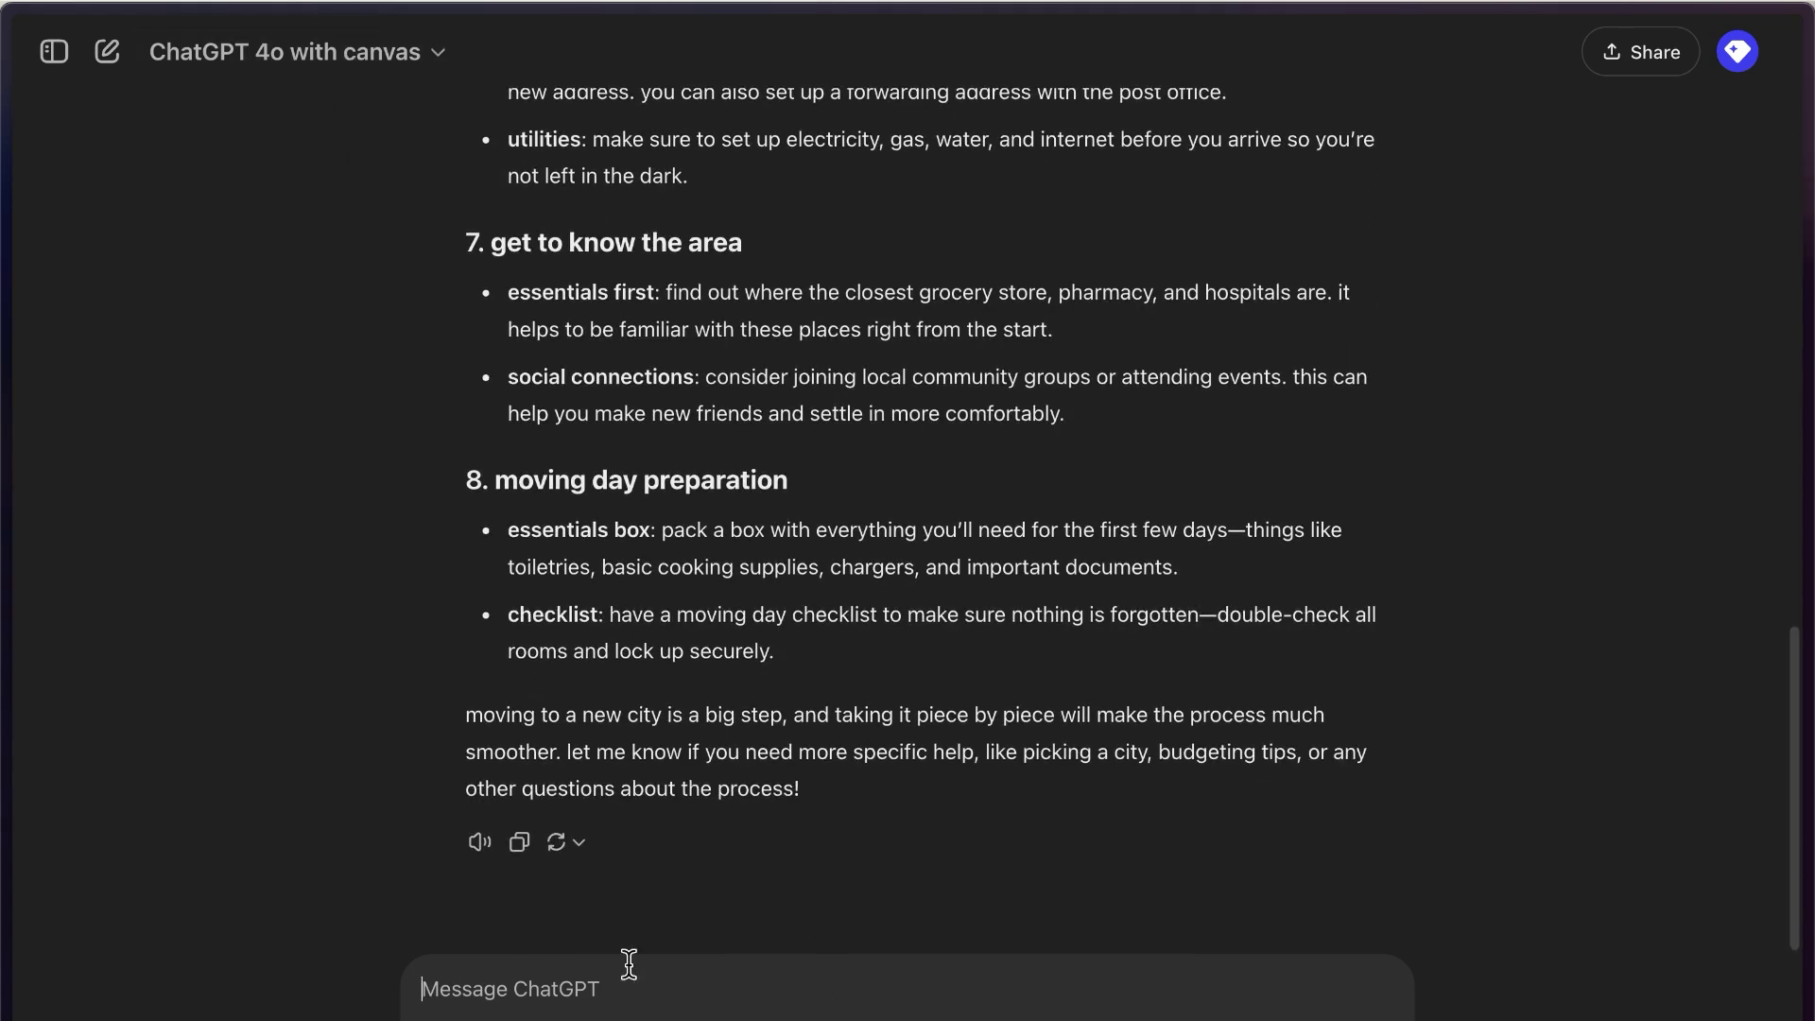
# - Edit the original prompt by adding "open in canvas." at its end, and resend it
pyautogui.scroll(20, 838, 713)
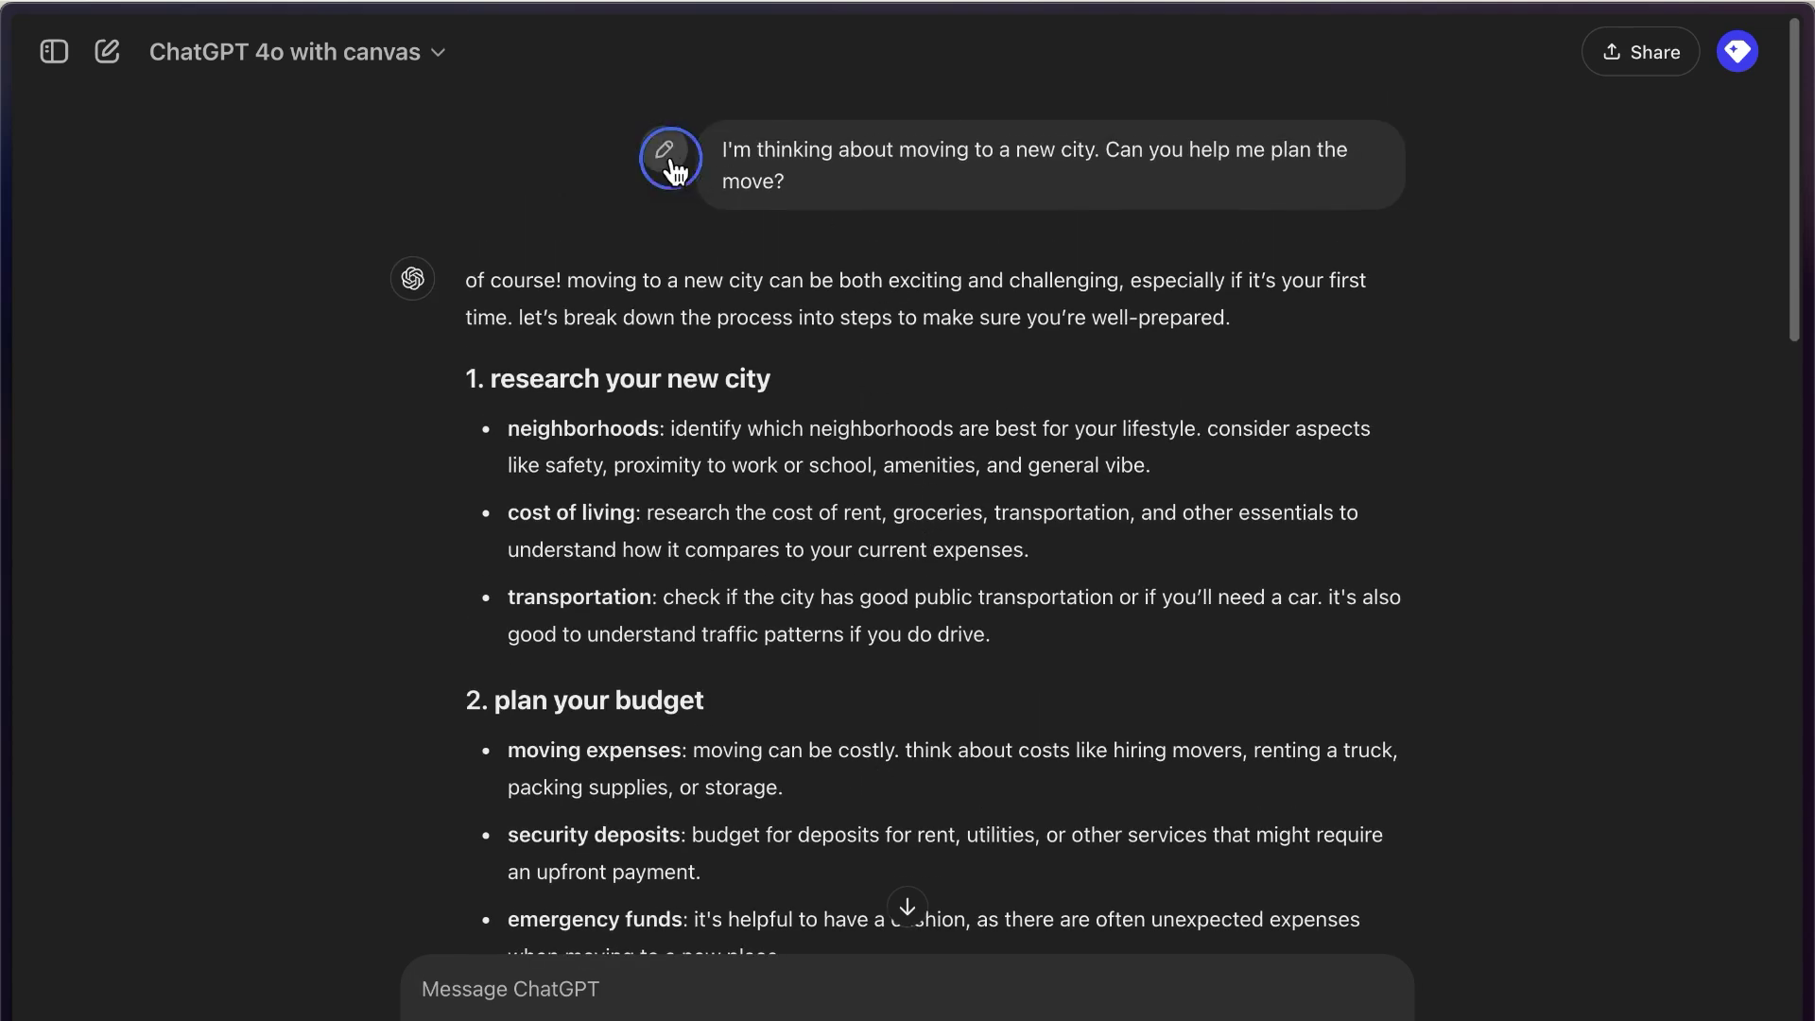
pyautogui.click(664, 152)
pyautogui.write('open in canvas.')
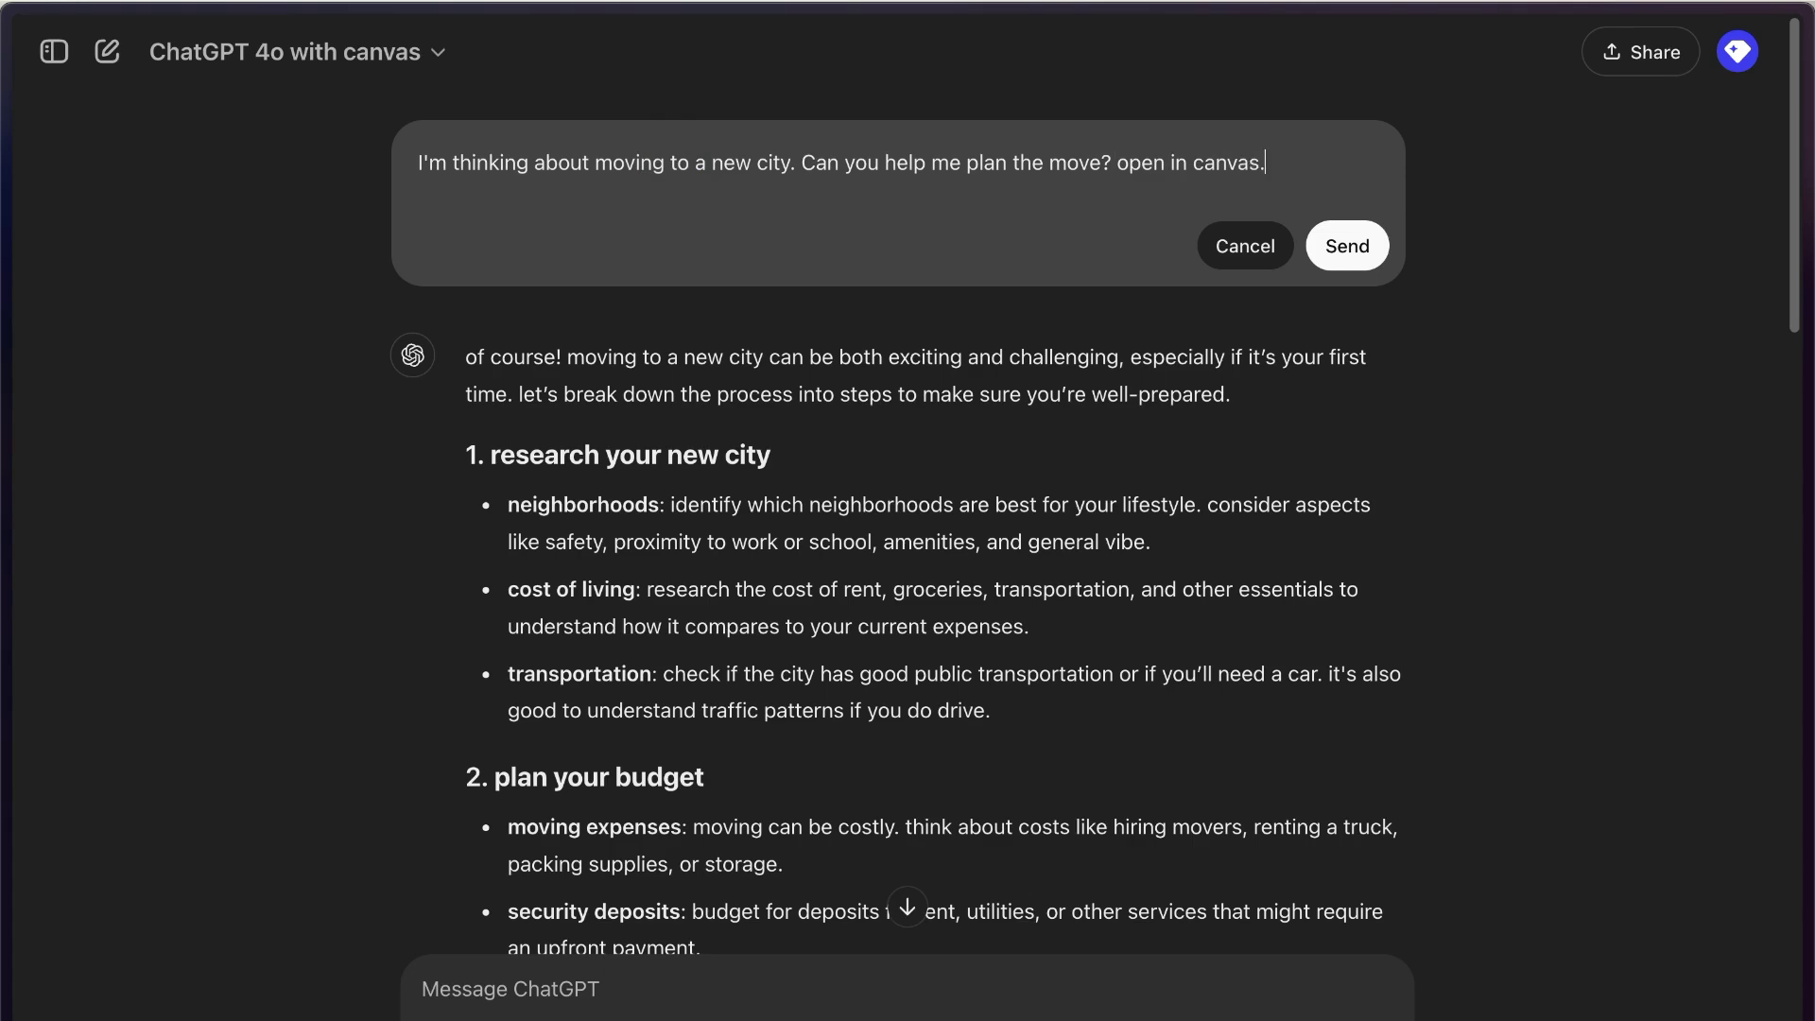
pyautogui.click(1347, 248)
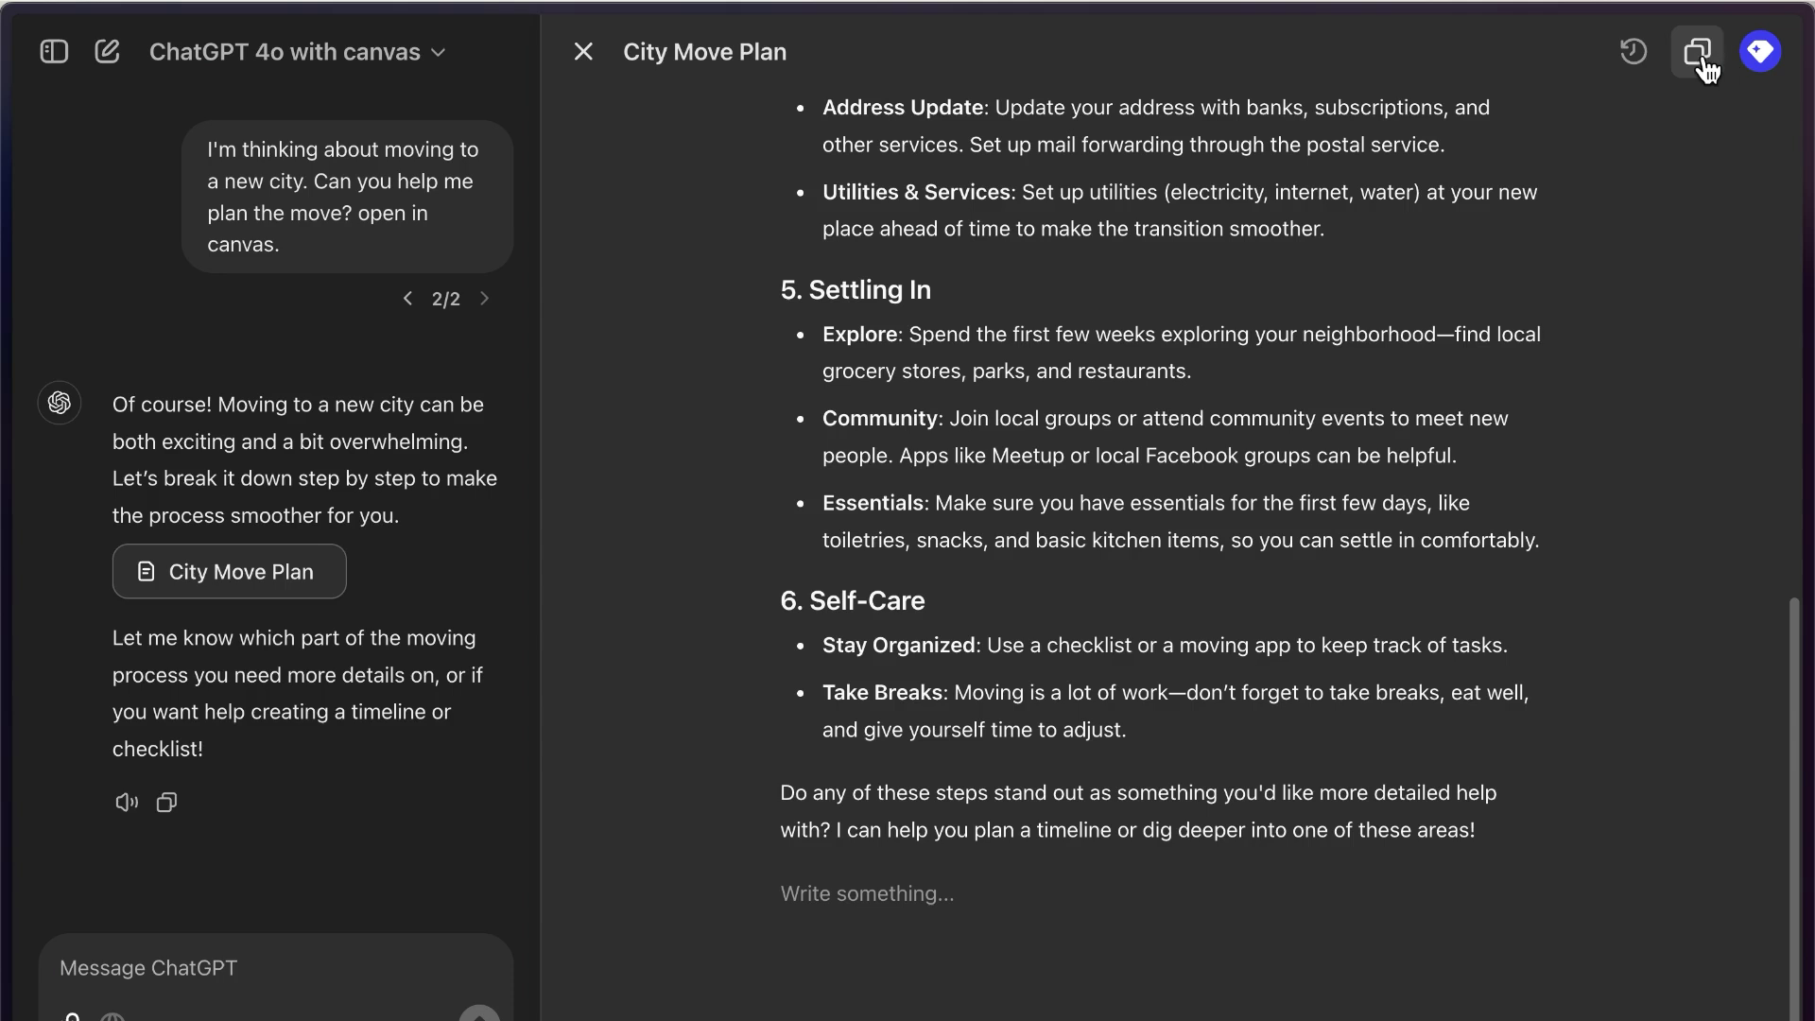
pyautogui.moveTo(1749, 1011)
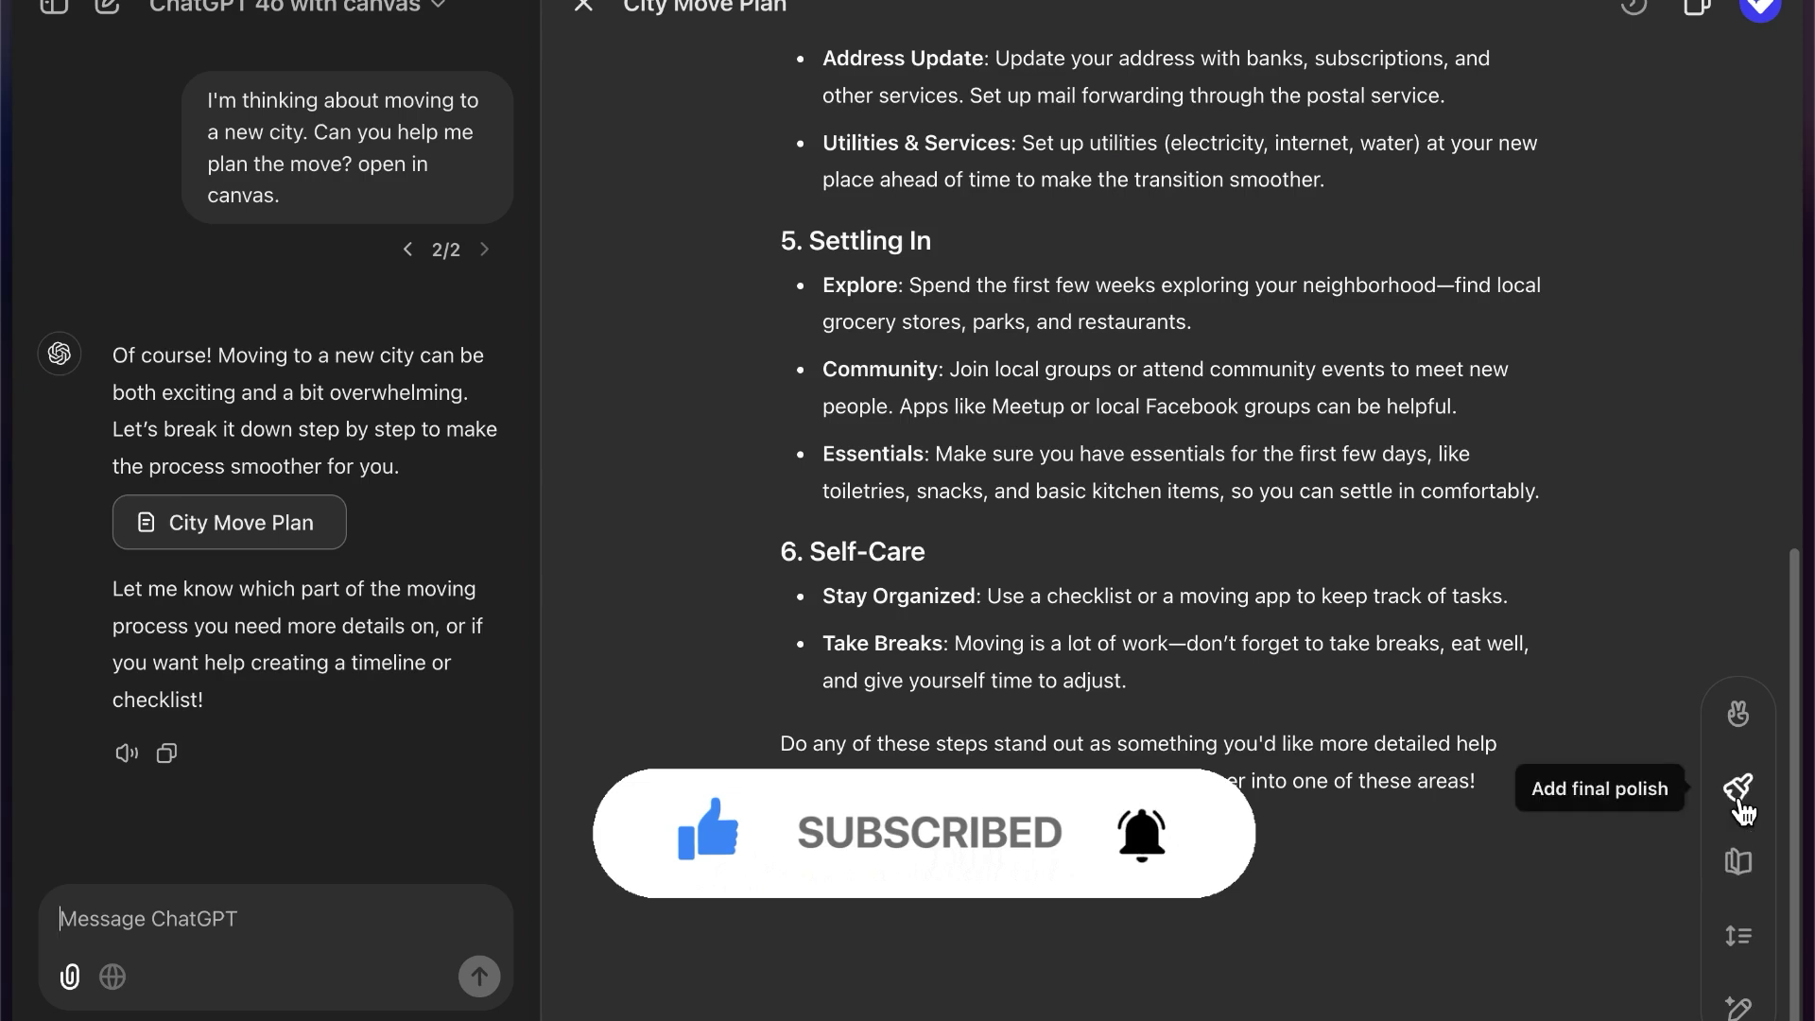
pyautogui.click(1736, 711)
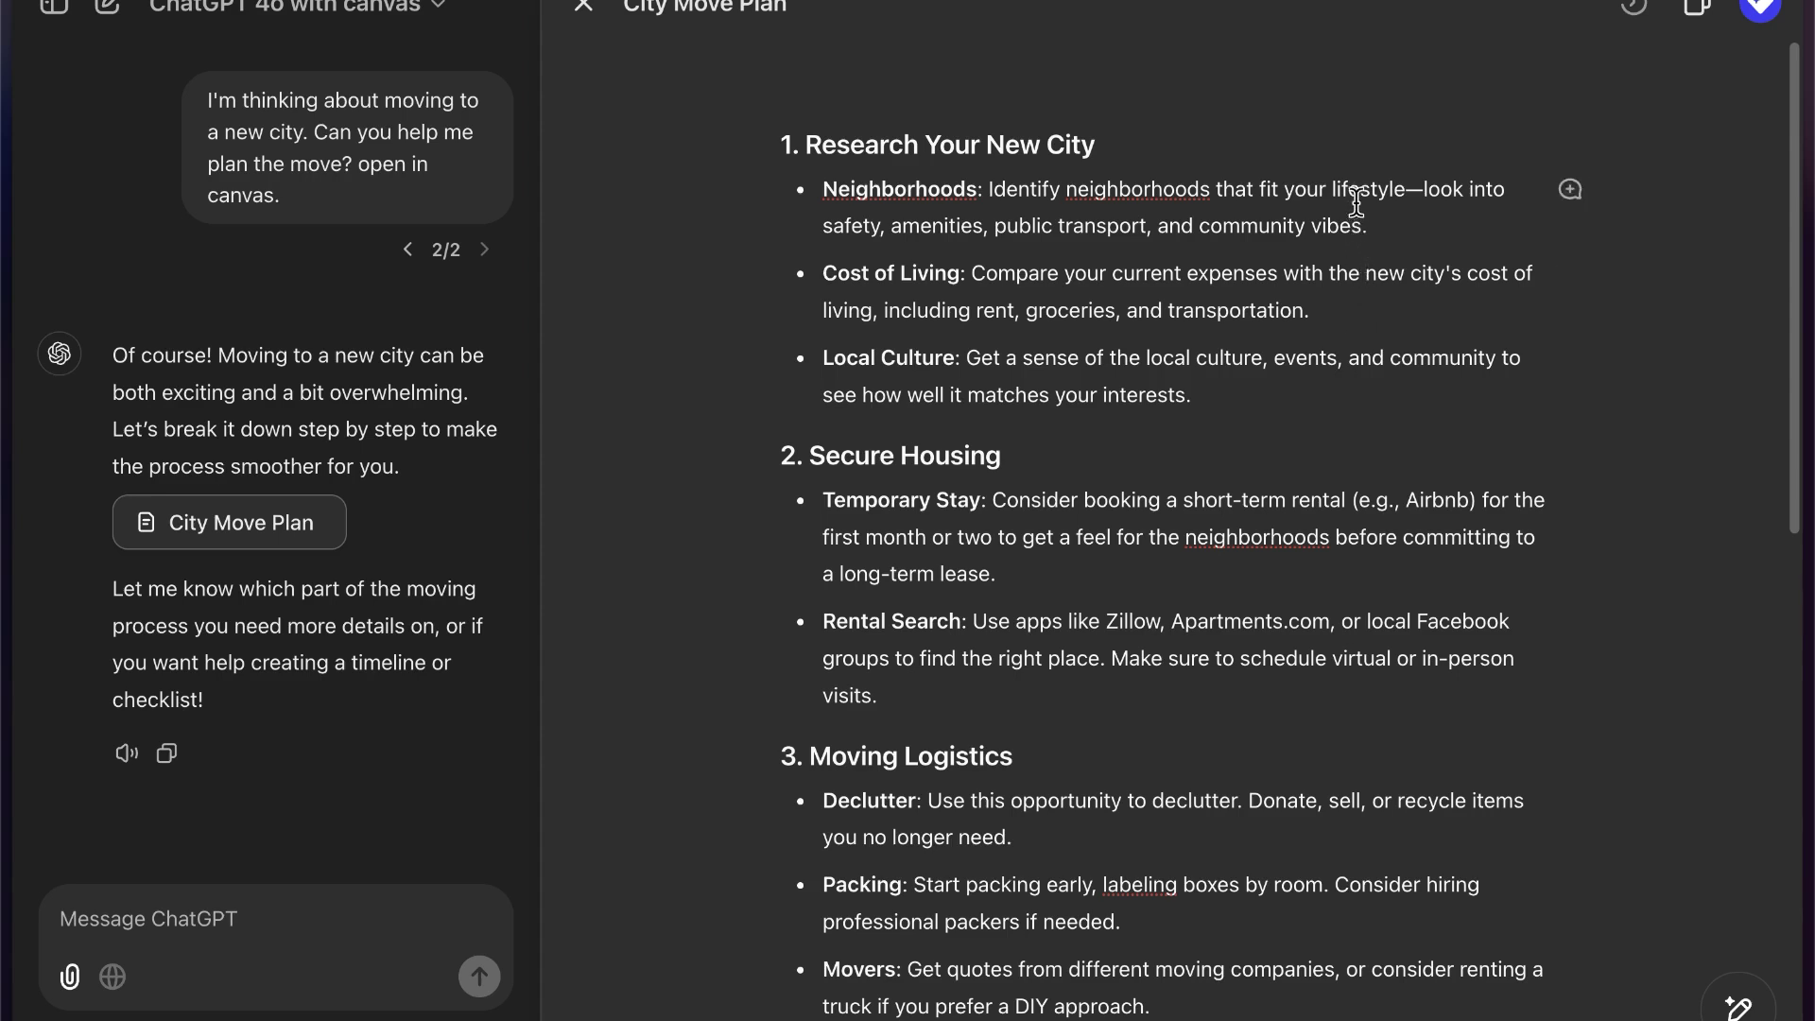
# - Ask ChatGPT to rewrite only the Neighborhoods bullet in City Move Plan with the instruction "make it more formal"
pyautogui.click(1571, 194)
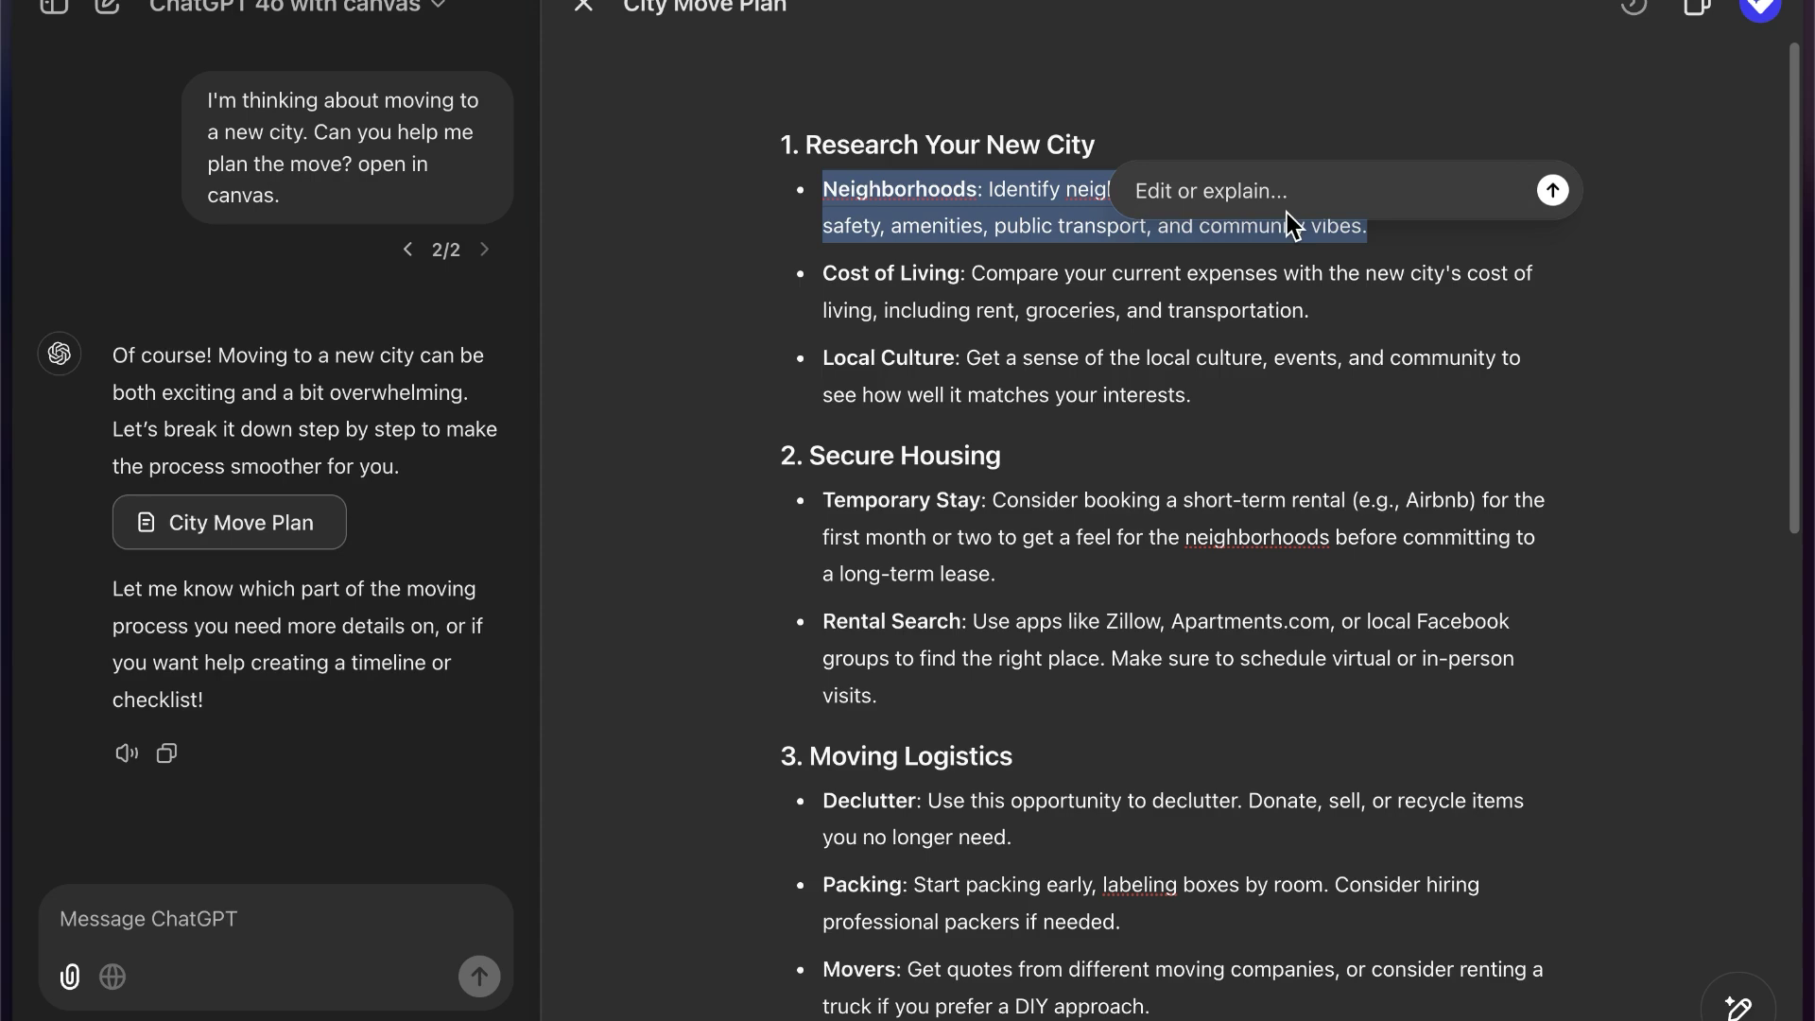
pyautogui.write('make it more formal')
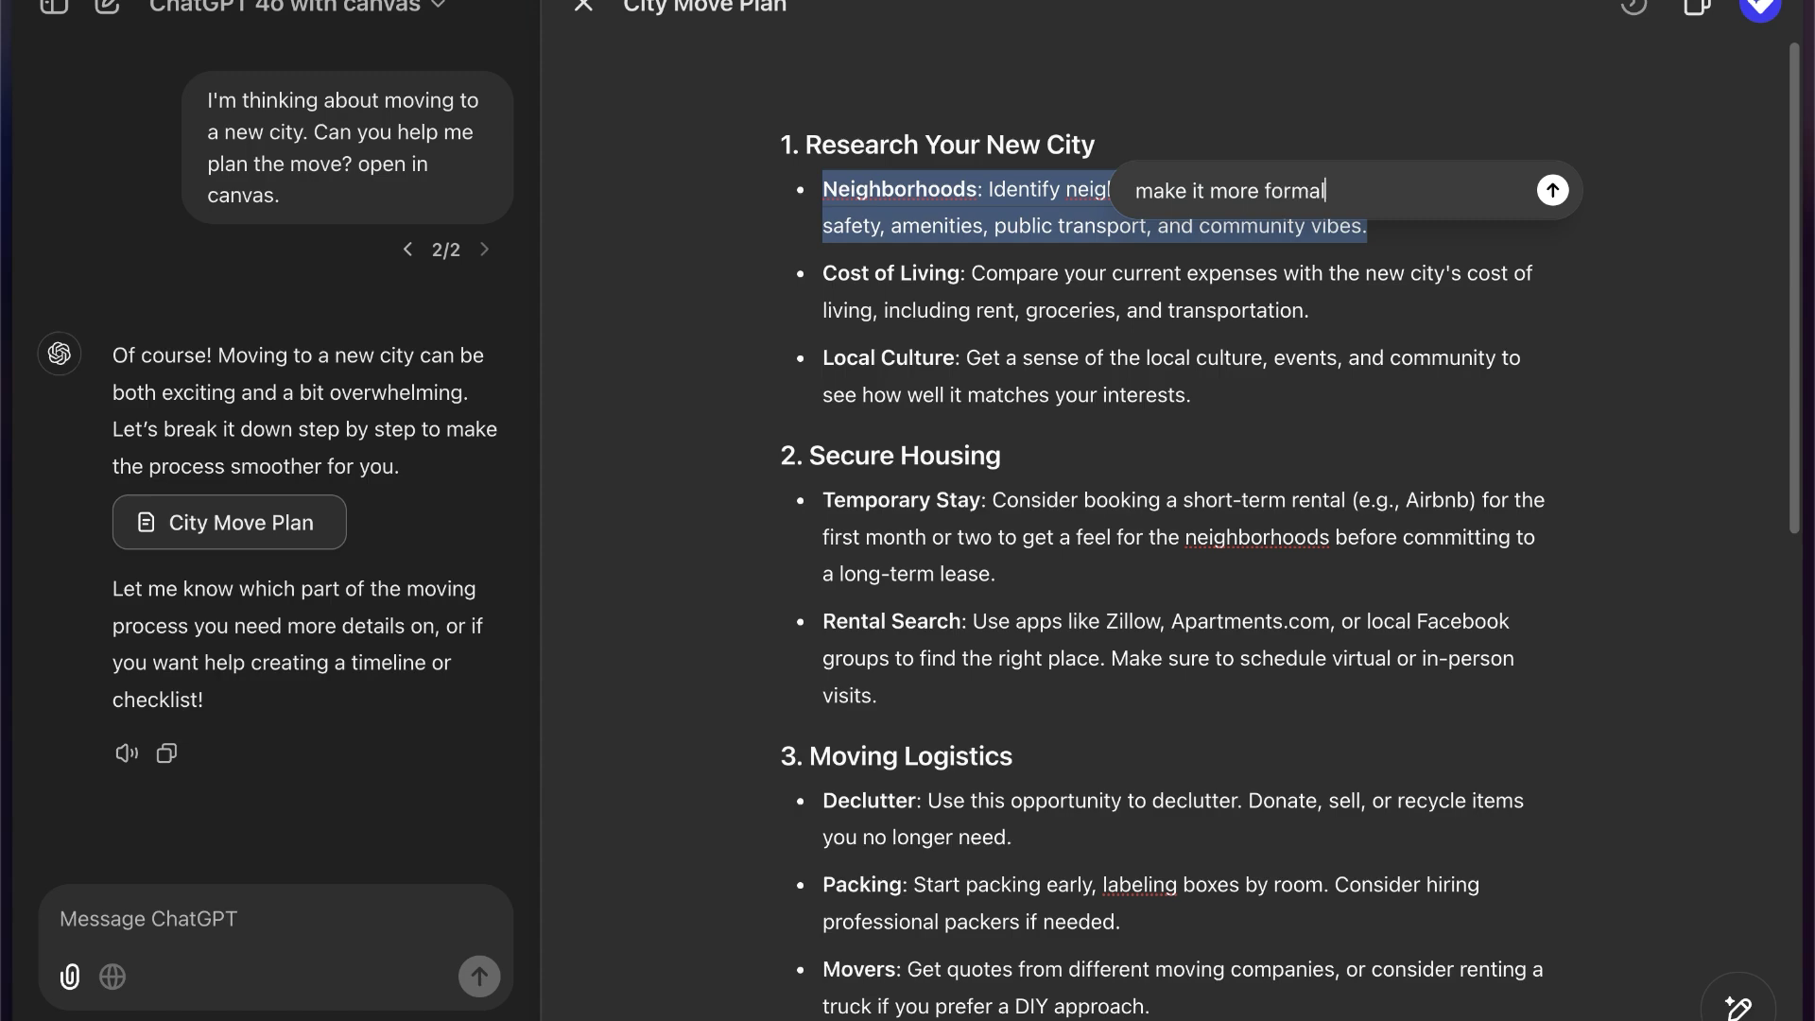
pyautogui.press('Return')
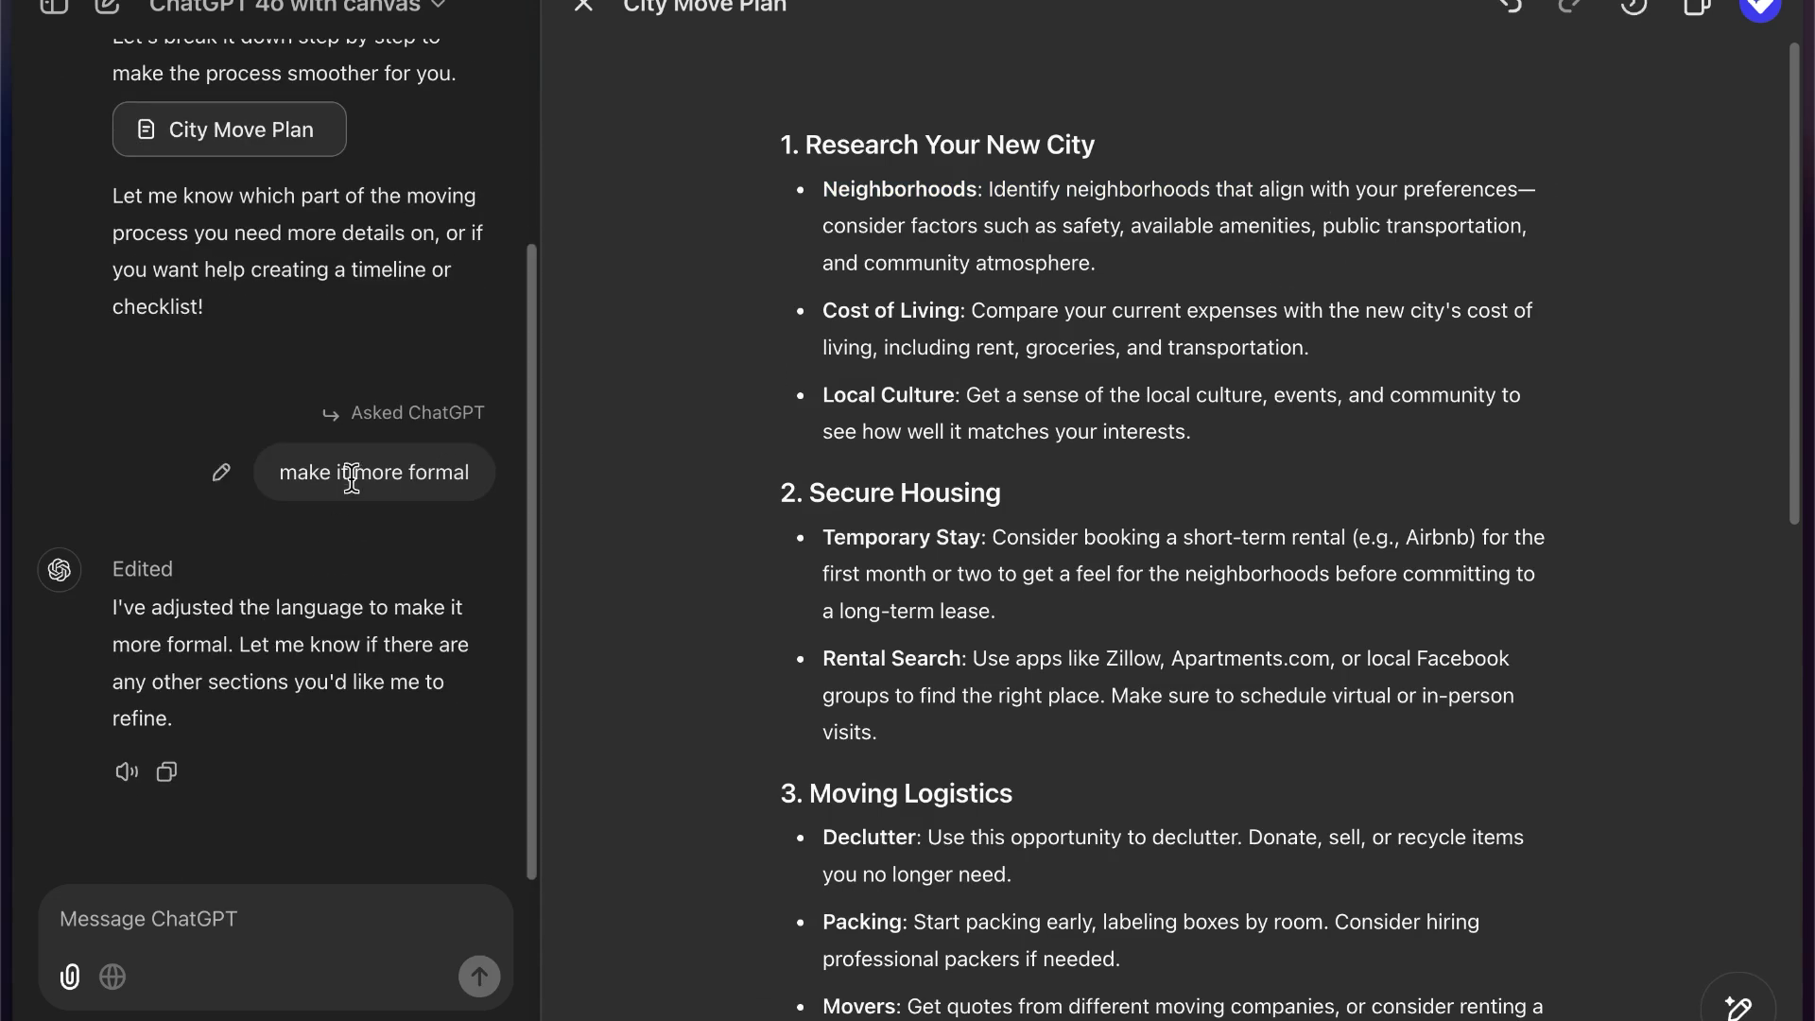
pyautogui.moveTo(1097, 264); pyautogui.dragTo(794, 190)
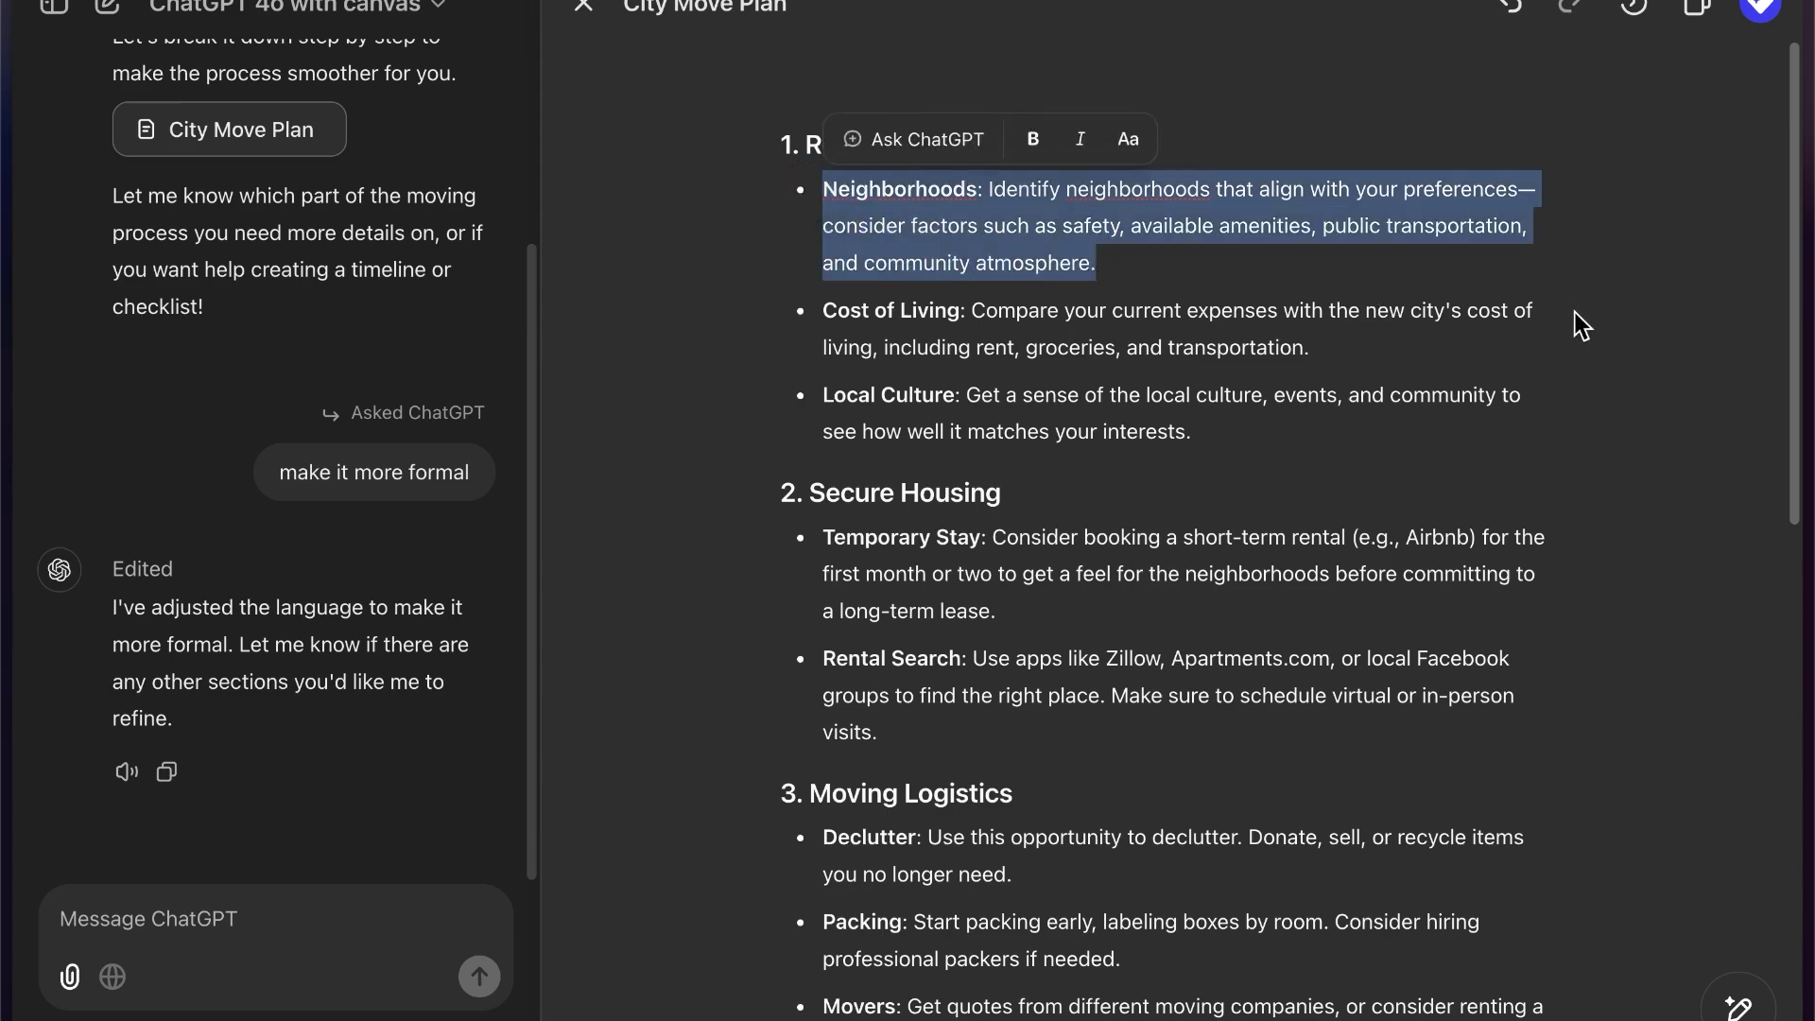
pyautogui.click(1251, 340)
pyautogui.moveTo(1099, 264); pyautogui.dragTo(829, 186)
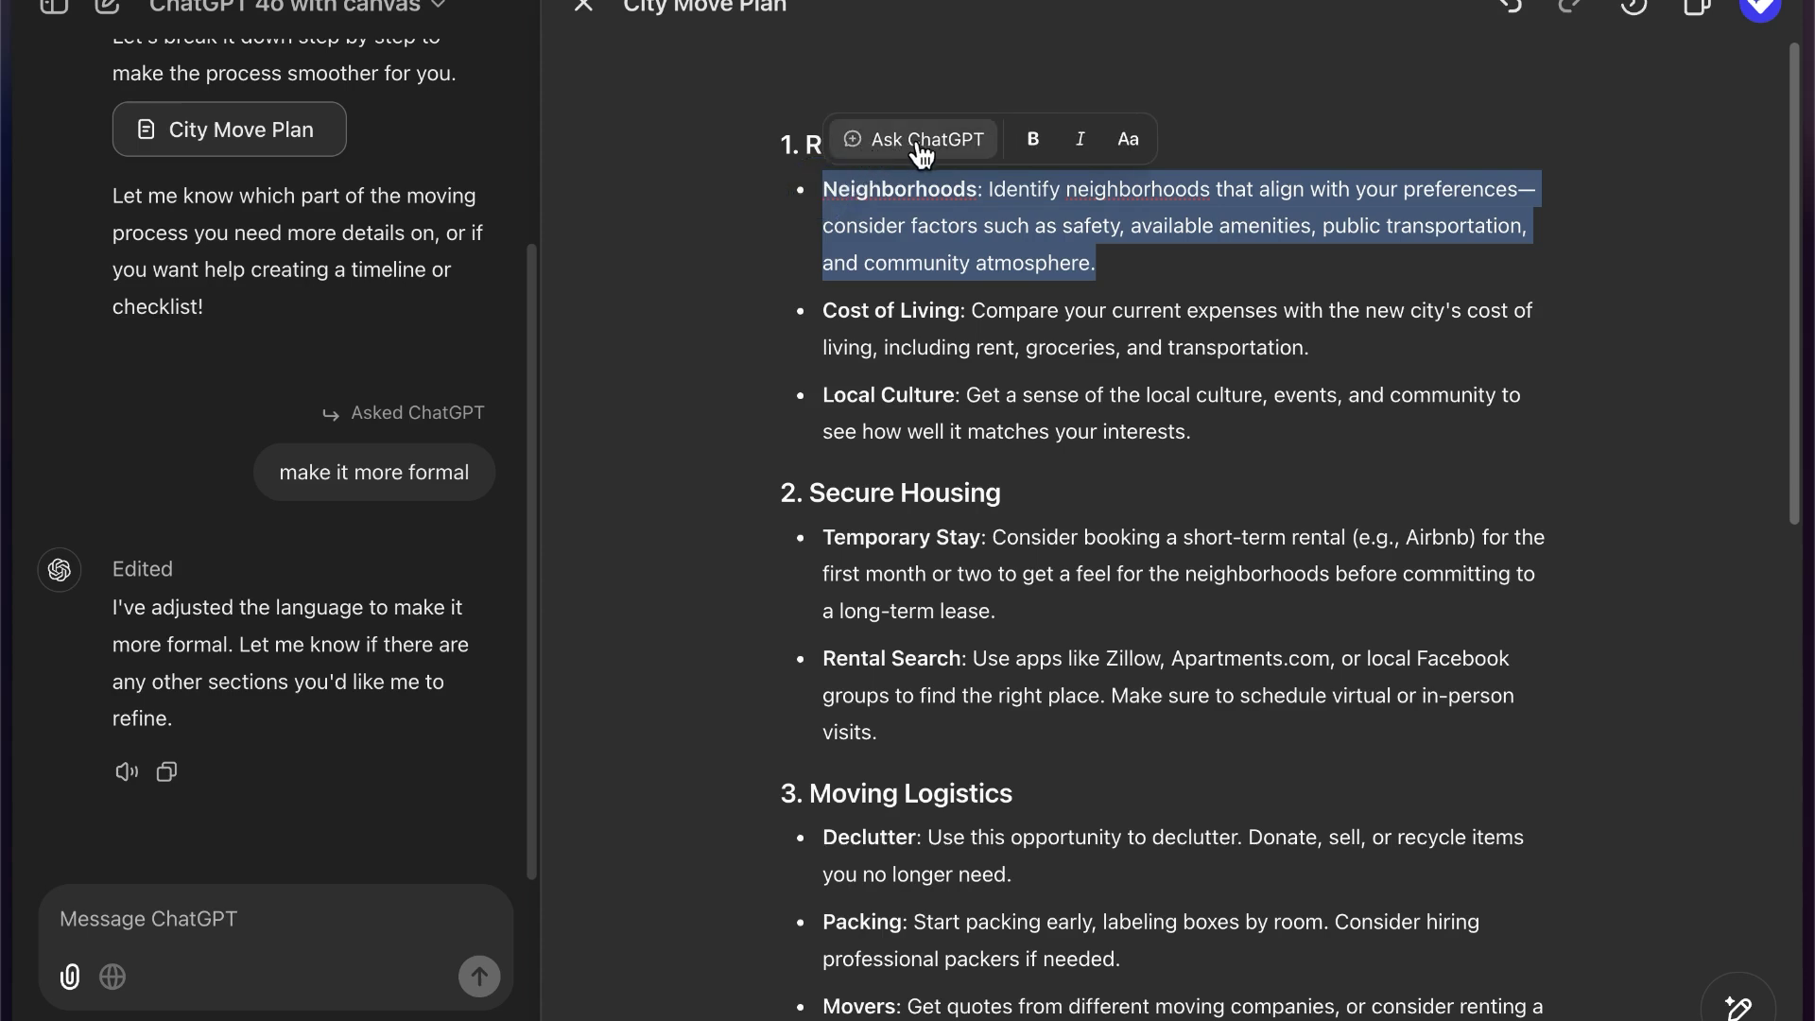
pyautogui.click(904, 136)
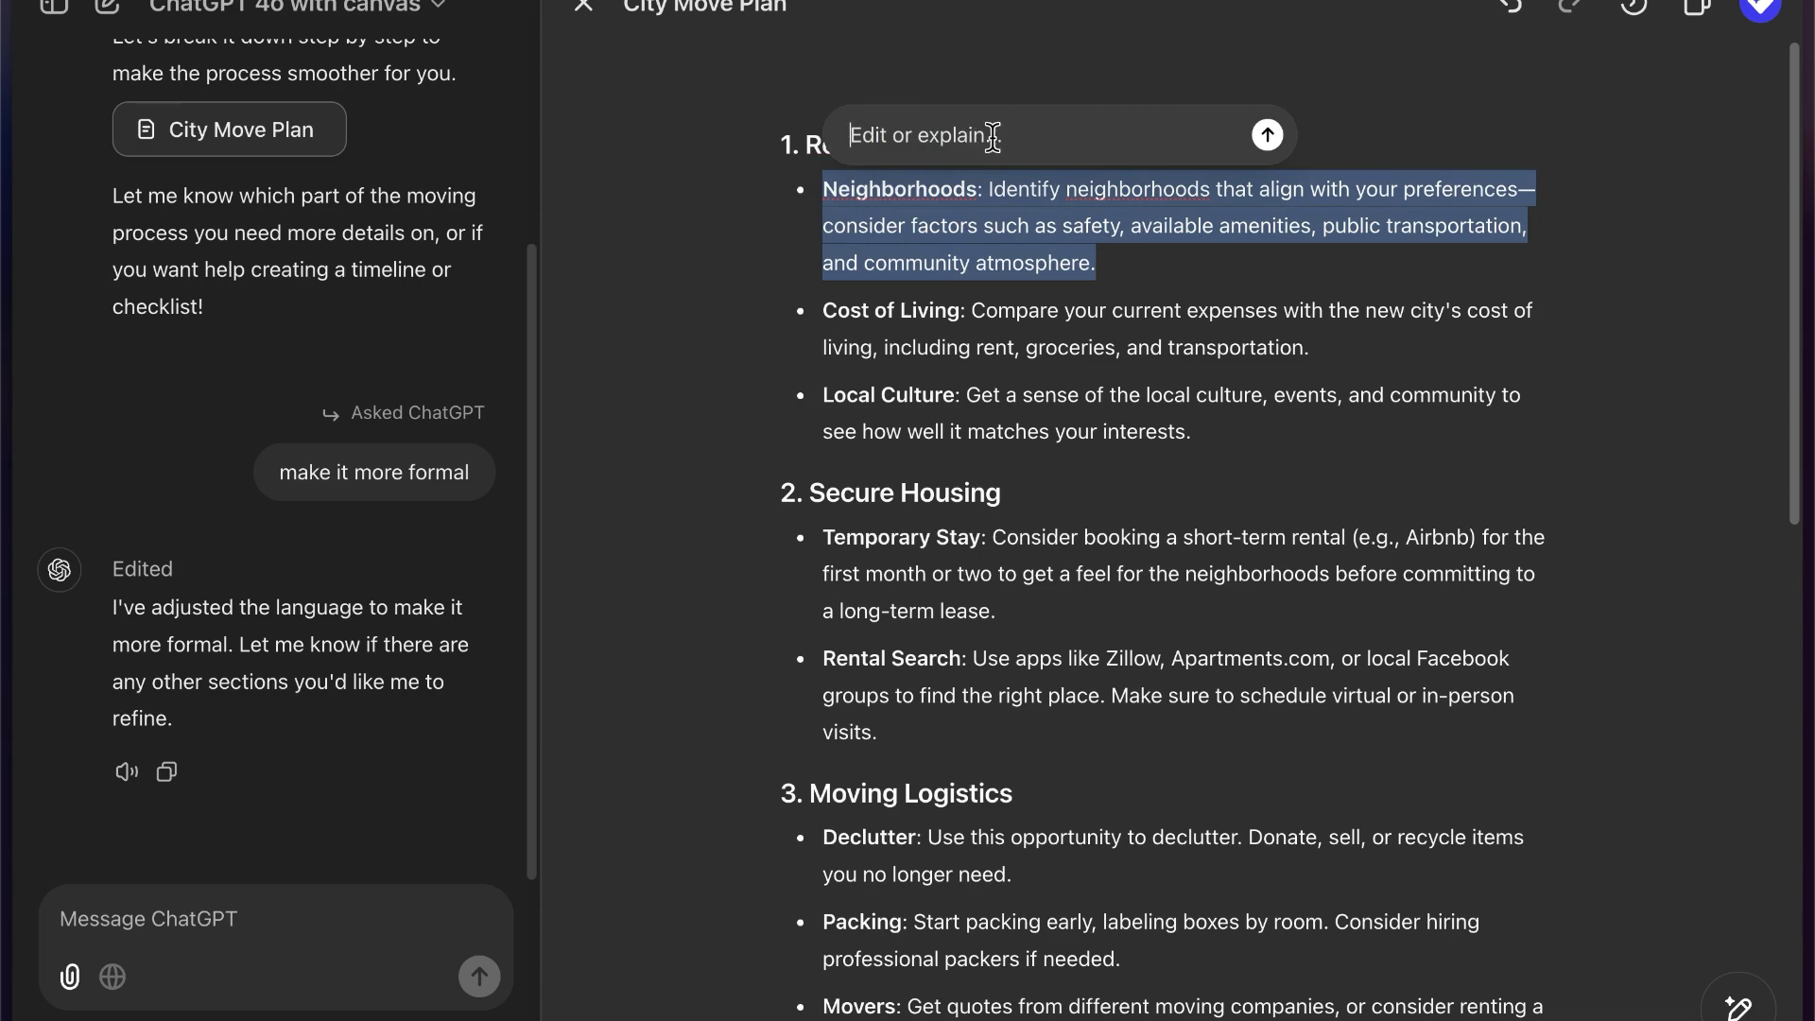
pyautogui.click(1561, 433)
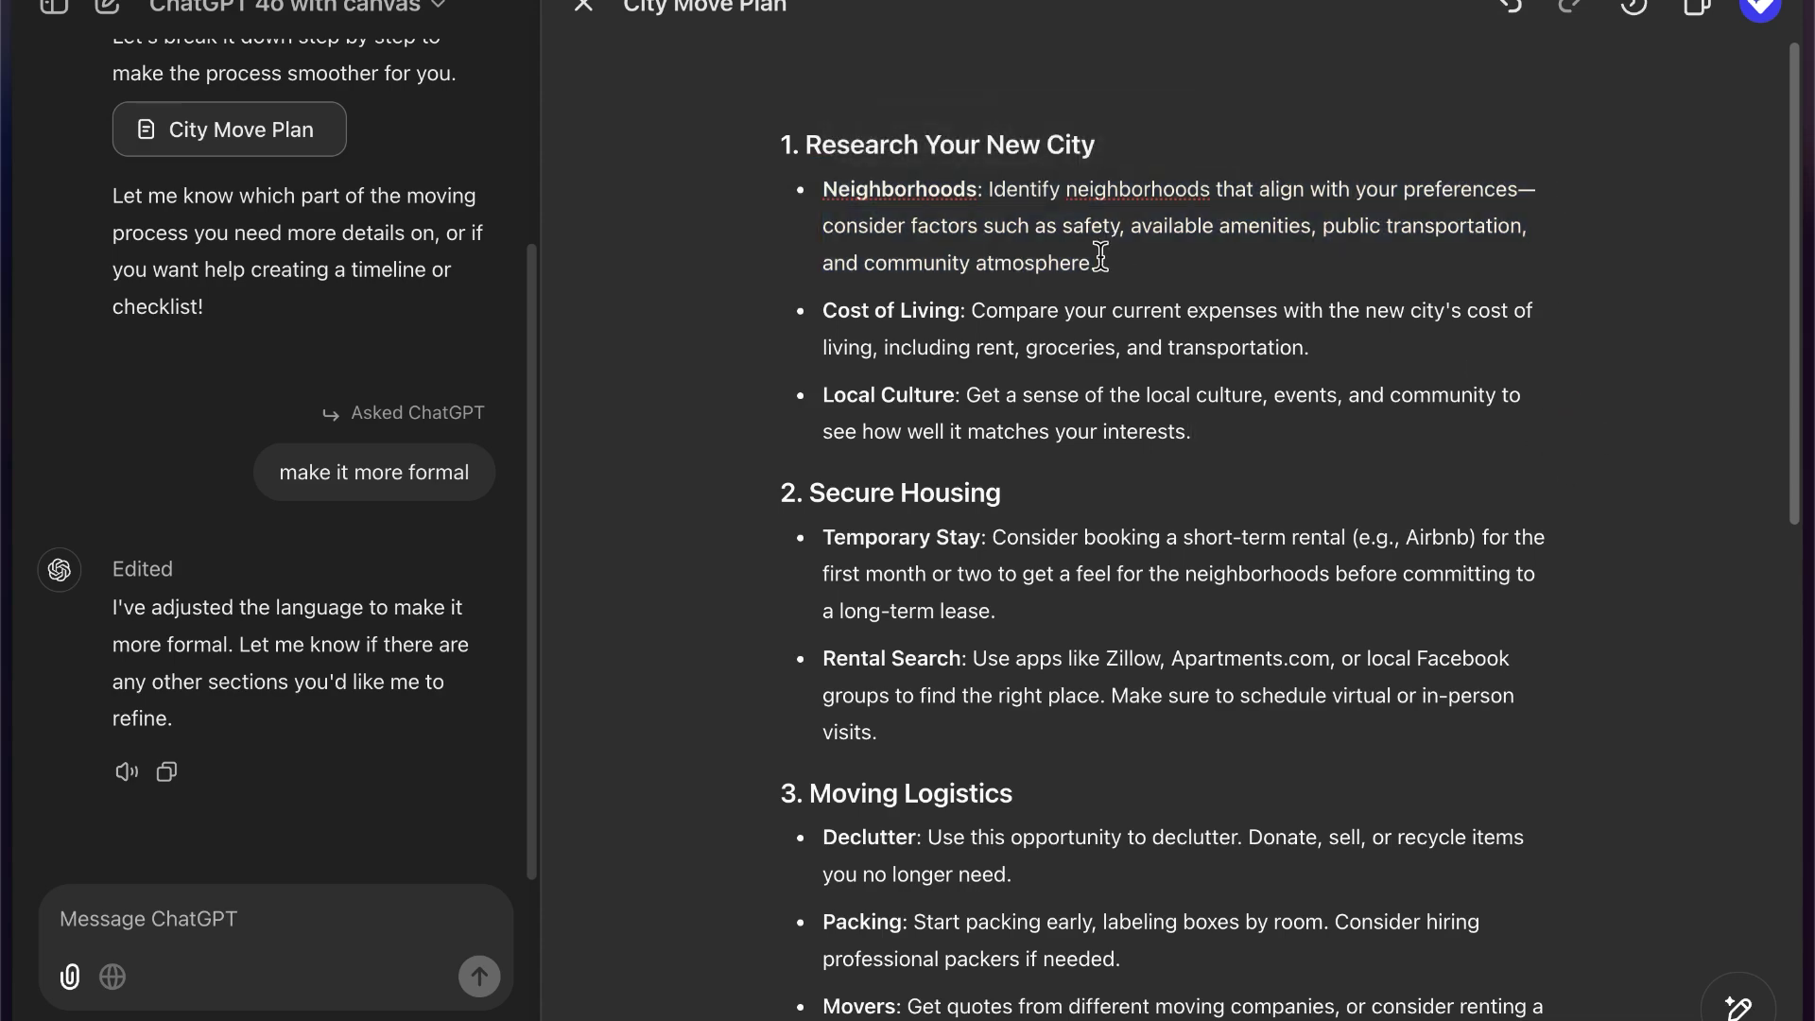
# - Format the entire Neighborhoods bullet as italic without any bold text
pyautogui.moveTo(1098, 264); pyautogui.dragTo(816, 203)
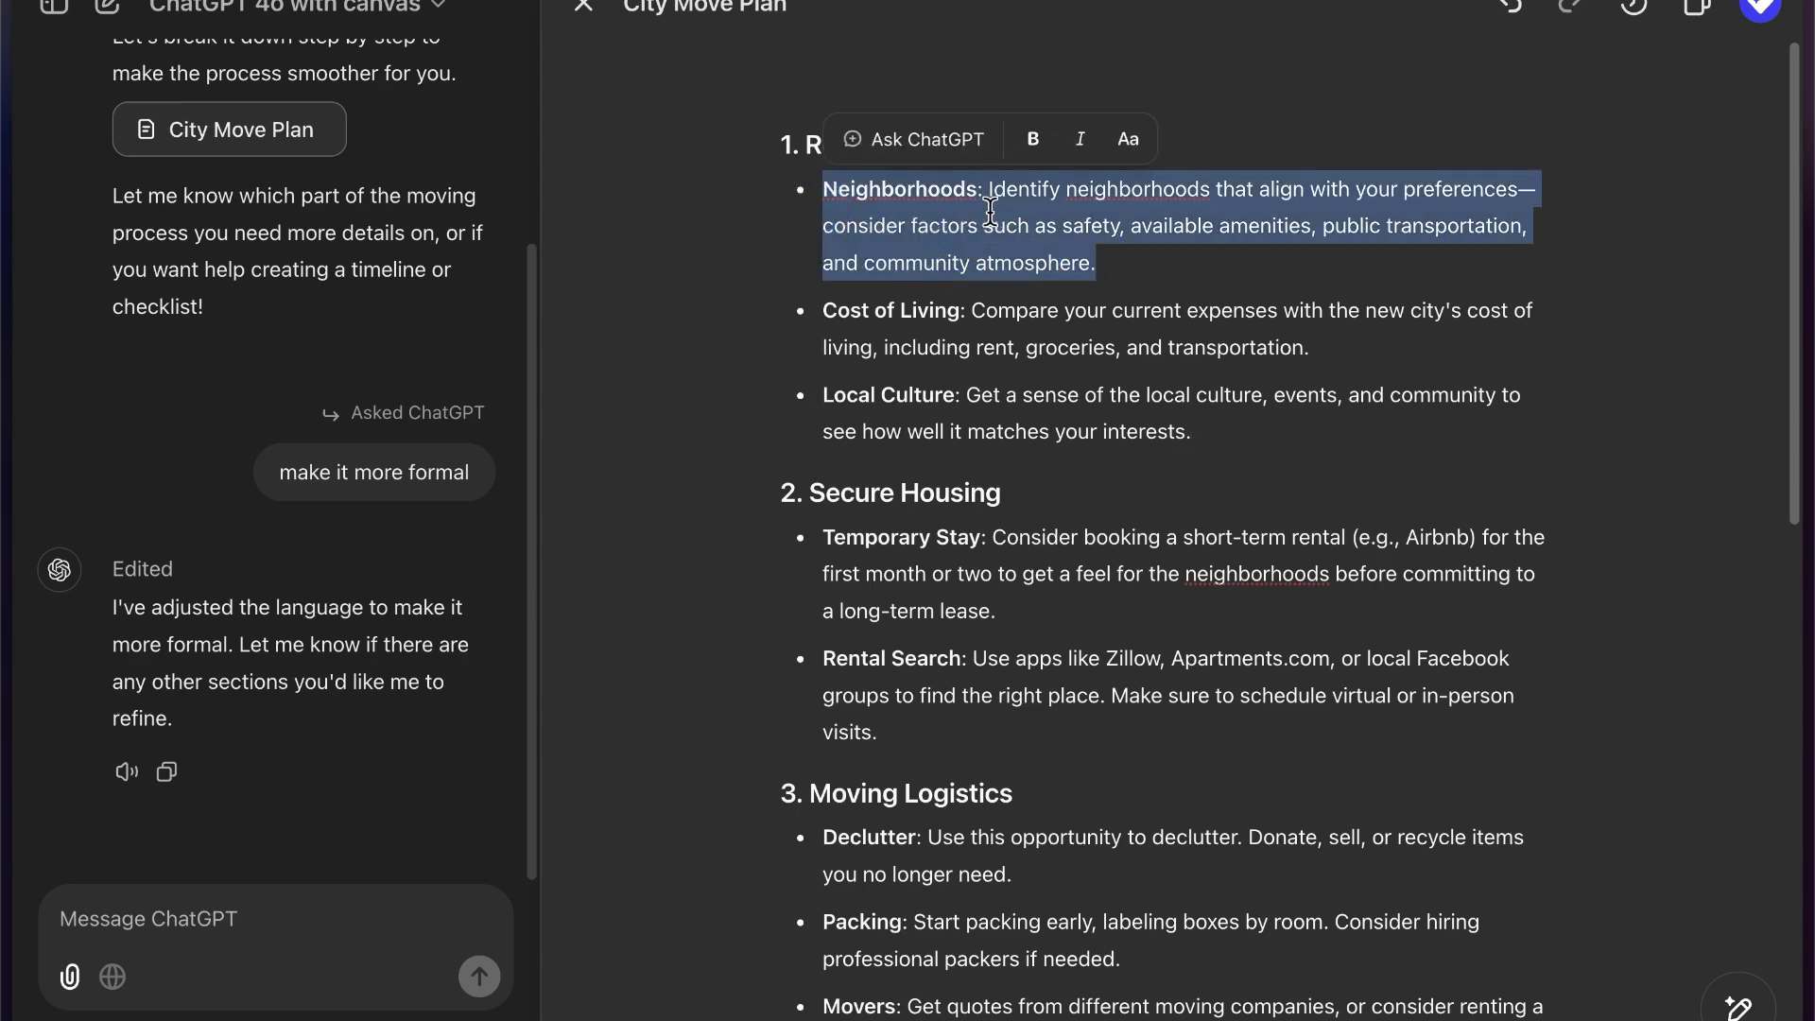
pyautogui.click(1035, 142)
pyautogui.click(1034, 142)
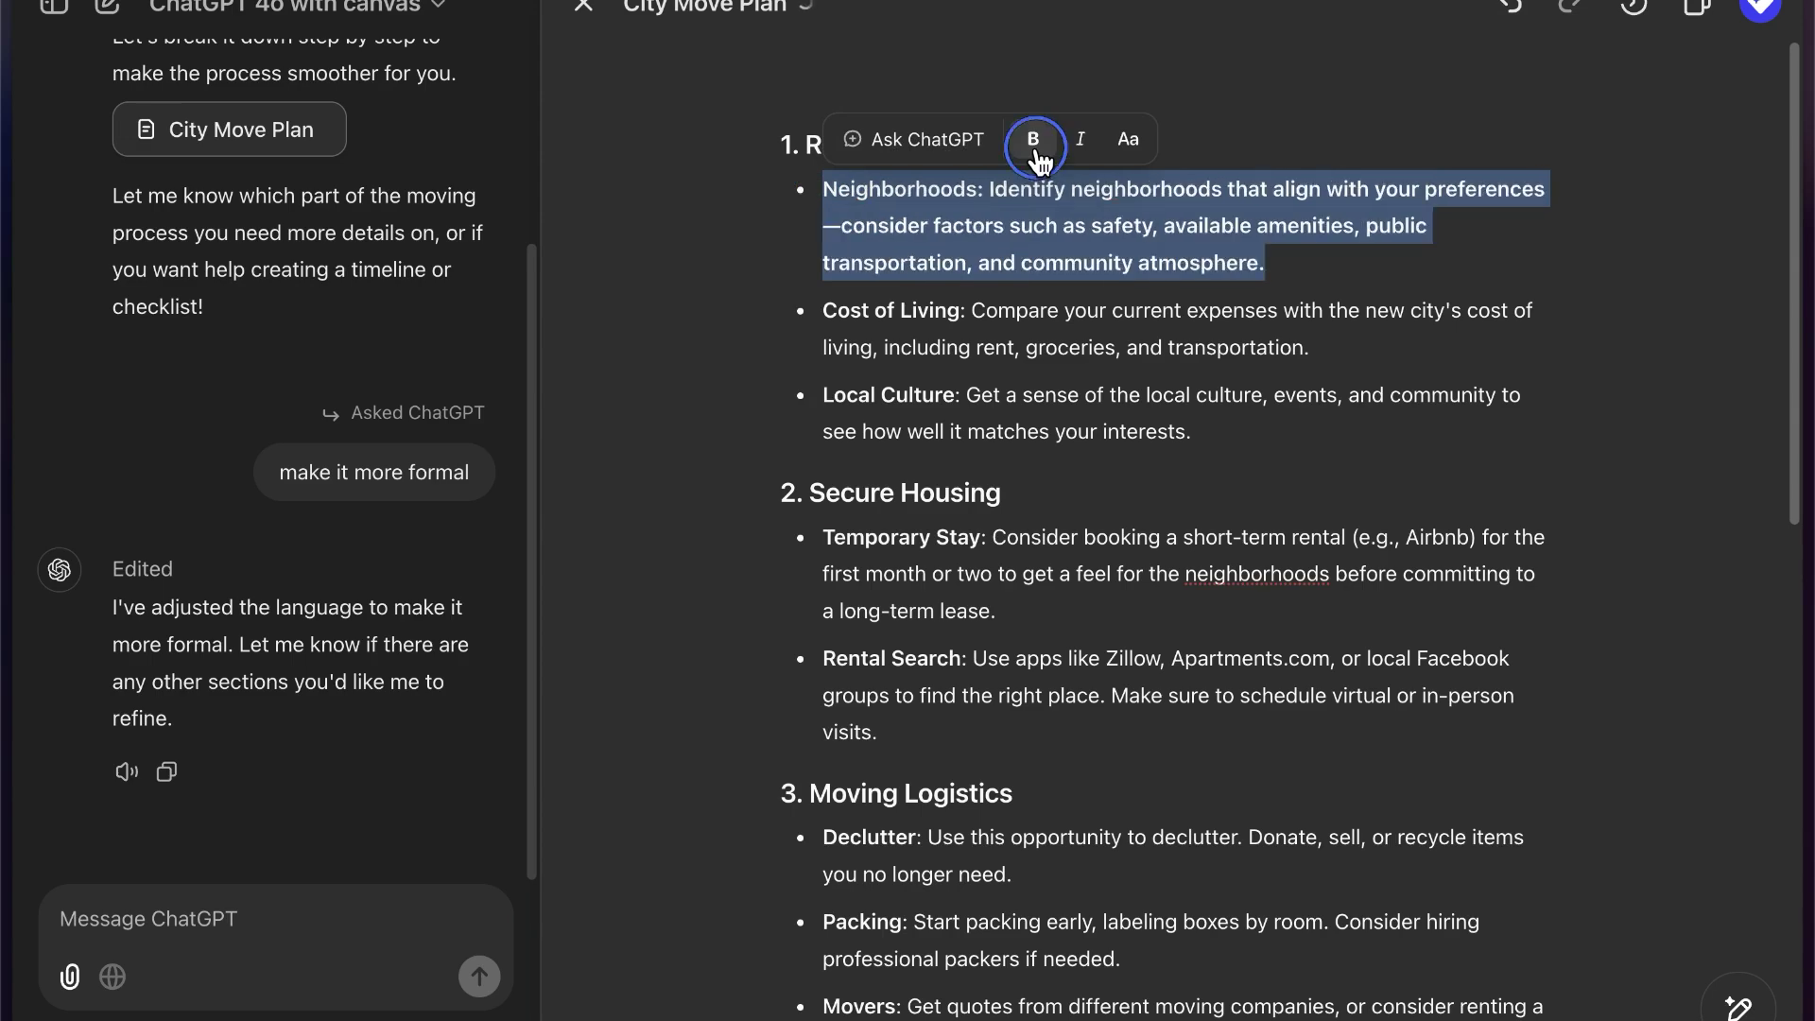
pyautogui.click(1035, 144)
pyautogui.click(1079, 144)
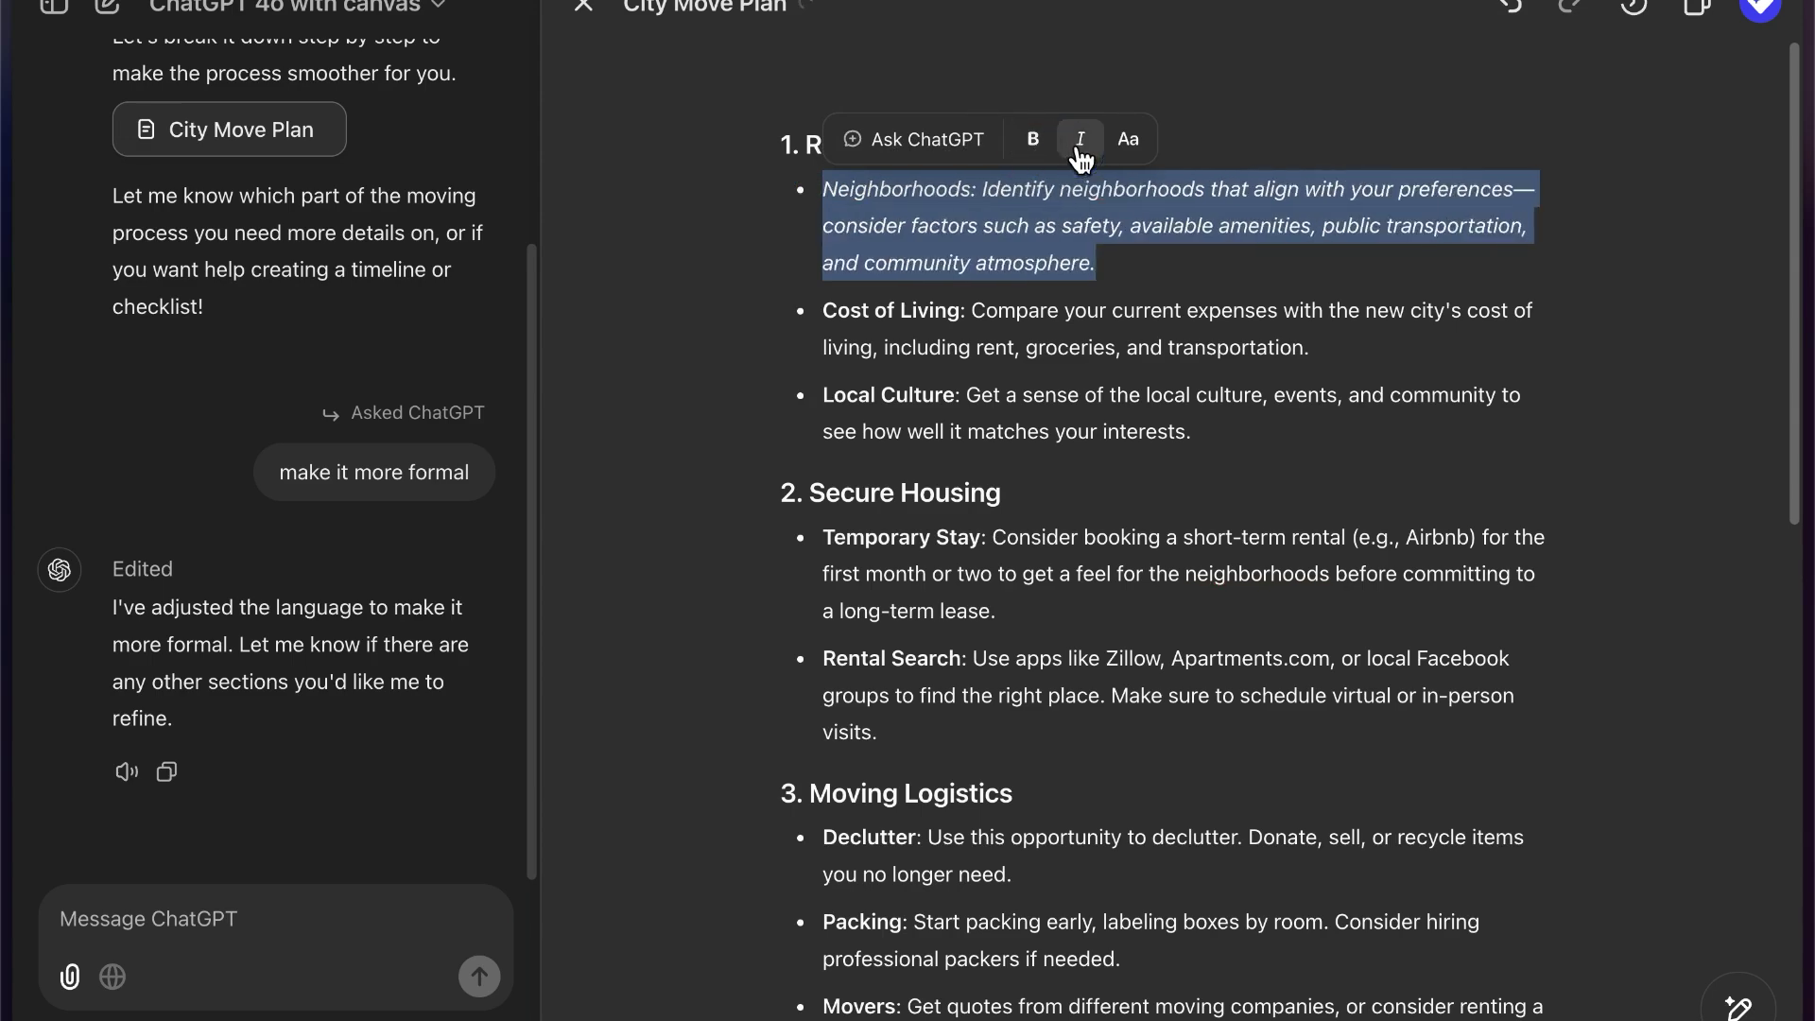
pyautogui.click(1128, 151)
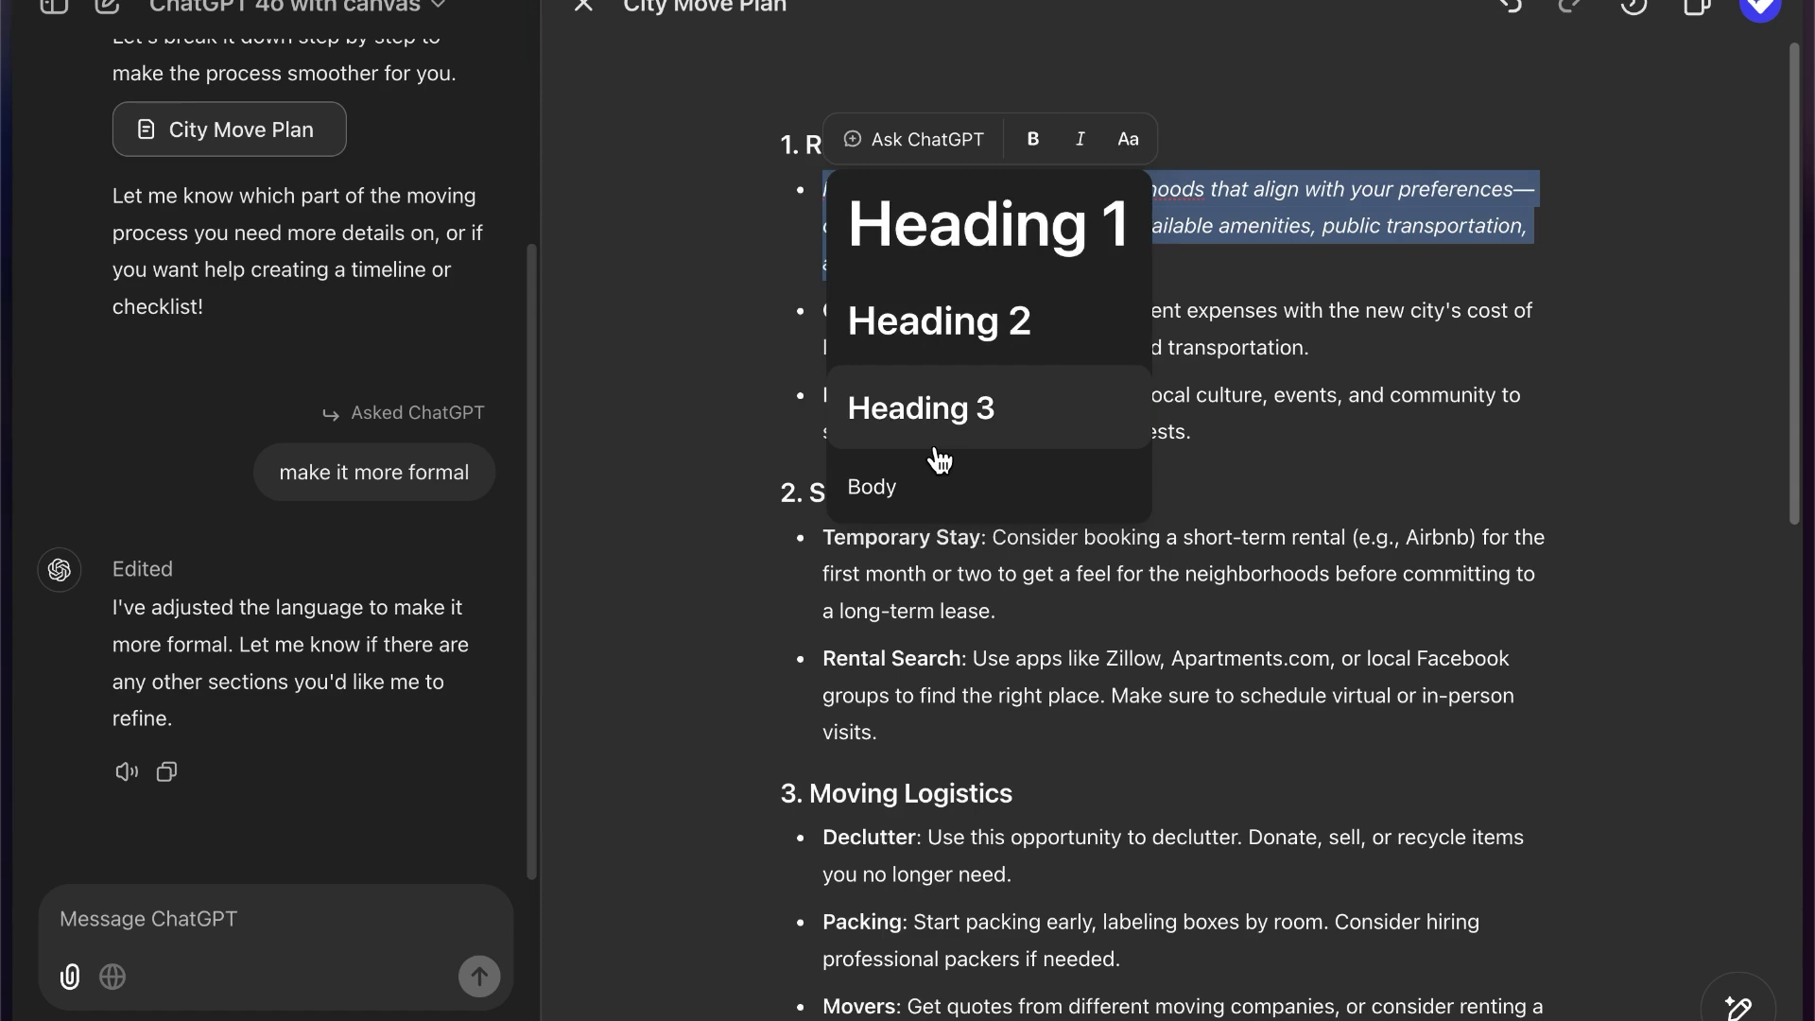
pyautogui.click(1224, 264)
# - Try Heading 1 on the "1. Research Your New City" title and settle on Heading 2
pyautogui.moveTo(1130, 149); pyautogui.dragTo(785, 156)
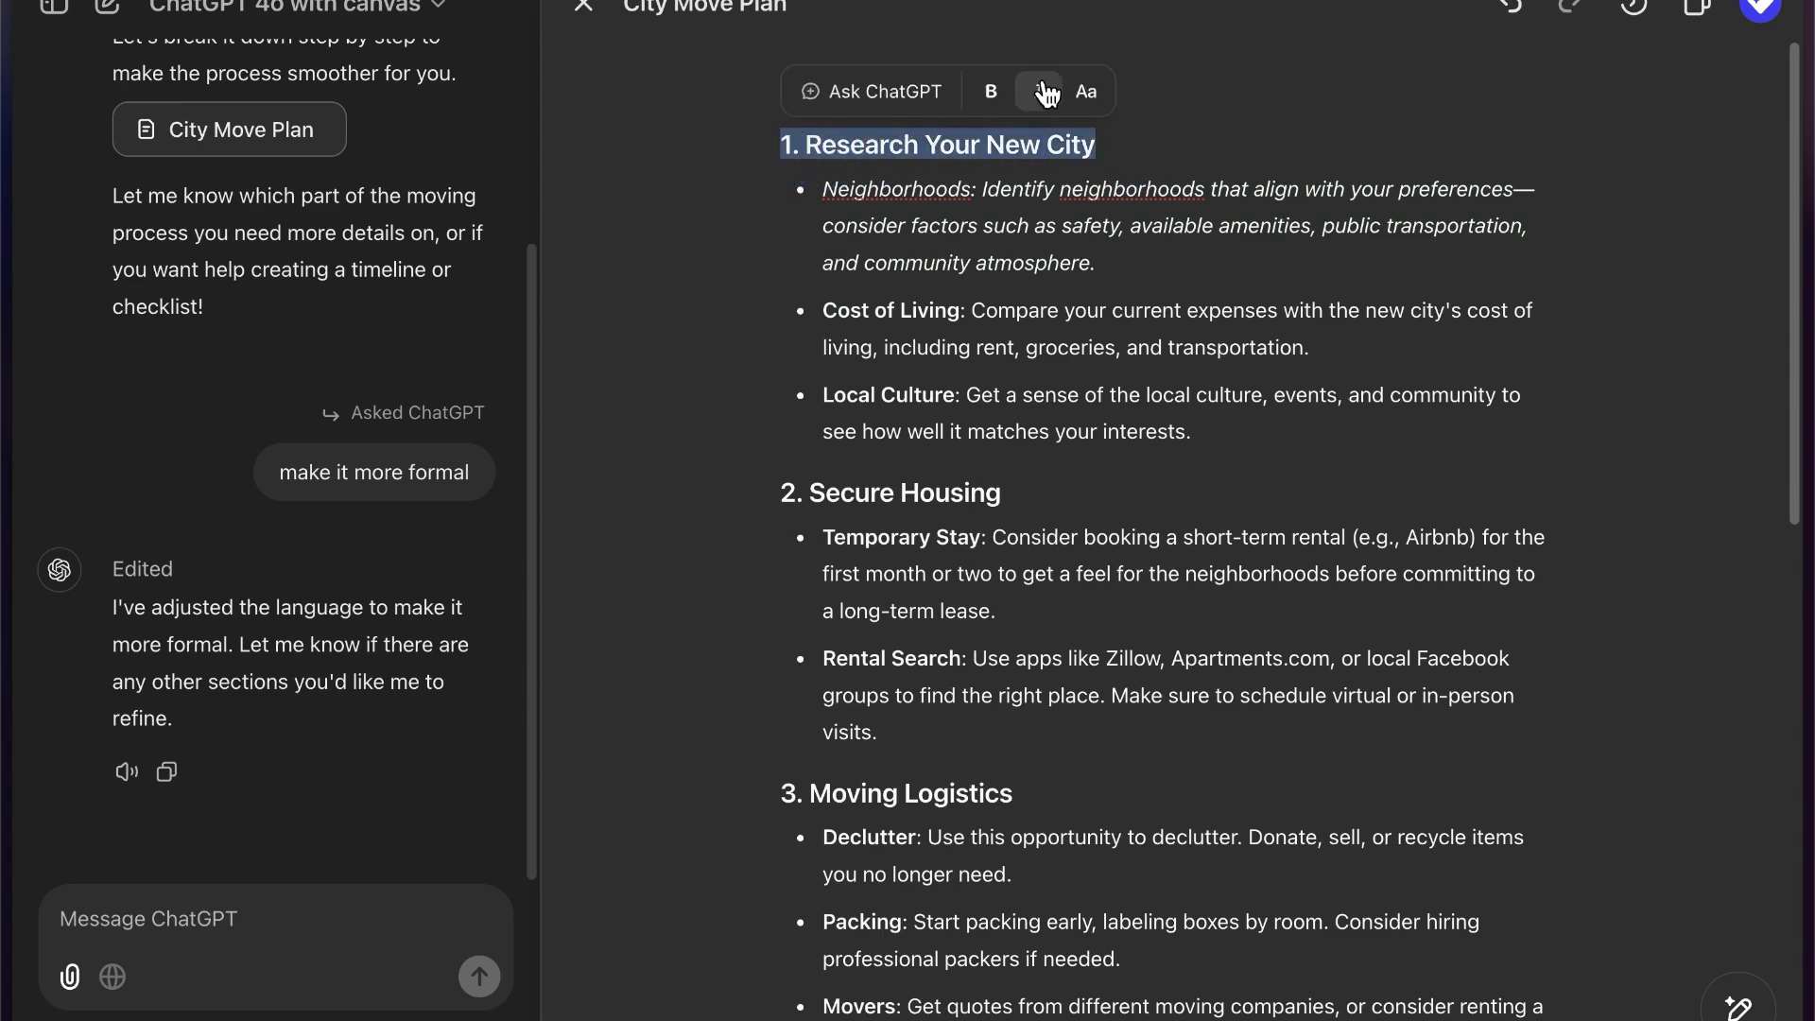
pyautogui.click(1087, 95)
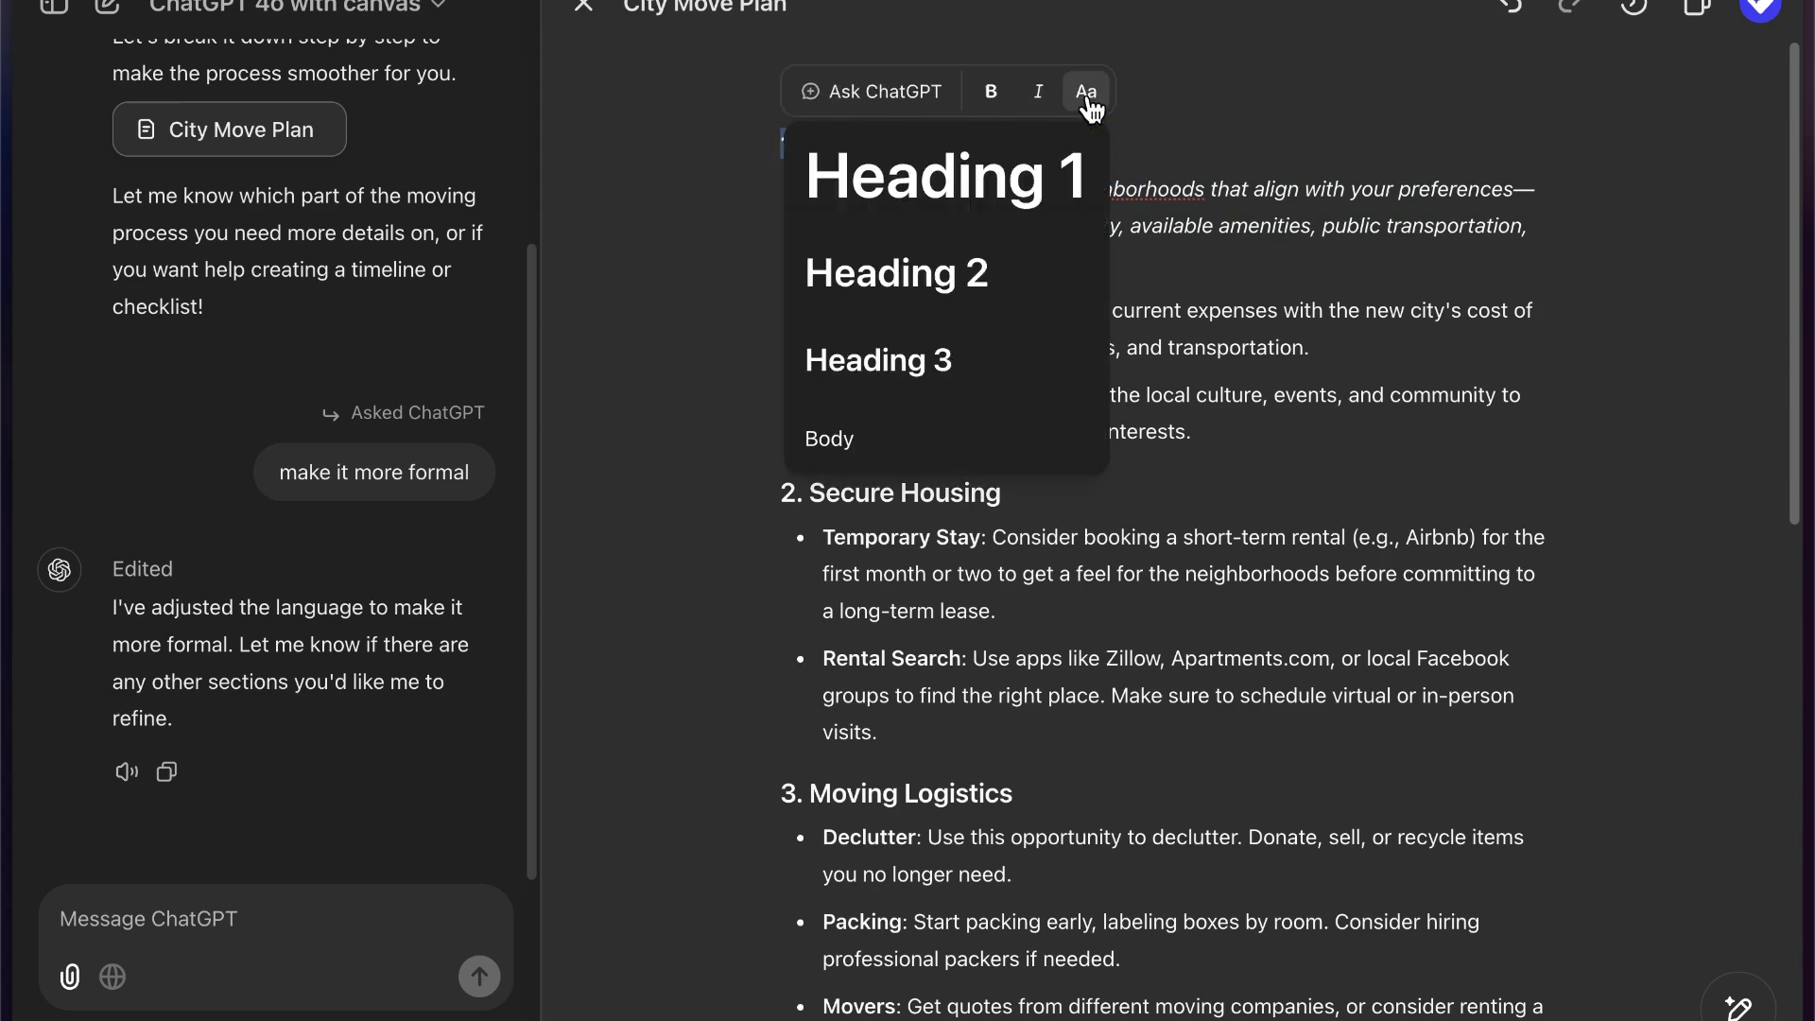
pyautogui.click(988, 179)
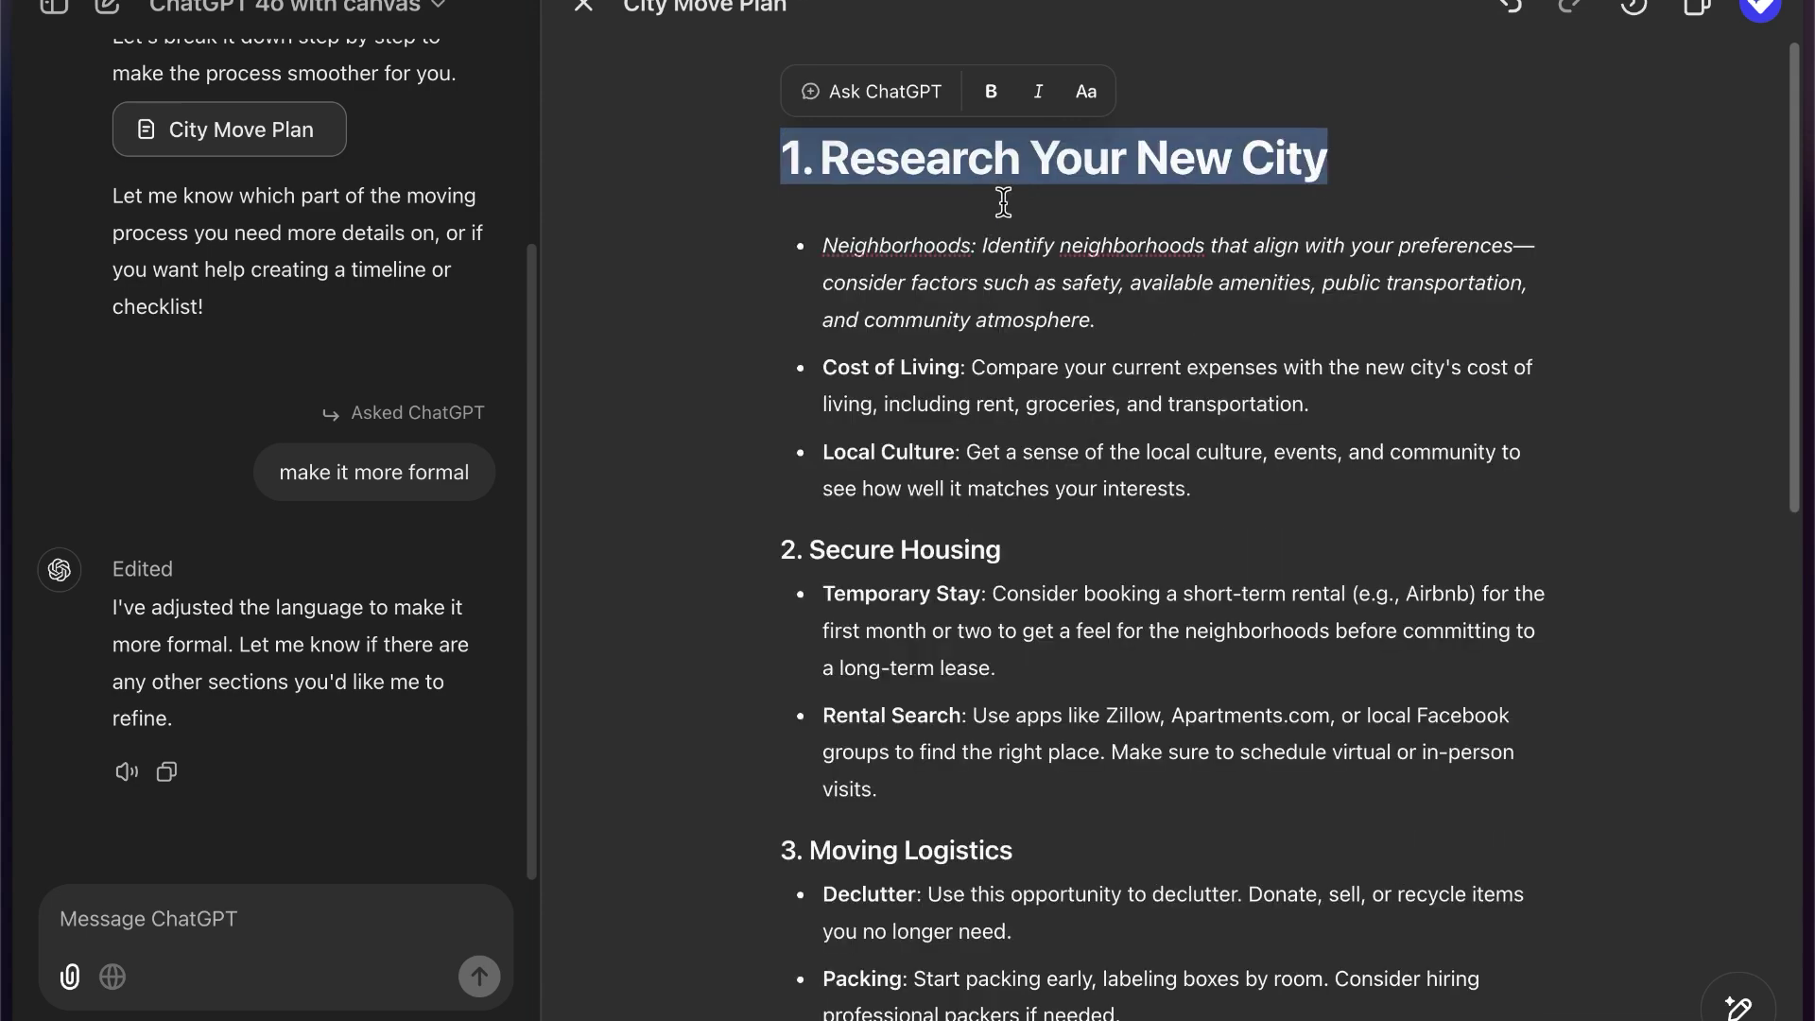
pyautogui.click(1086, 91)
pyautogui.click(983, 269)
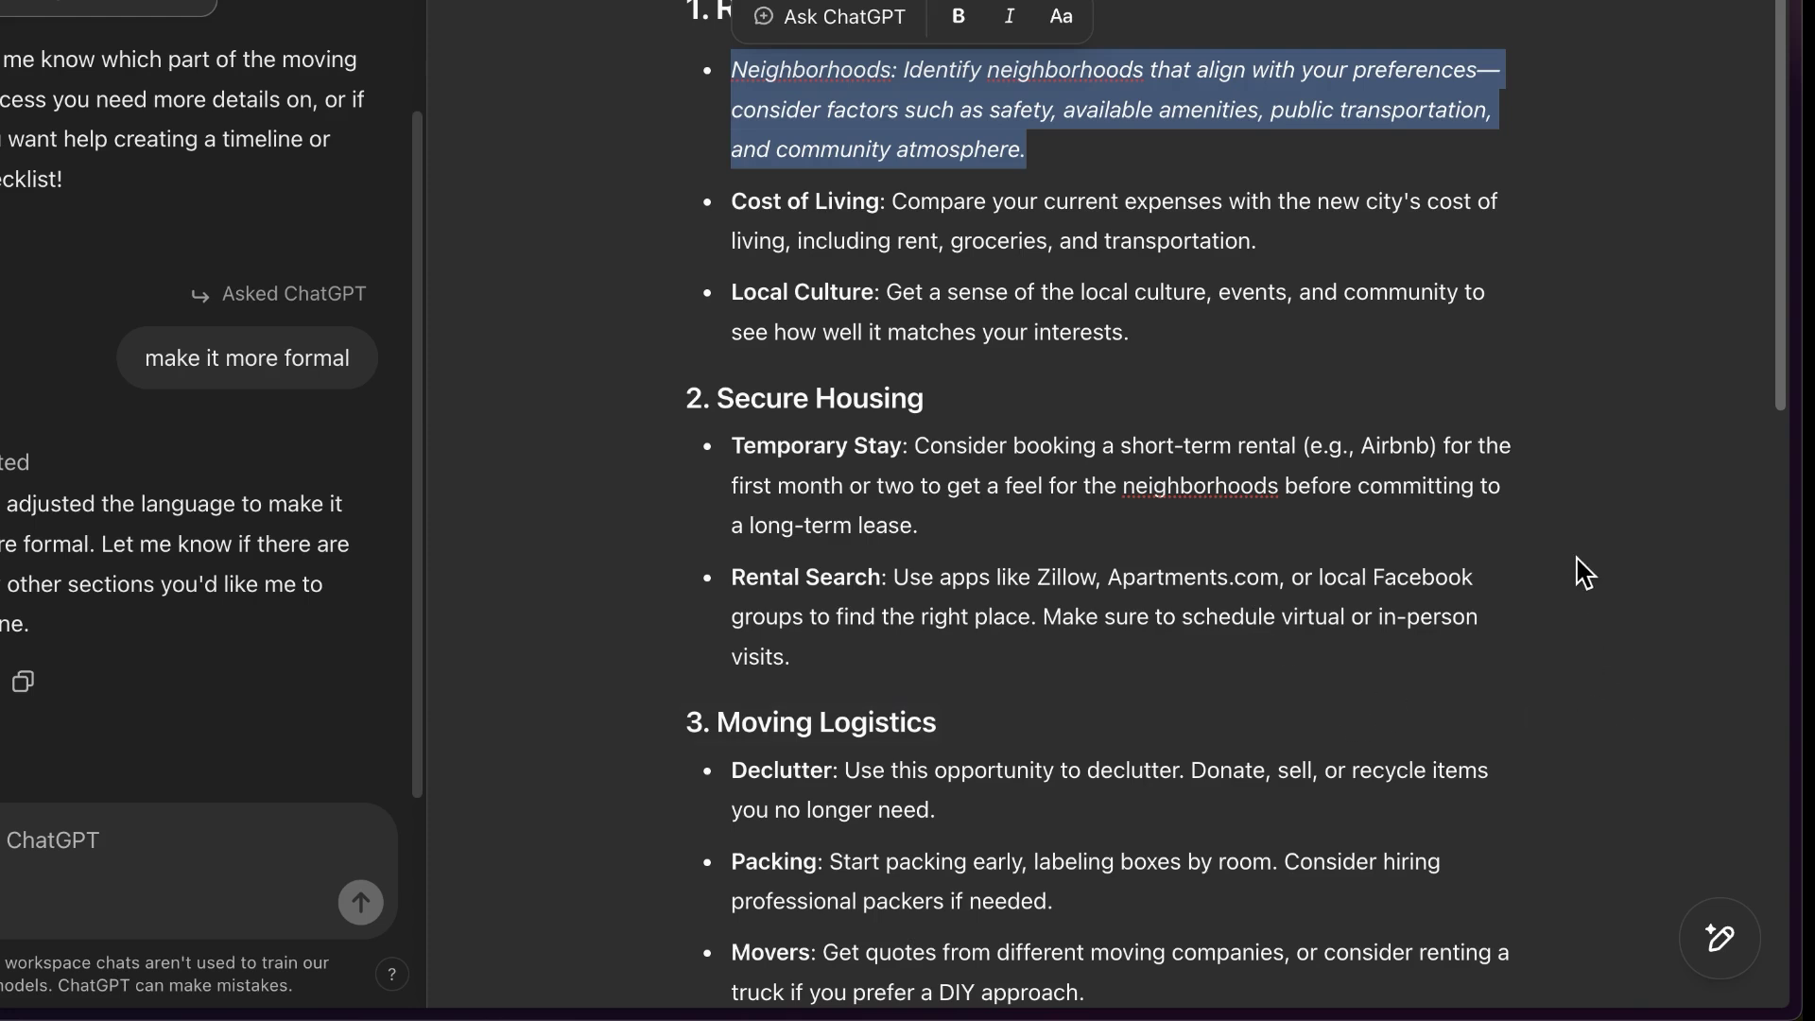
# - Request suggested edits for the whole document and apply the Address Update comment about notifying government agencies
pyautogui.click(1576, 554)
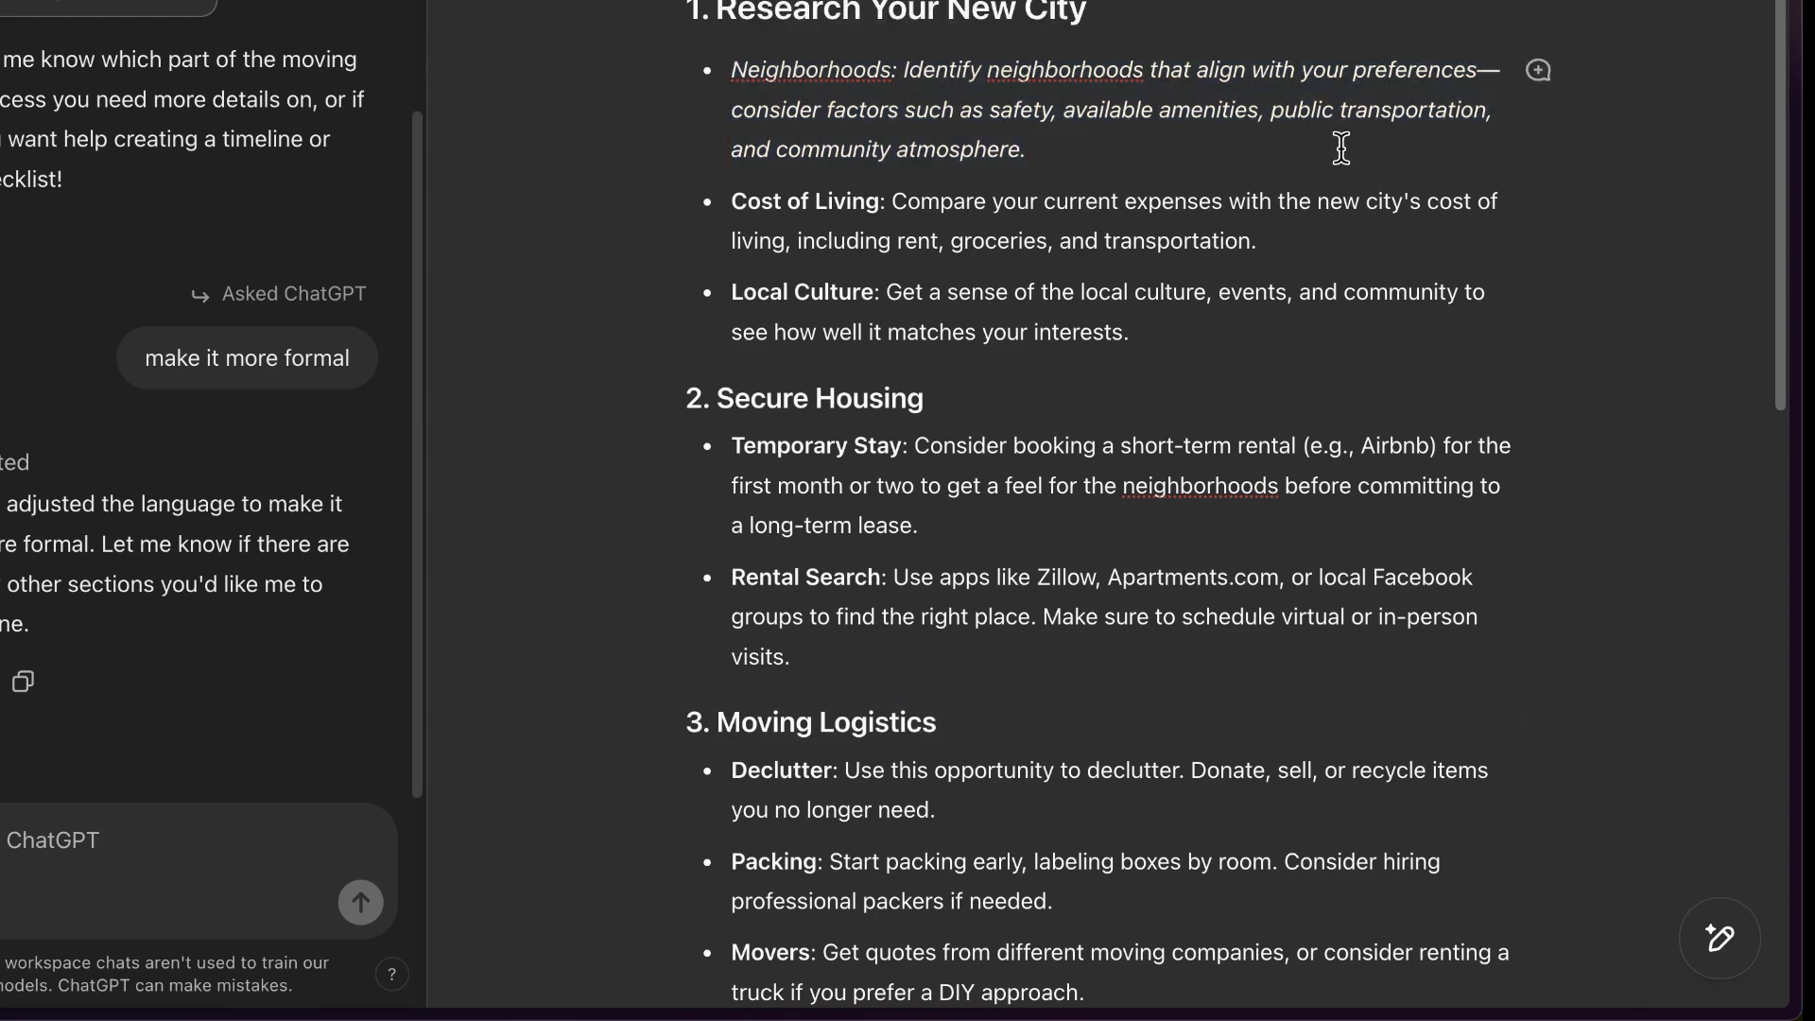
pyautogui.click(1749, 969)
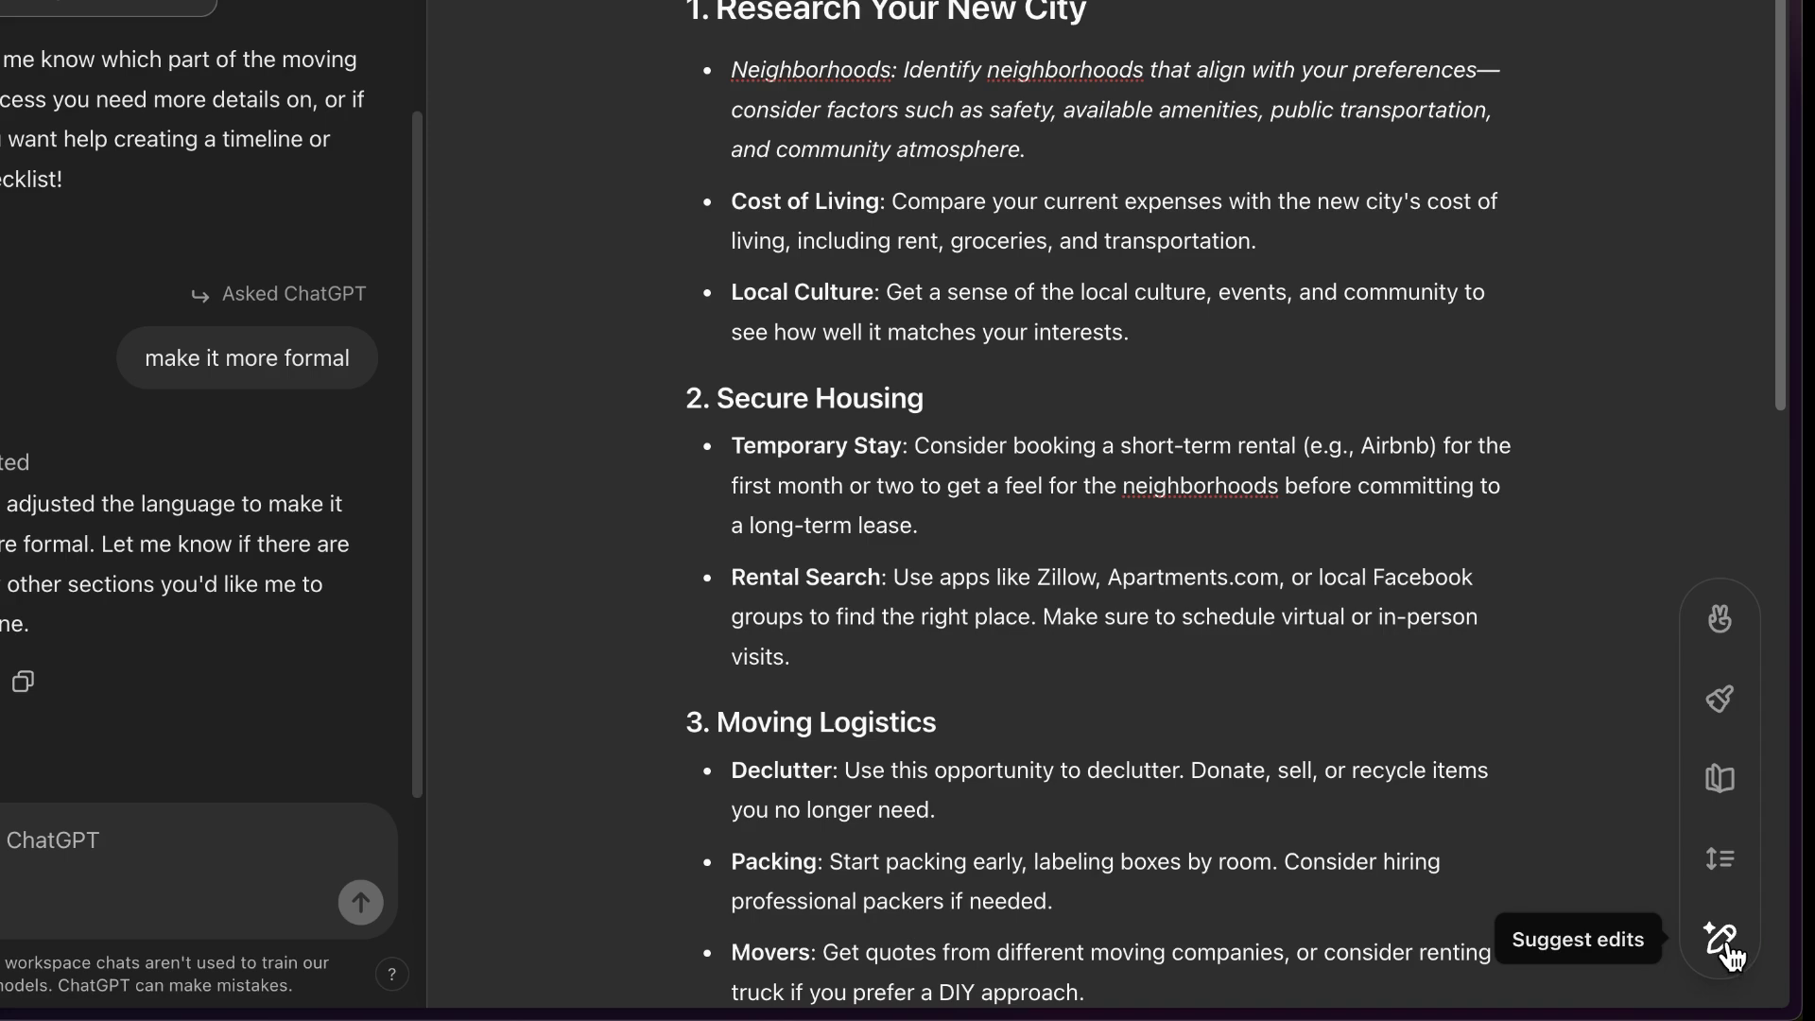
pyautogui.click(1728, 946)
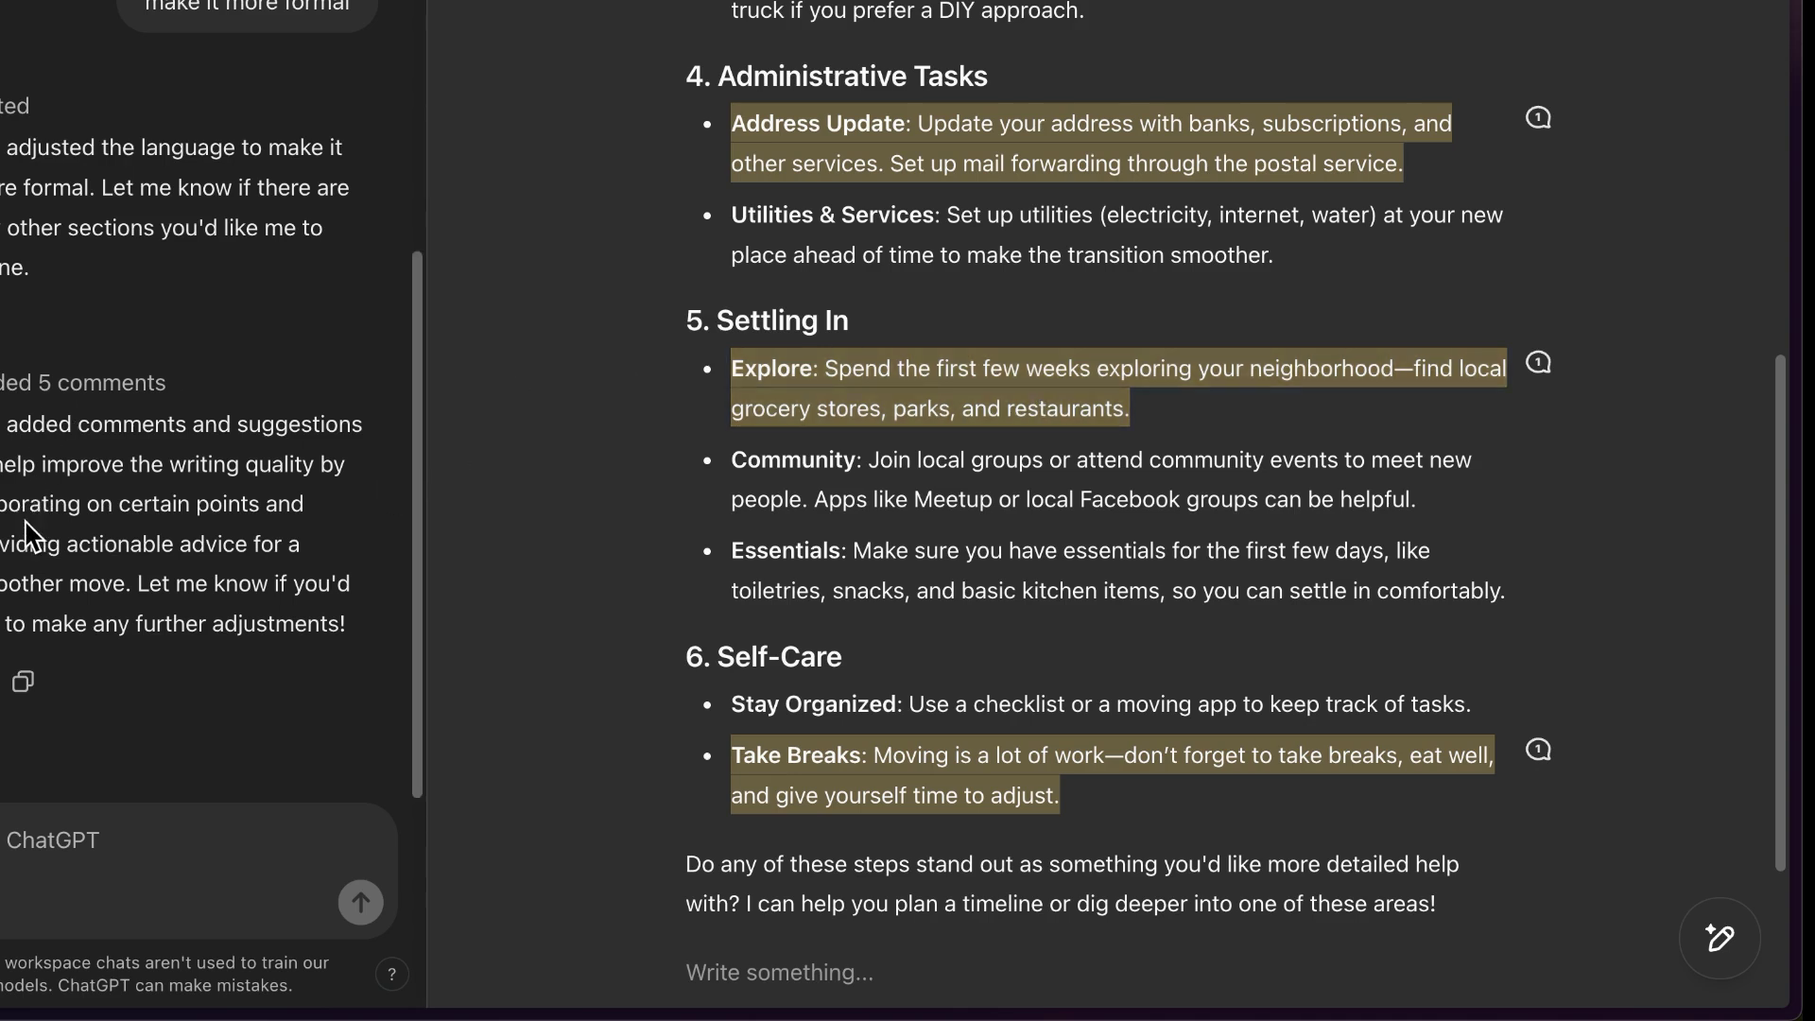
pyautogui.click(1539, 119)
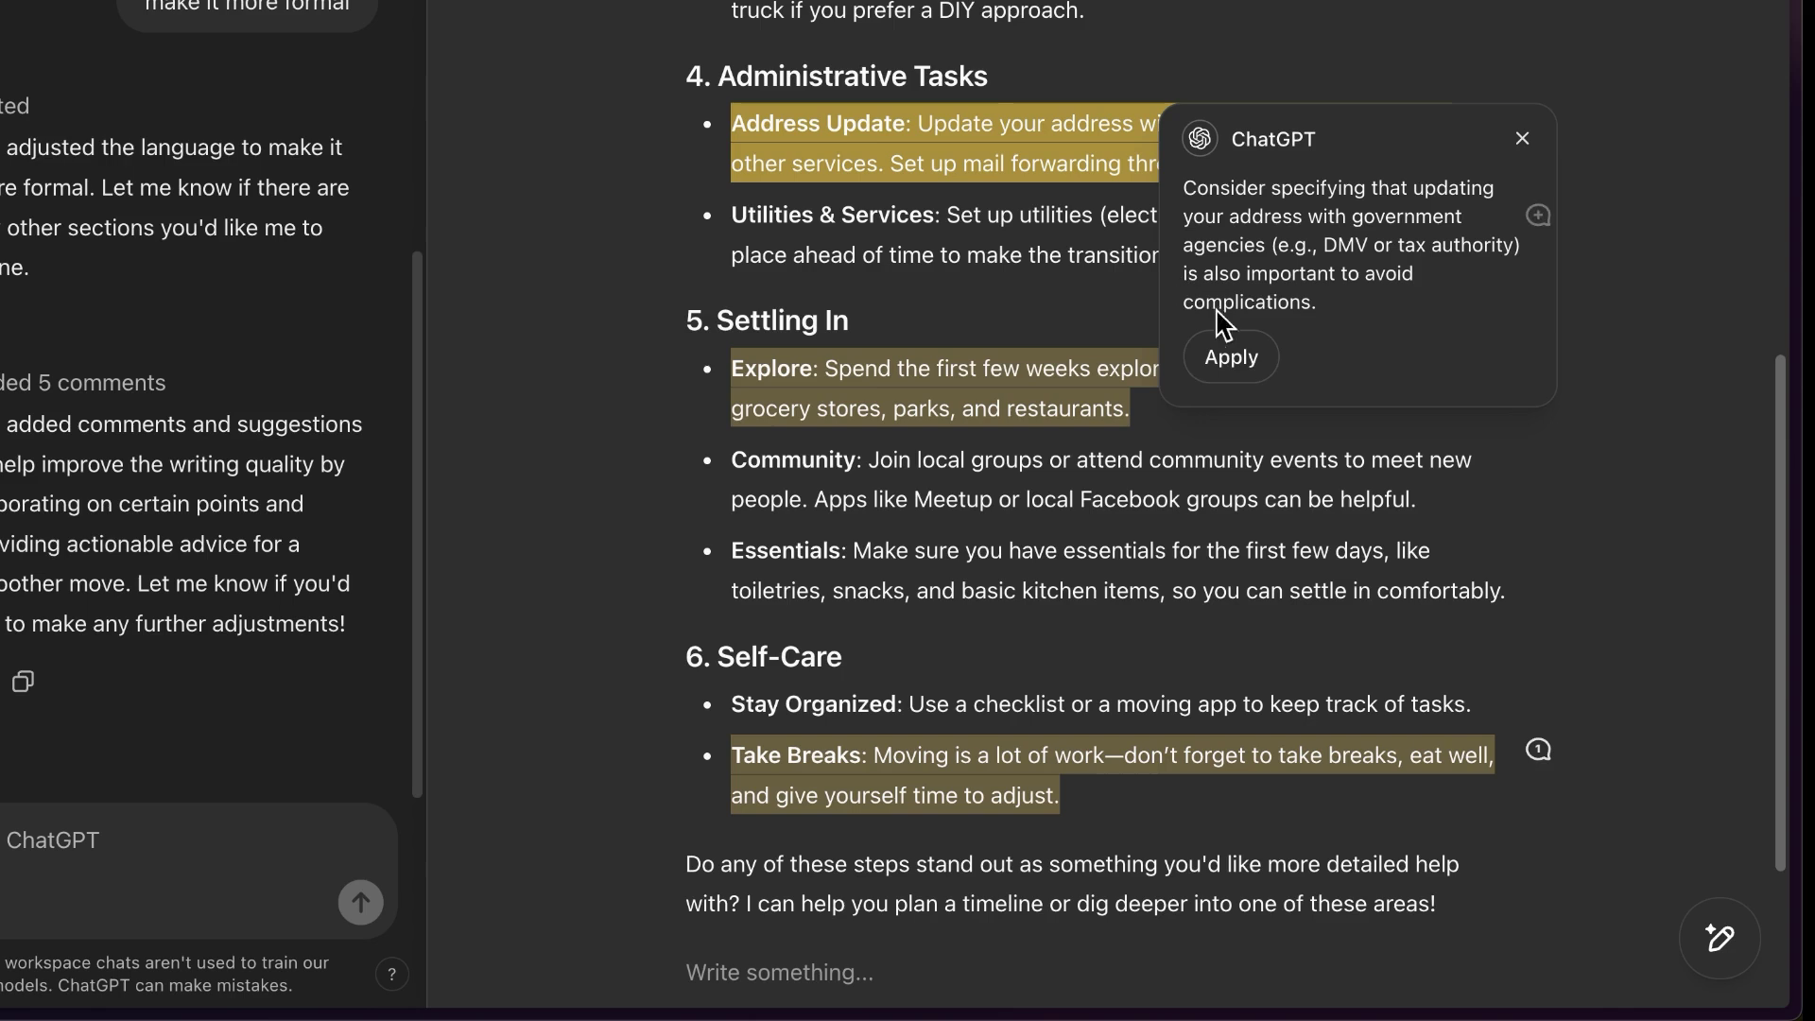
pyautogui.click(1236, 364)
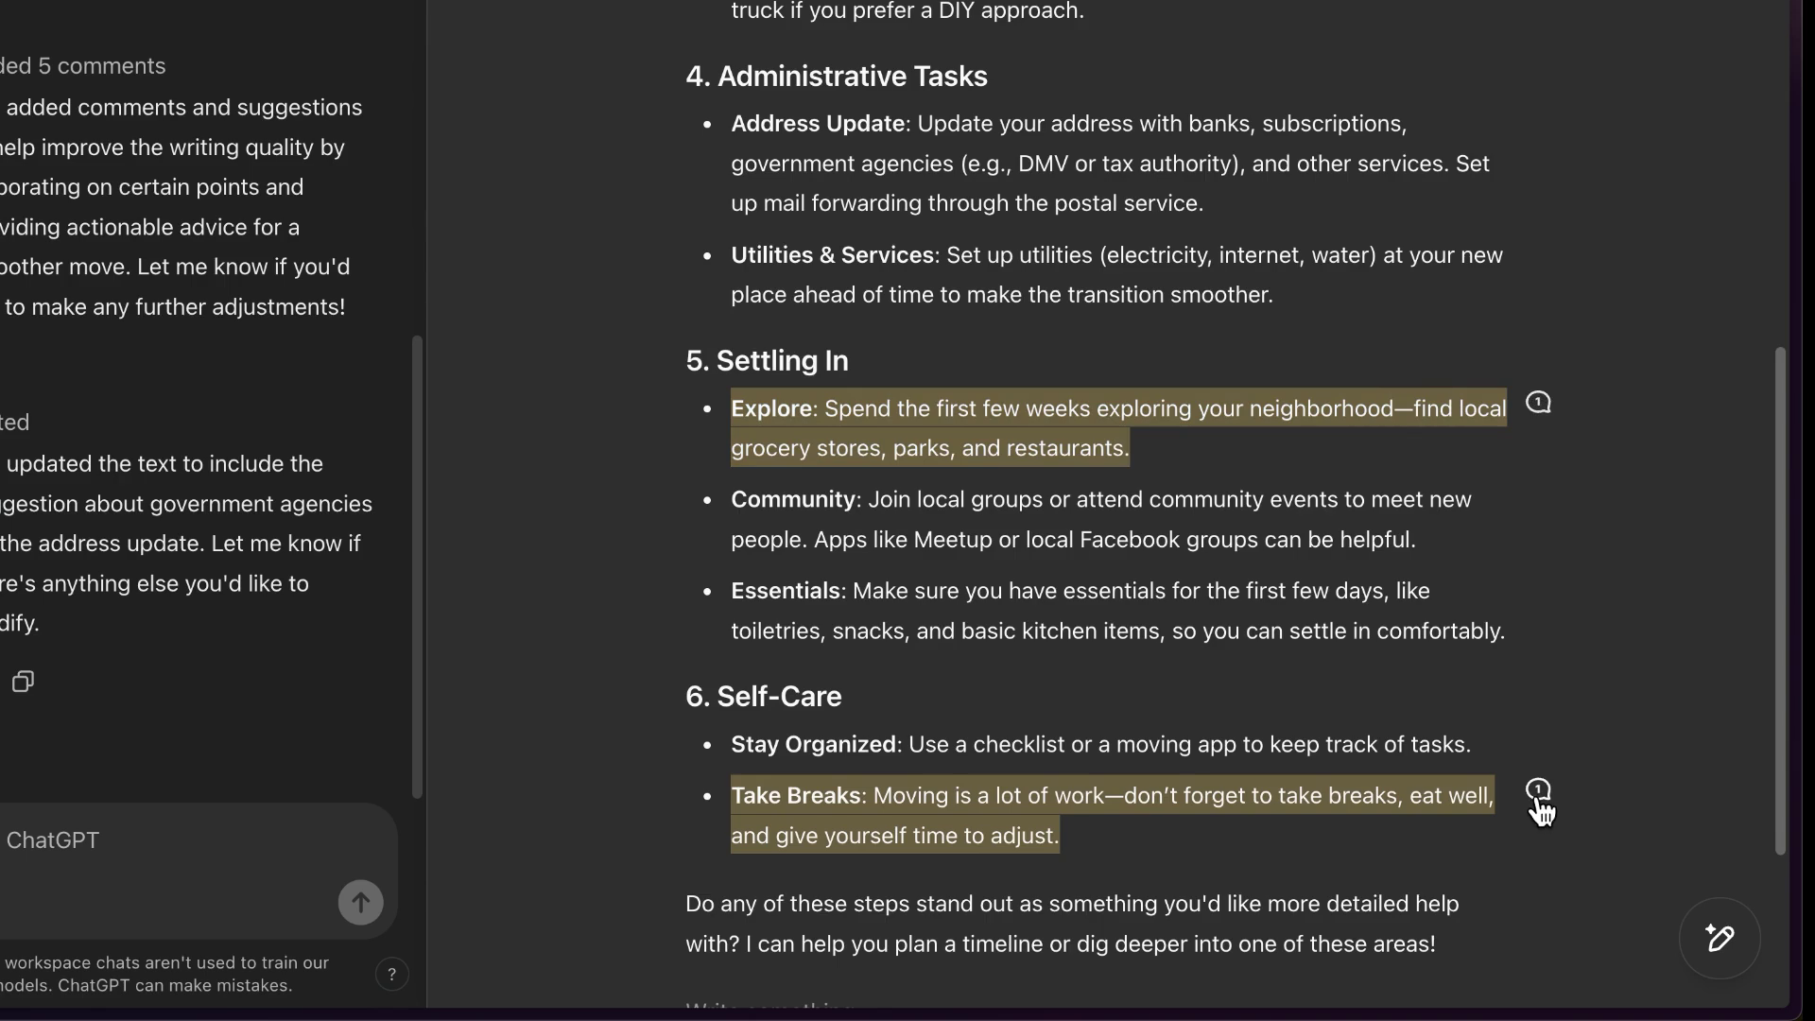
# - Try the Shortest setting of the length adjustment, settle on Longer, and apply it to the whole document
pyautogui.moveTo(1720, 938)
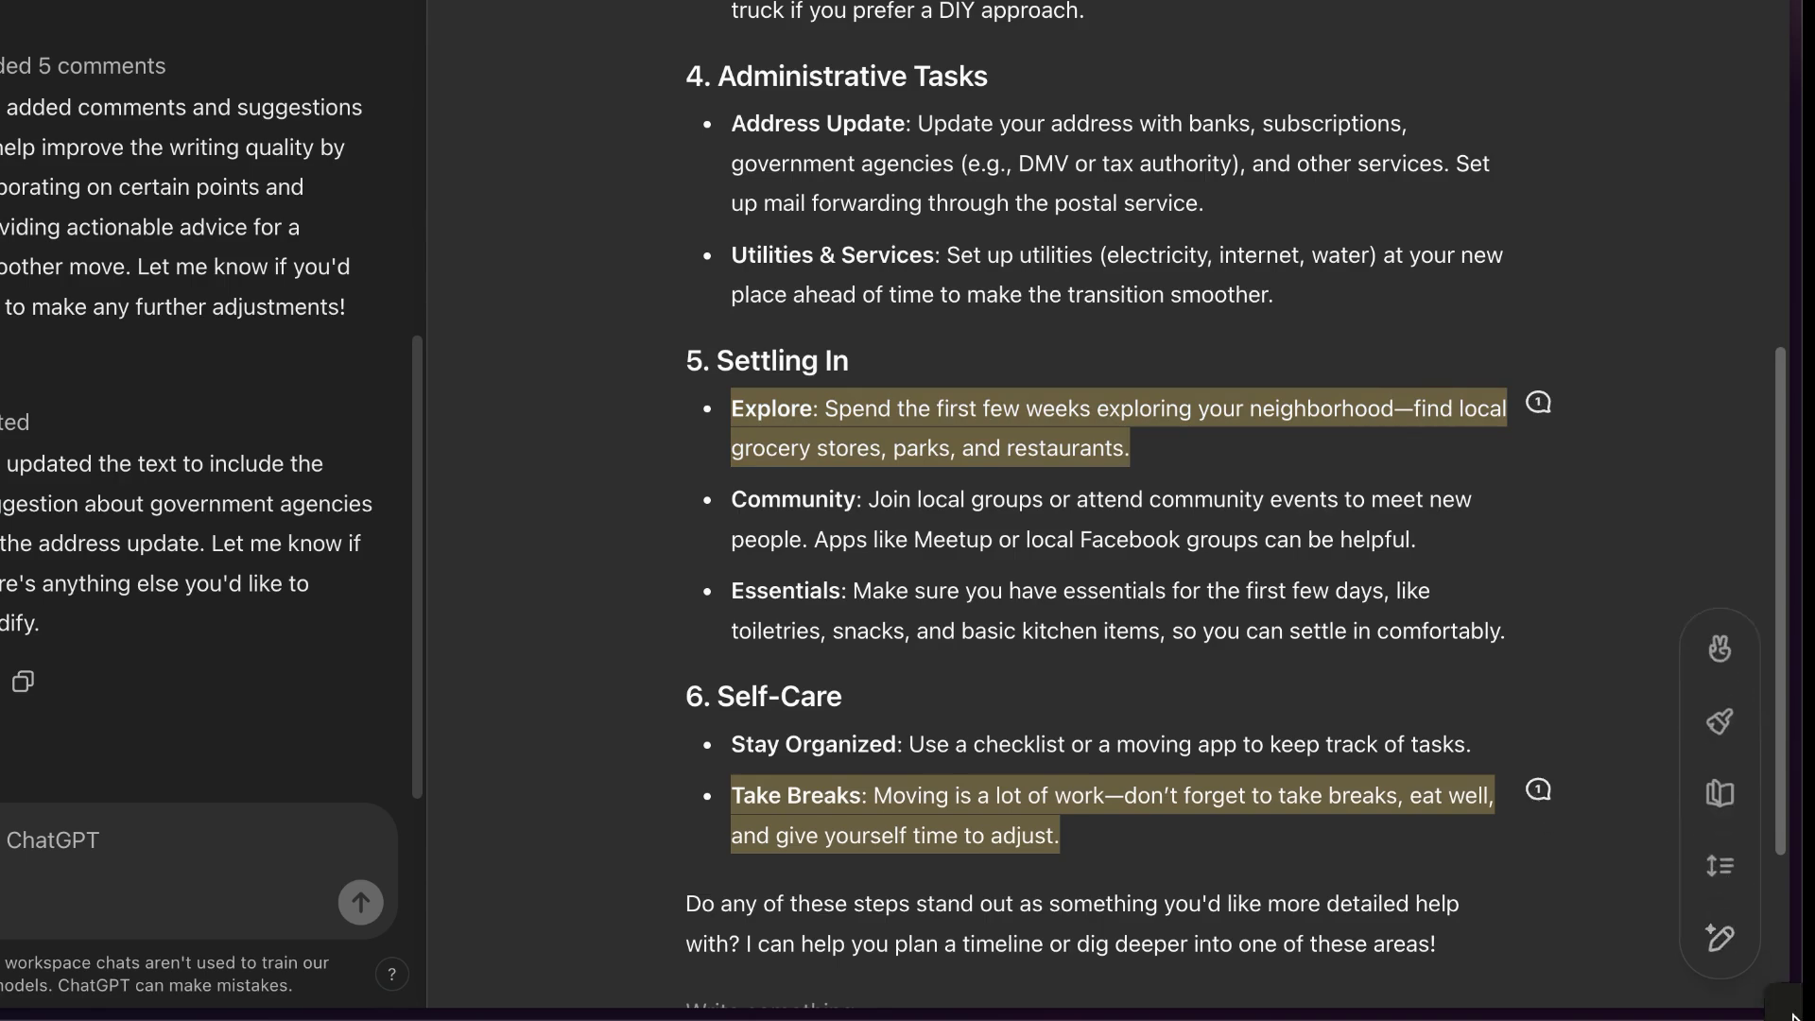
pyautogui.click(1724, 866)
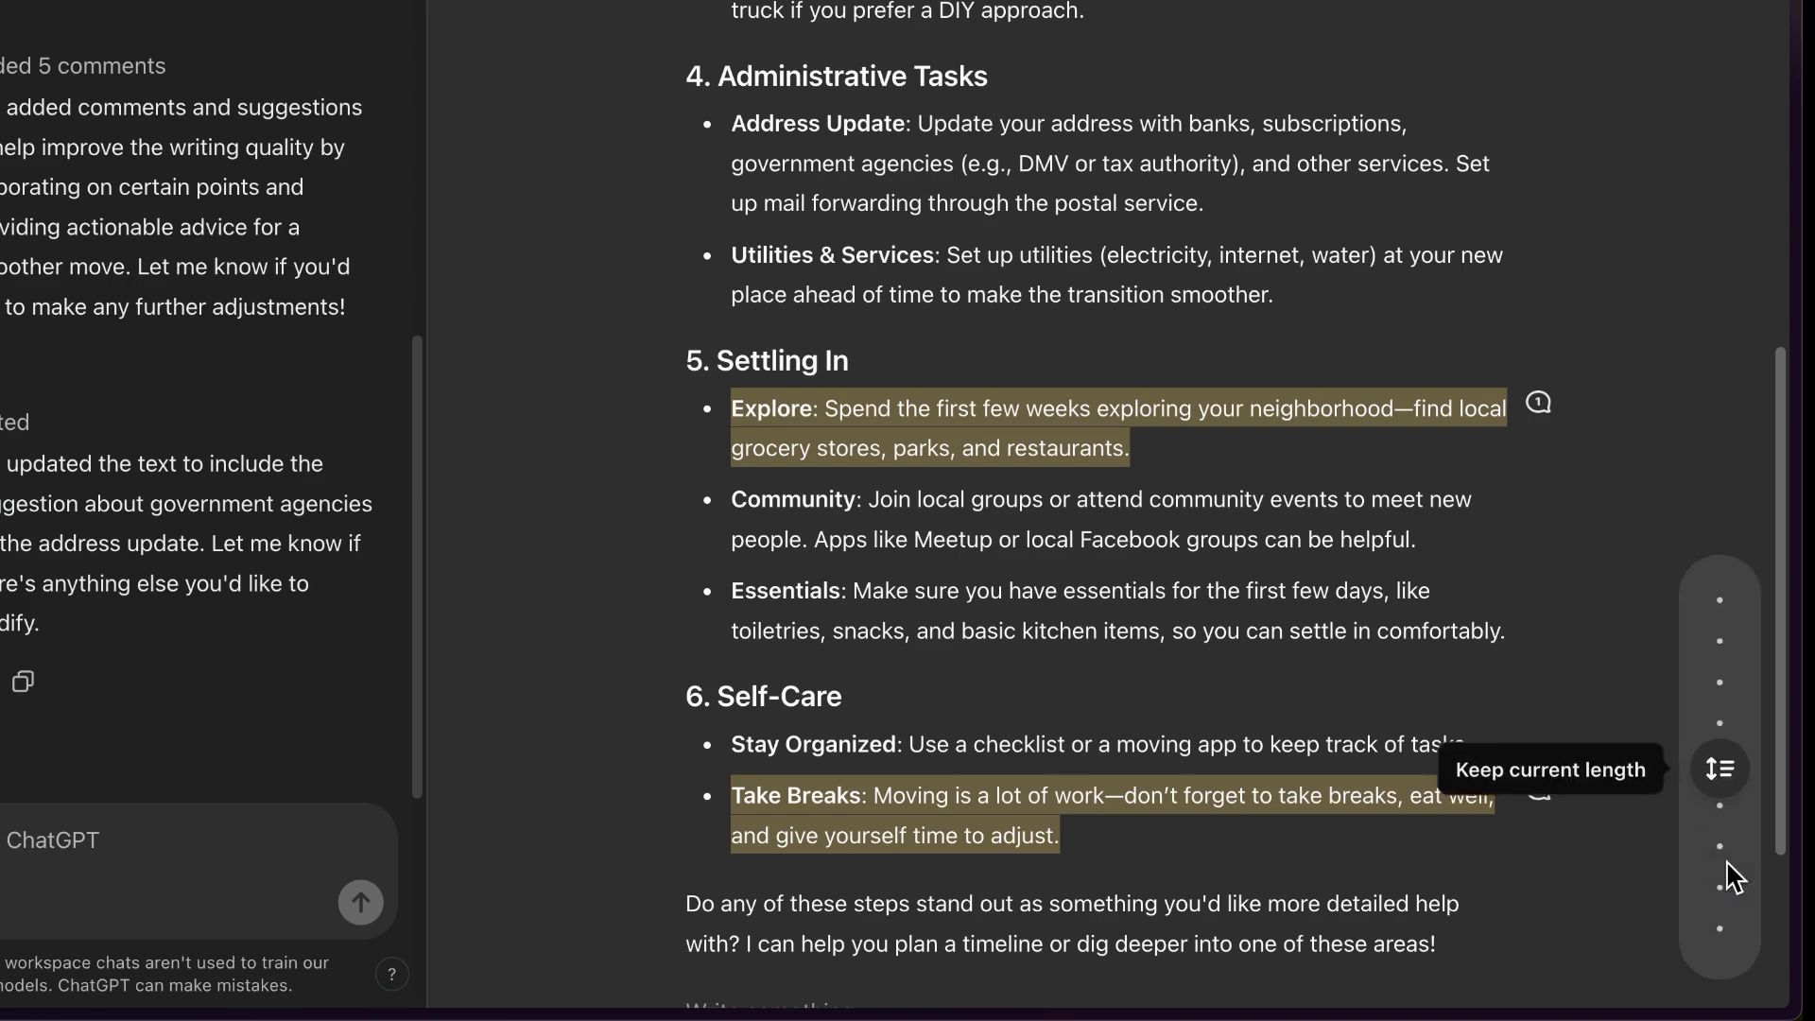
pyautogui.moveTo(1720, 765); pyautogui.dragTo(1737, 954)
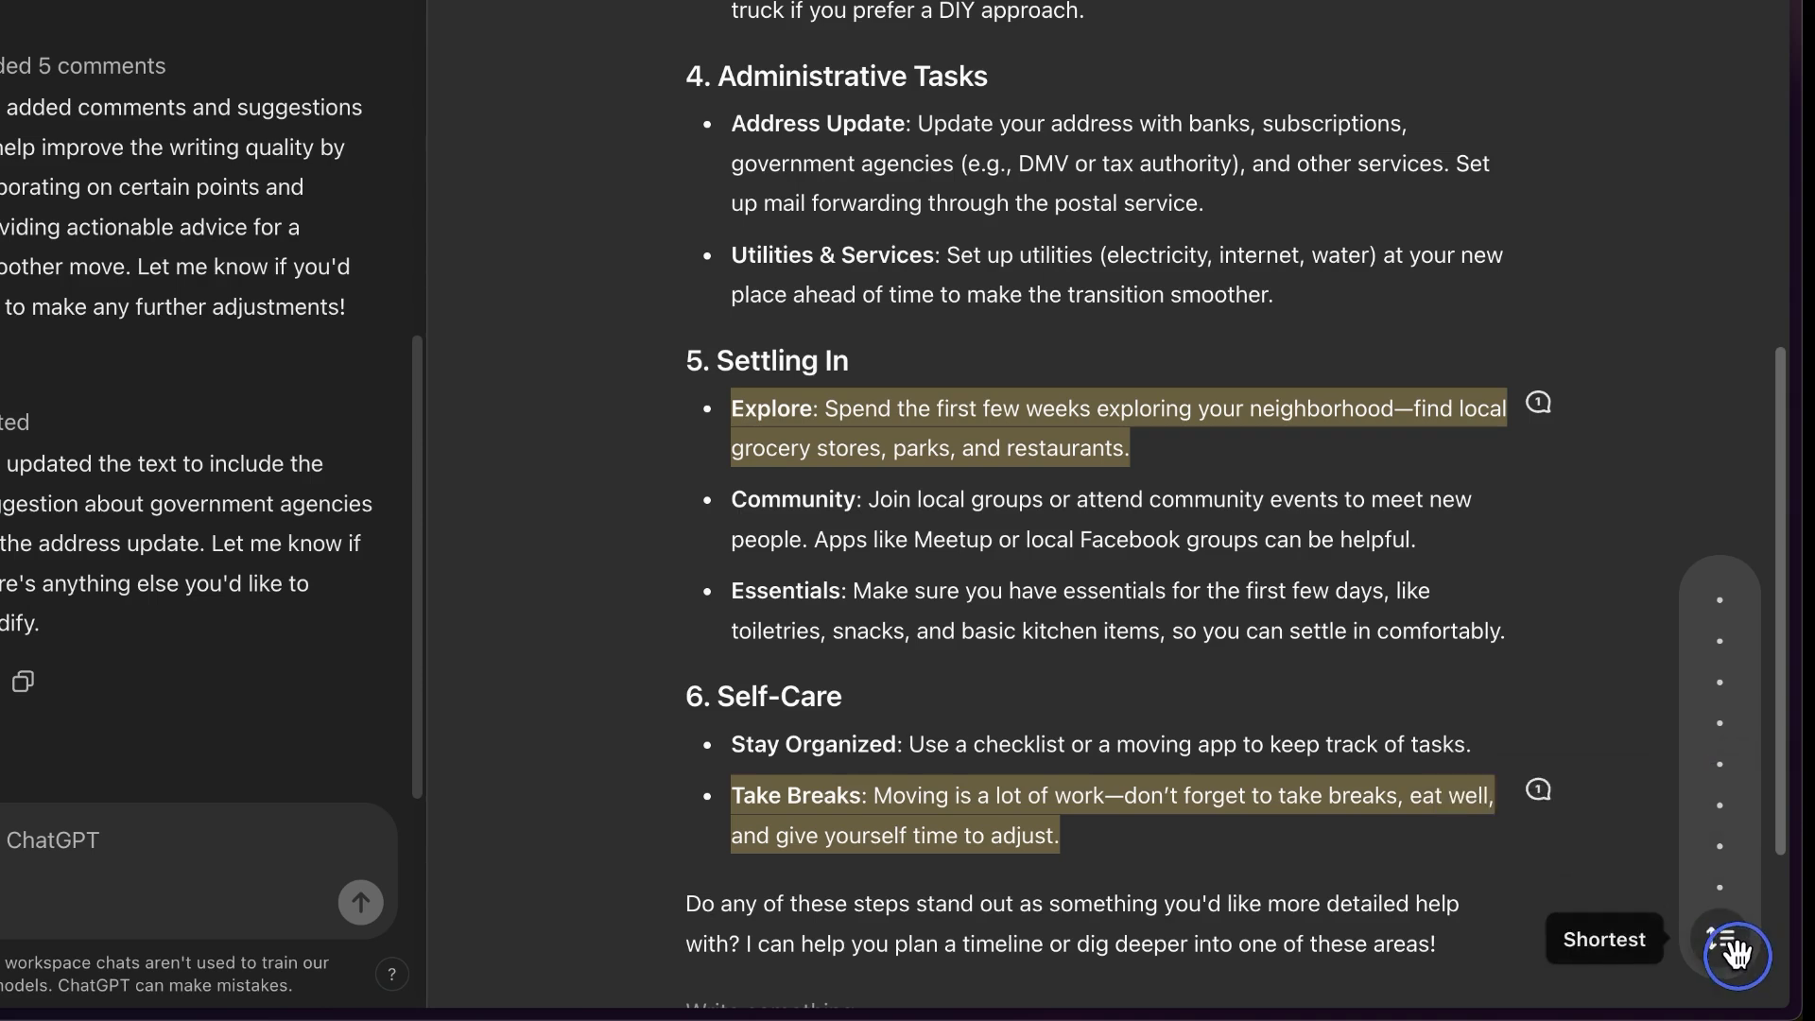
pyautogui.moveTo(1737, 954); pyautogui.dragTo(1734, 711)
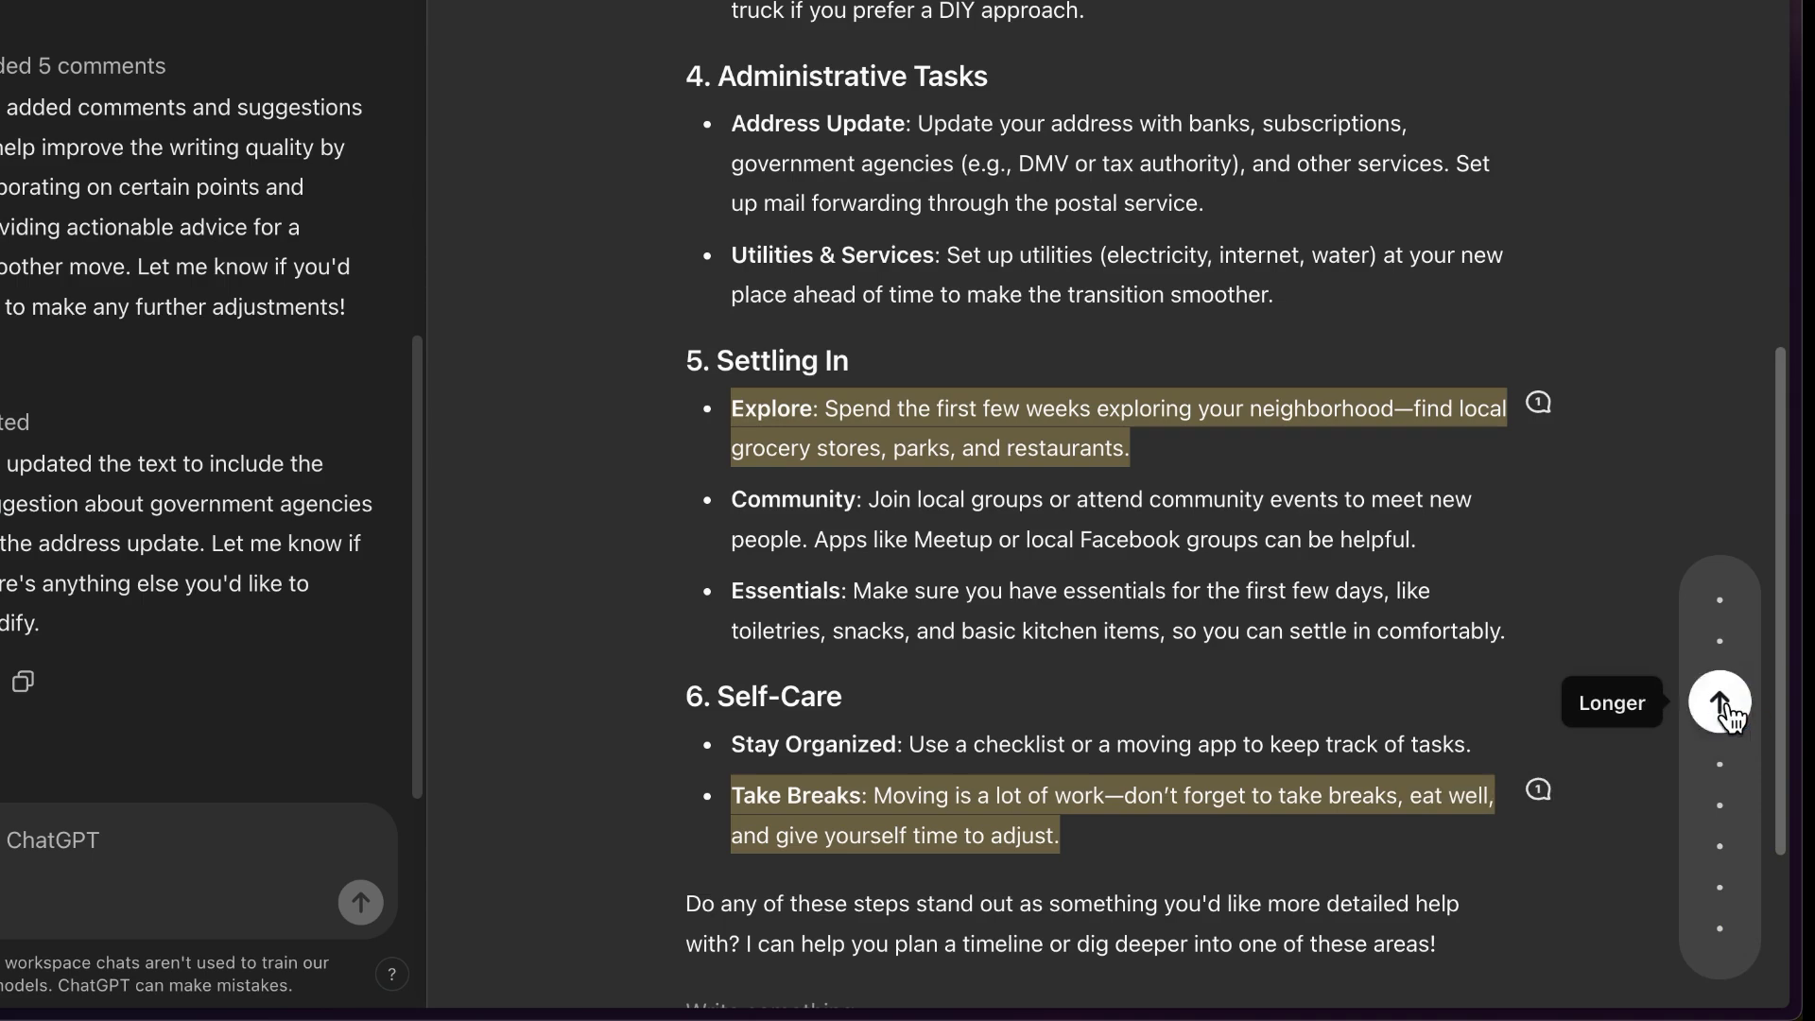
pyautogui.click(1731, 716)
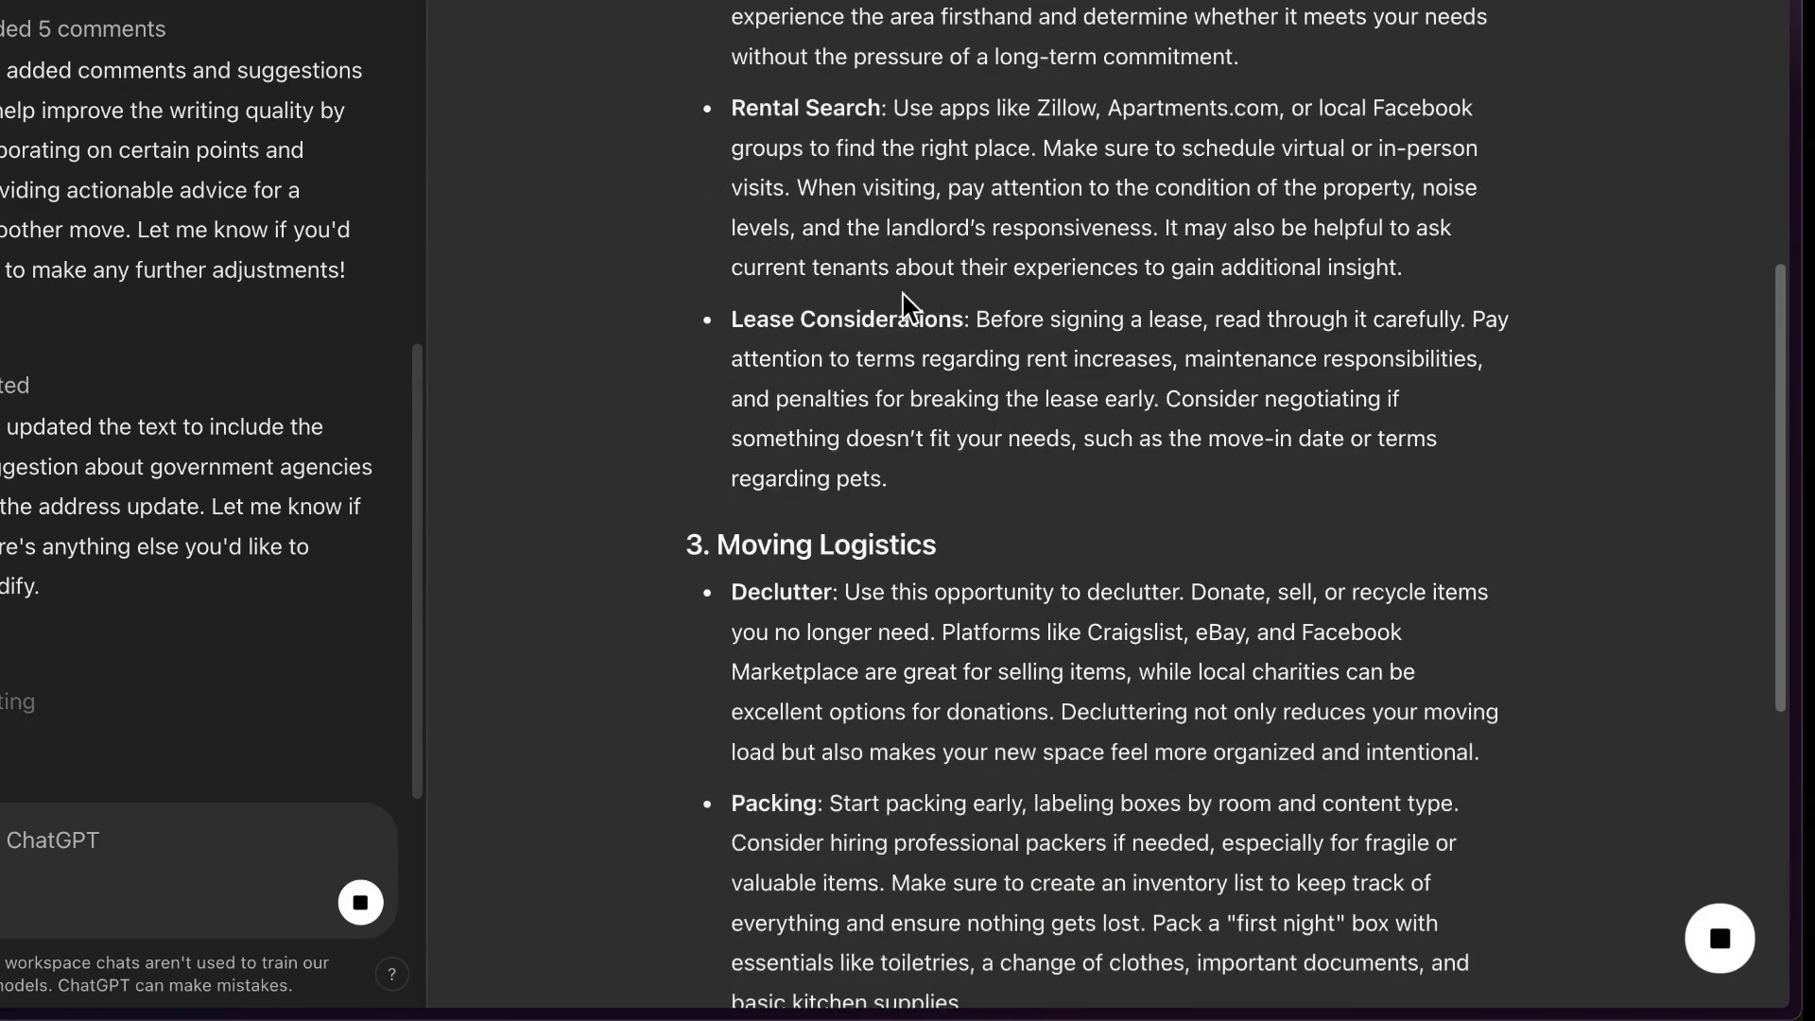
pyautogui.scroll(-8, 950, 398)
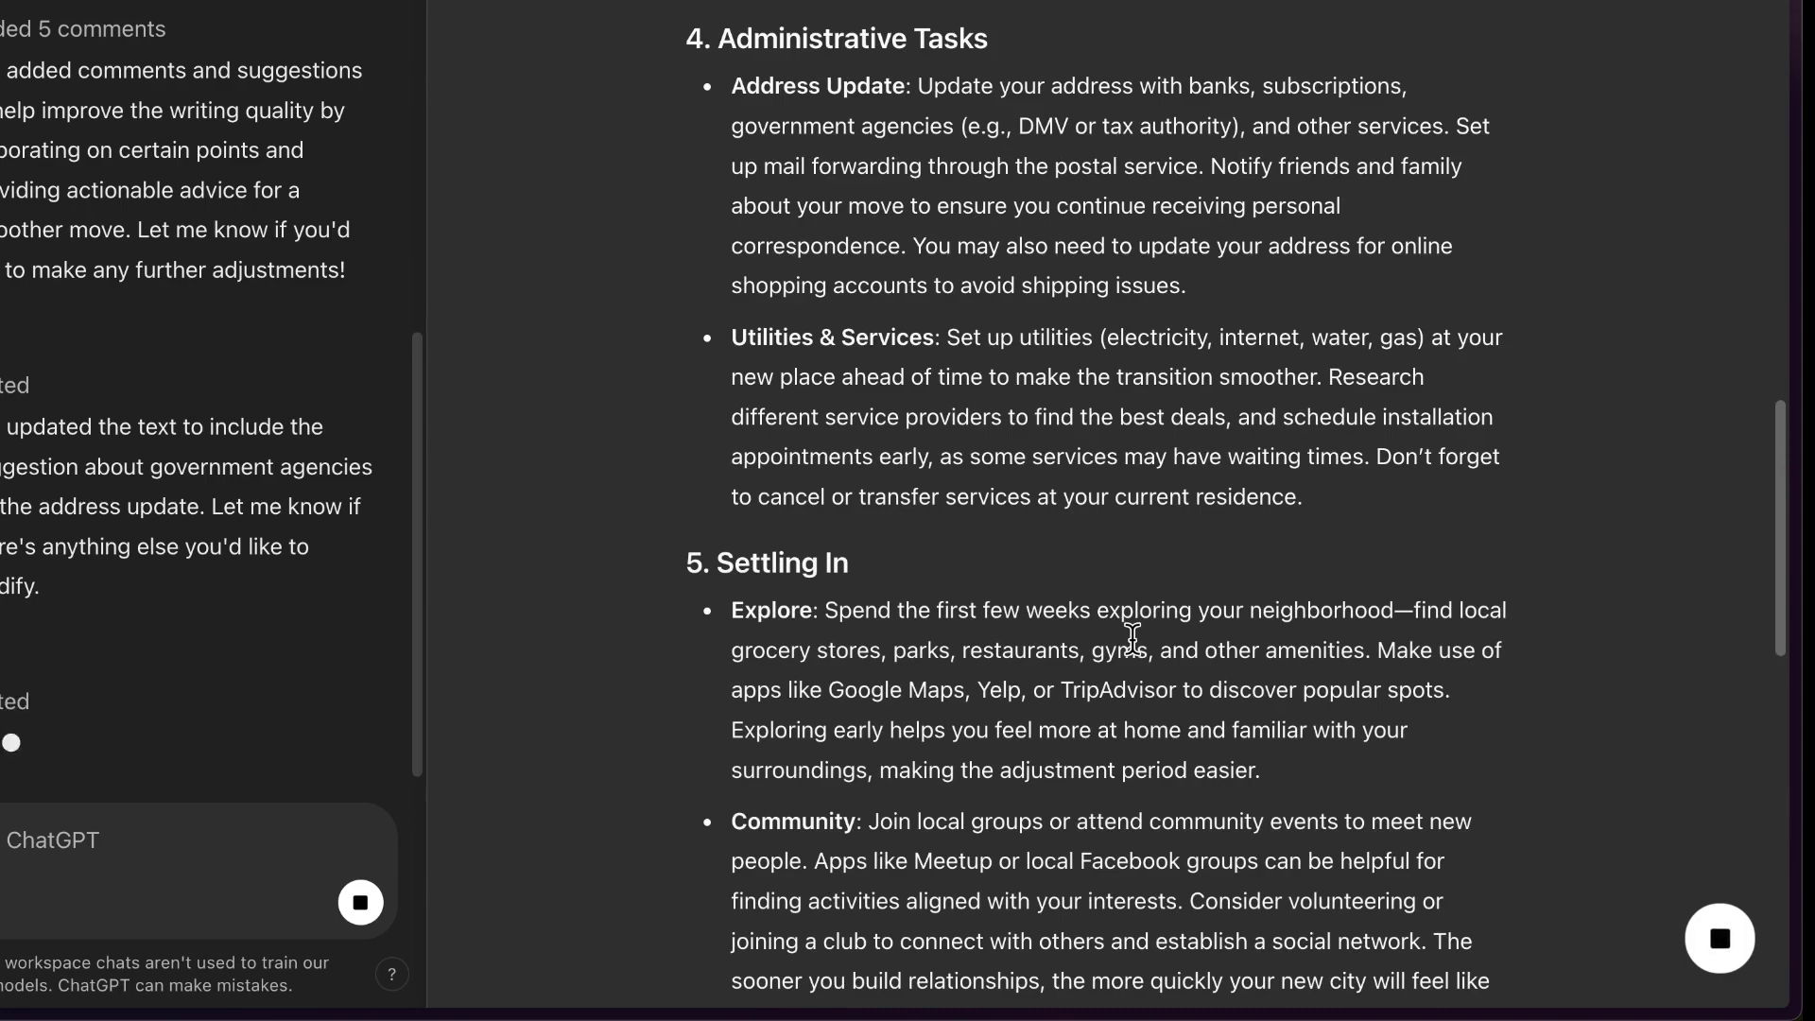
pyautogui.scroll(-12, 1196, 631)
pyautogui.scroll(20, 1197, 631)
pyautogui.scroll(8, 1197, 631)
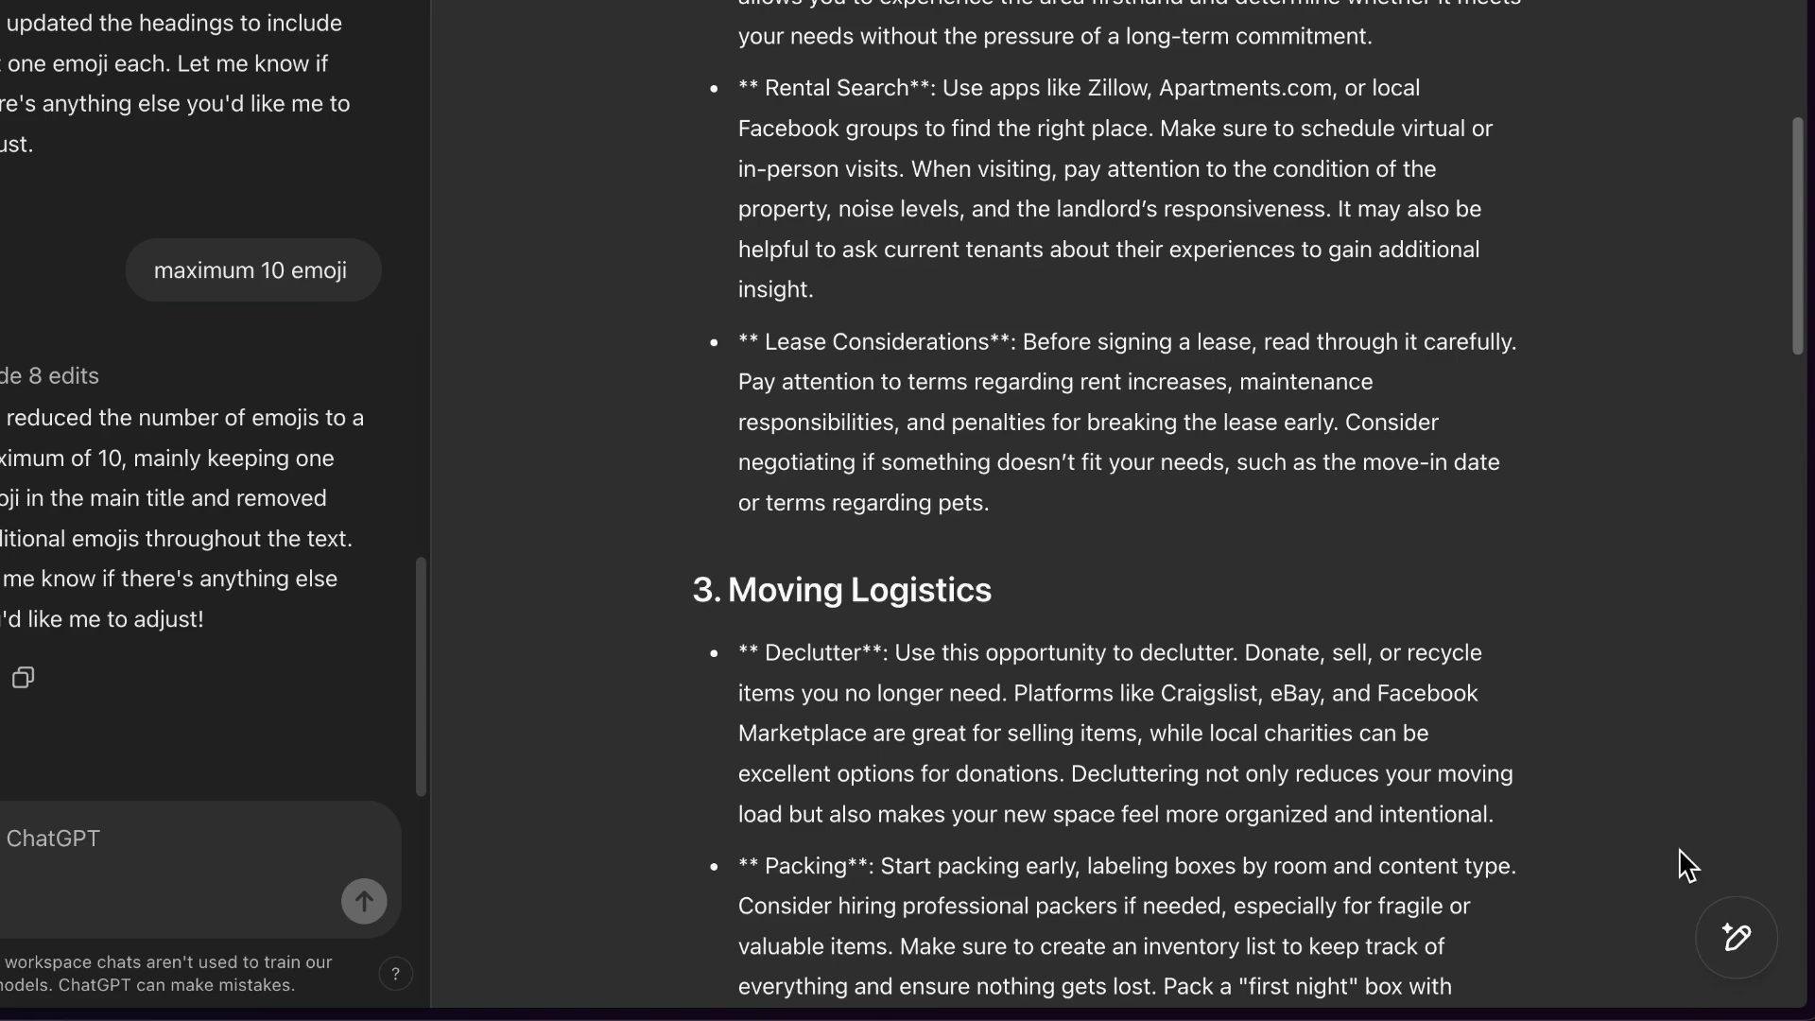
# - Try the High School setting of the reading level adjustment and return it to Keep current reading level without applying
pyautogui.moveTo(1735, 927)
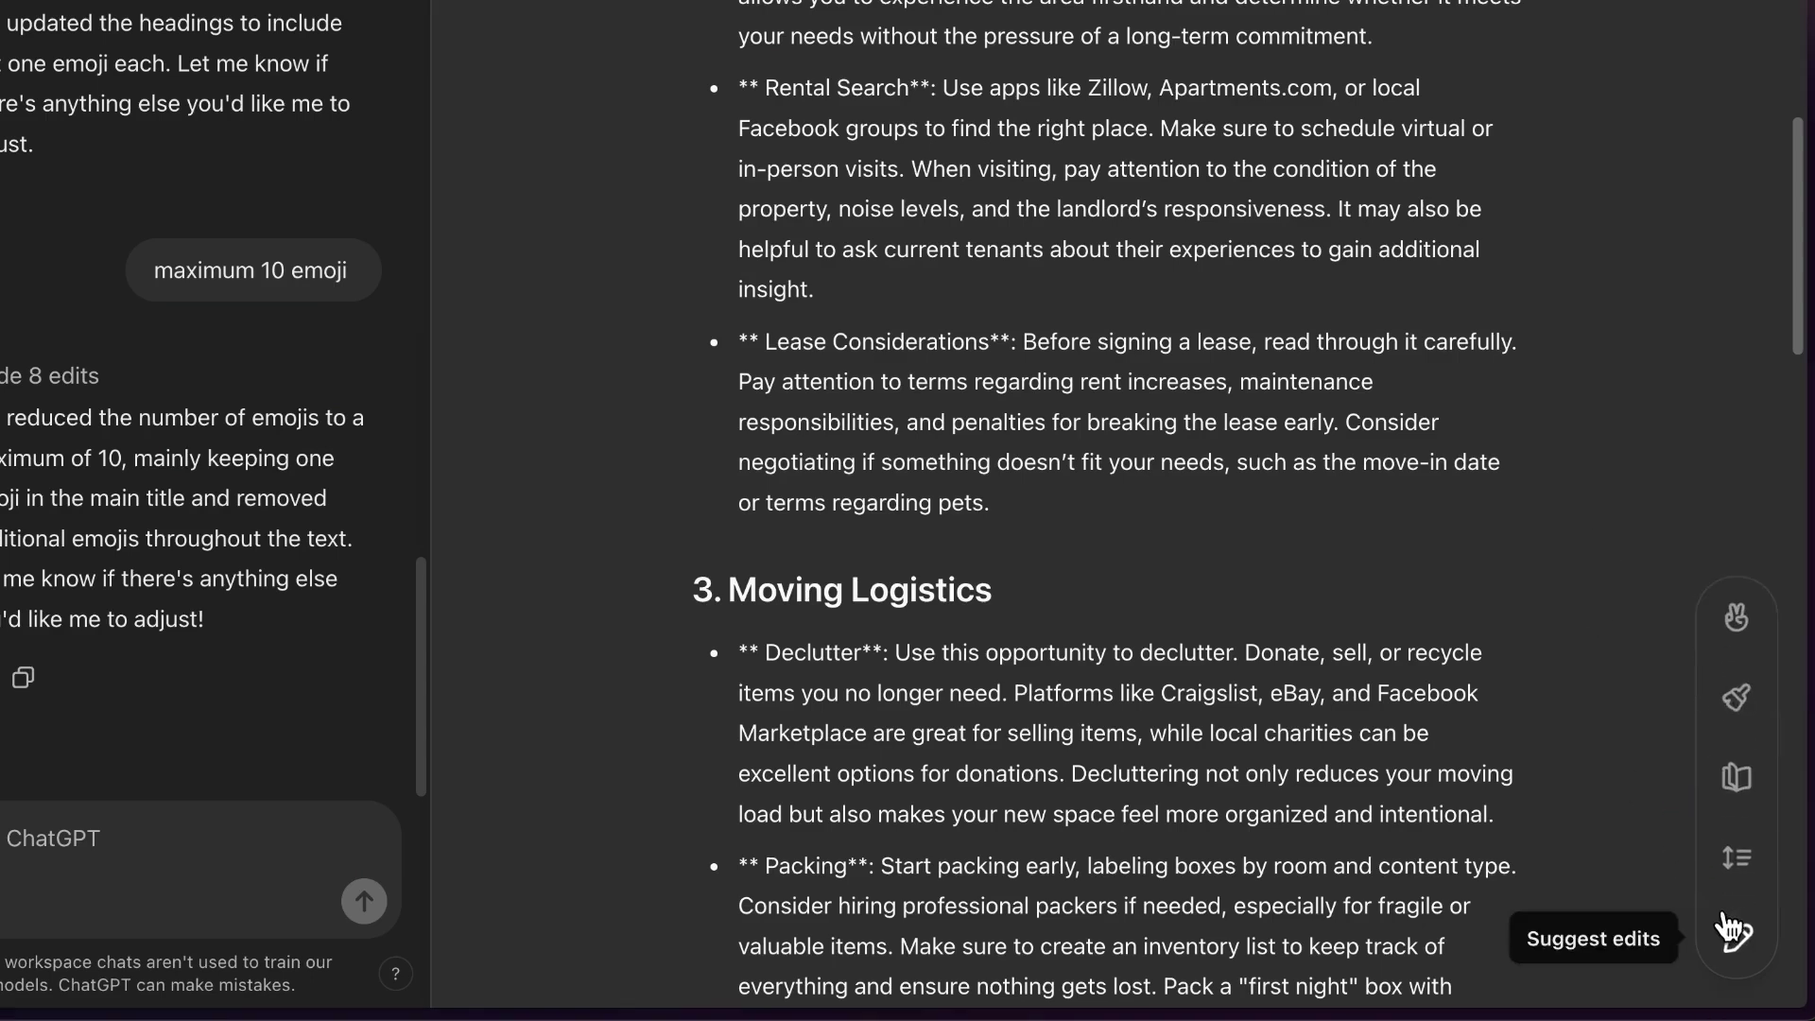
pyautogui.click(1737, 794)
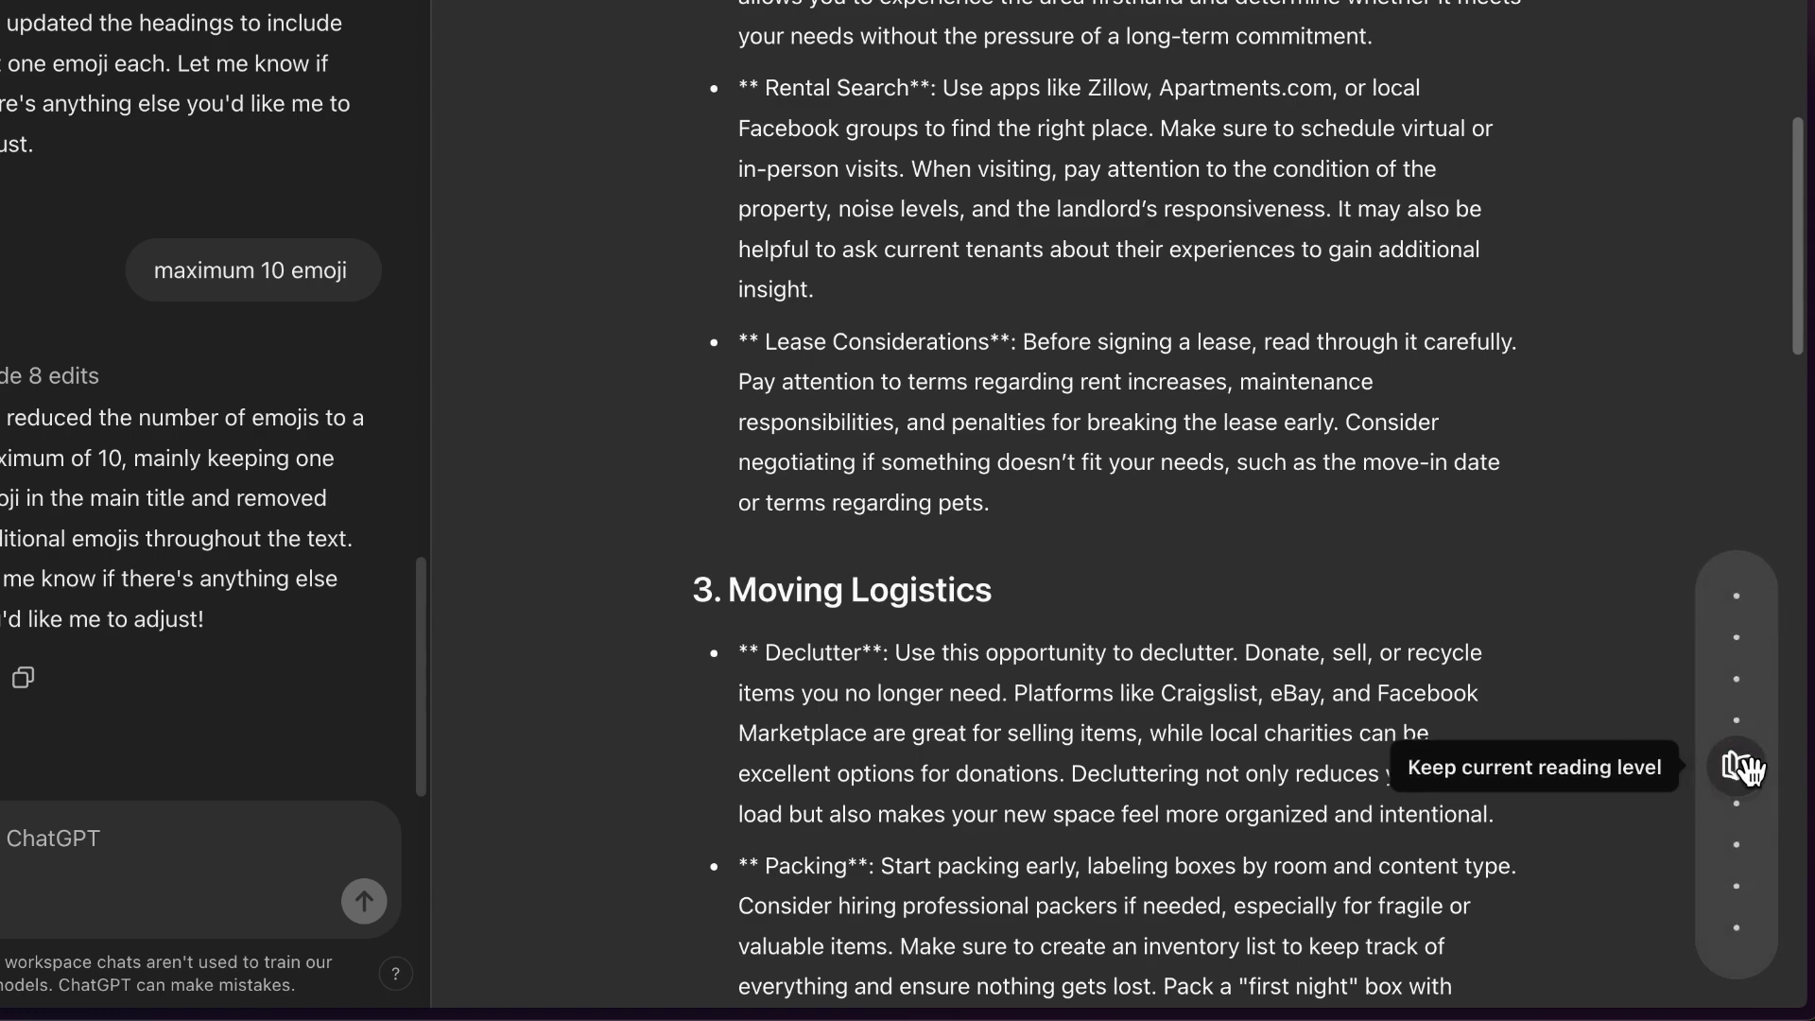
pyautogui.moveTo(1737, 764)
pyautogui.mouseDown()
pyautogui.moveTo(1759, 588)
pyautogui.moveTo(1742, 939)
pyautogui.moveTo(1742, 751)
pyautogui.mouseUp()
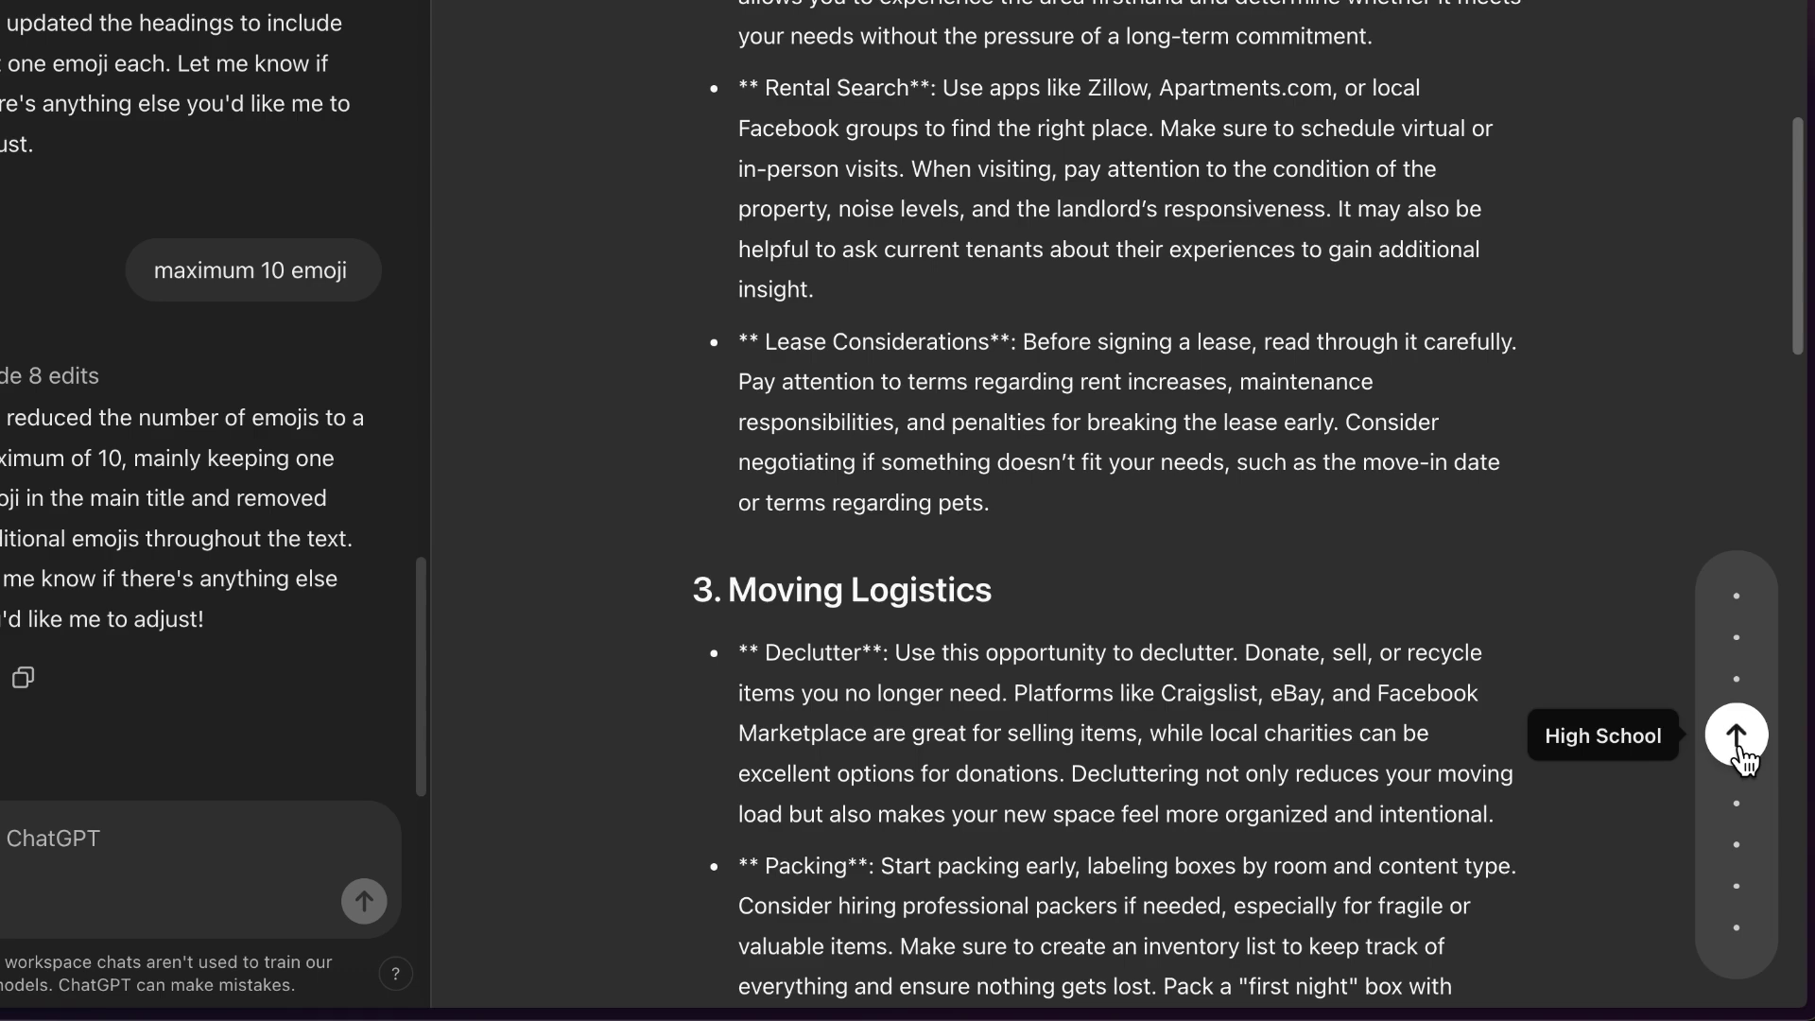
pyautogui.moveTo(1735, 742)
pyautogui.mouseDown()
pyautogui.moveTo(1734, 615)
pyautogui.moveTo(1734, 822)
pyautogui.moveTo(1744, 726)
pyautogui.moveTo(1737, 766)
pyautogui.mouseUp()
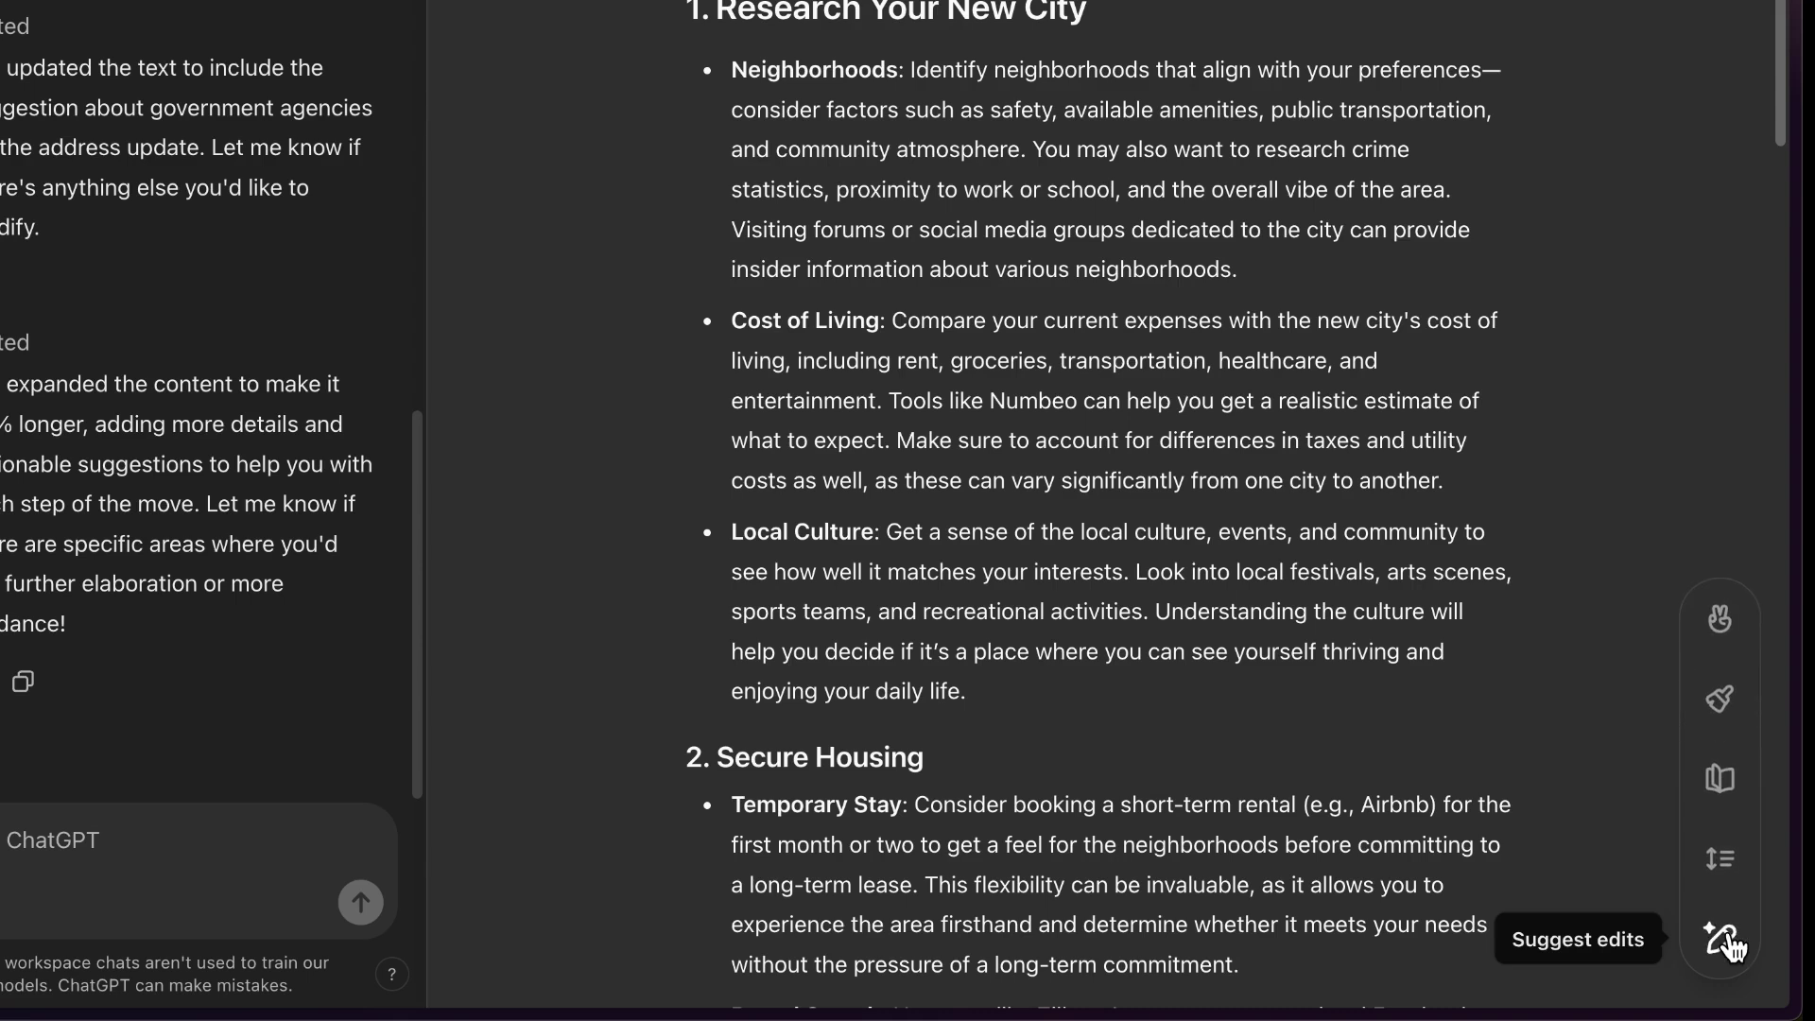
# - Add final polish to the whole City Move Plan document and look through the rewritten sections
pyautogui.click(1738, 716)
pyautogui.click(1733, 714)
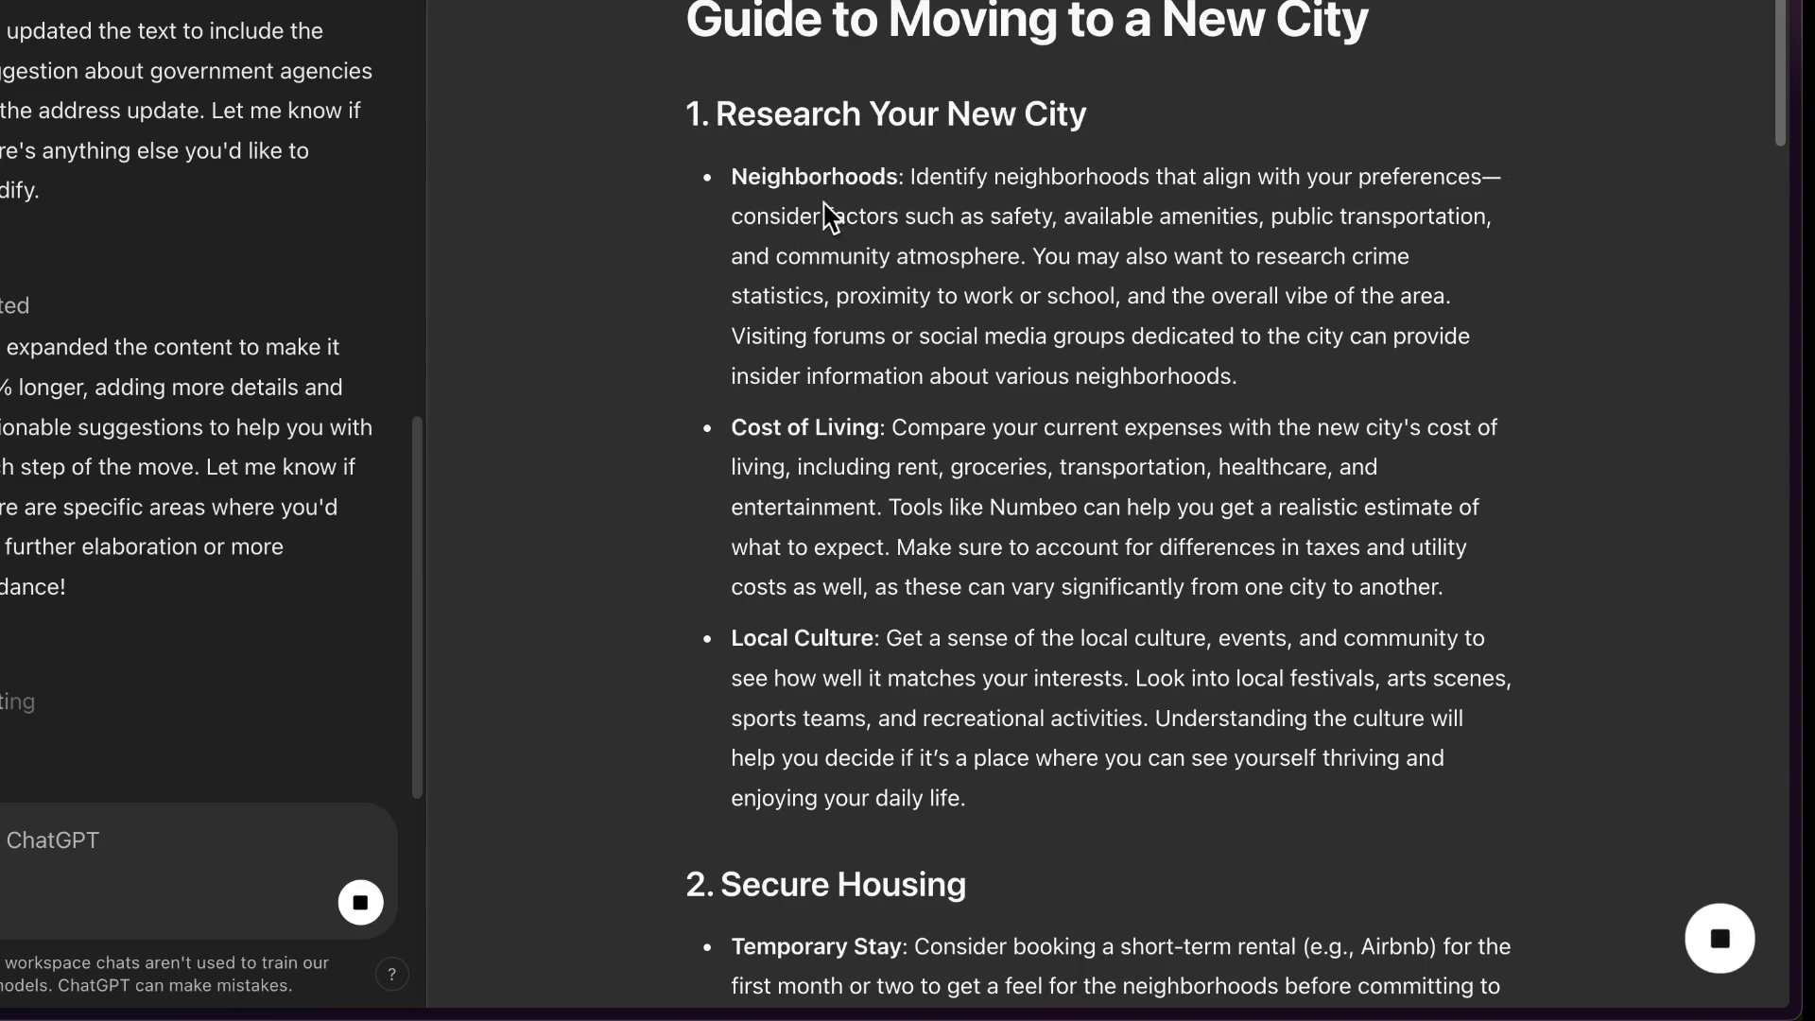
pyautogui.scroll(-12, 822, 468)
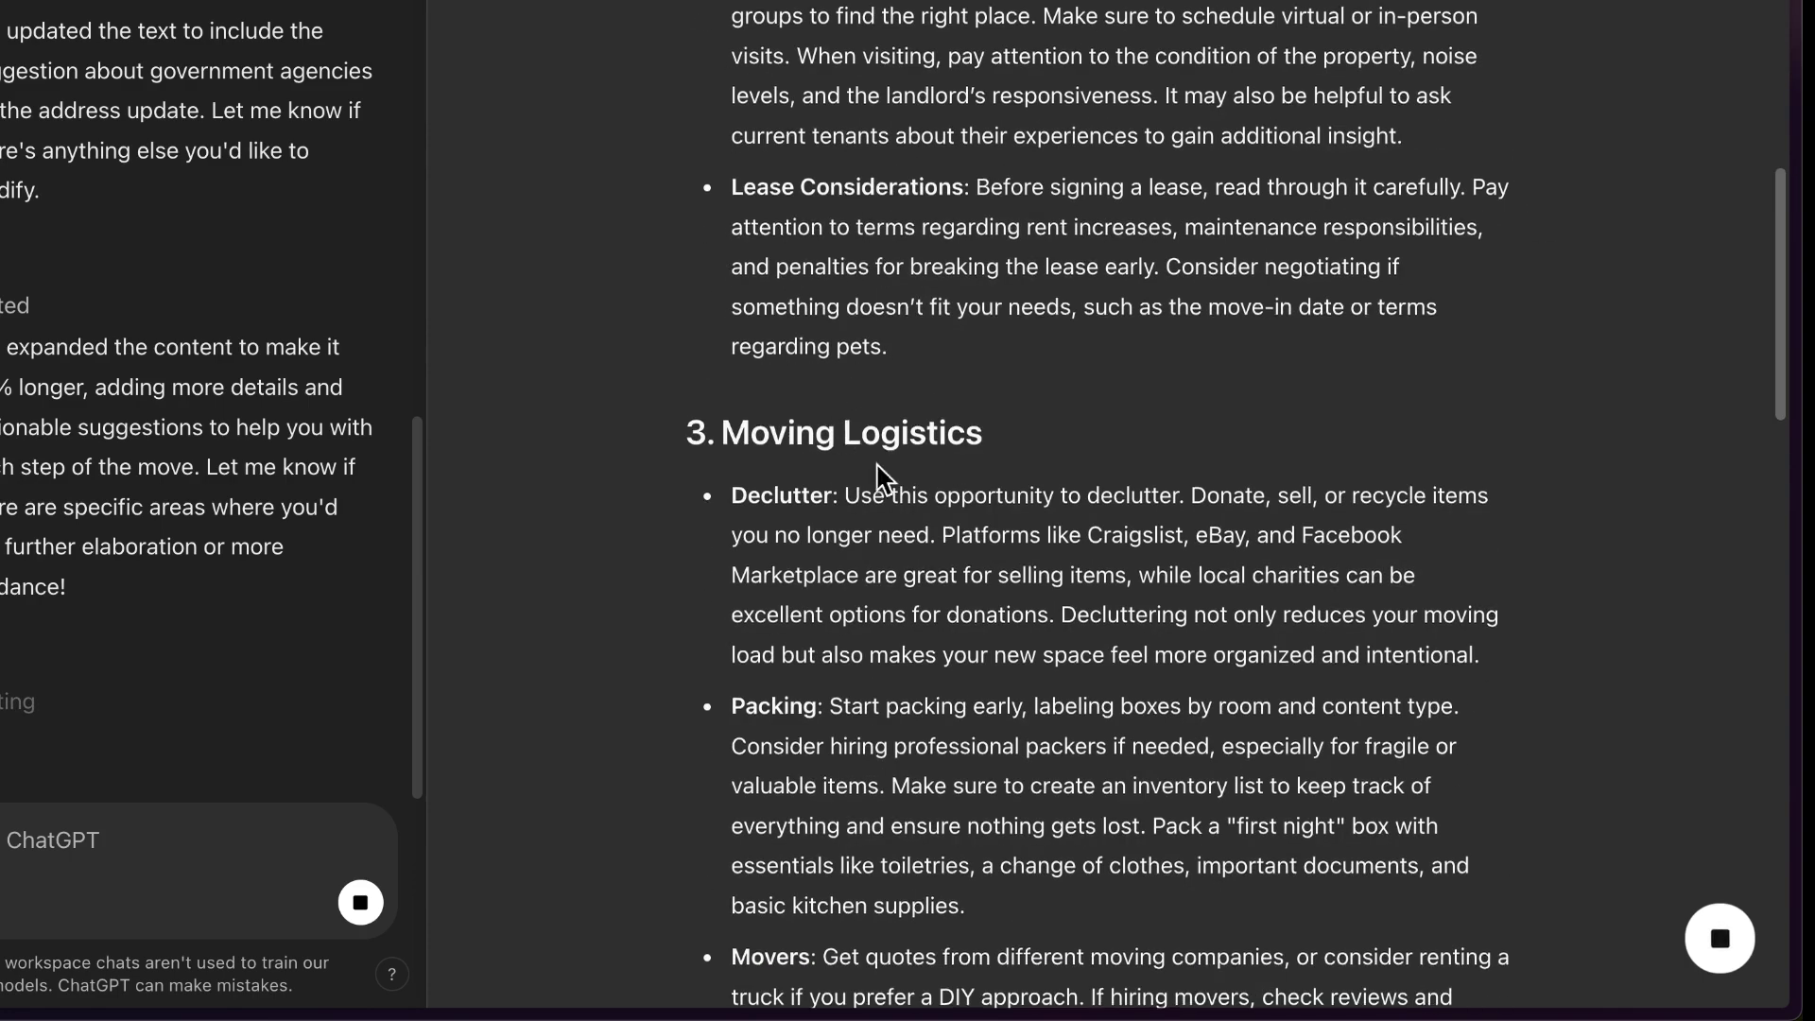
pyautogui.scroll(-20, 898, 520)
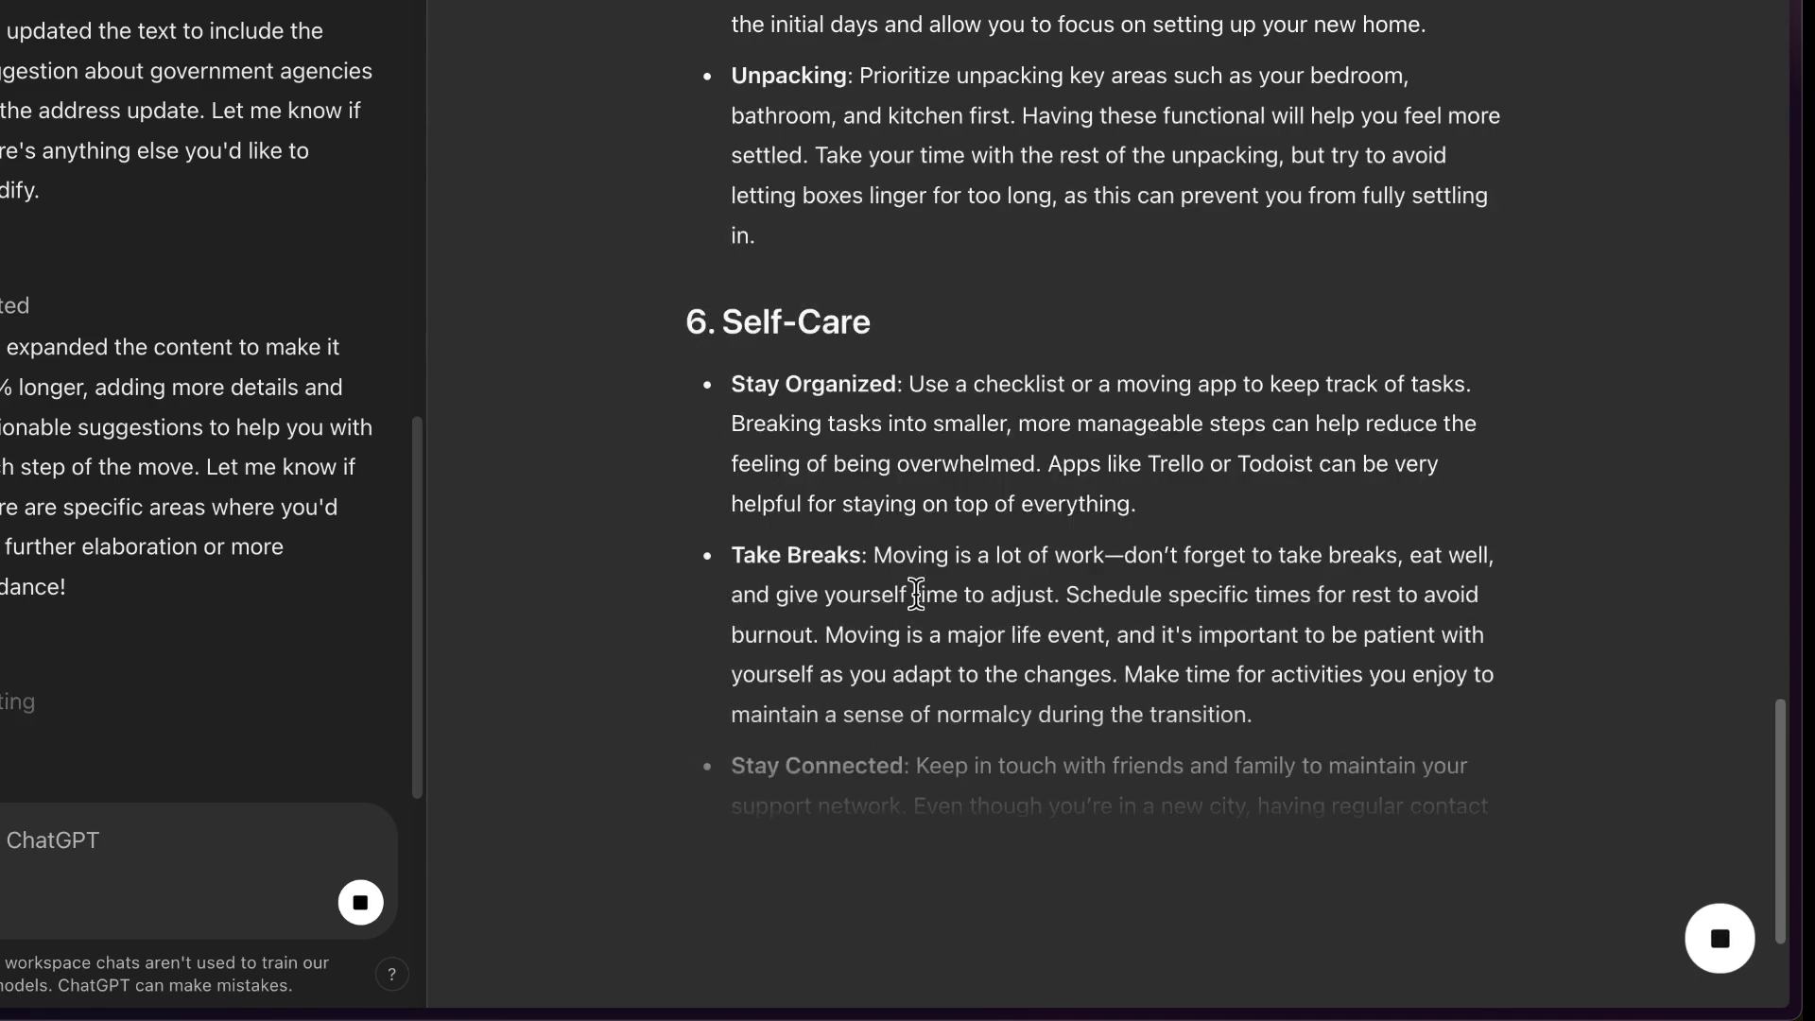
pyautogui.scroll(-3, 1179, 646)
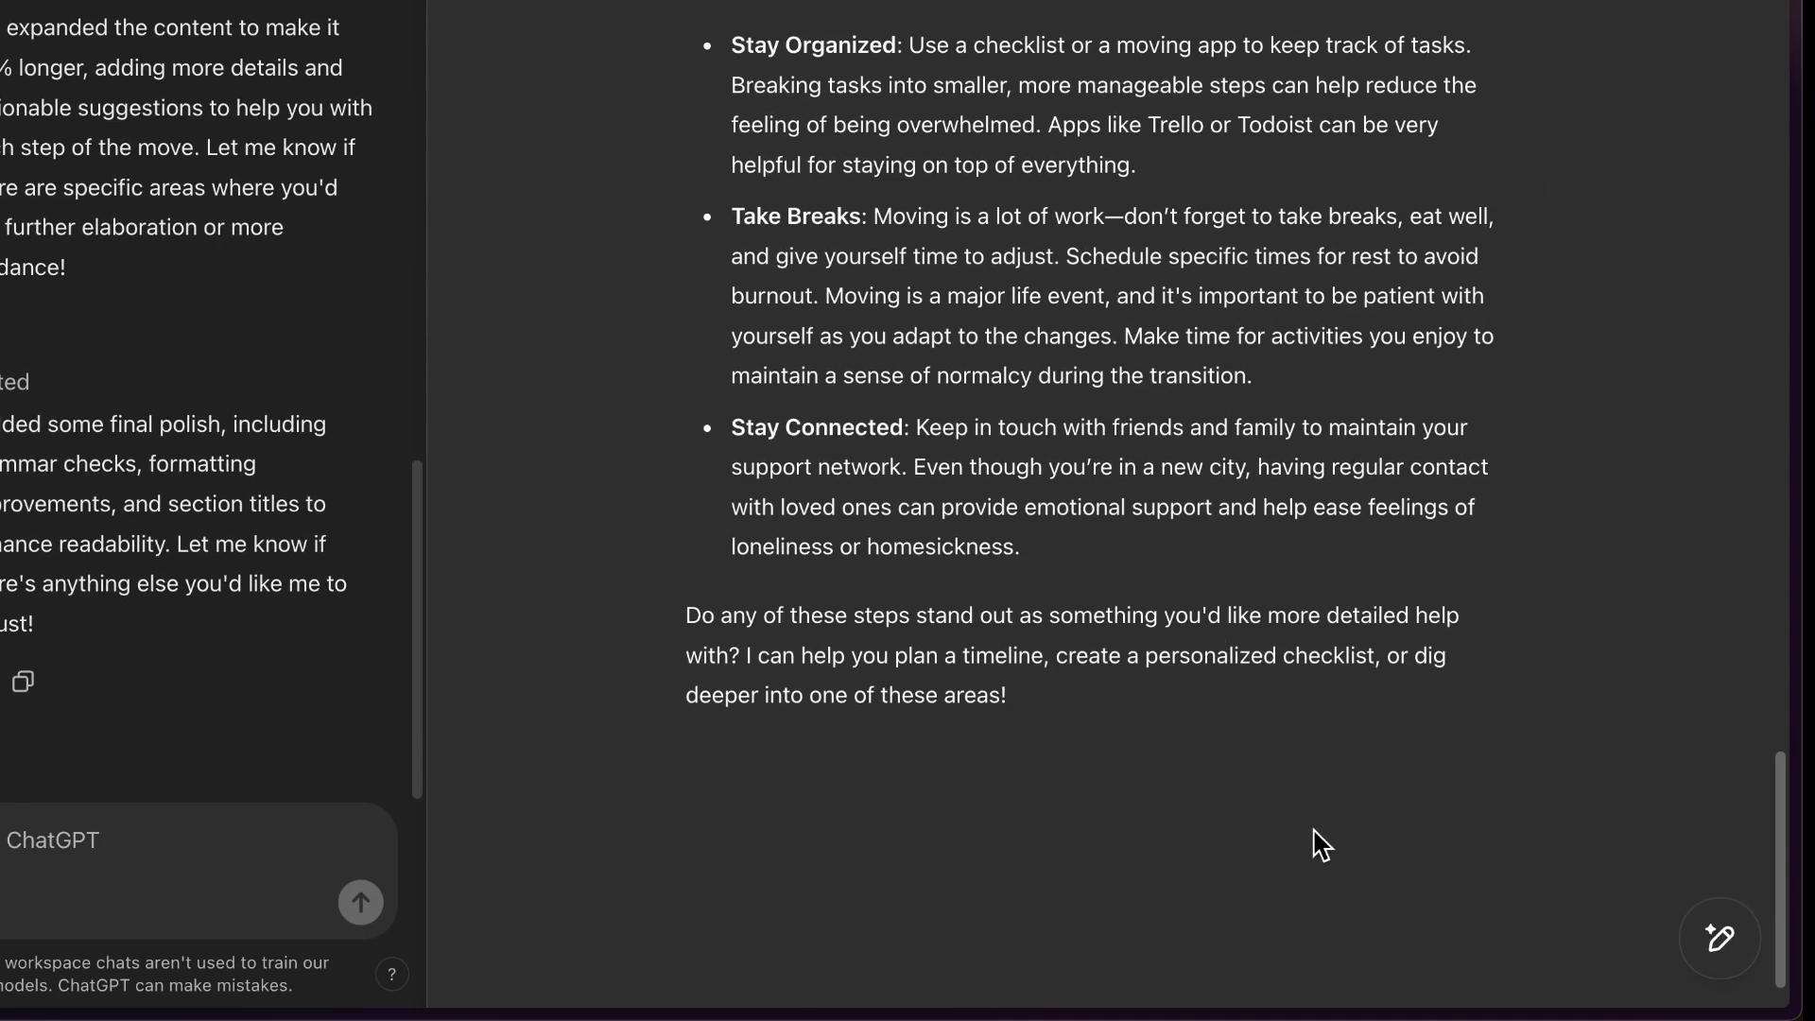
# - Add emojis throughout the guide's text and headings and check the document to its end
pyautogui.moveTo(1721, 938)
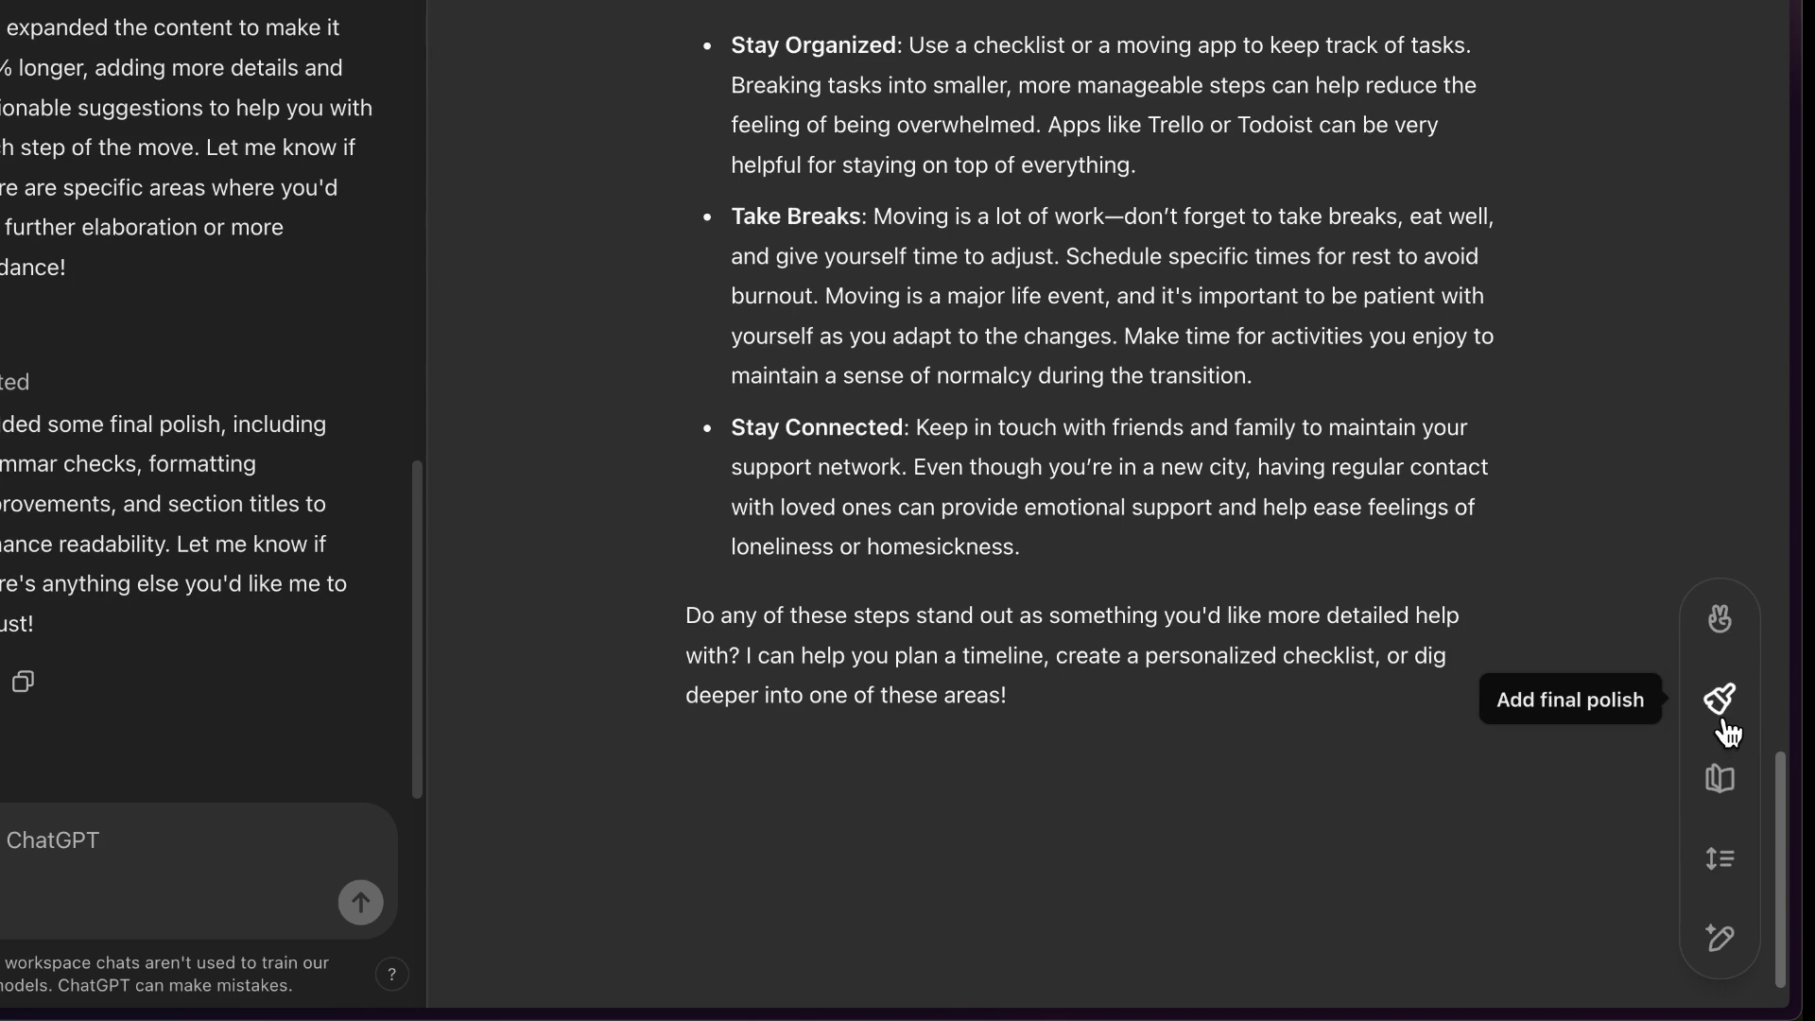
pyautogui.scroll(20, 1120, 754)
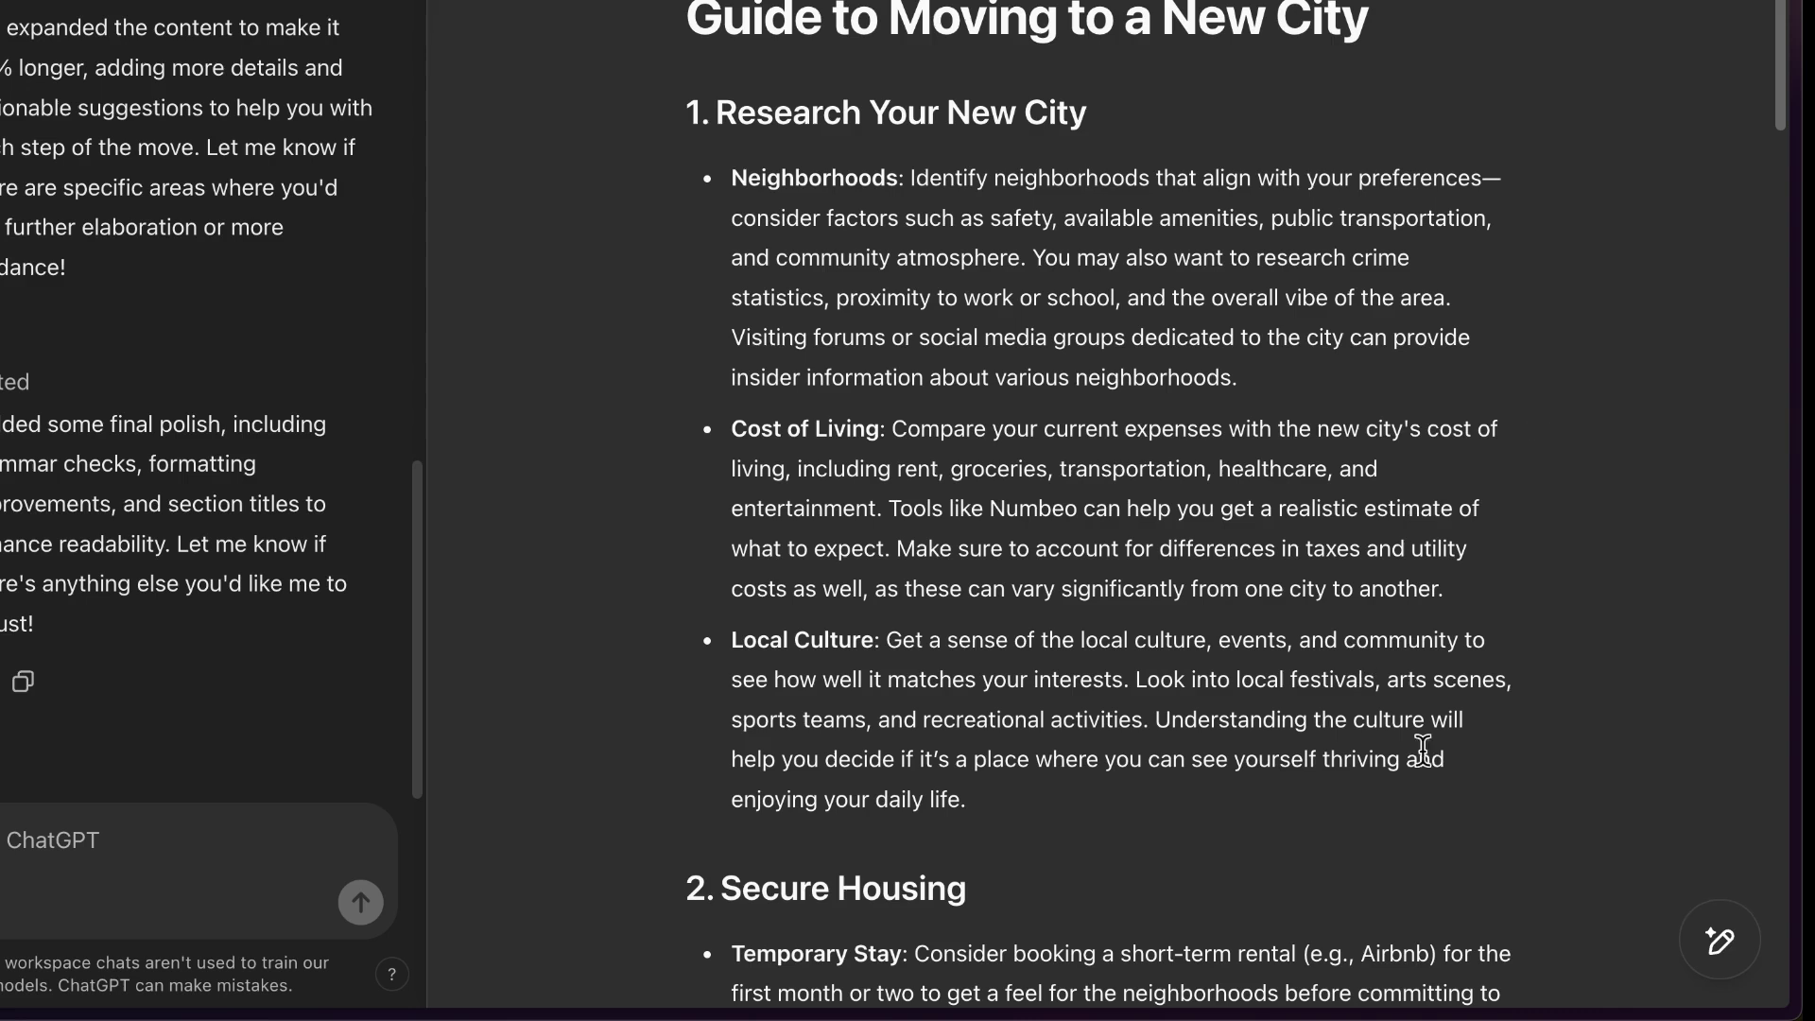
pyautogui.click(1730, 624)
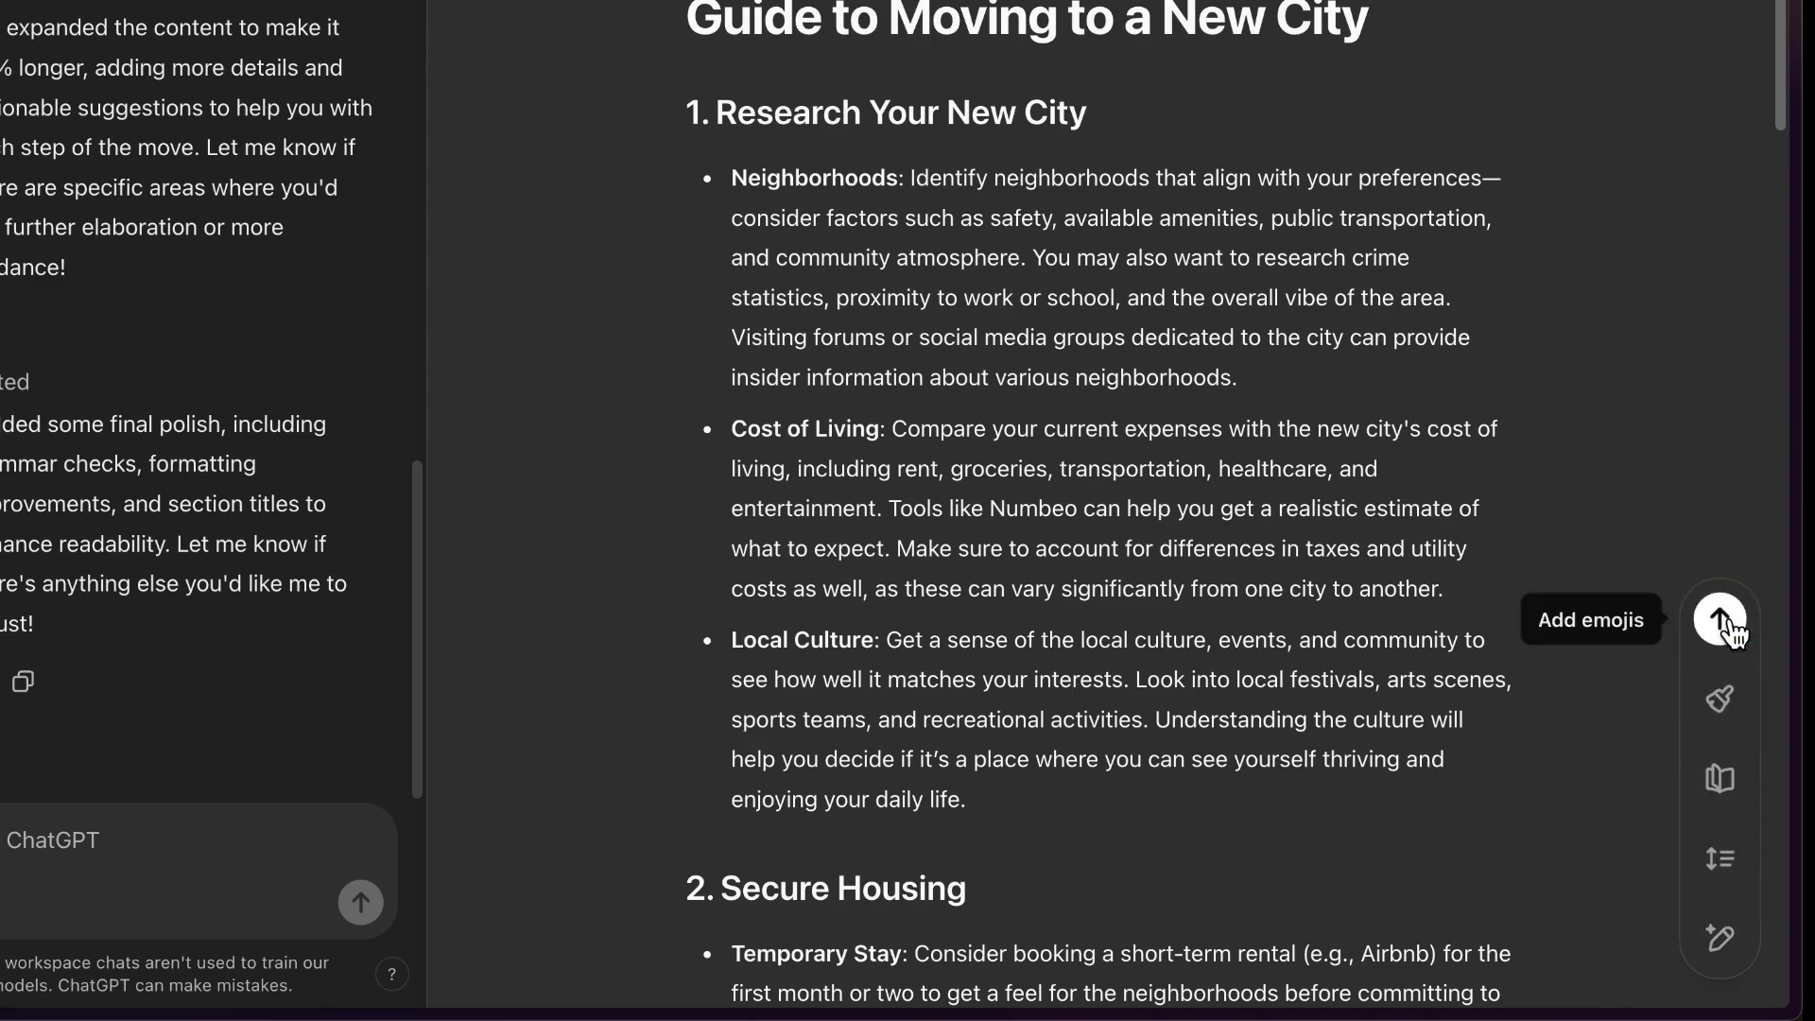
pyautogui.click(1730, 625)
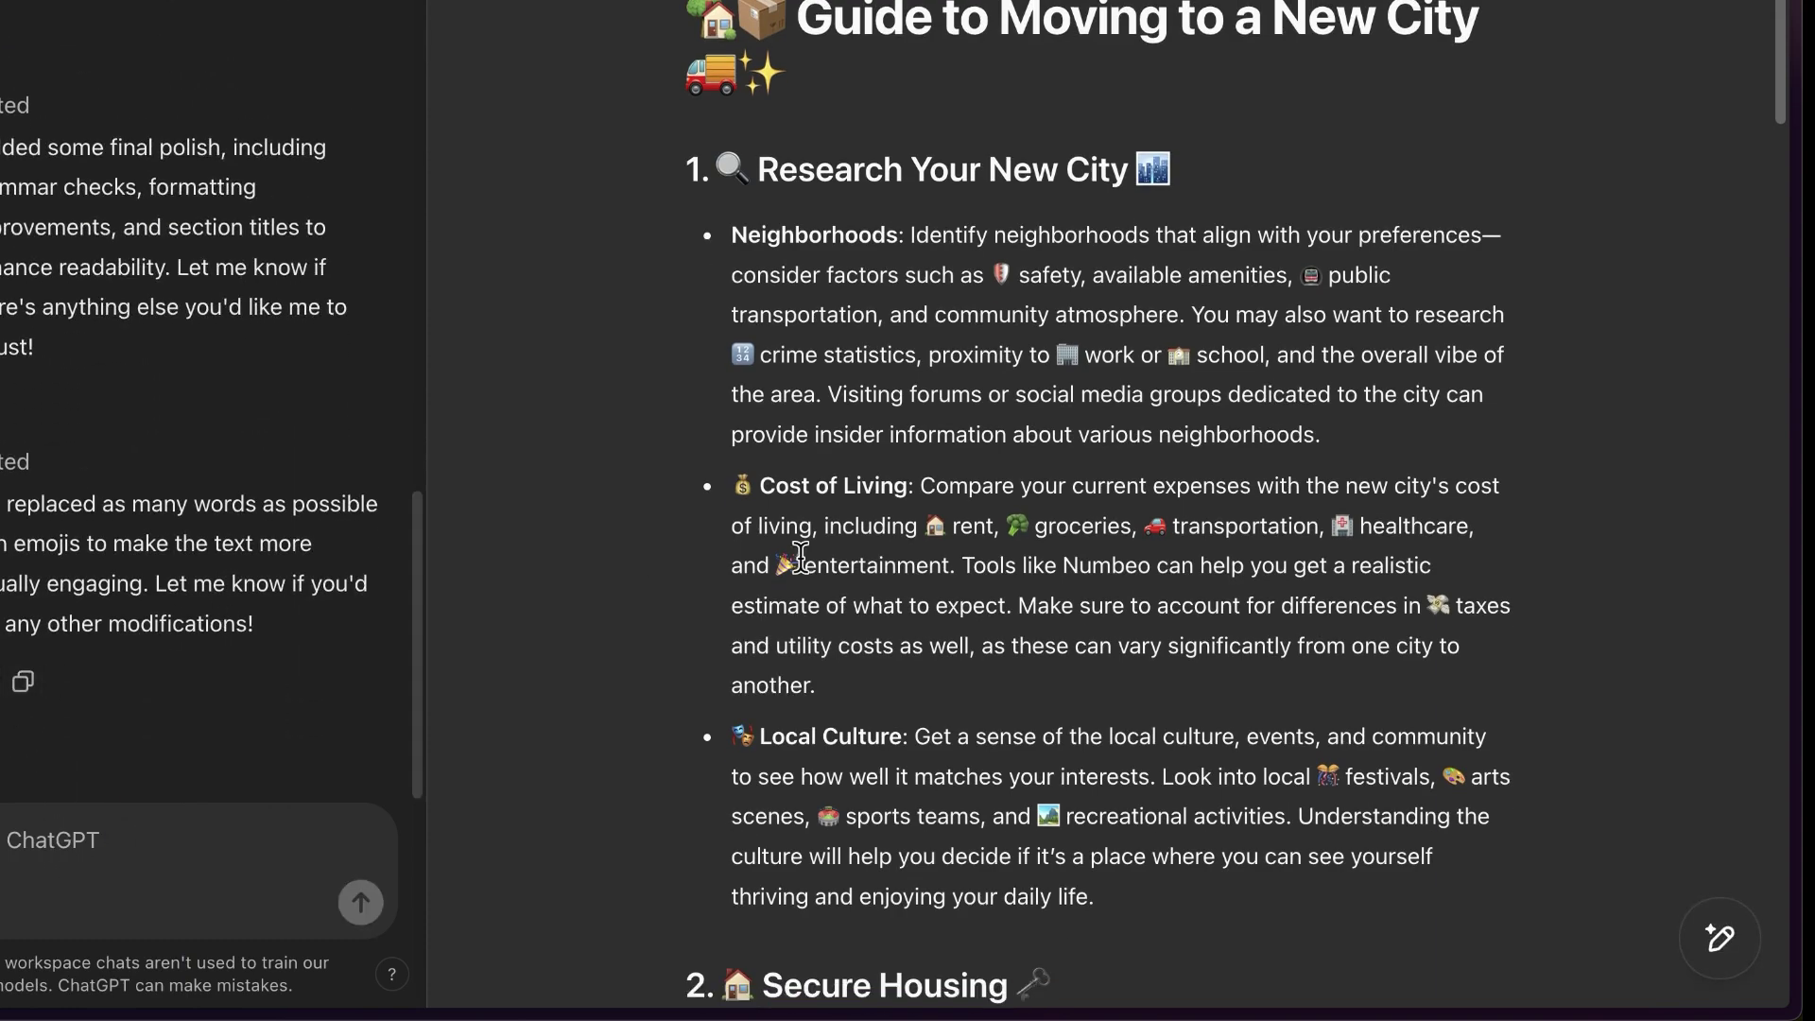
pyautogui.scroll(-15, 1158, 592)
pyautogui.scroll(-15, 1158, 593)
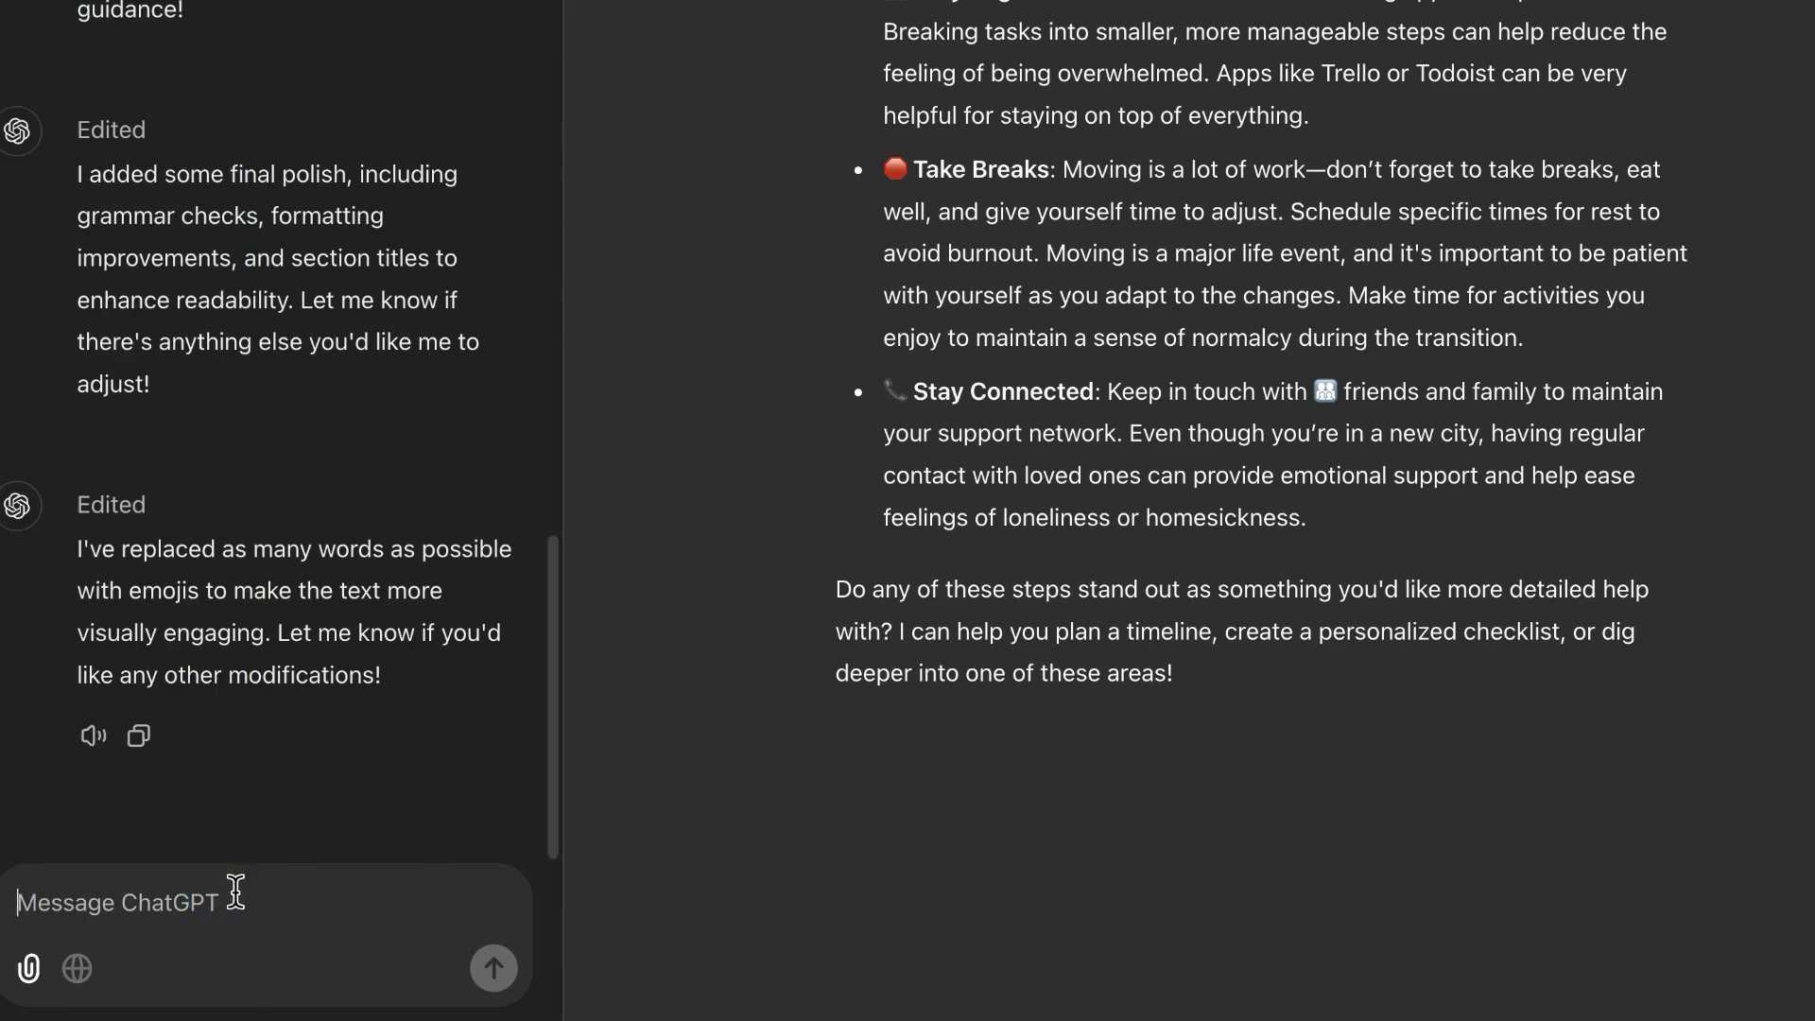
# - Send ChatGPT the instruction "just one emoji in one heading" and check the updated headings
pyautogui.write('just one emoji in one heading')
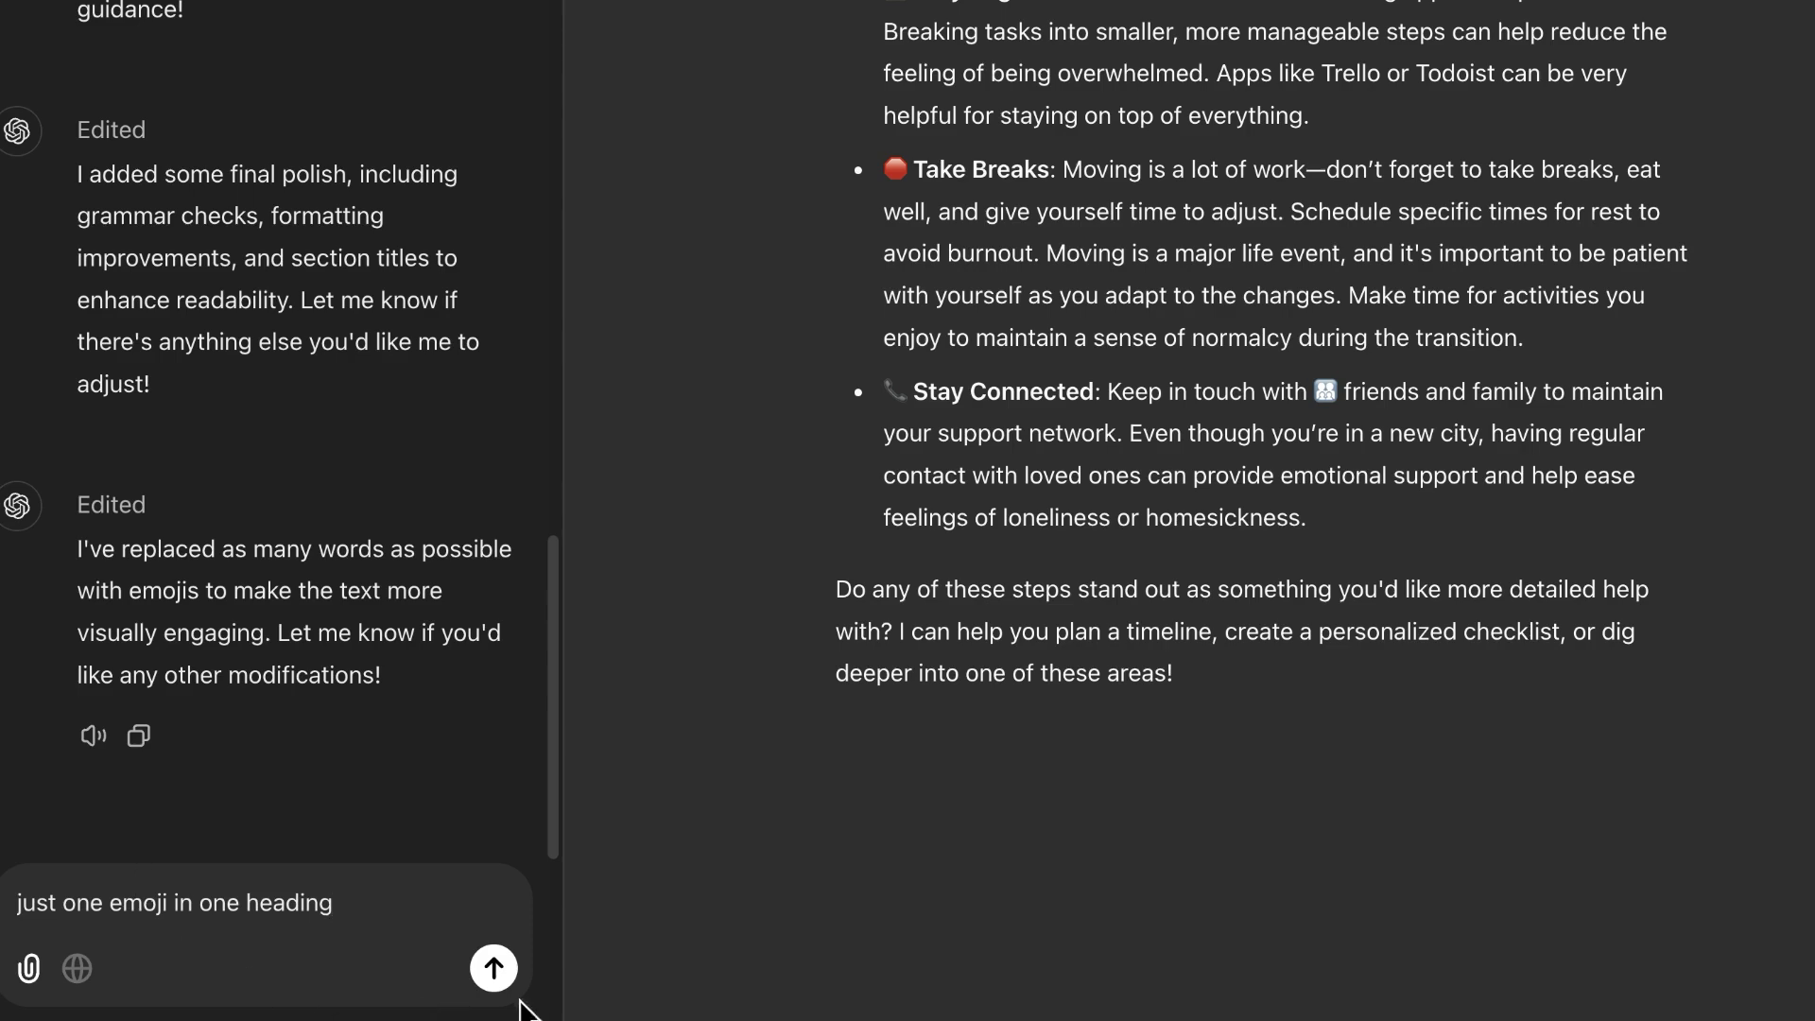
pyautogui.click(494, 968)
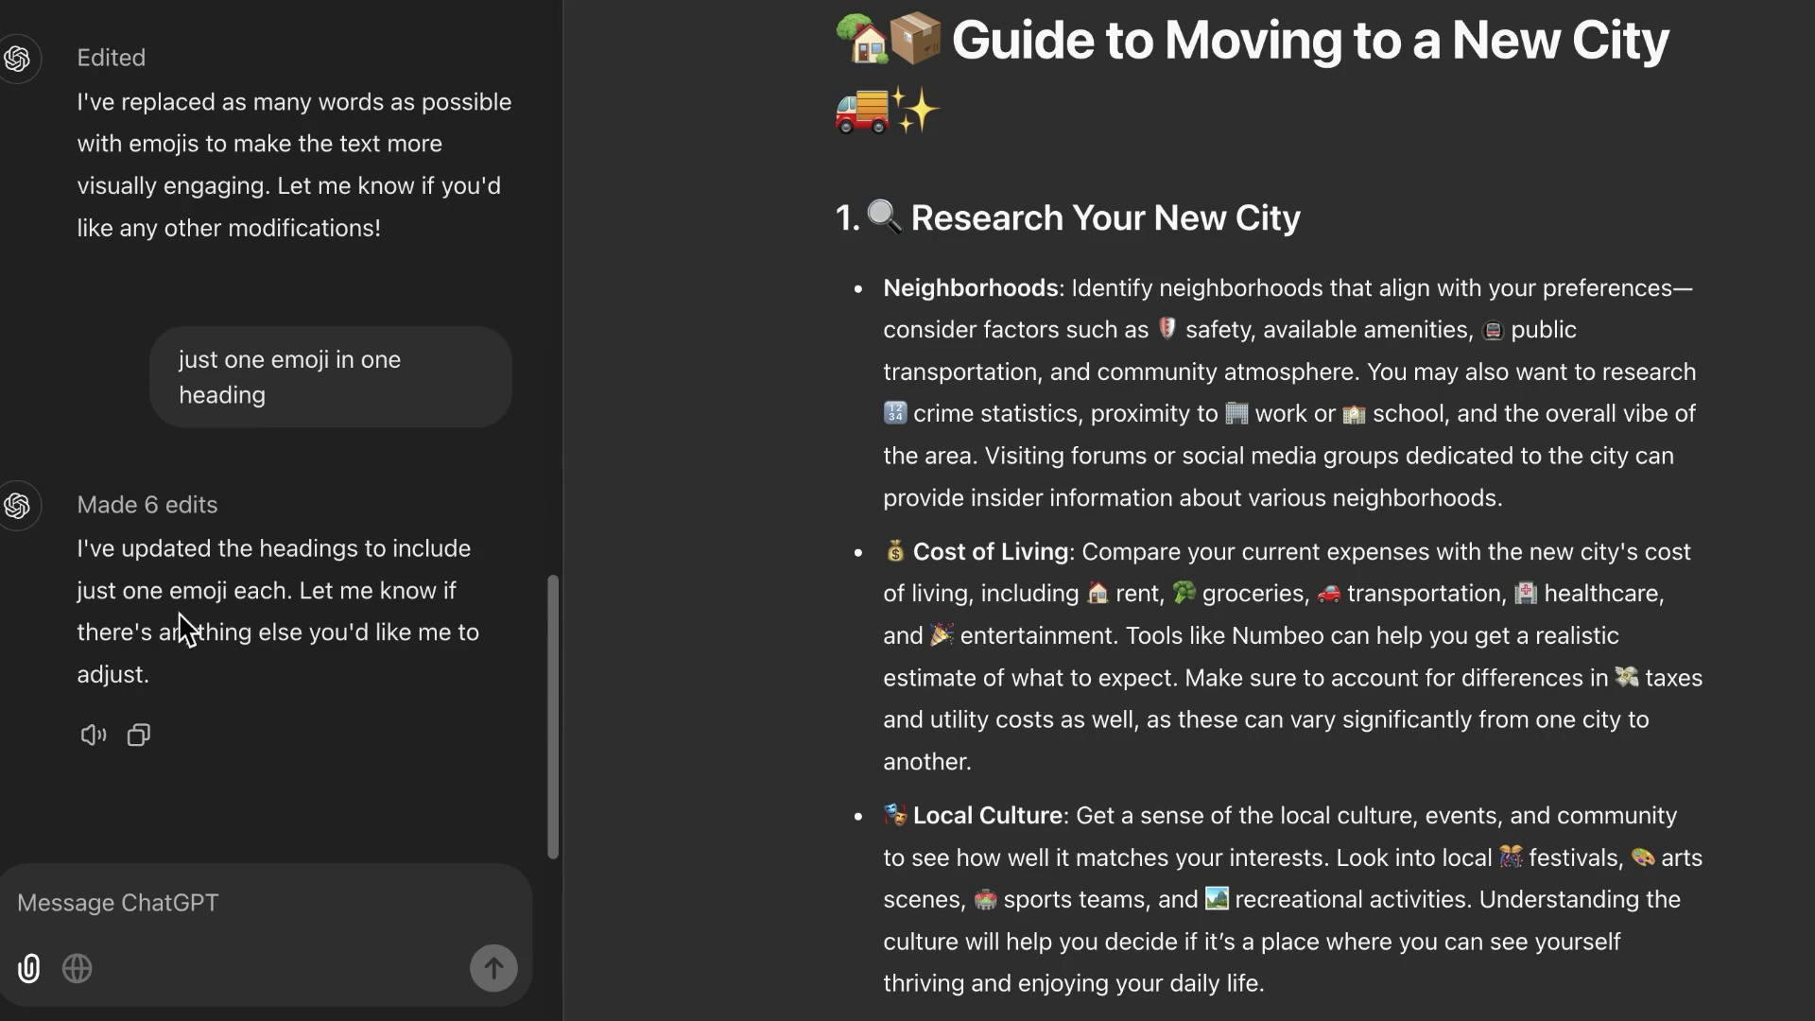
pyautogui.scroll(-5, 1130, 778)
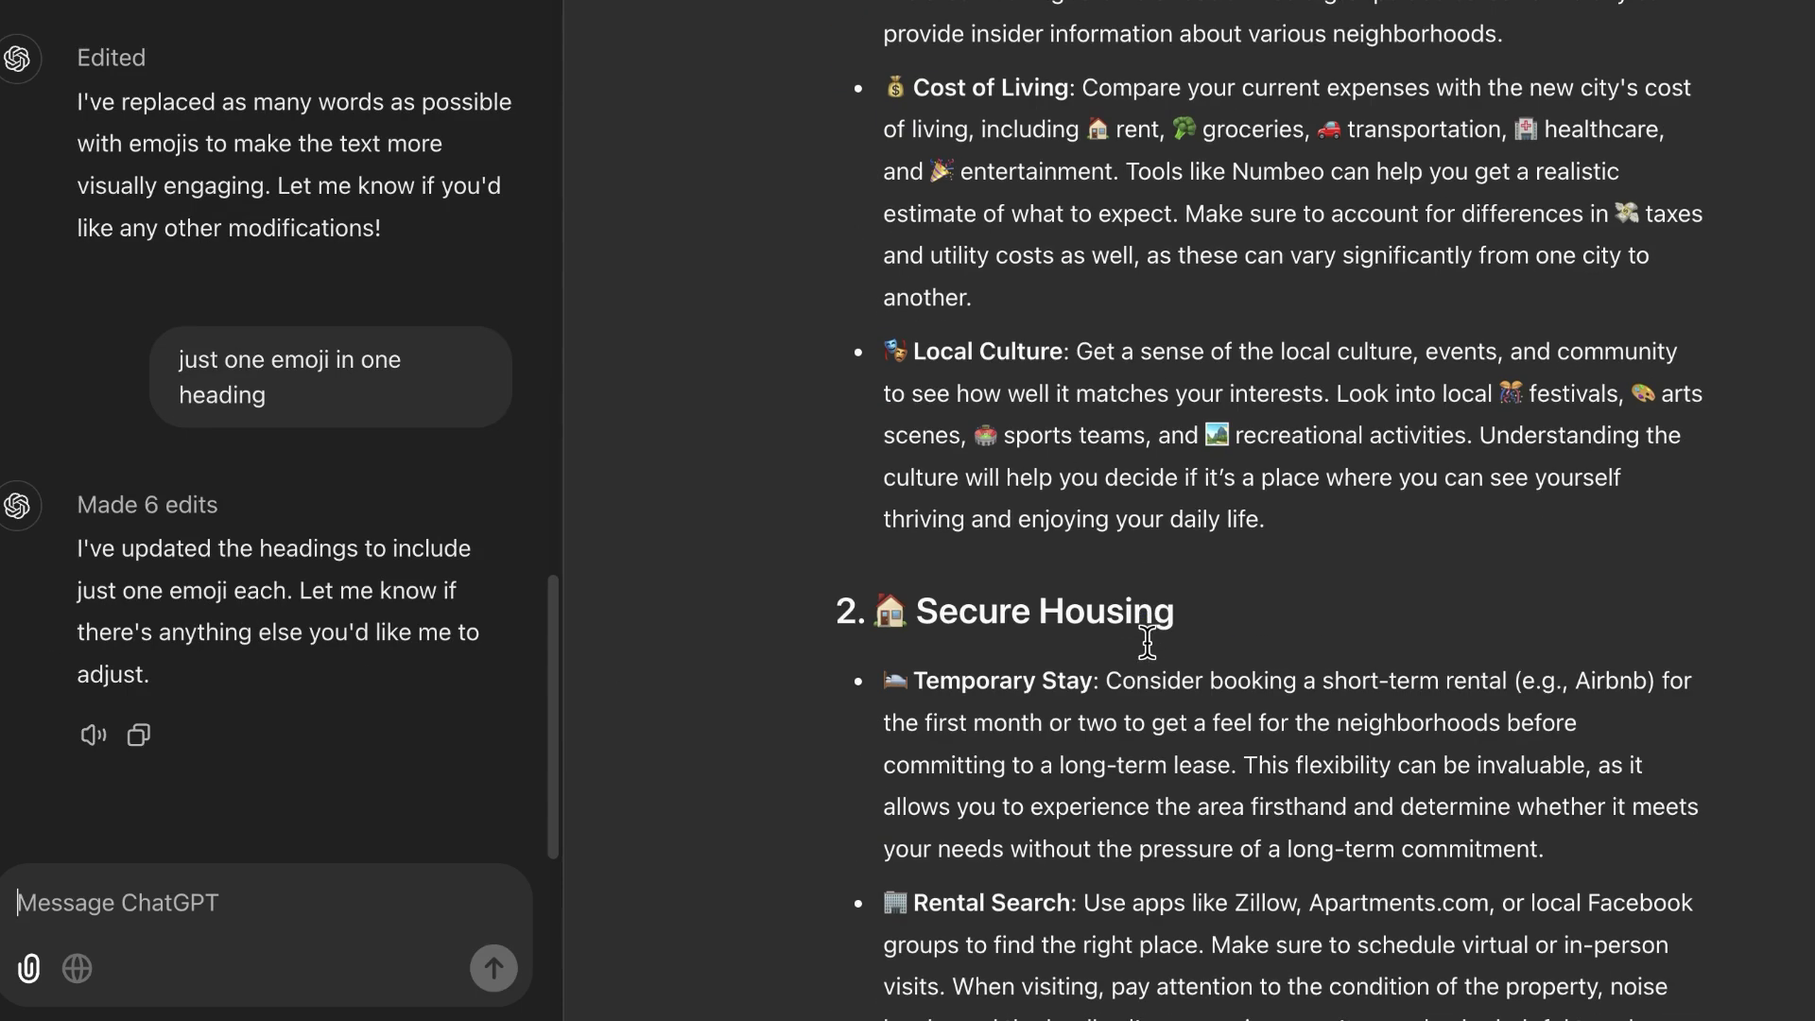
# - Ask ChatGPT to limit the emojis in the document with the message "maximum 10 emoji"
pyautogui.click(251, 917)
pyautogui.write('maximum 10 emoji')
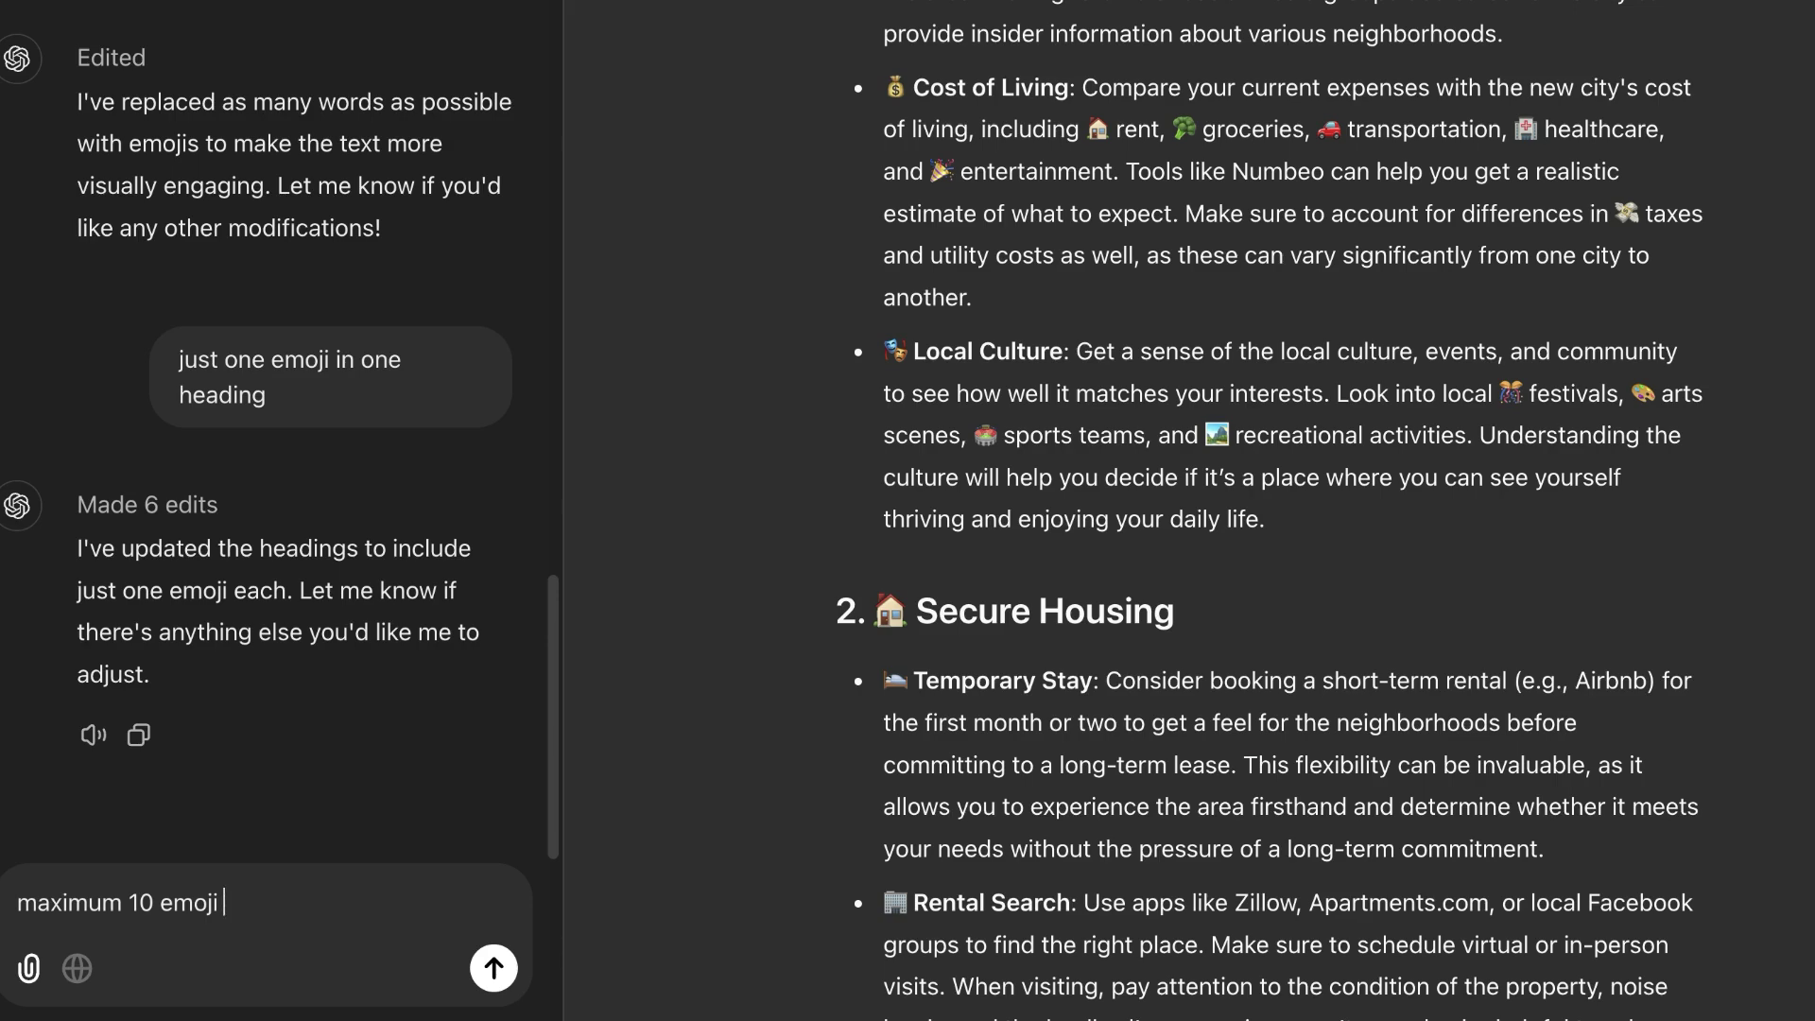
pyautogui.click(490, 968)
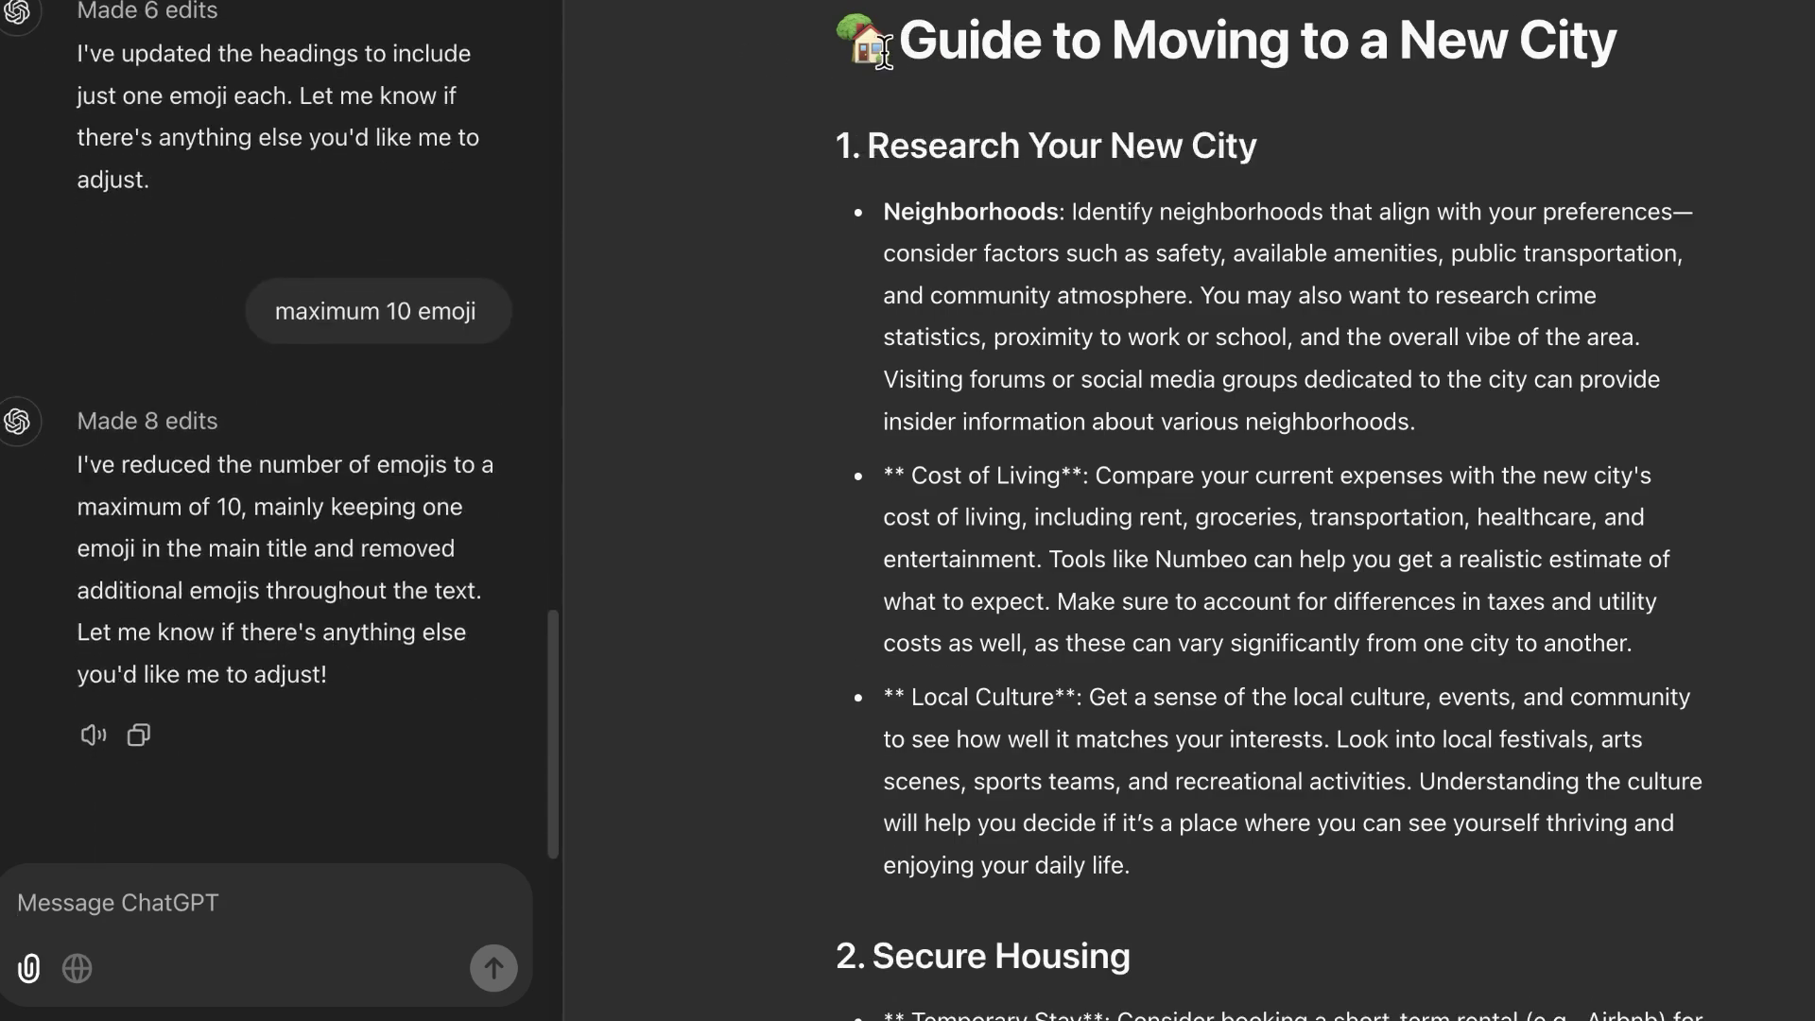
# - Examine the guide's headings and bullets for emojis and bold formatting, including the Research Your New City section
pyautogui.scroll(-6, 1177, 227)
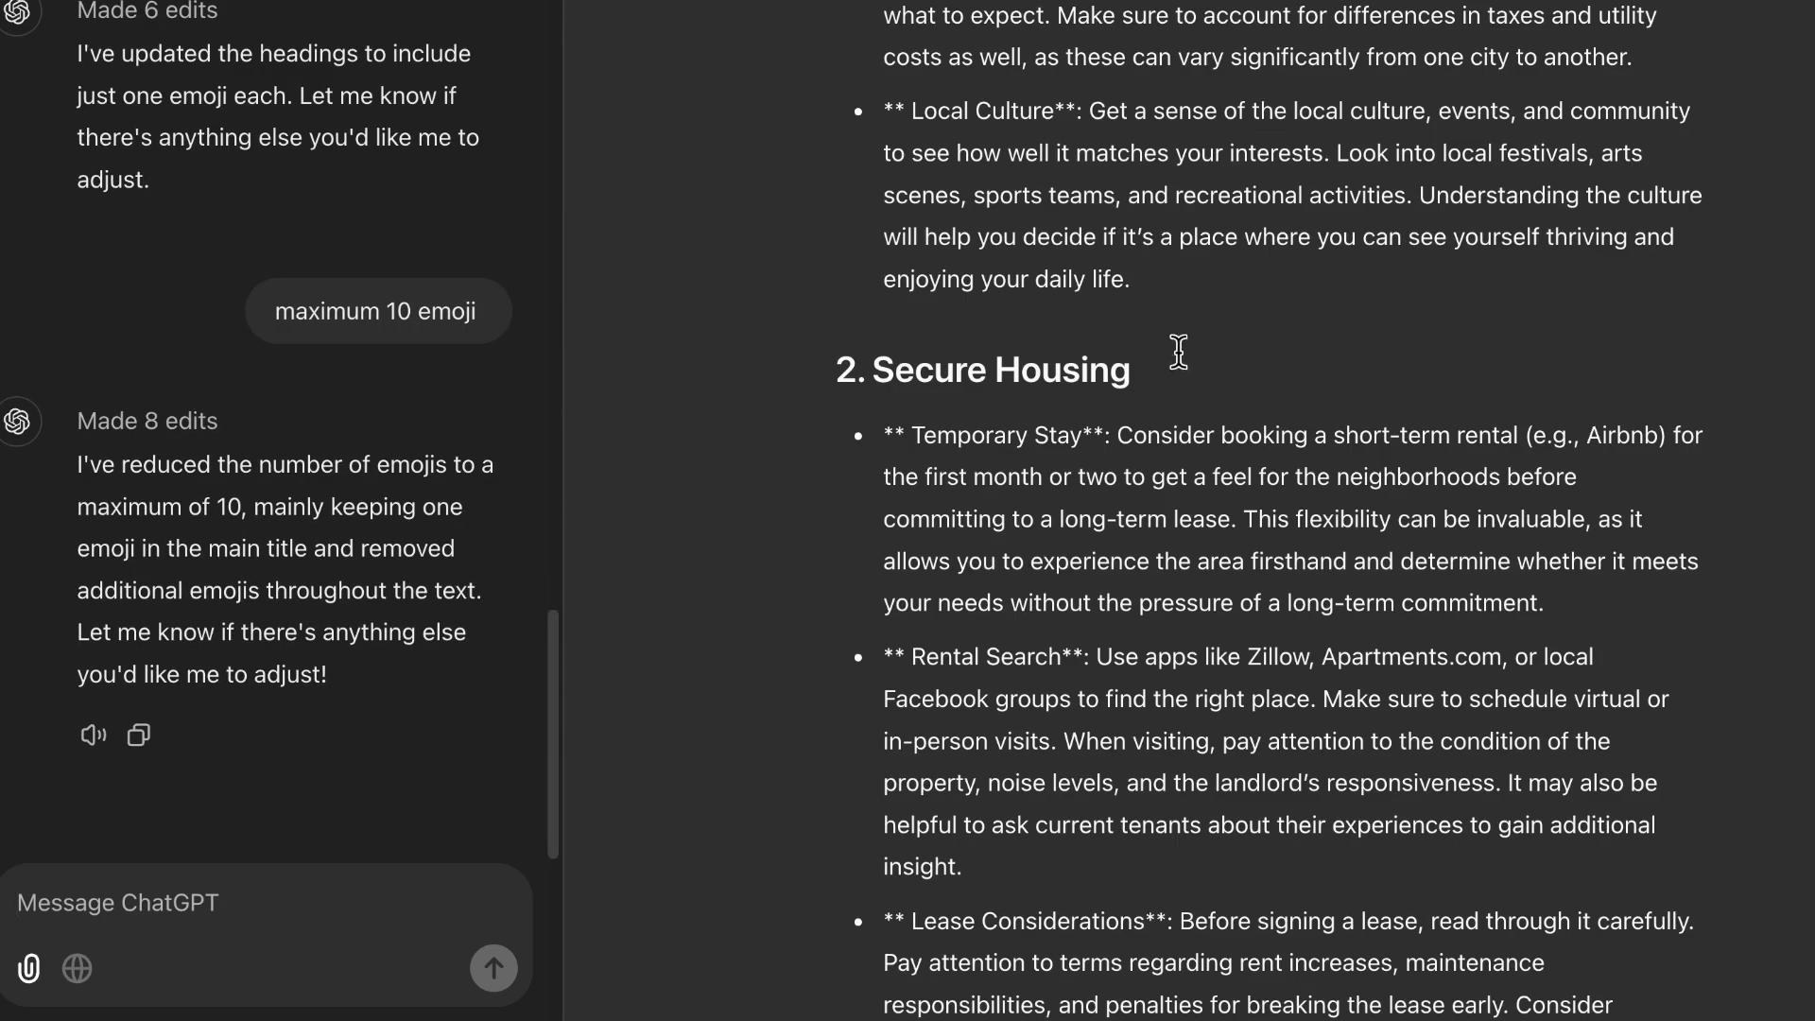
pyautogui.scroll(-20, 1210, 424)
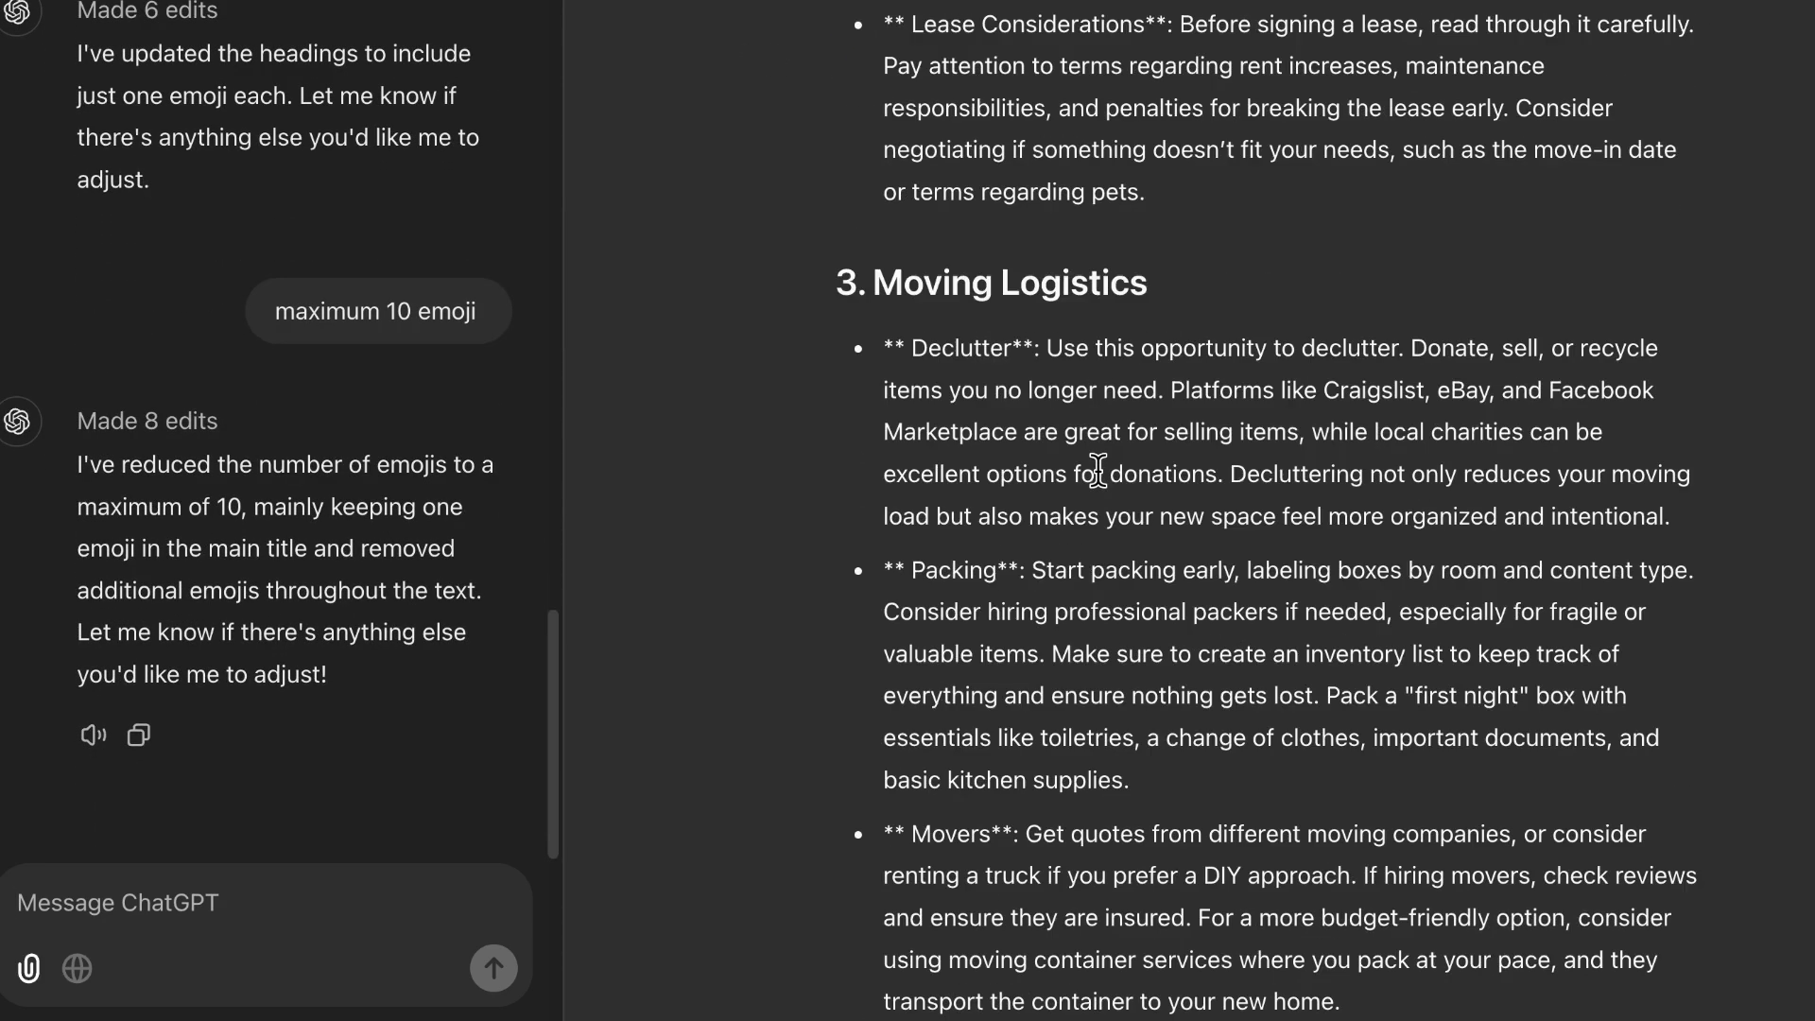
pyautogui.scroll(-5, 1227, 477)
pyautogui.scroll(20, 1389, 767)
pyautogui.scroll(15, 1379, 752)
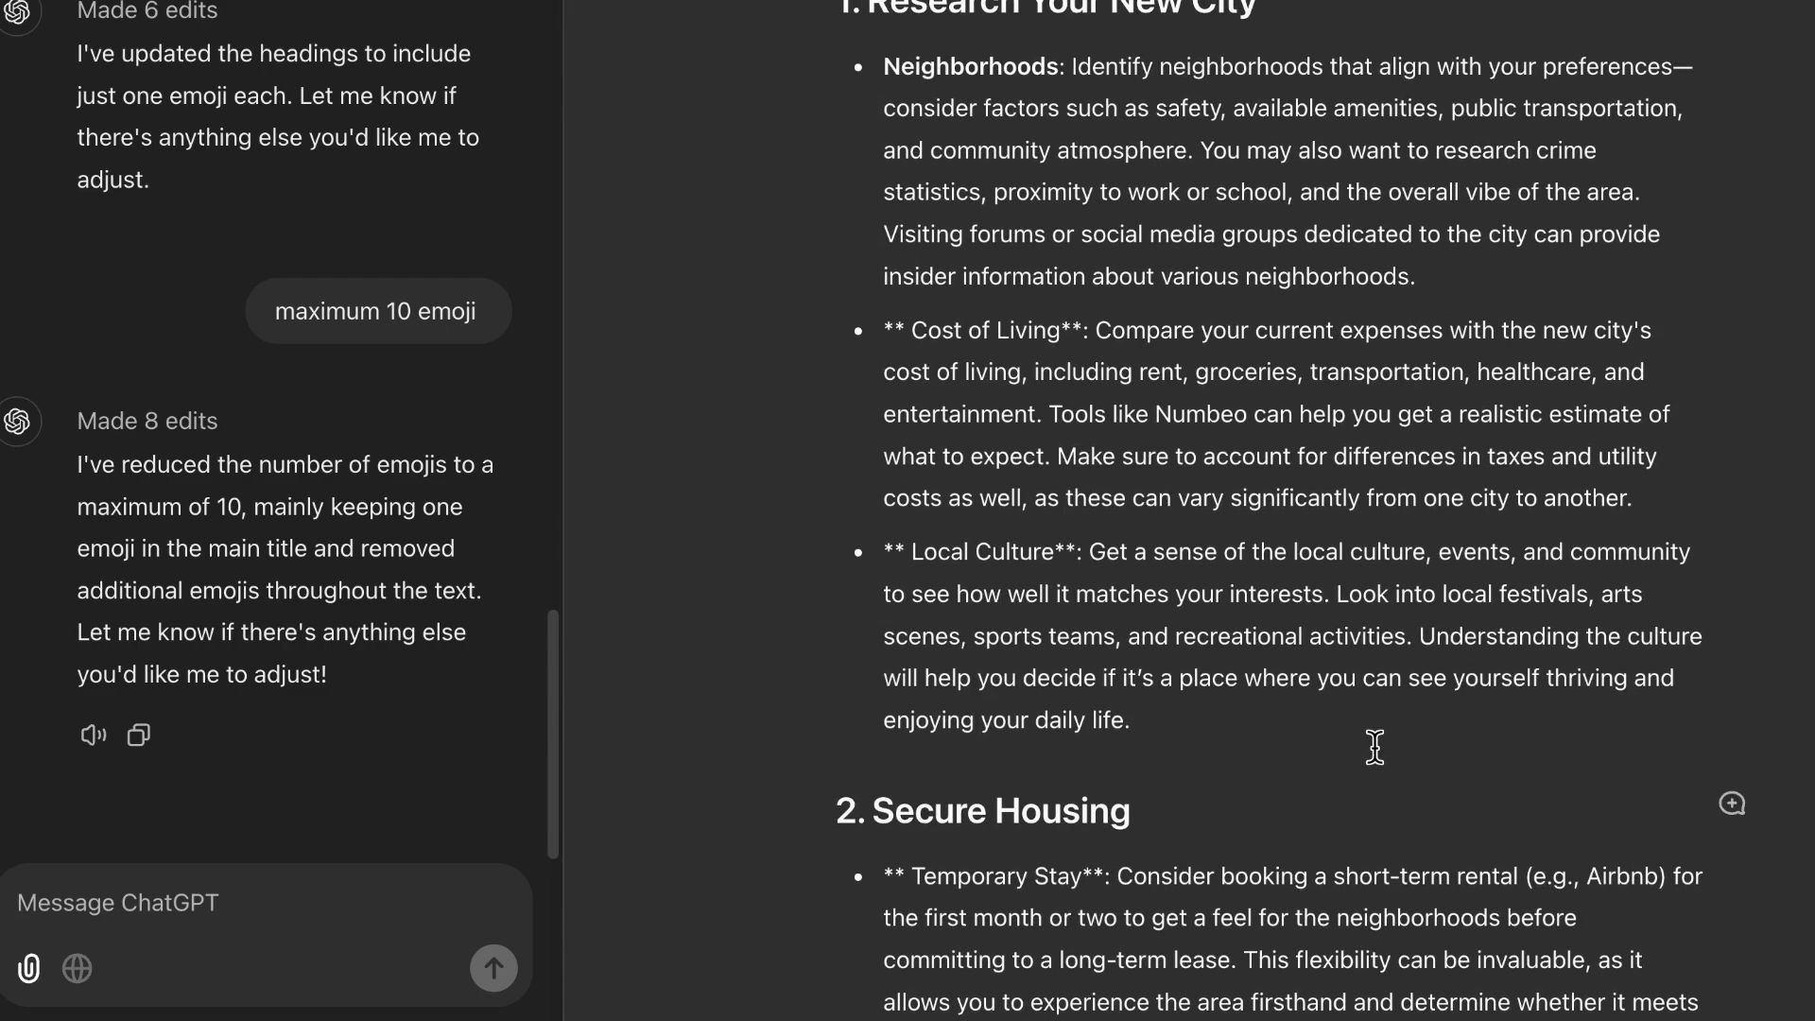
pyautogui.moveTo(852, 8); pyautogui.dragTo(787, 588)
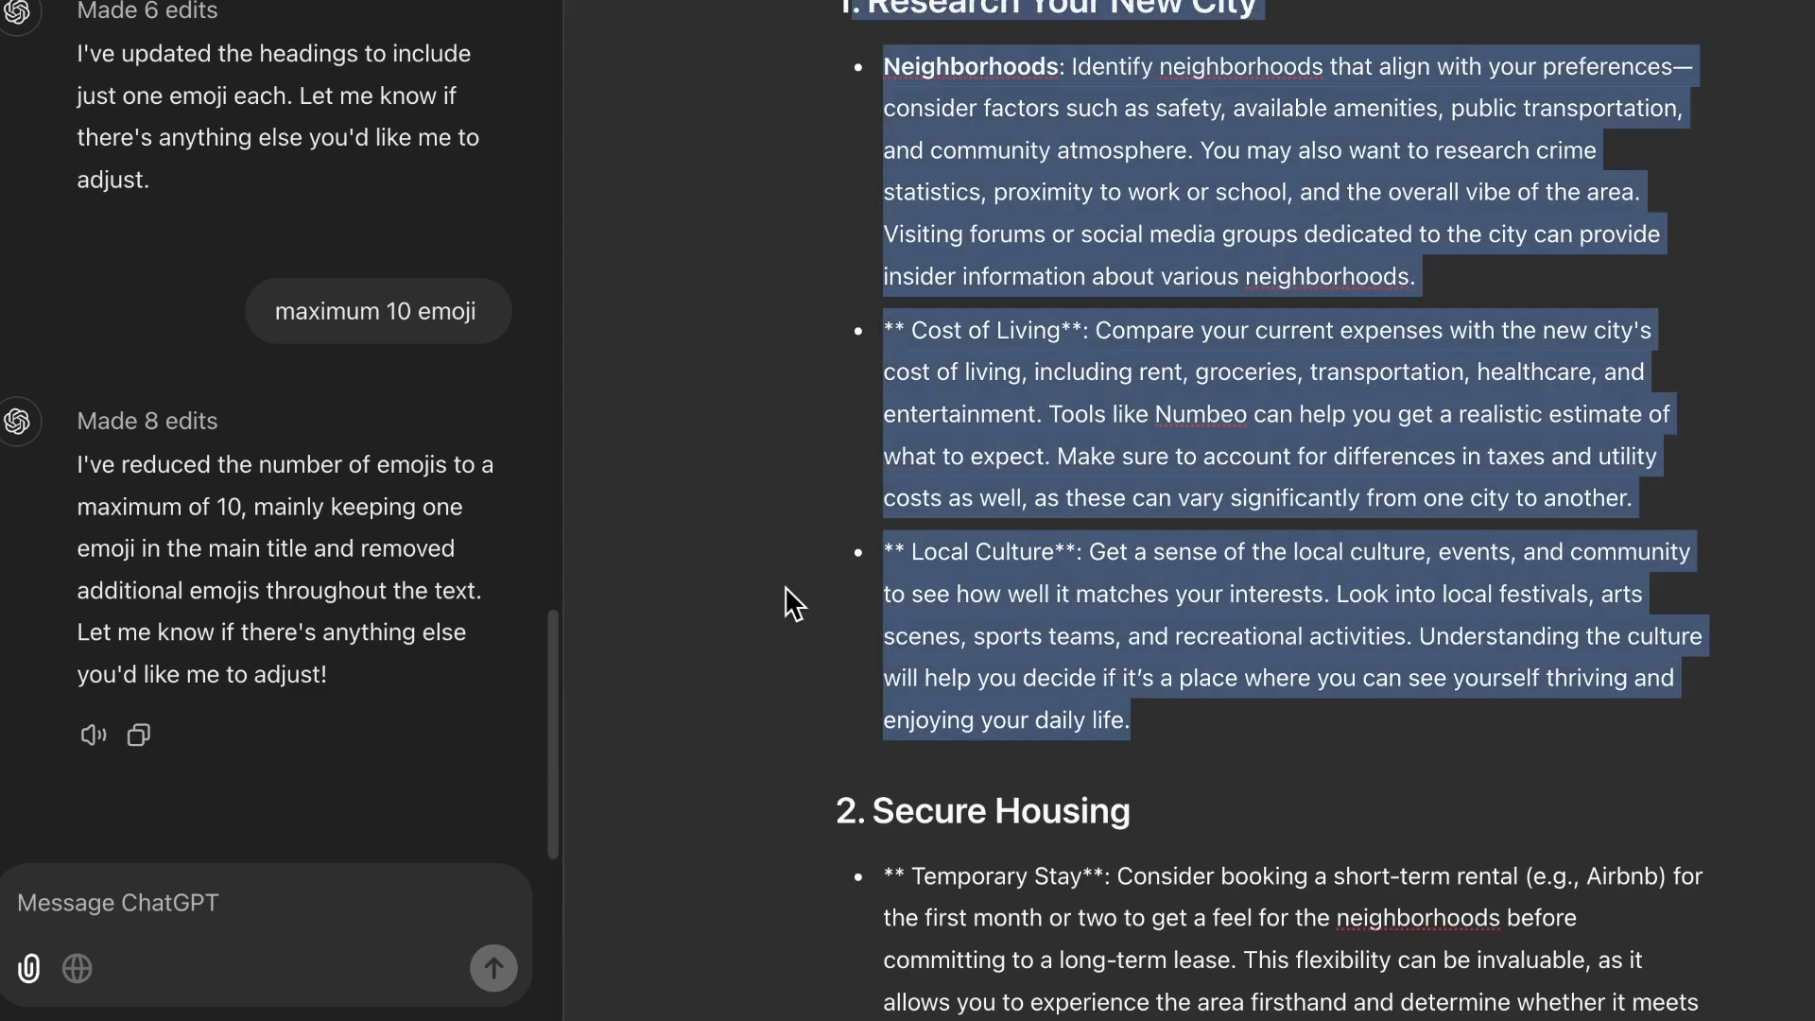
pyautogui.click(1146, 751)
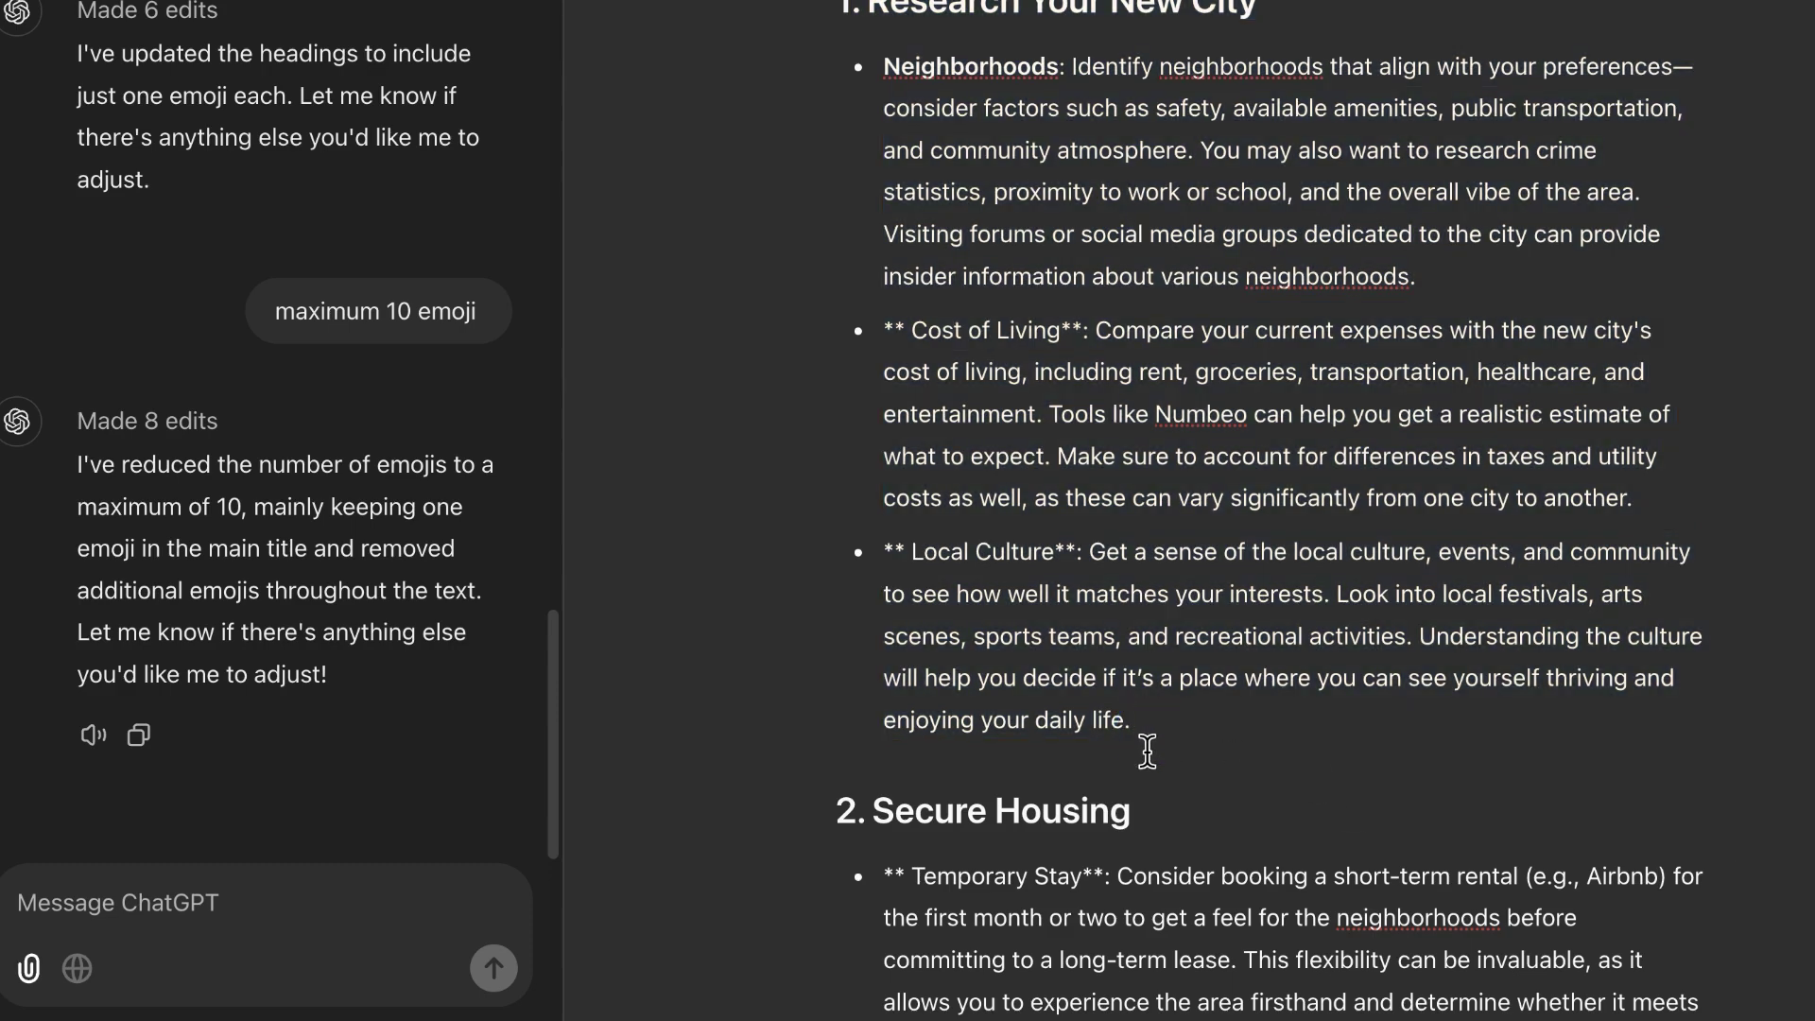
pyautogui.scroll(3, 1484, 591)
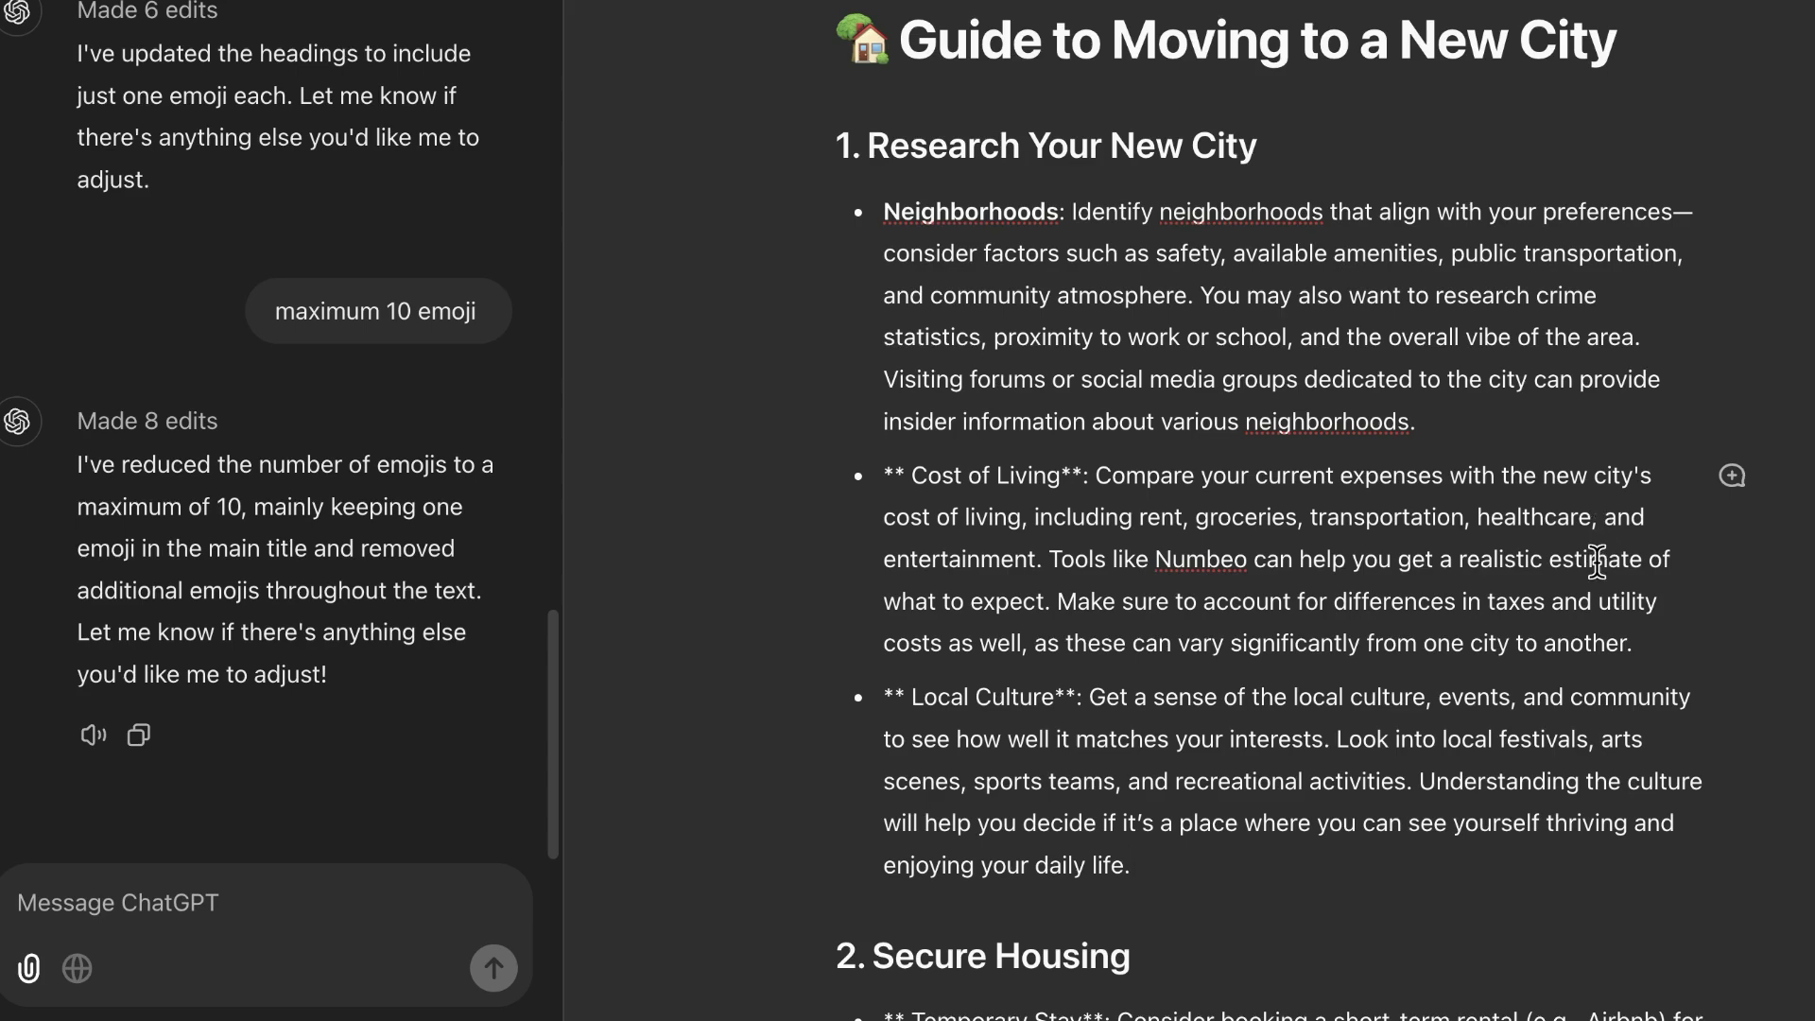
pyautogui.scroll(-12, 1370, 435)
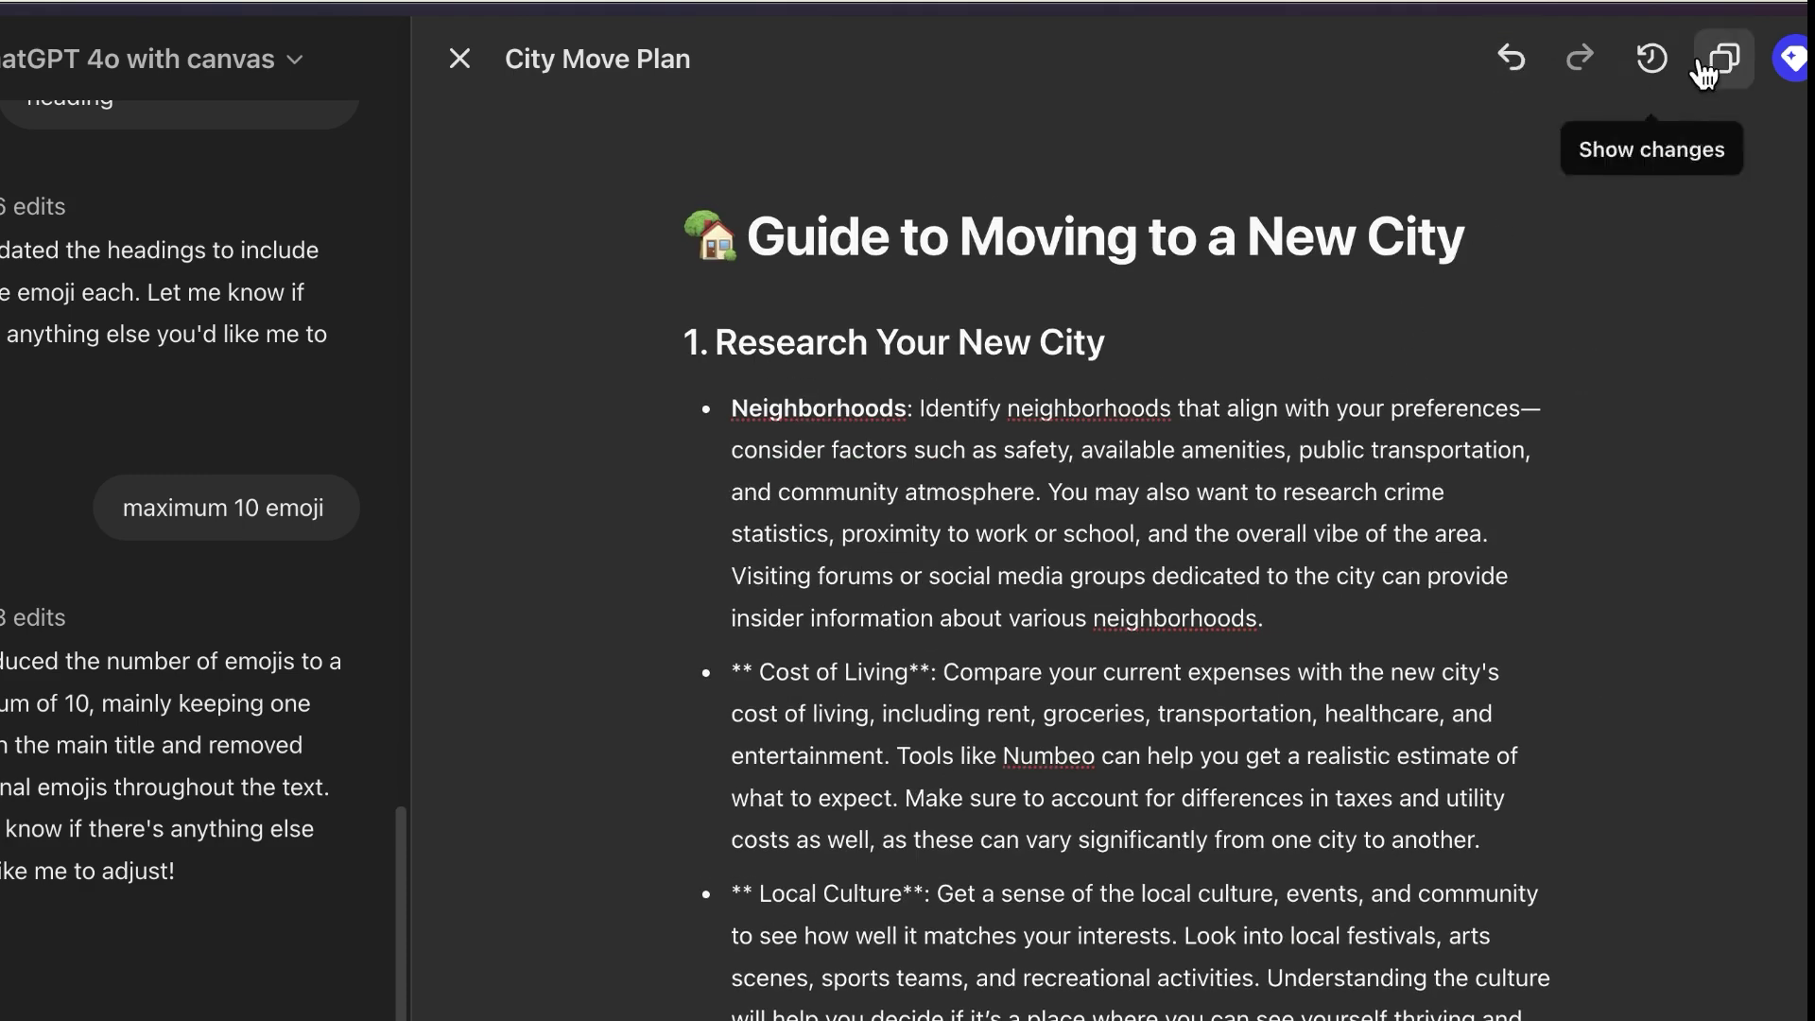
# - Show the changes in City Move Plan and look through the marked edits down to the Settling In section
pyautogui.click(1652, 59)
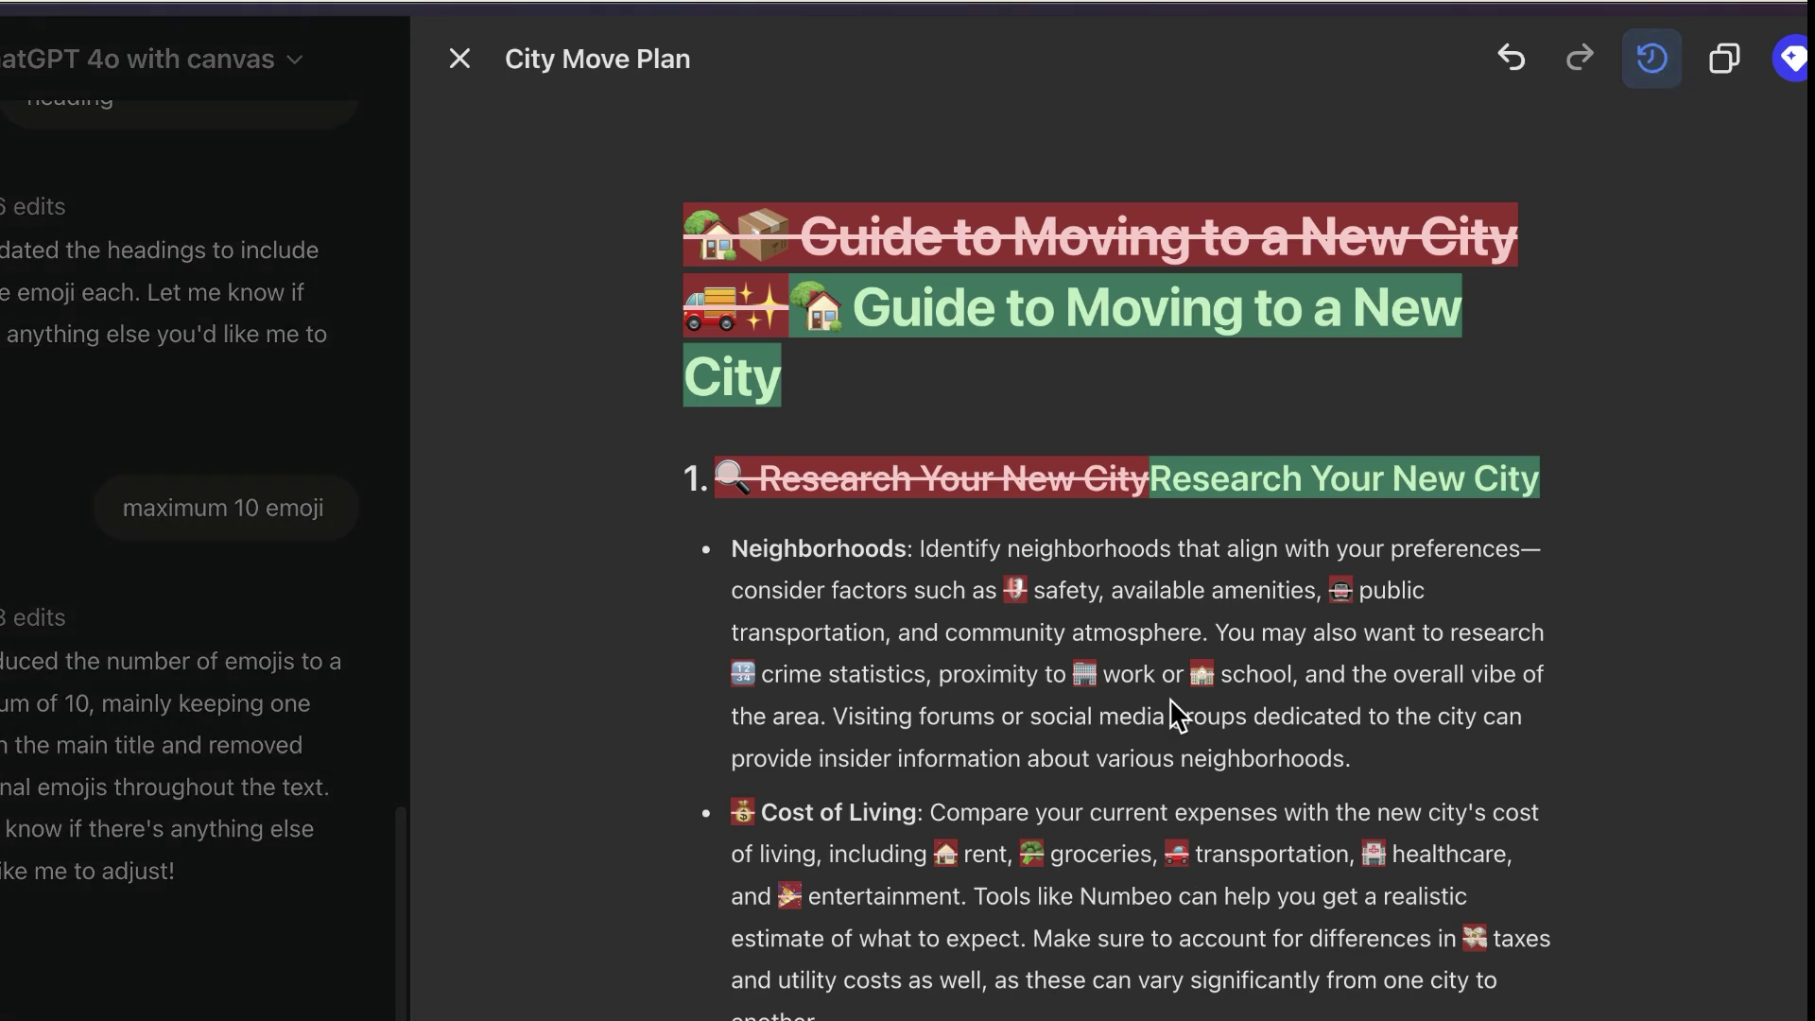
pyautogui.scroll(-5, 1170, 698)
pyautogui.scroll(-7, 1059, 742)
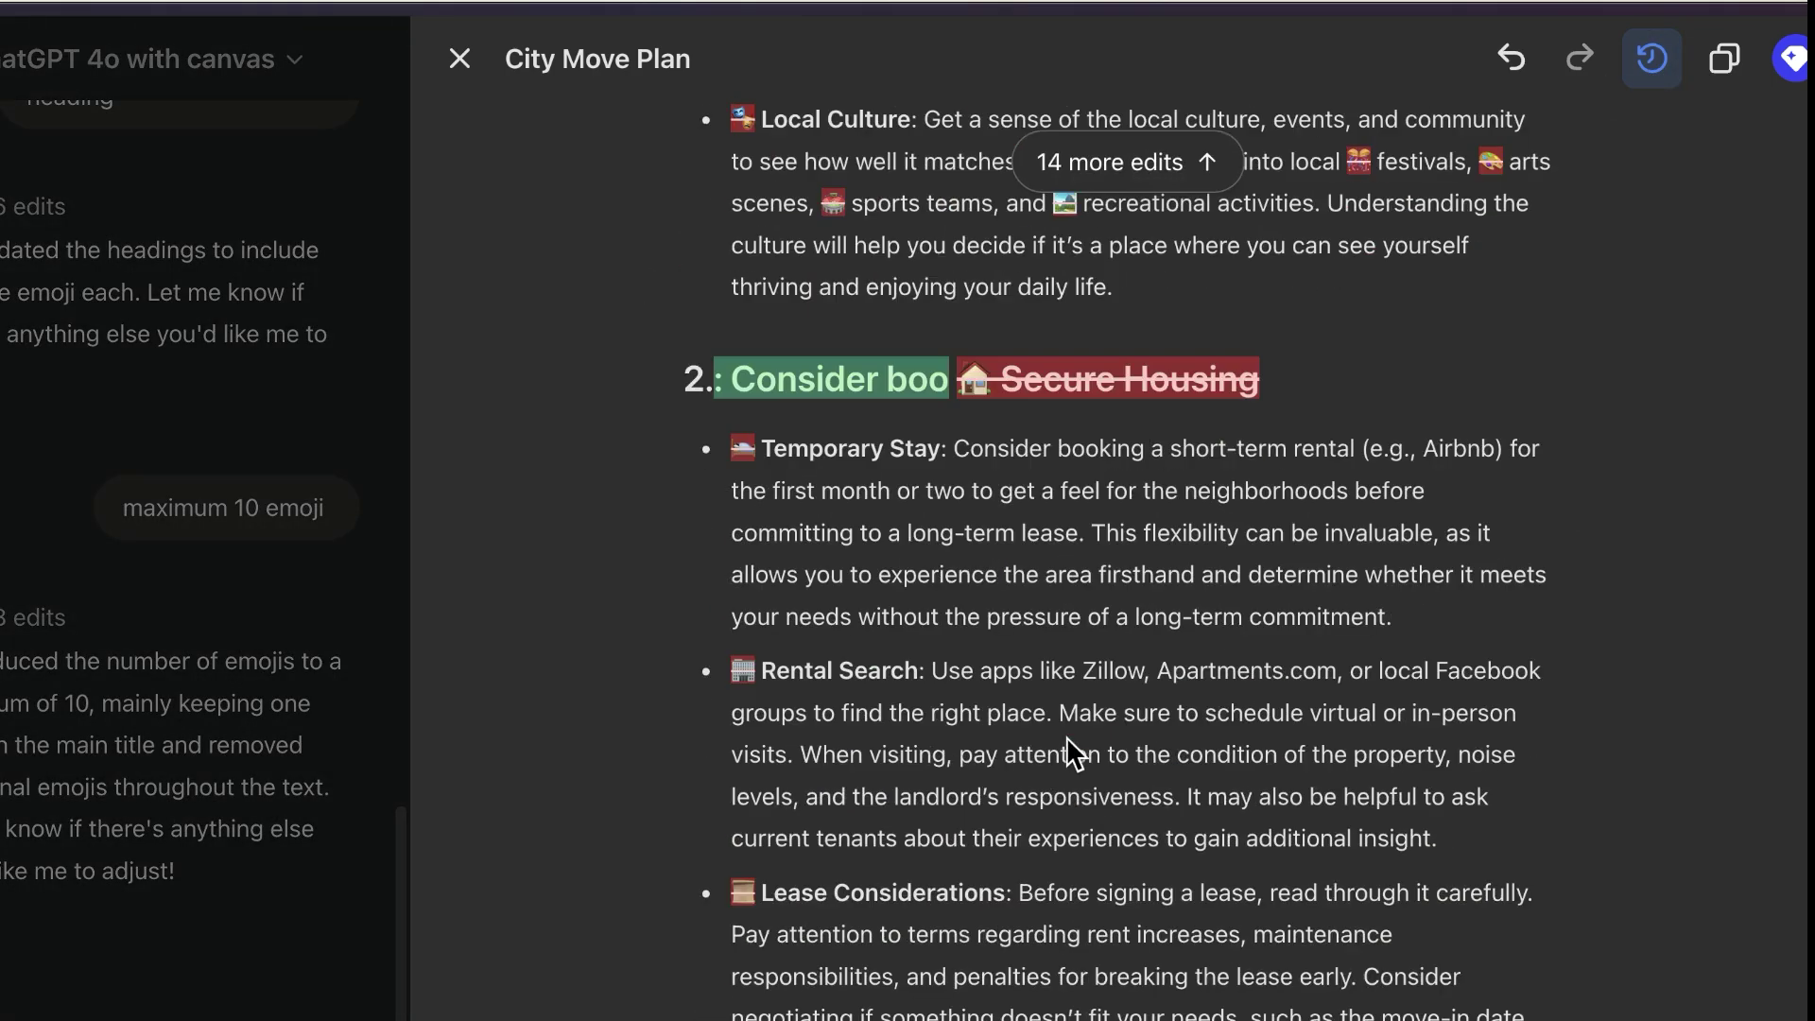
pyautogui.scroll(-15, 1302, 785)
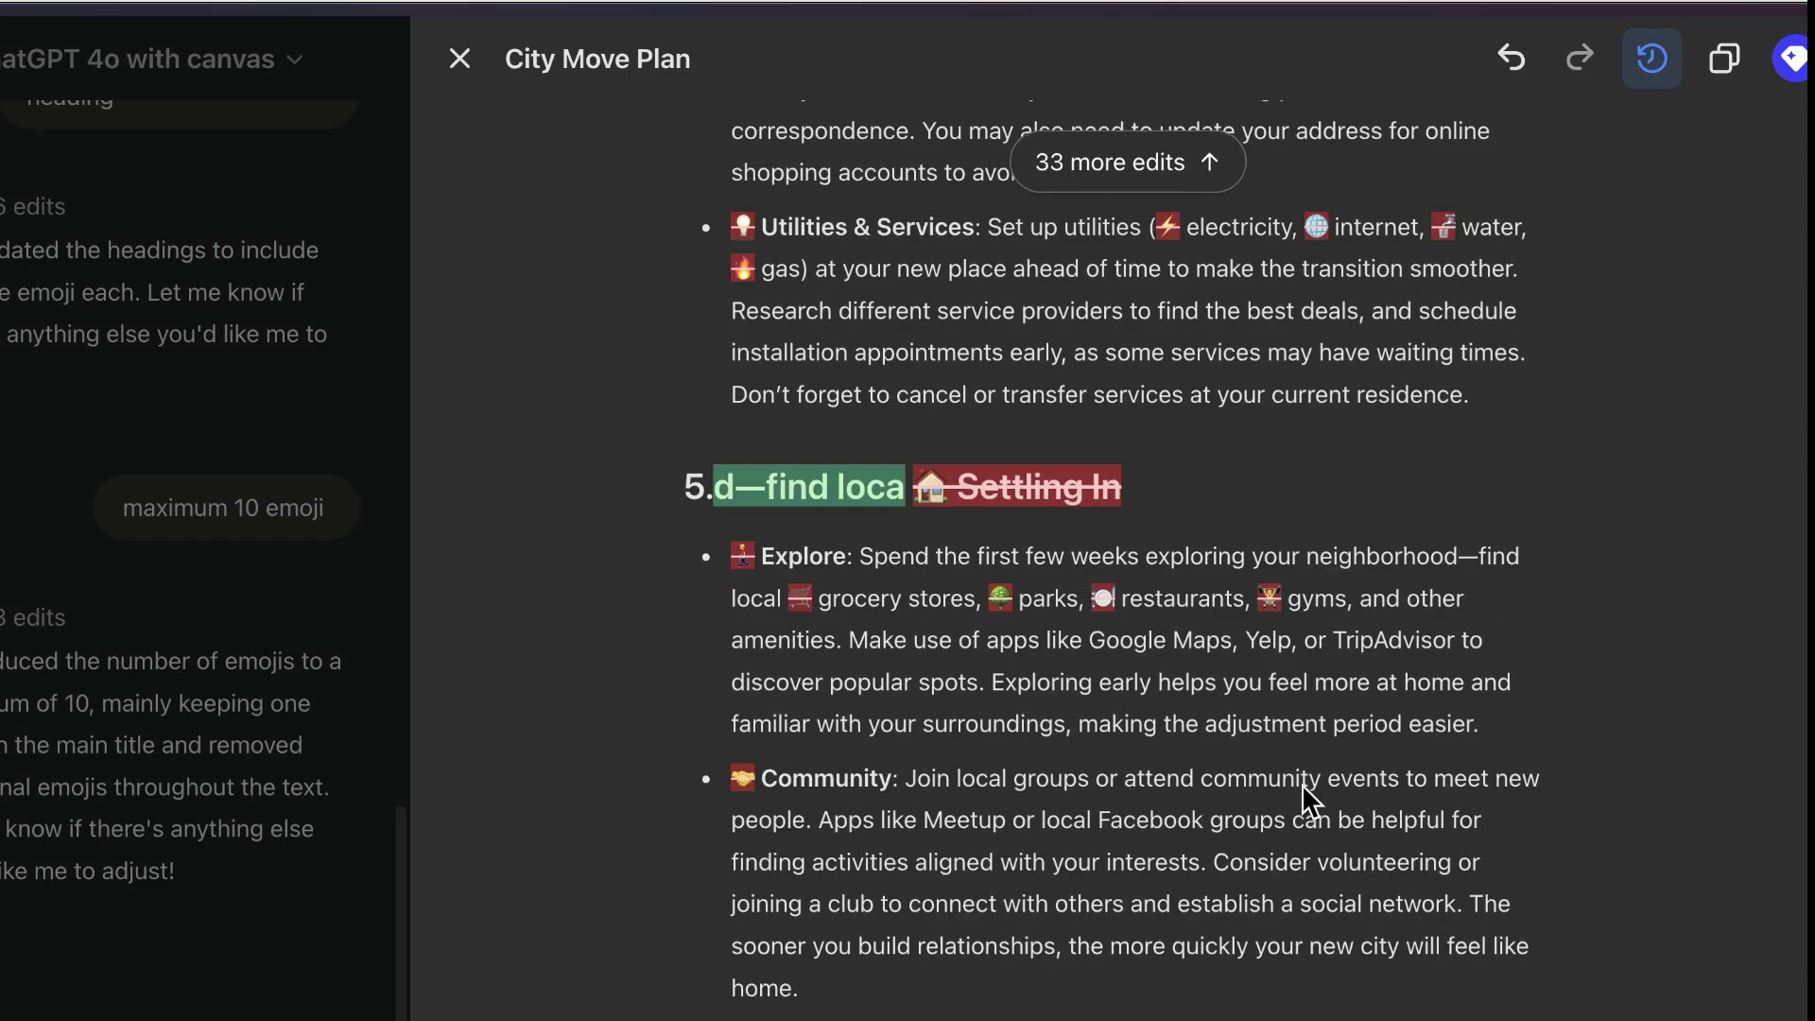
# - Review the marked edits through the Self-Care section and closing paragraph, and return to the guide's title
pyautogui.scroll(-2, 1306, 785)
pyautogui.scroll(20, 1313, 786)
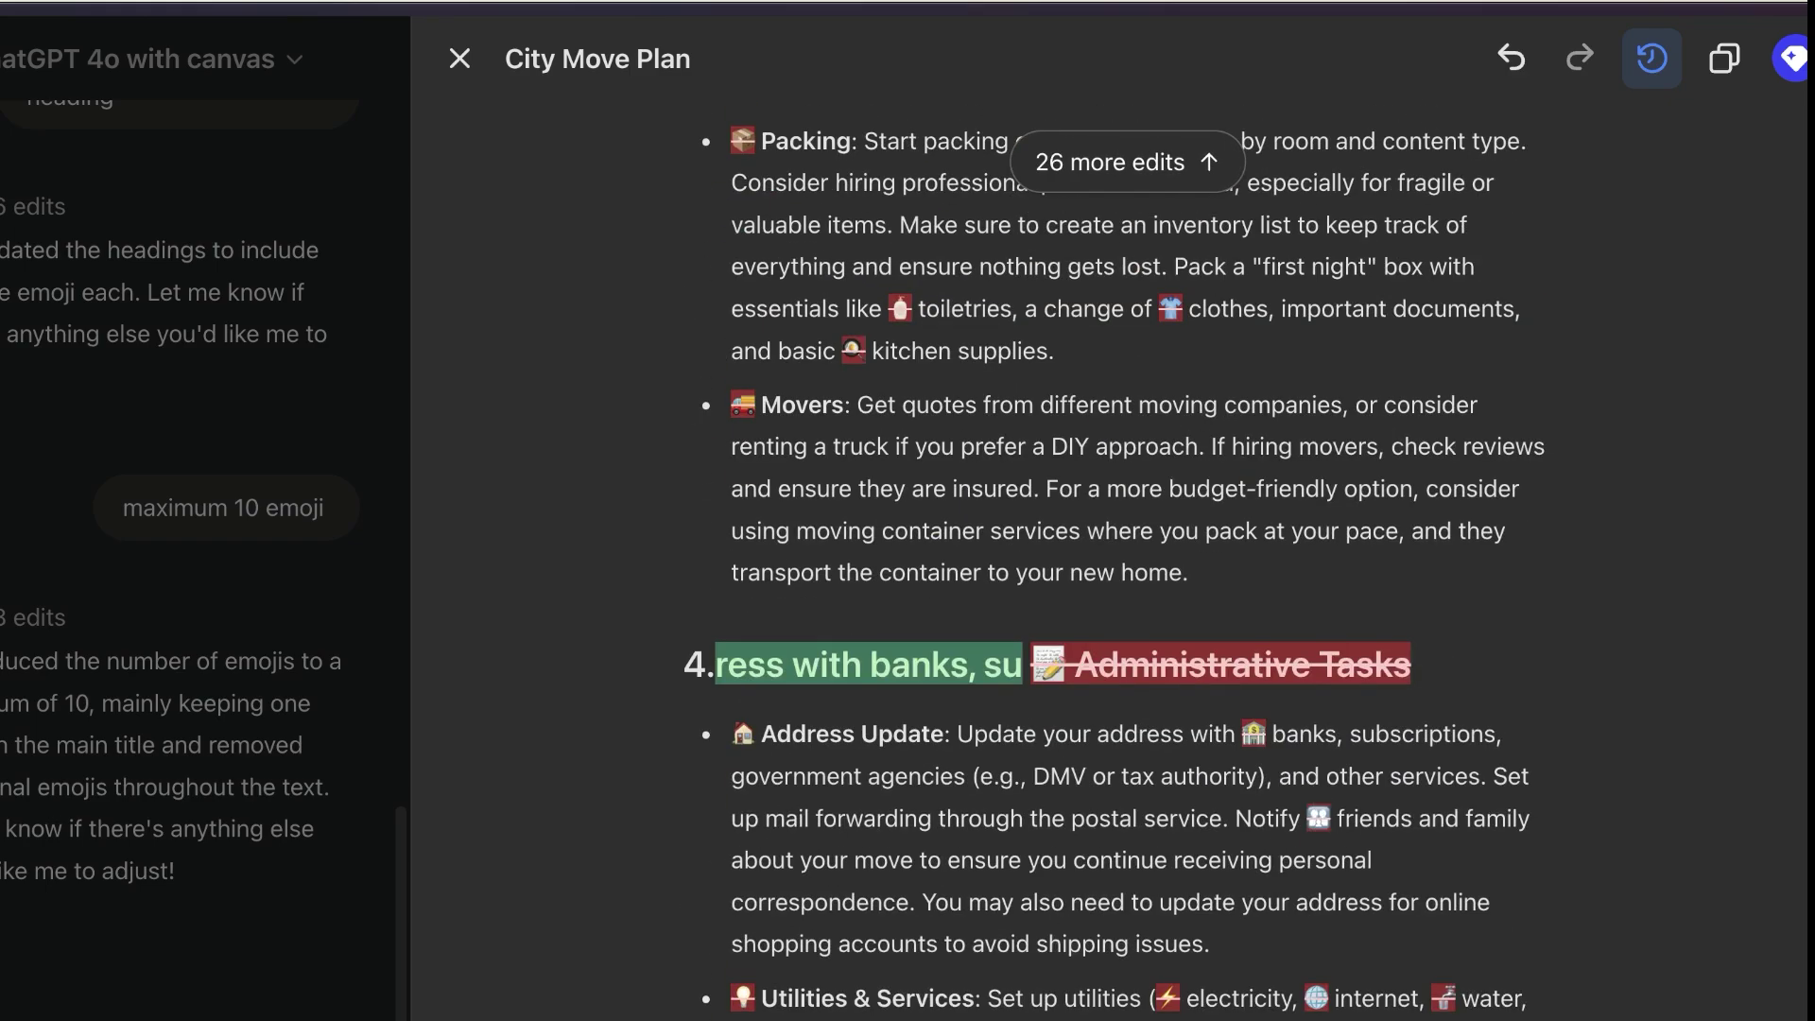
pyautogui.scroll(-12, 1280, 972)
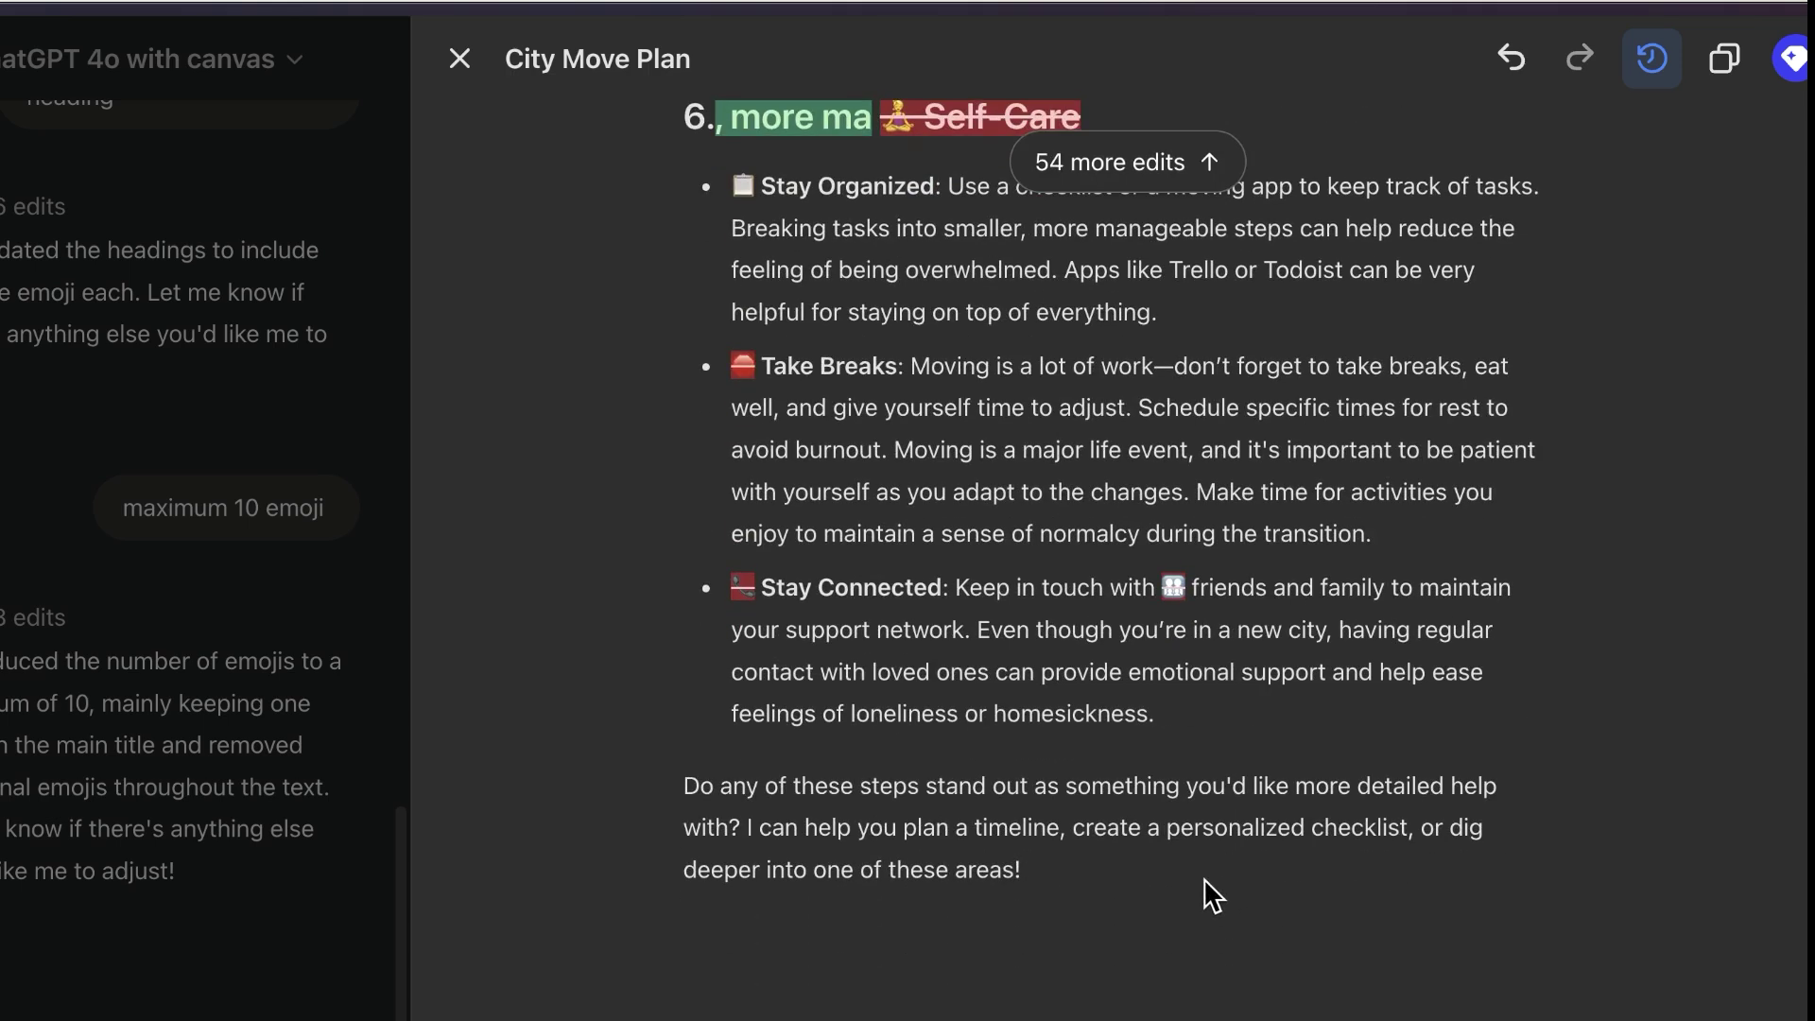
pyautogui.scroll(20, 1205, 877)
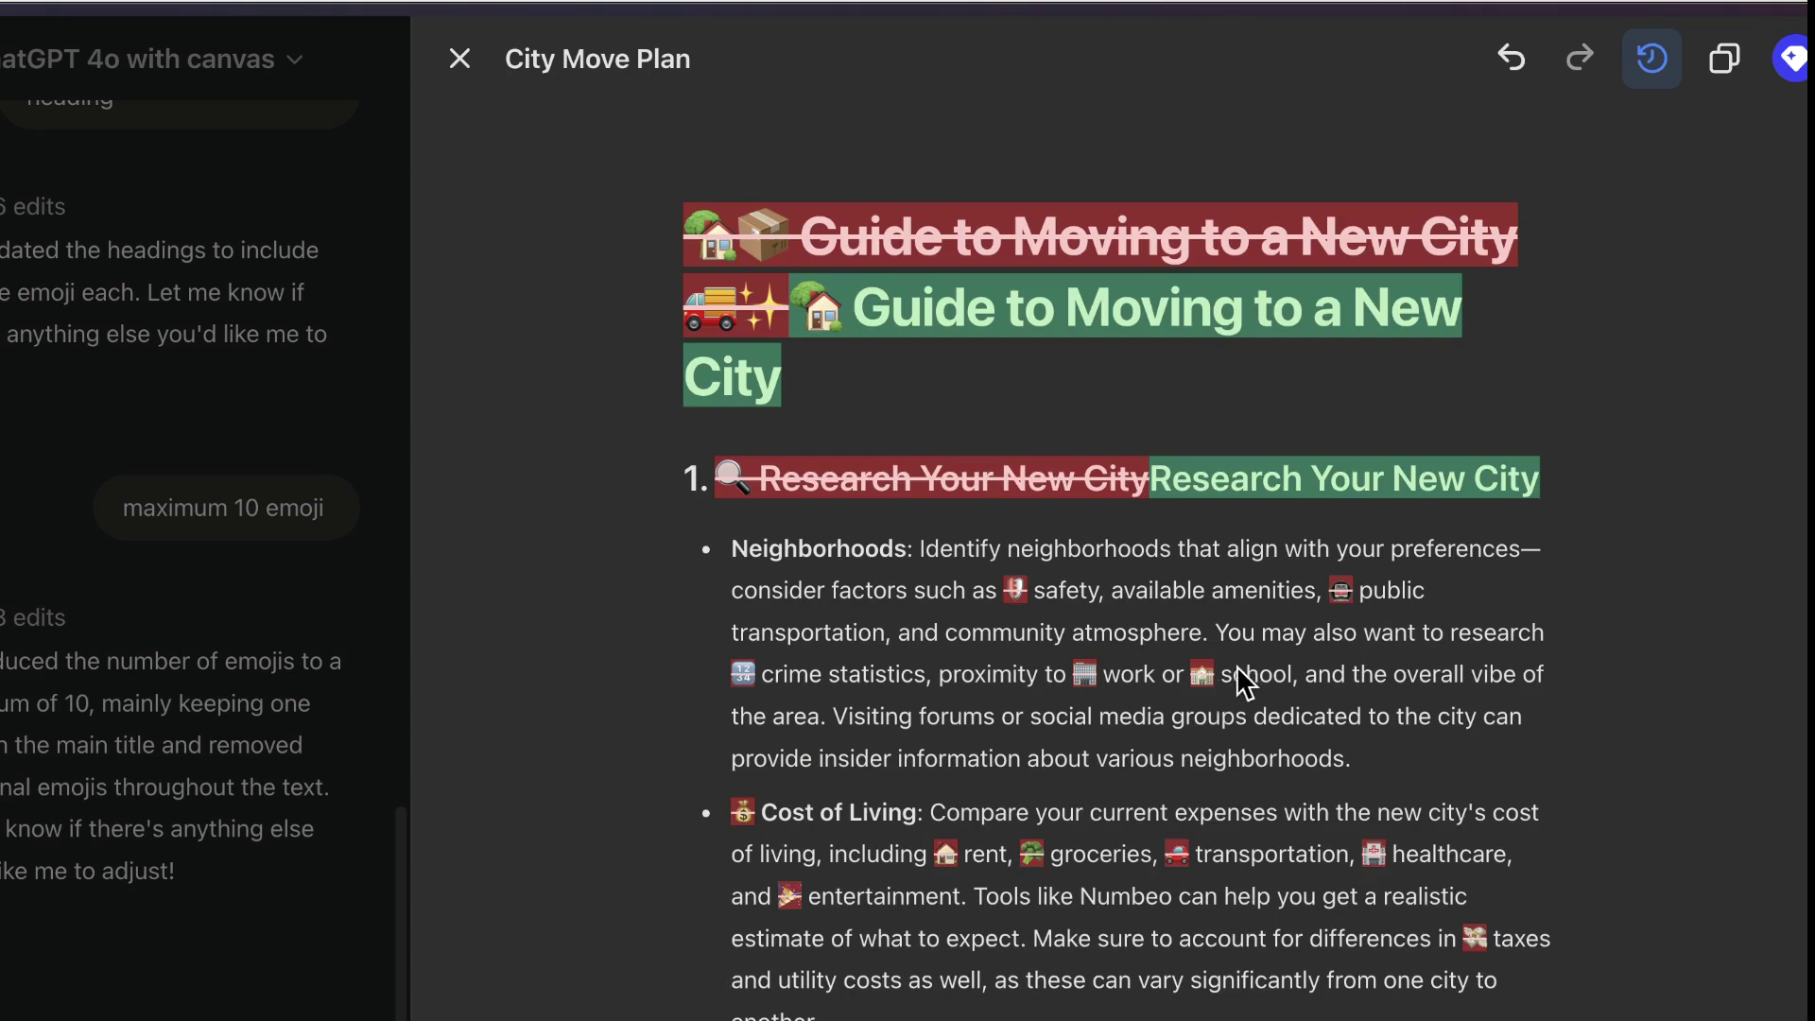
# - View the previous version of City Move Plan, return to the latest version and close the canvas
pyautogui.click(1512, 66)
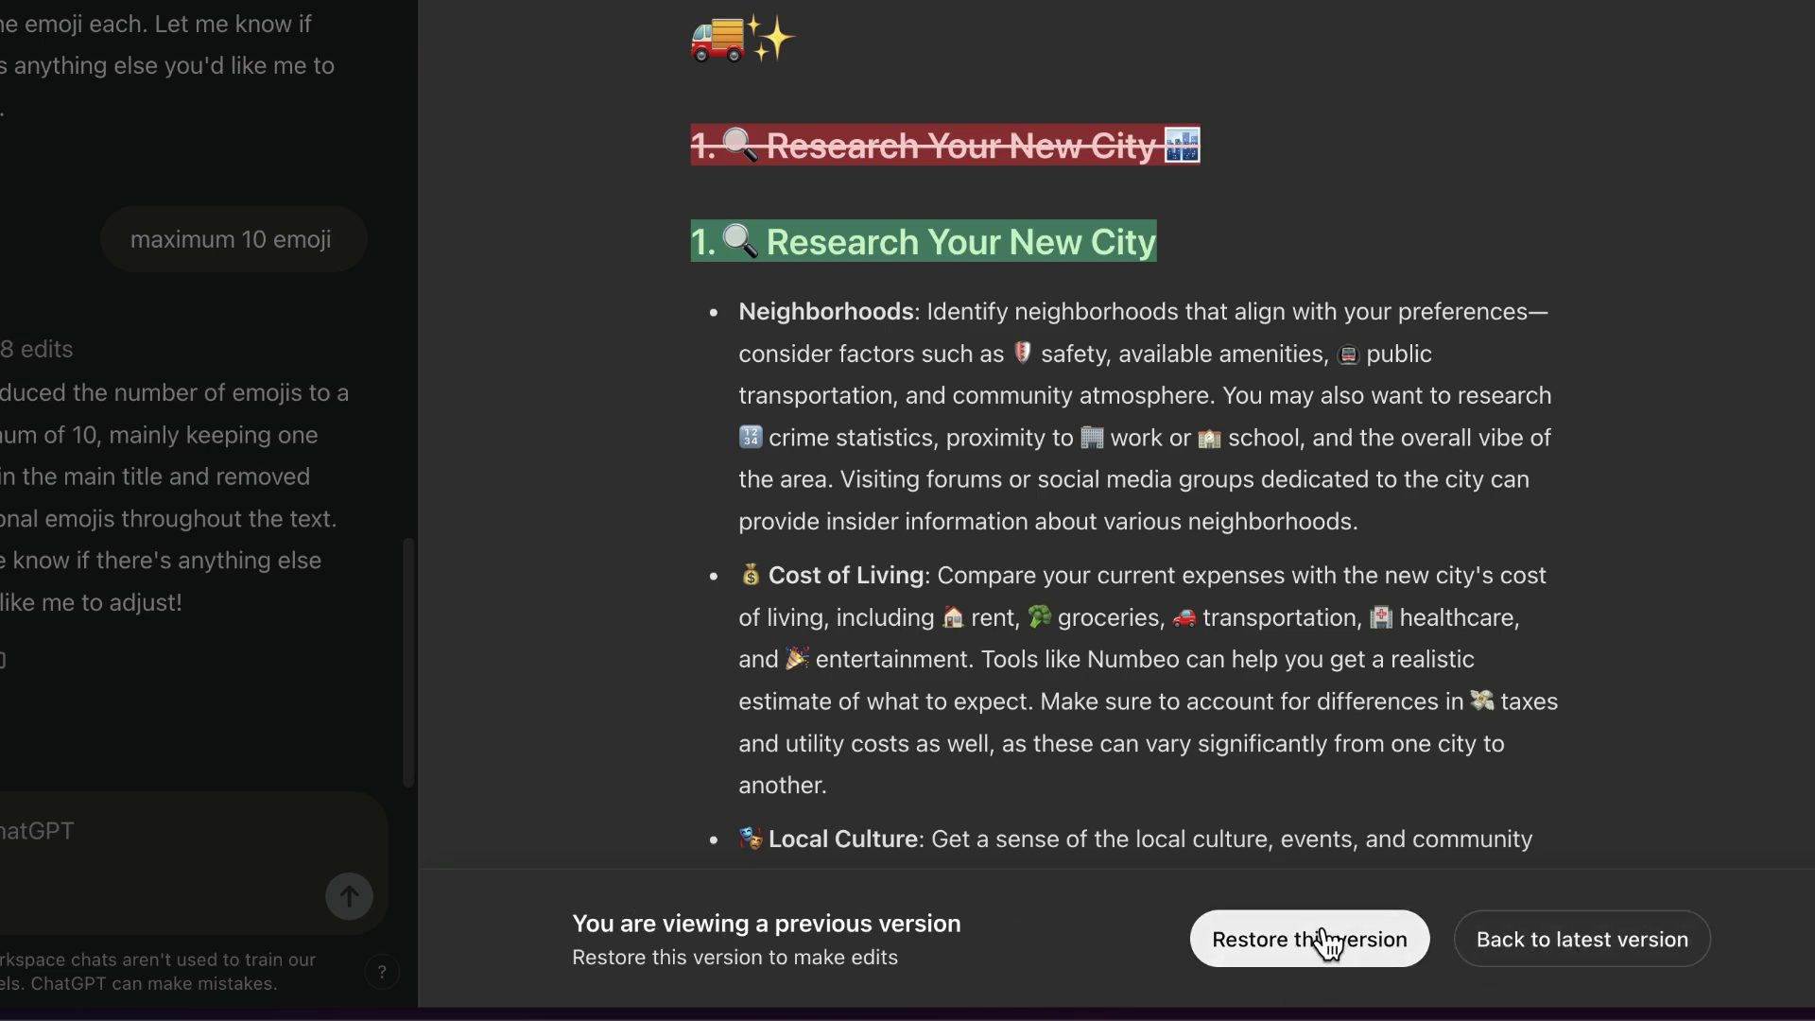
pyautogui.click(1350, 941)
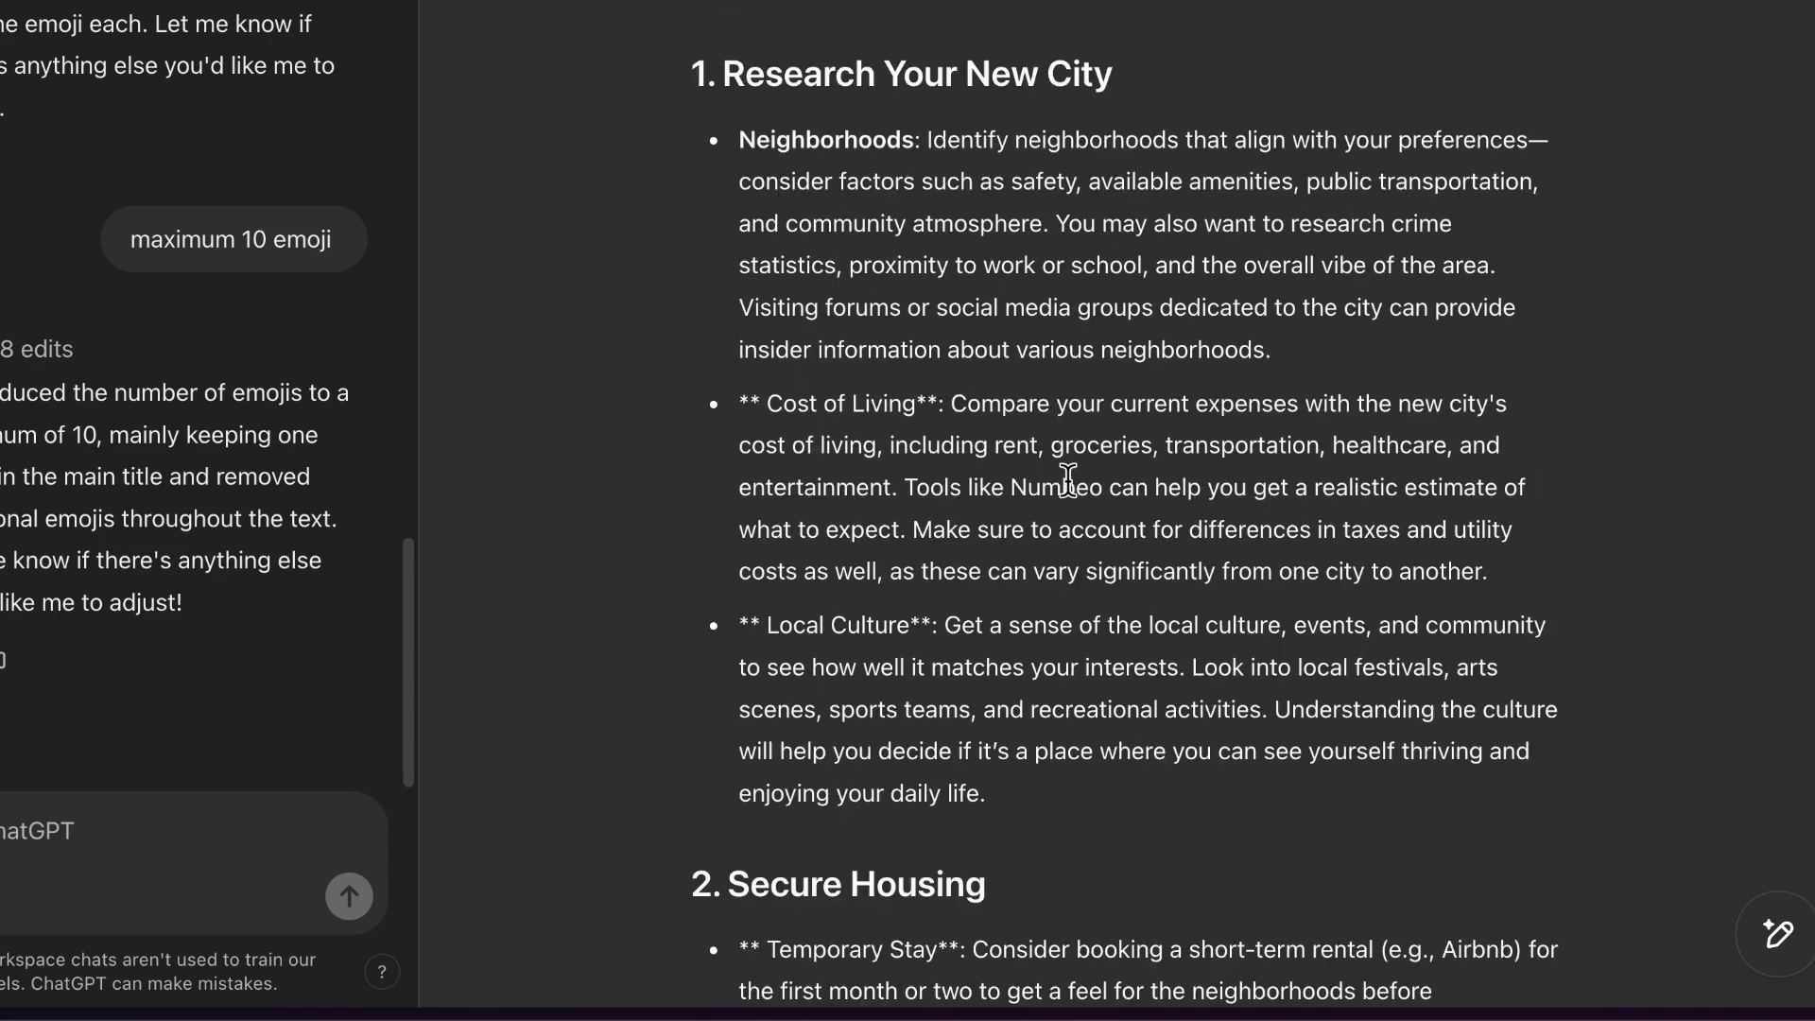
pyautogui.click(579, 16)
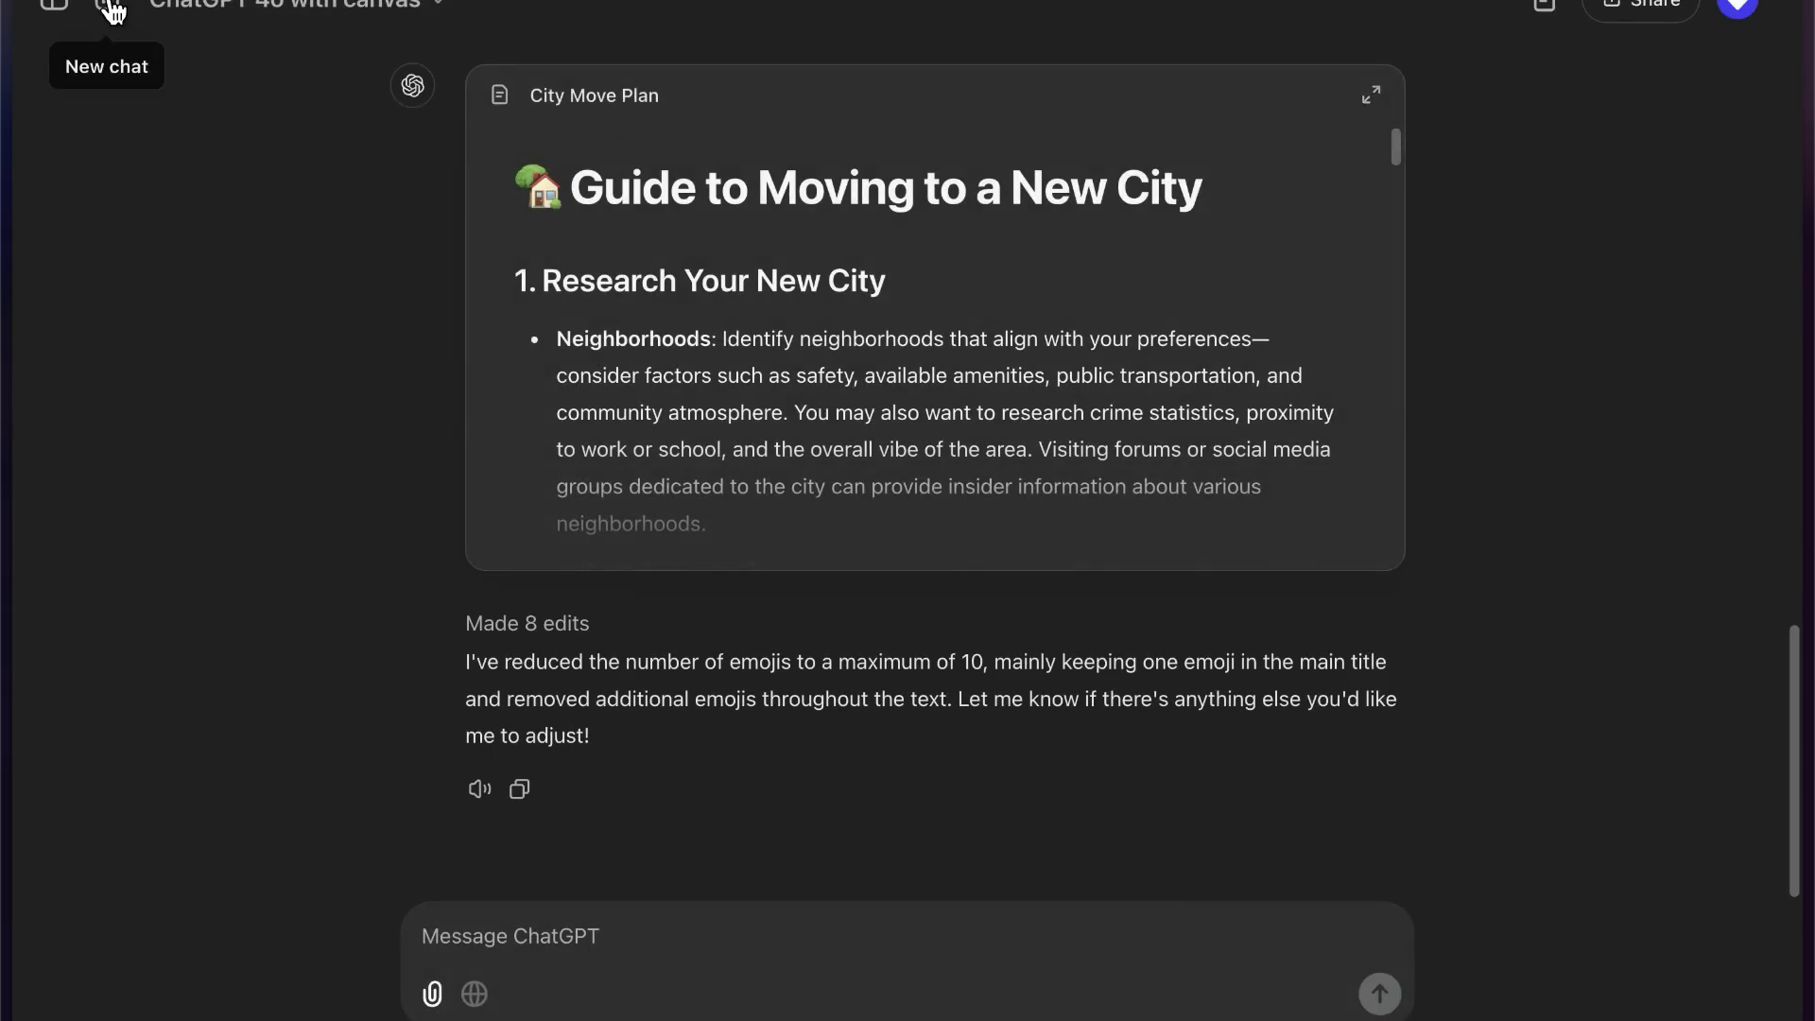
# - Start a new chat and send the request "help me write a code in python to upload data to s3 bucket"
pyautogui.click(112, 11)
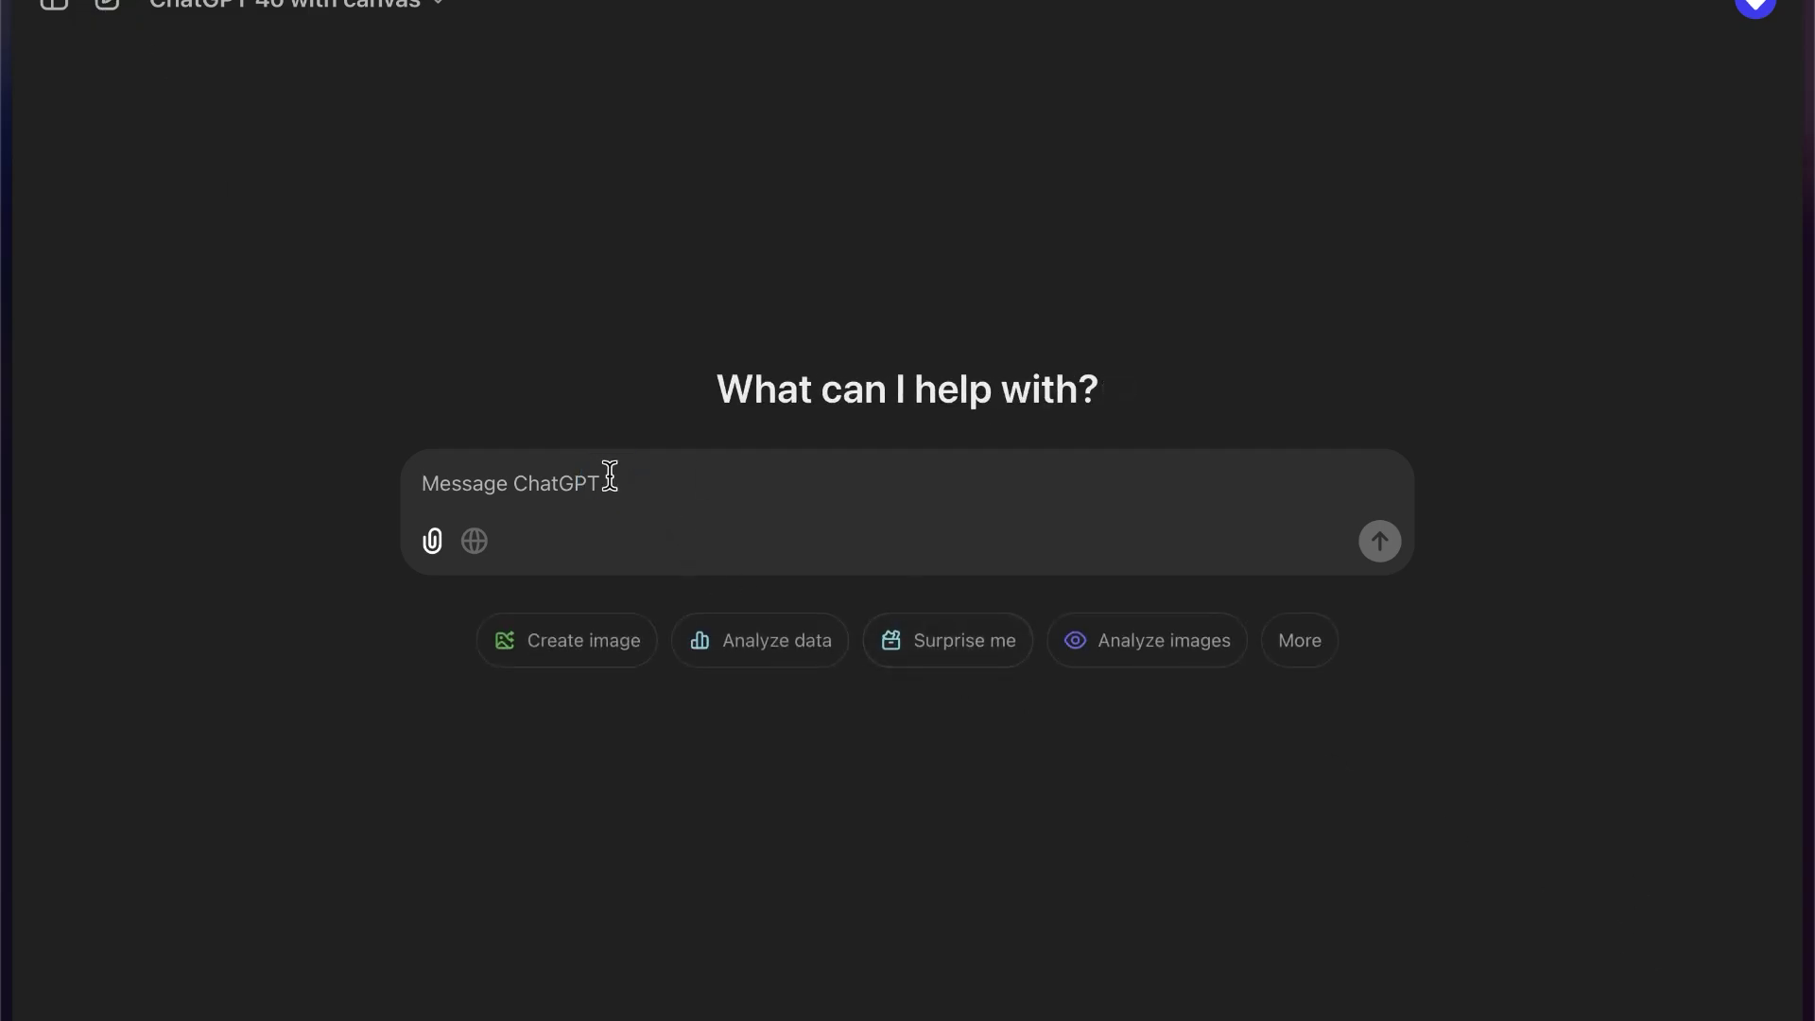
pyautogui.write('help me write a code in python to upload data to s3 bucket')
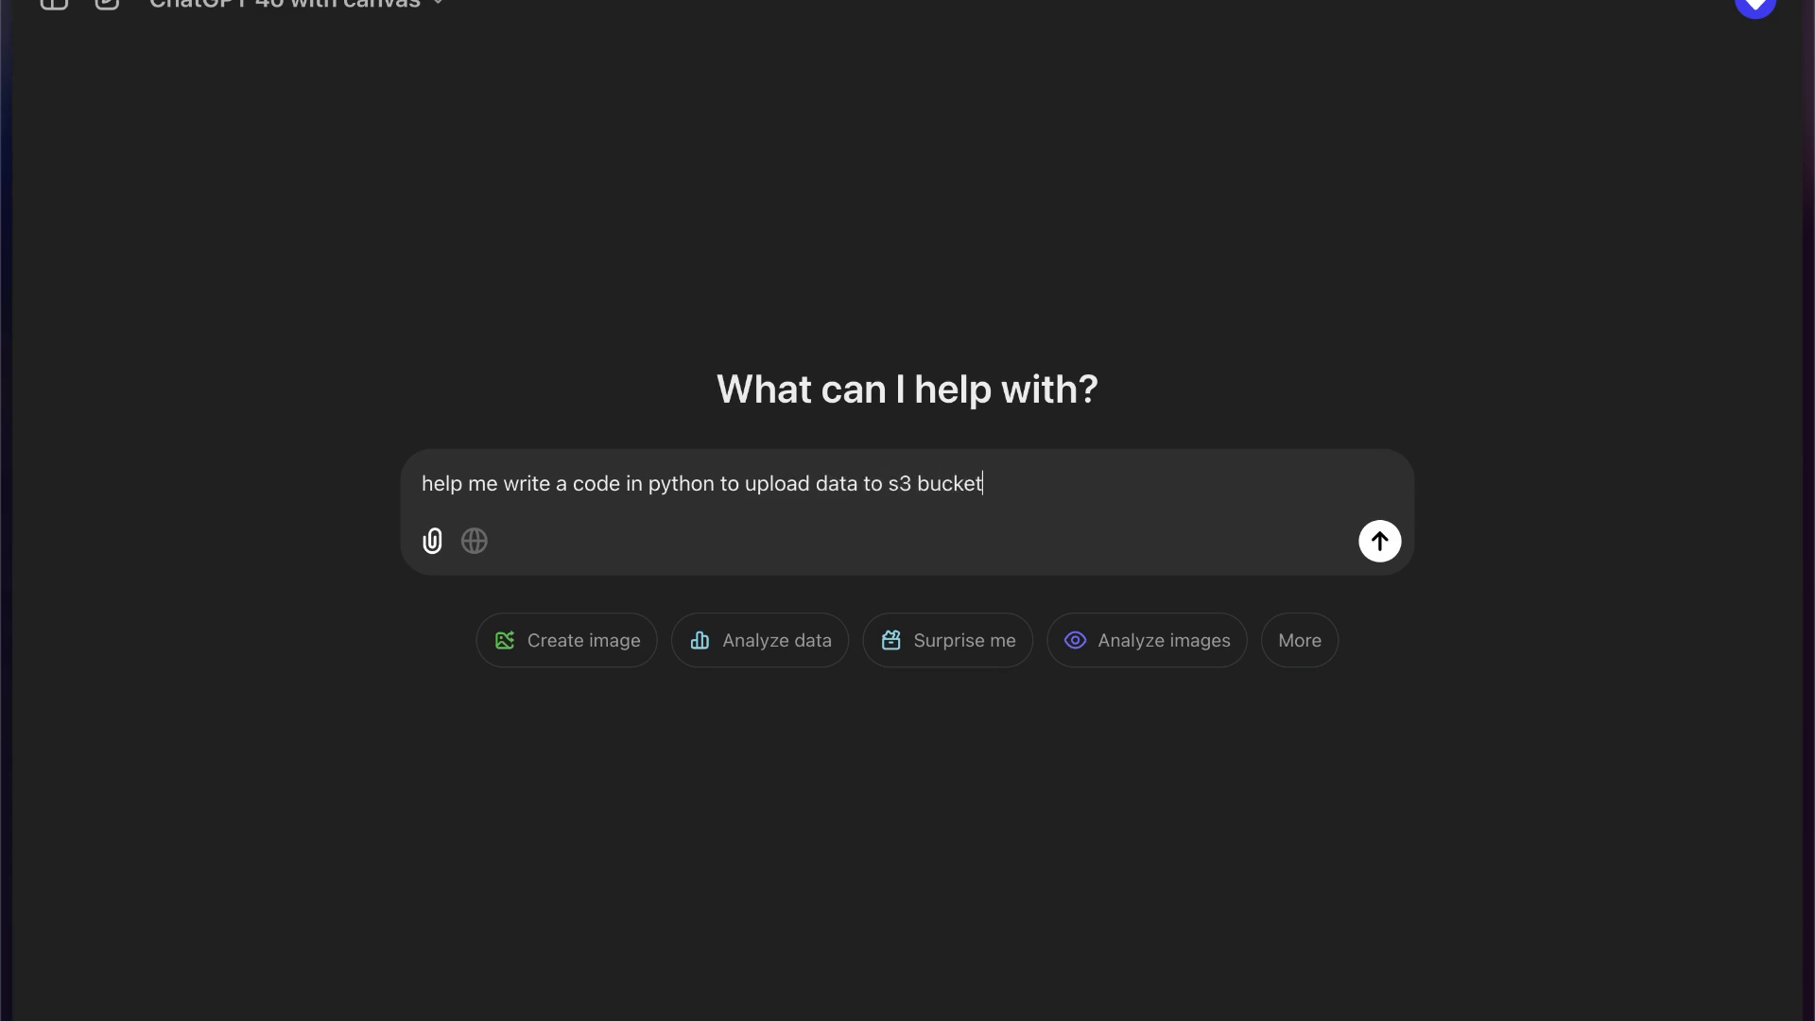
pyautogui.press('Return')
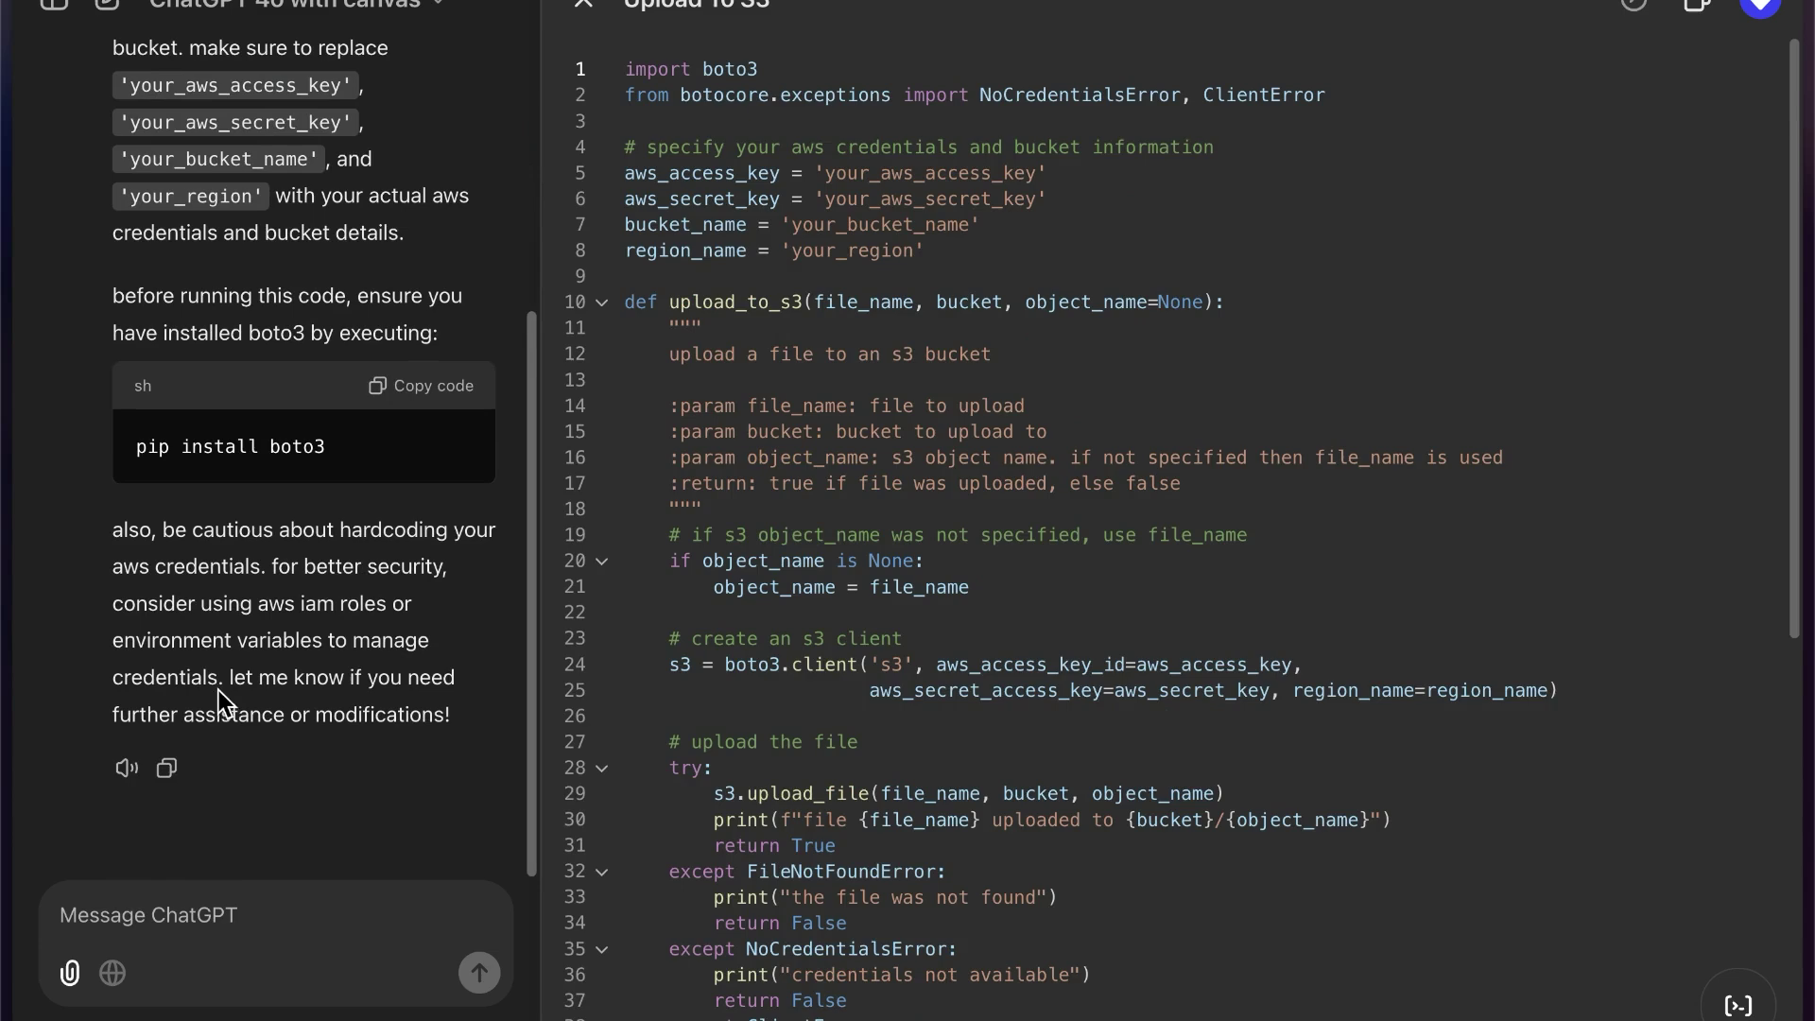
# - Examine the Upload To S3 script and ChatGPT's explanation, including the credential variables, error handling, example usage and botocore import line
pyautogui.scroll(5, 218, 690)
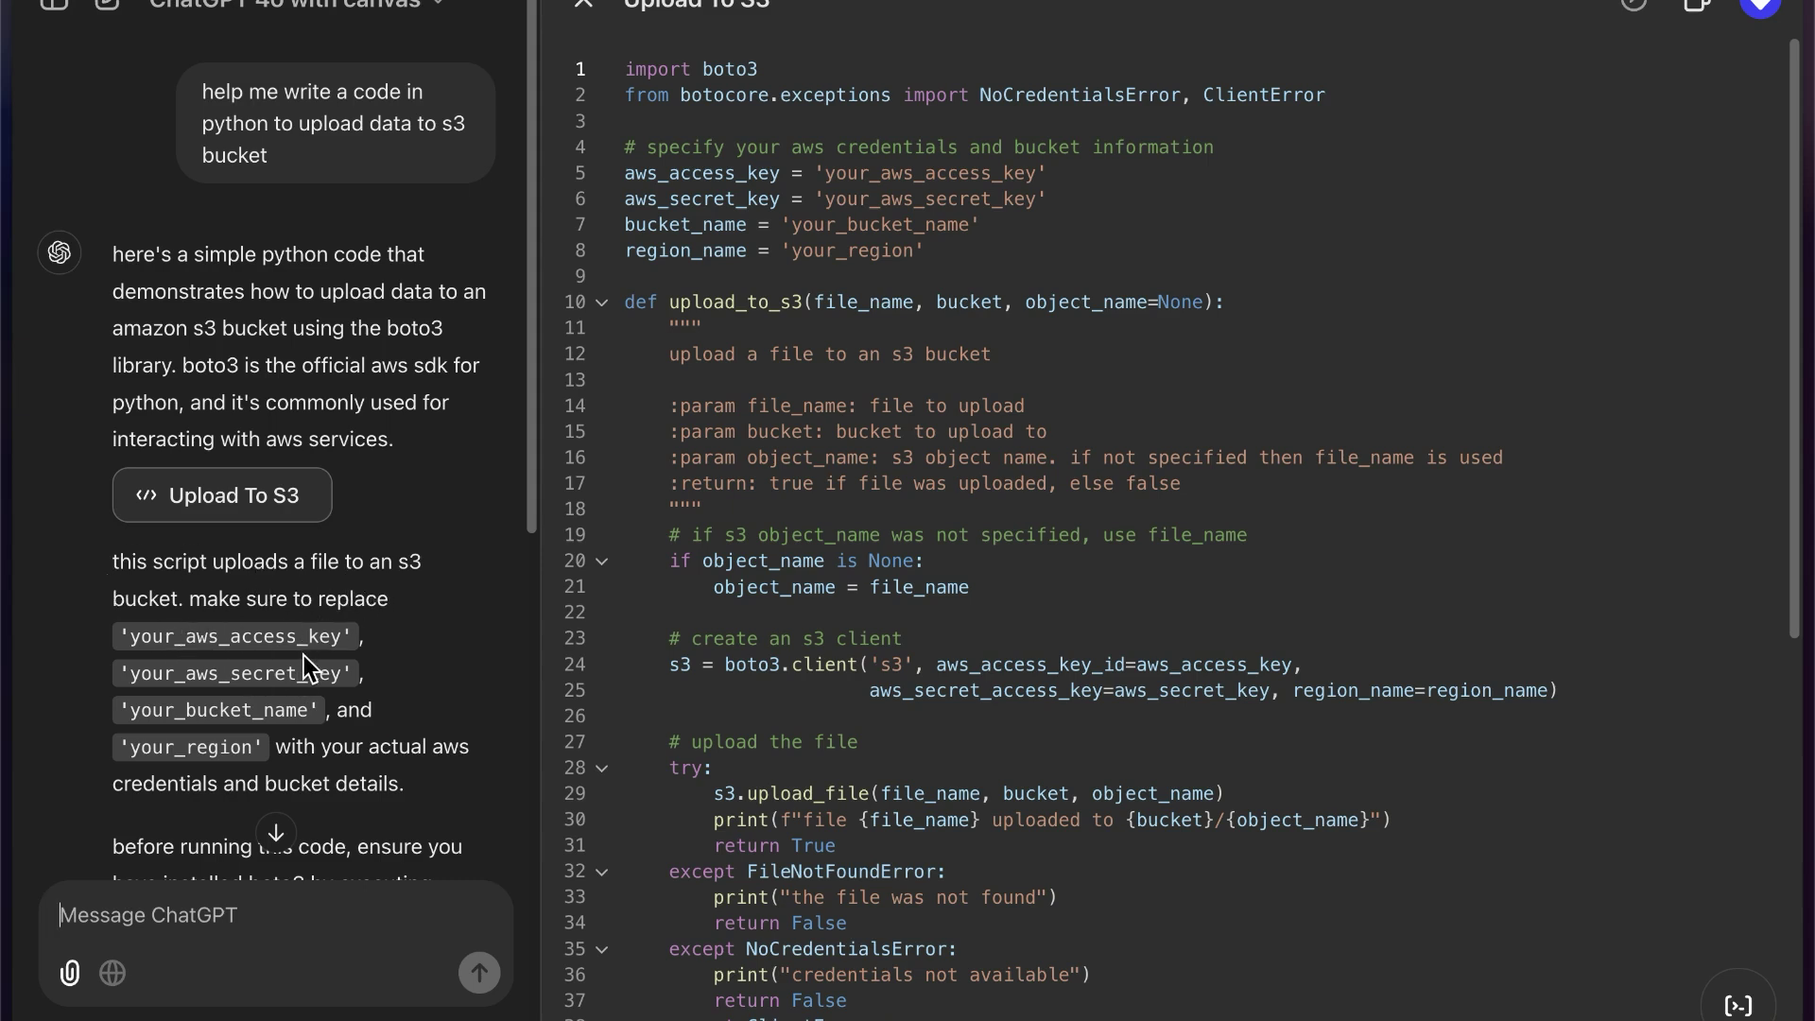
pyautogui.click(940, 251)
pyautogui.hotkey('shift', 'Up')
pyautogui.hotkey('shift', 'Up')
pyautogui.hotkey('shift', 'Up')
pyautogui.hotkey('shift', 'Up')
pyautogui.hotkey('shift', 'Up')
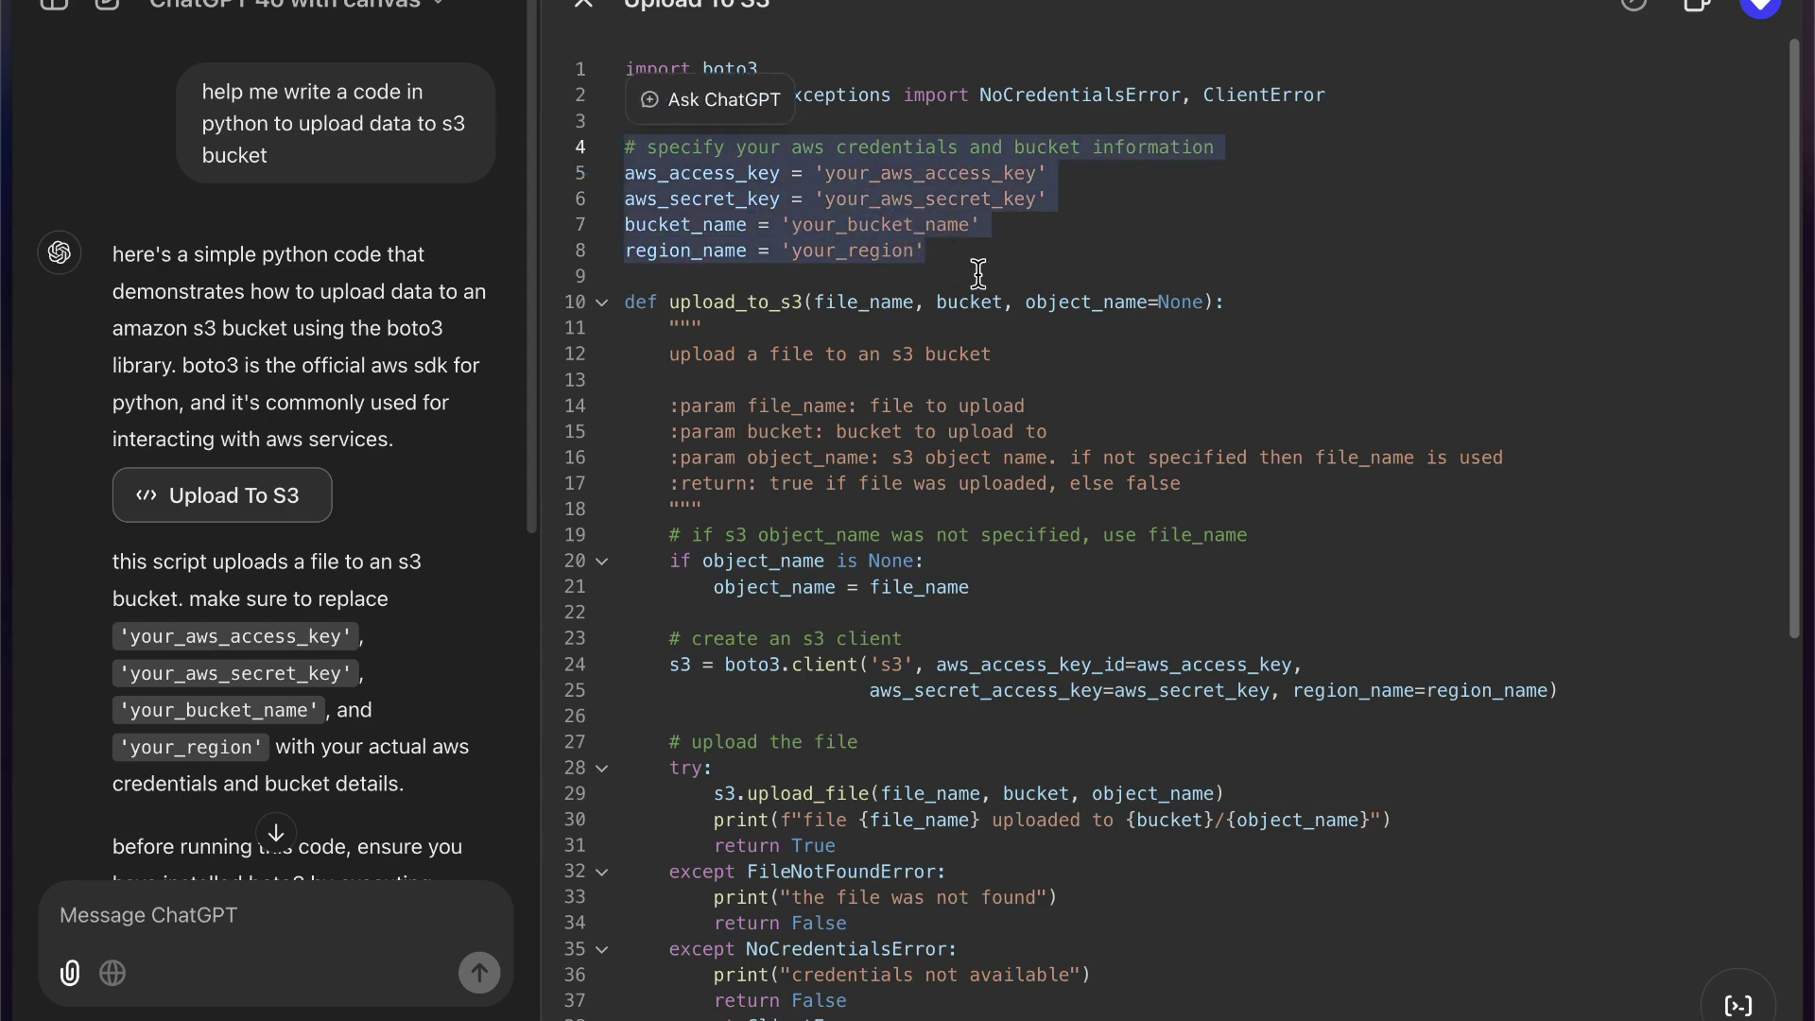
pyautogui.click(961, 261)
pyautogui.scroll(-4, 959, 439)
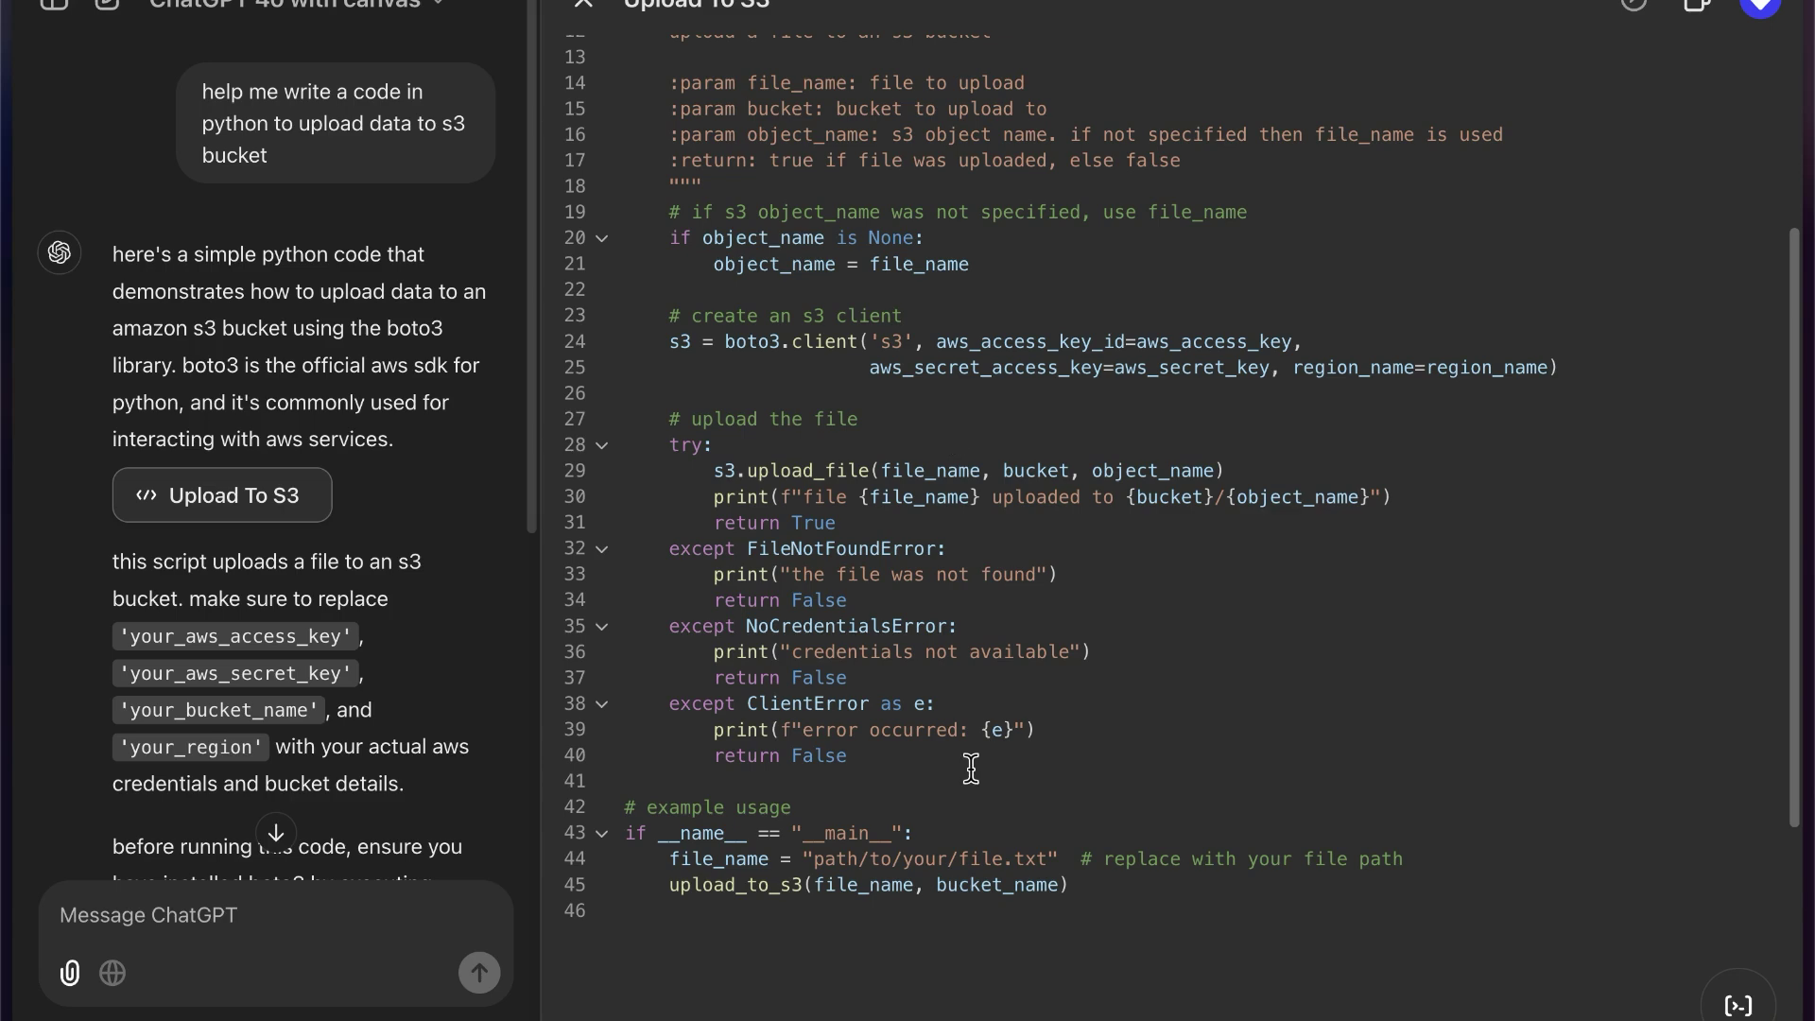
pyautogui.scroll(-5, 438, 648)
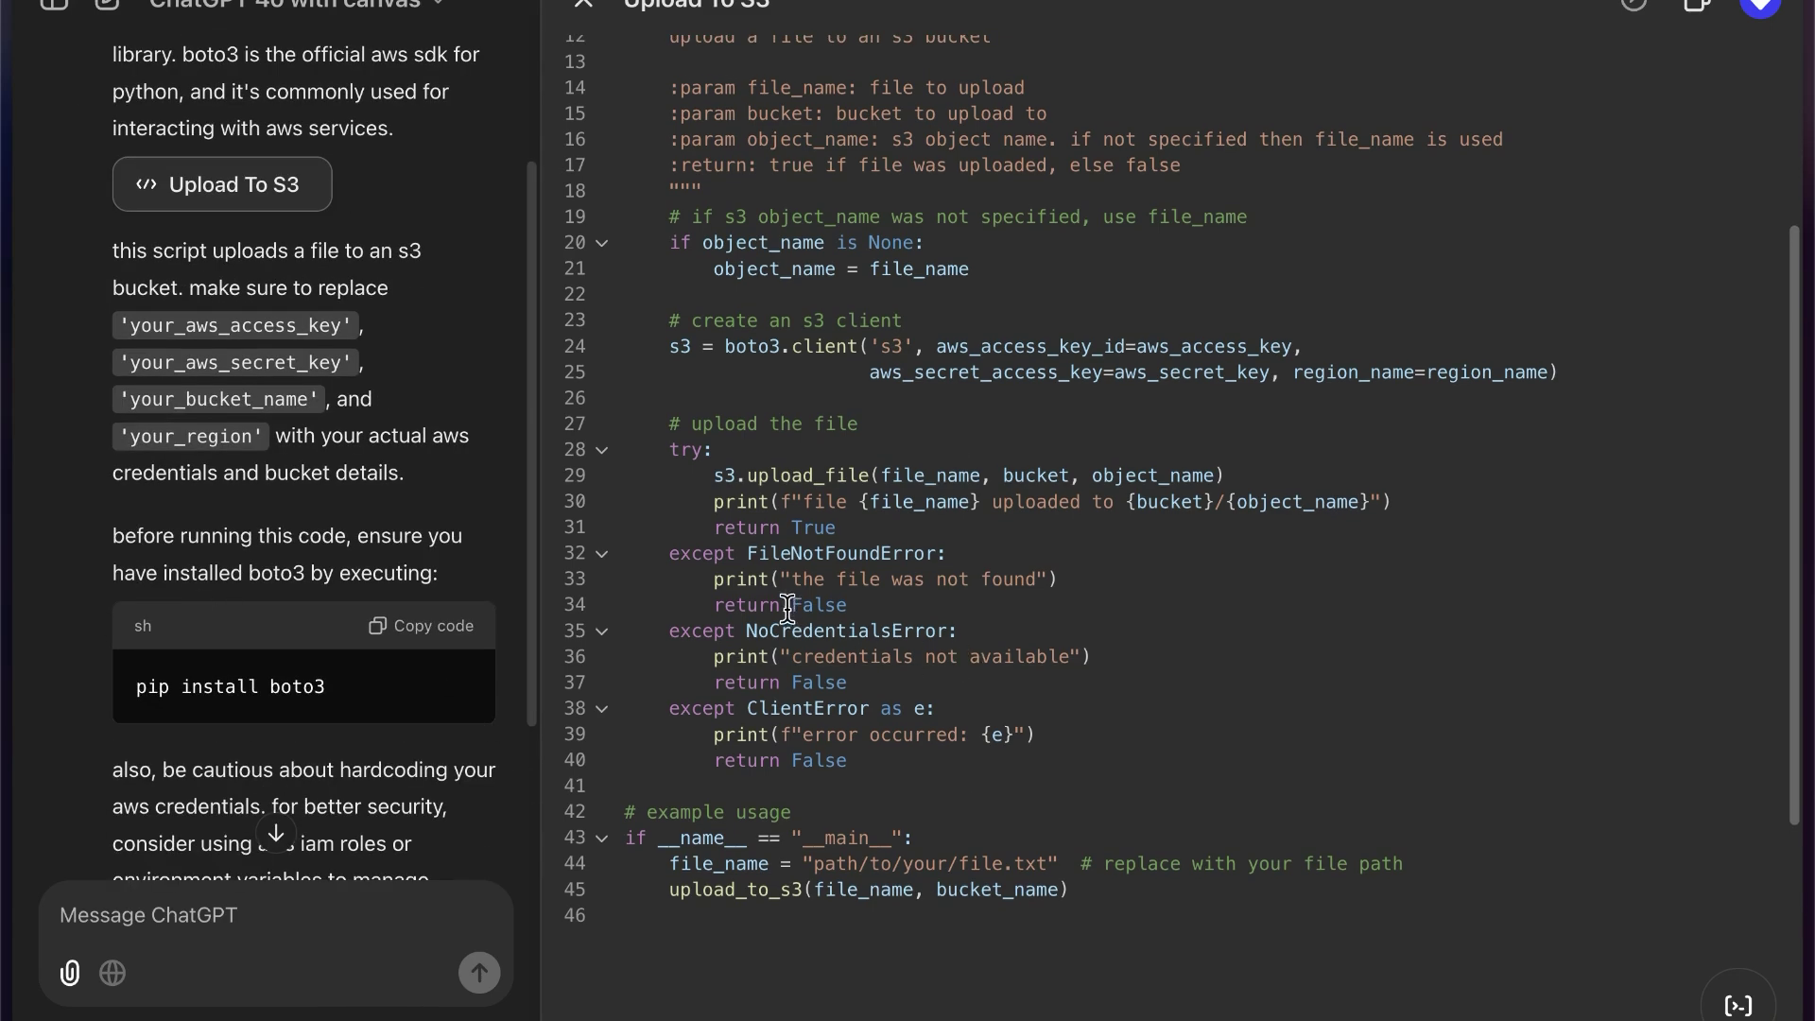
pyautogui.scroll(-4, 341, 592)
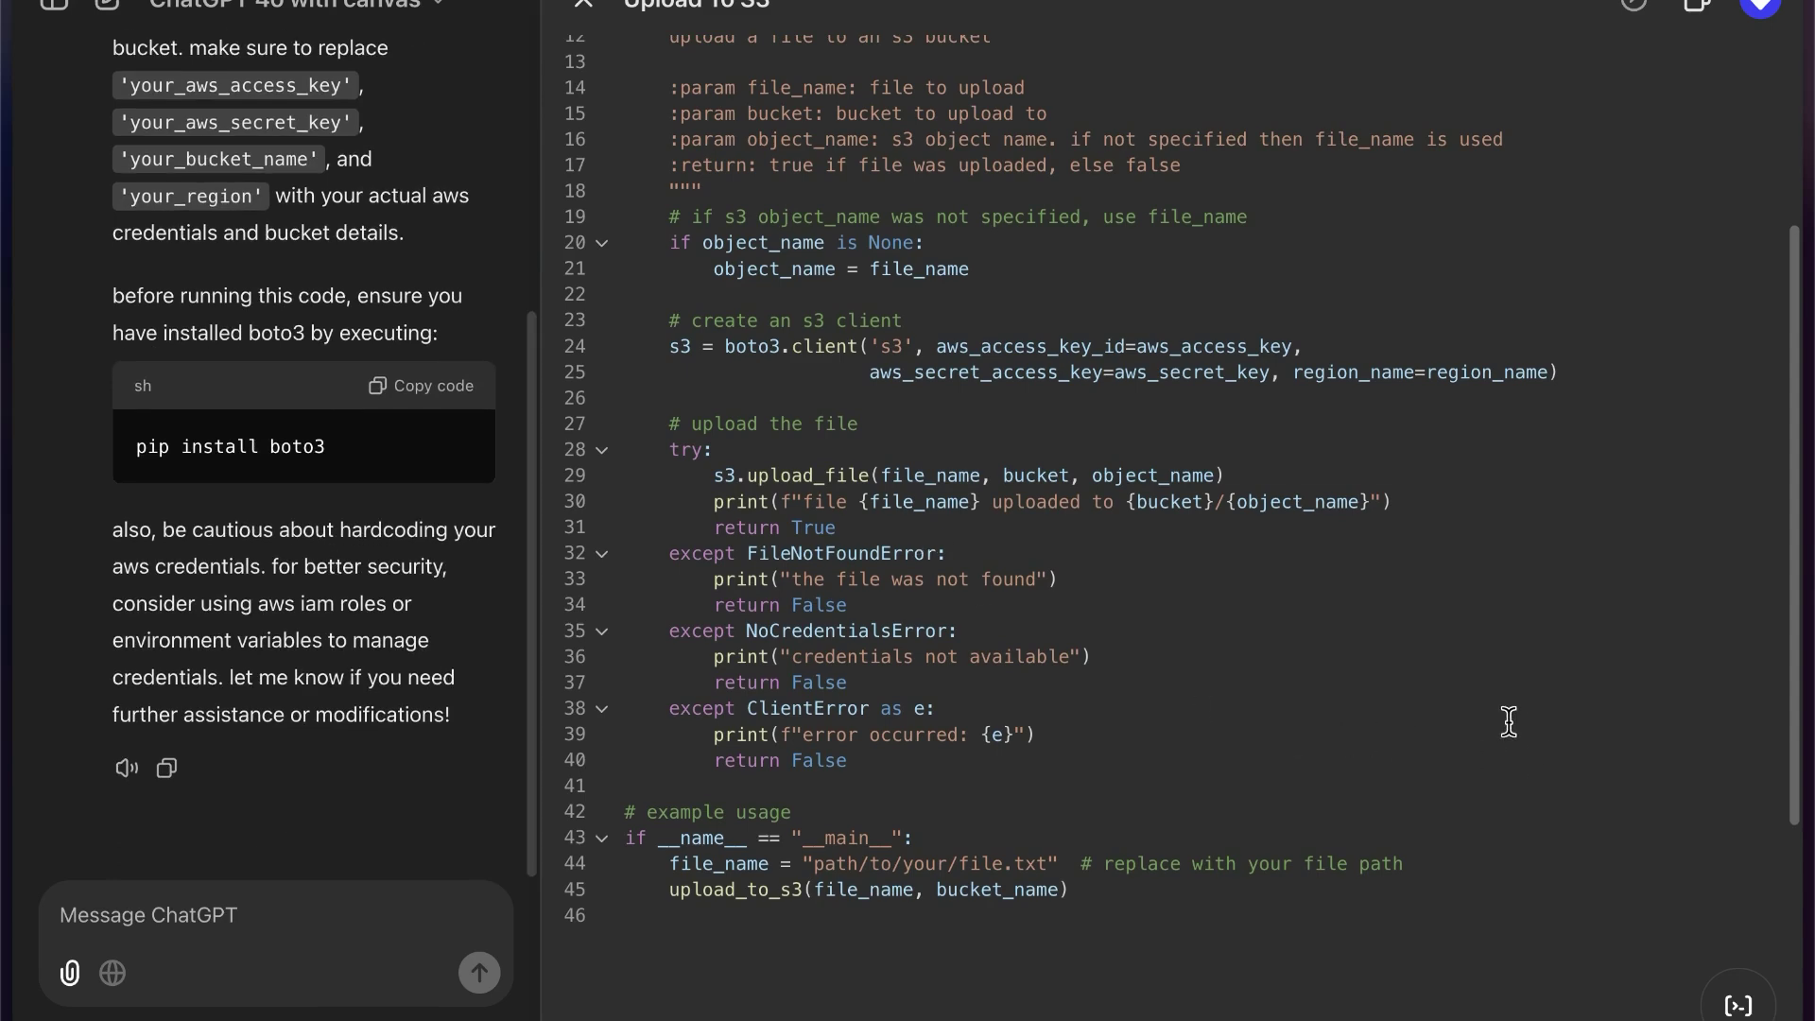
pyautogui.scroll(5, 1352, 463)
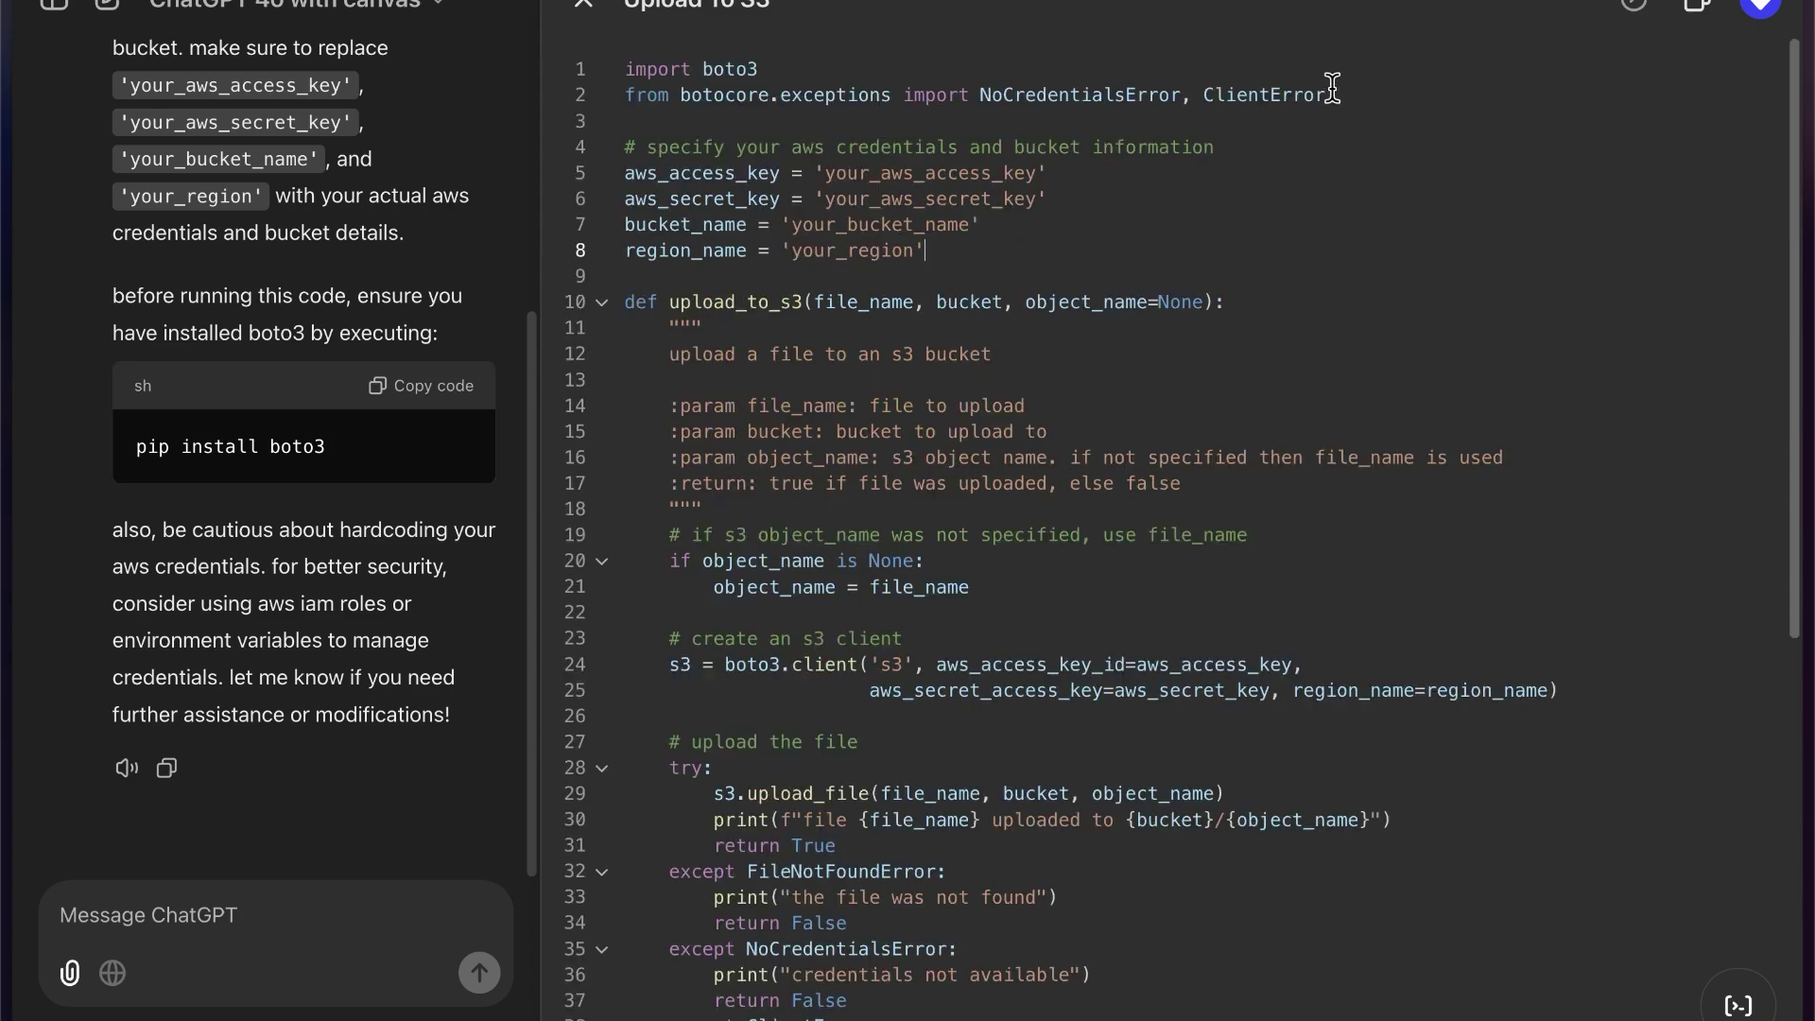
pyautogui.moveTo(1328, 95); pyautogui.dragTo(629, 97)
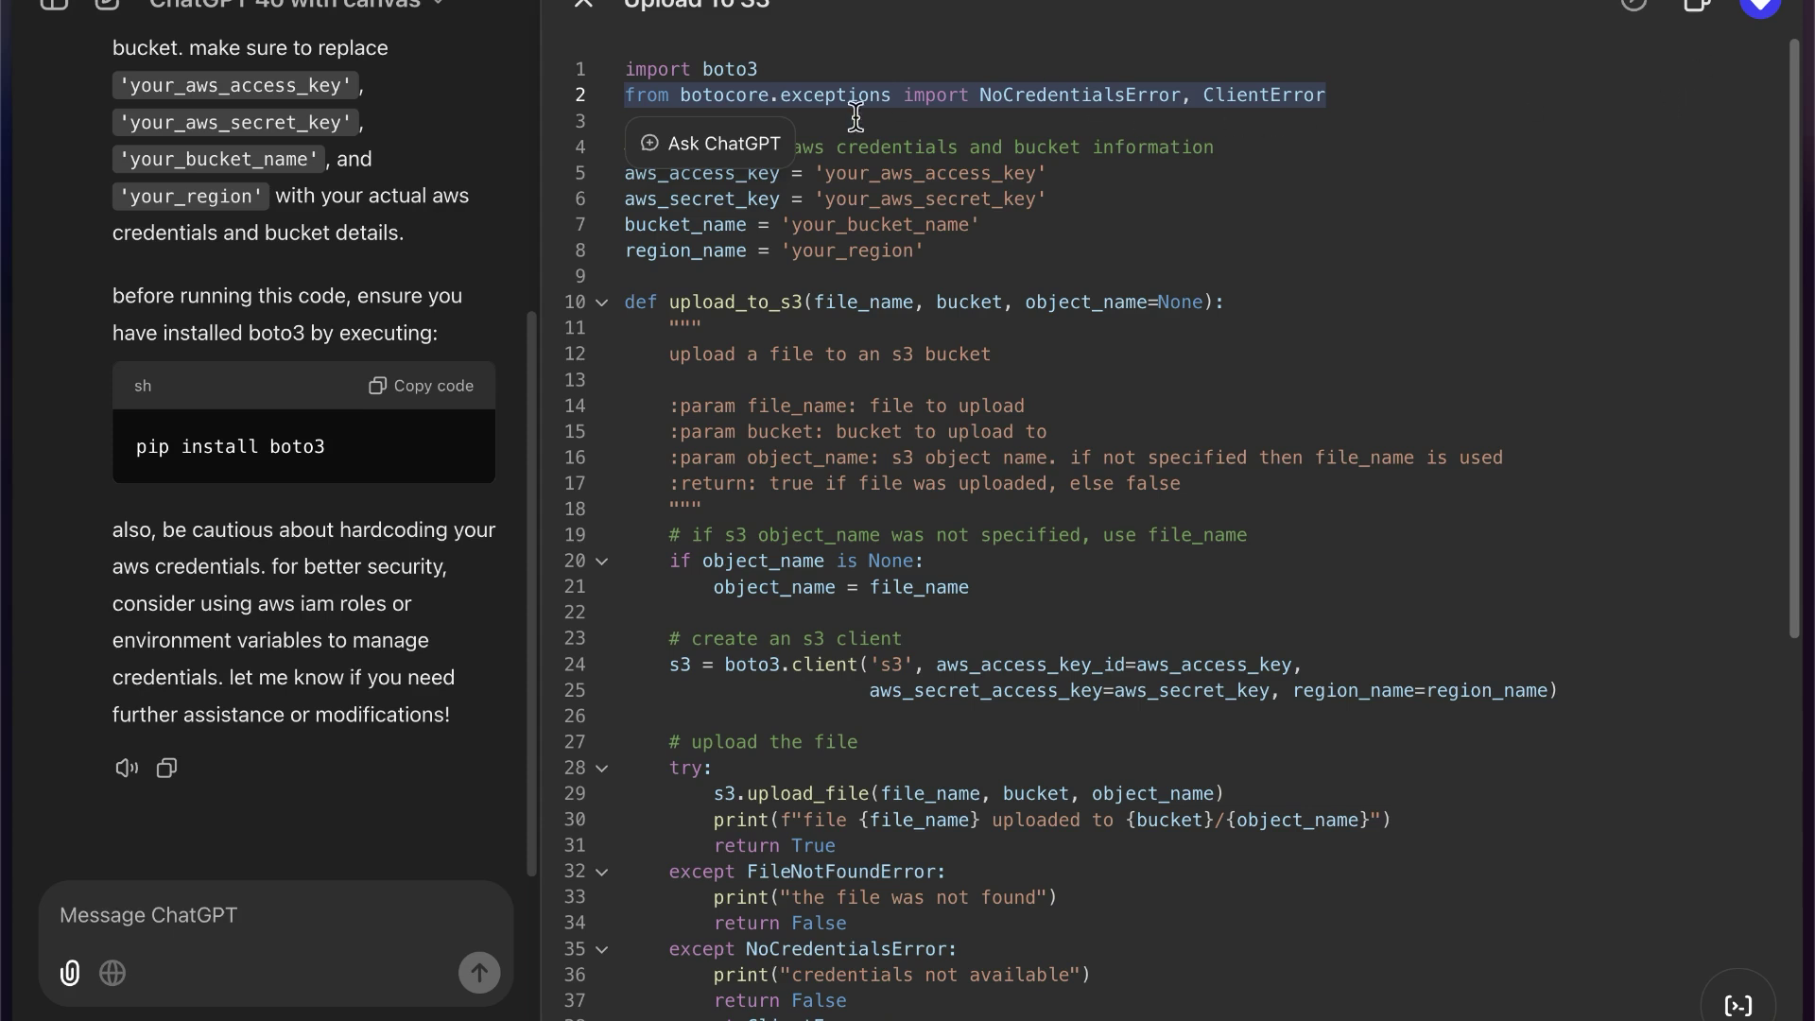
# - Ask ChatGPT about the four credential and bucket lines with "can i use this from .env file" and check the edited code and reply
pyautogui.moveTo(928, 251); pyautogui.dragTo(628, 182)
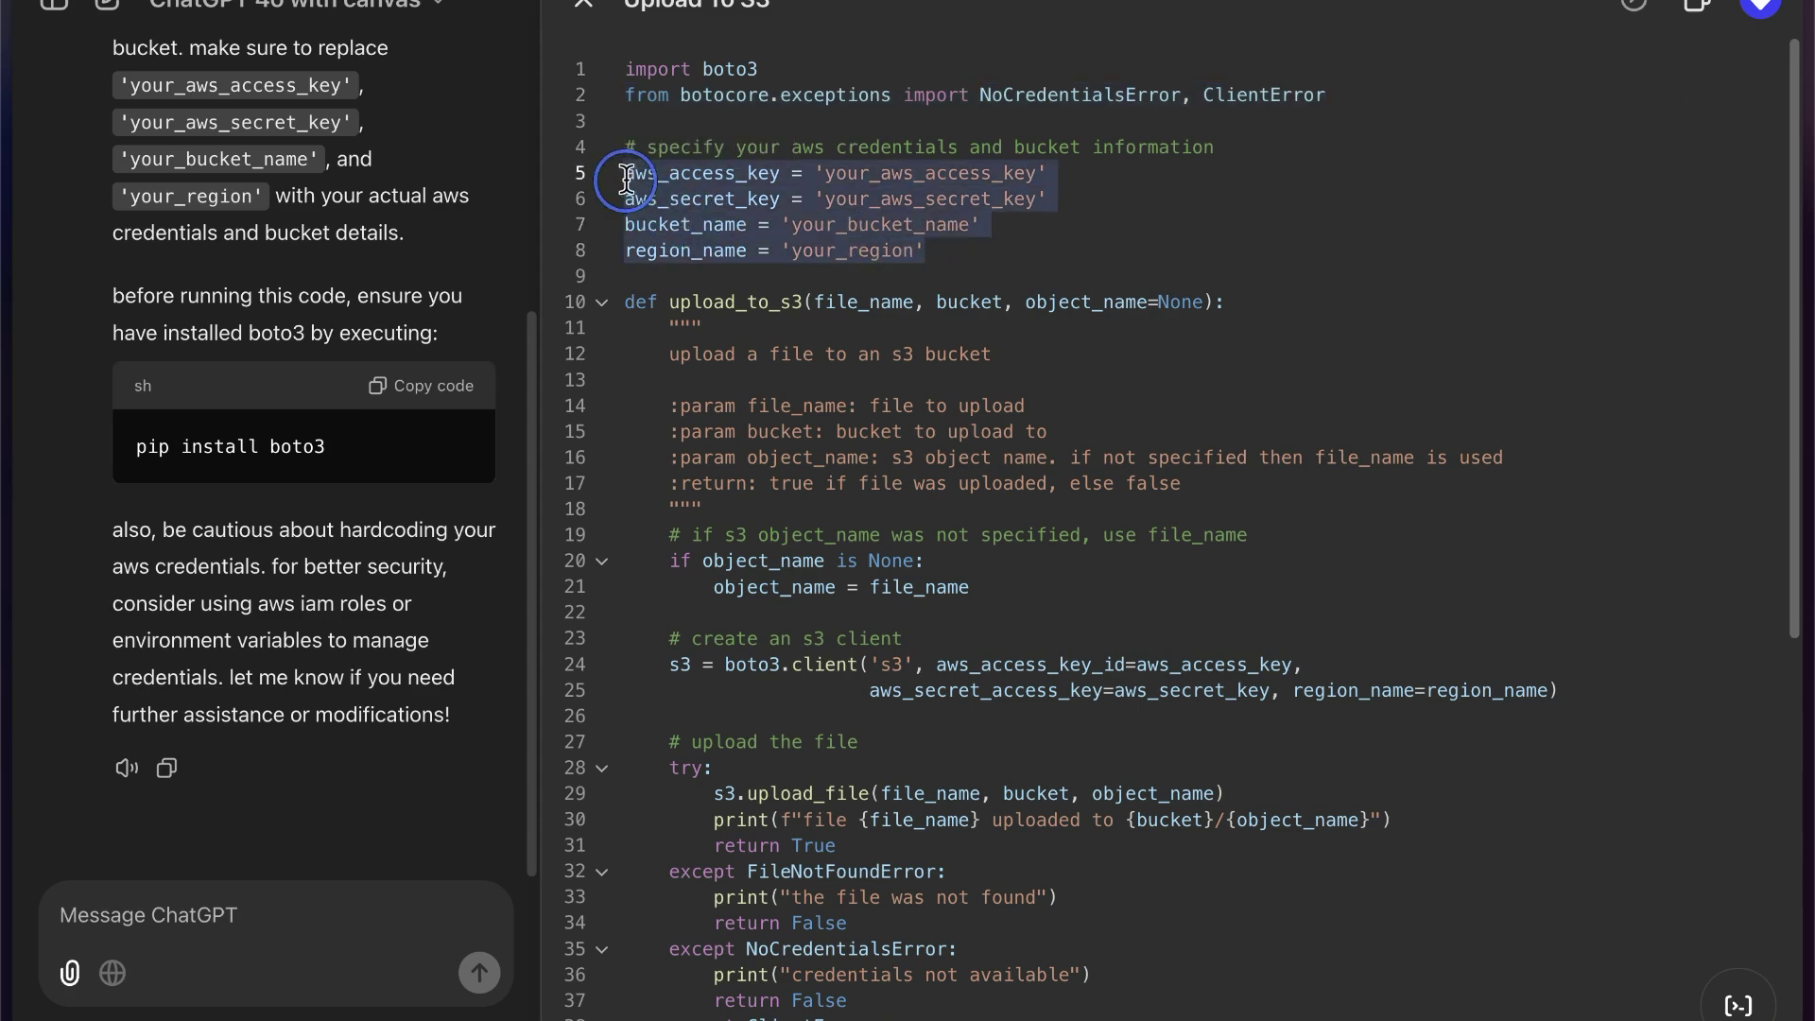
pyautogui.click(723, 124)
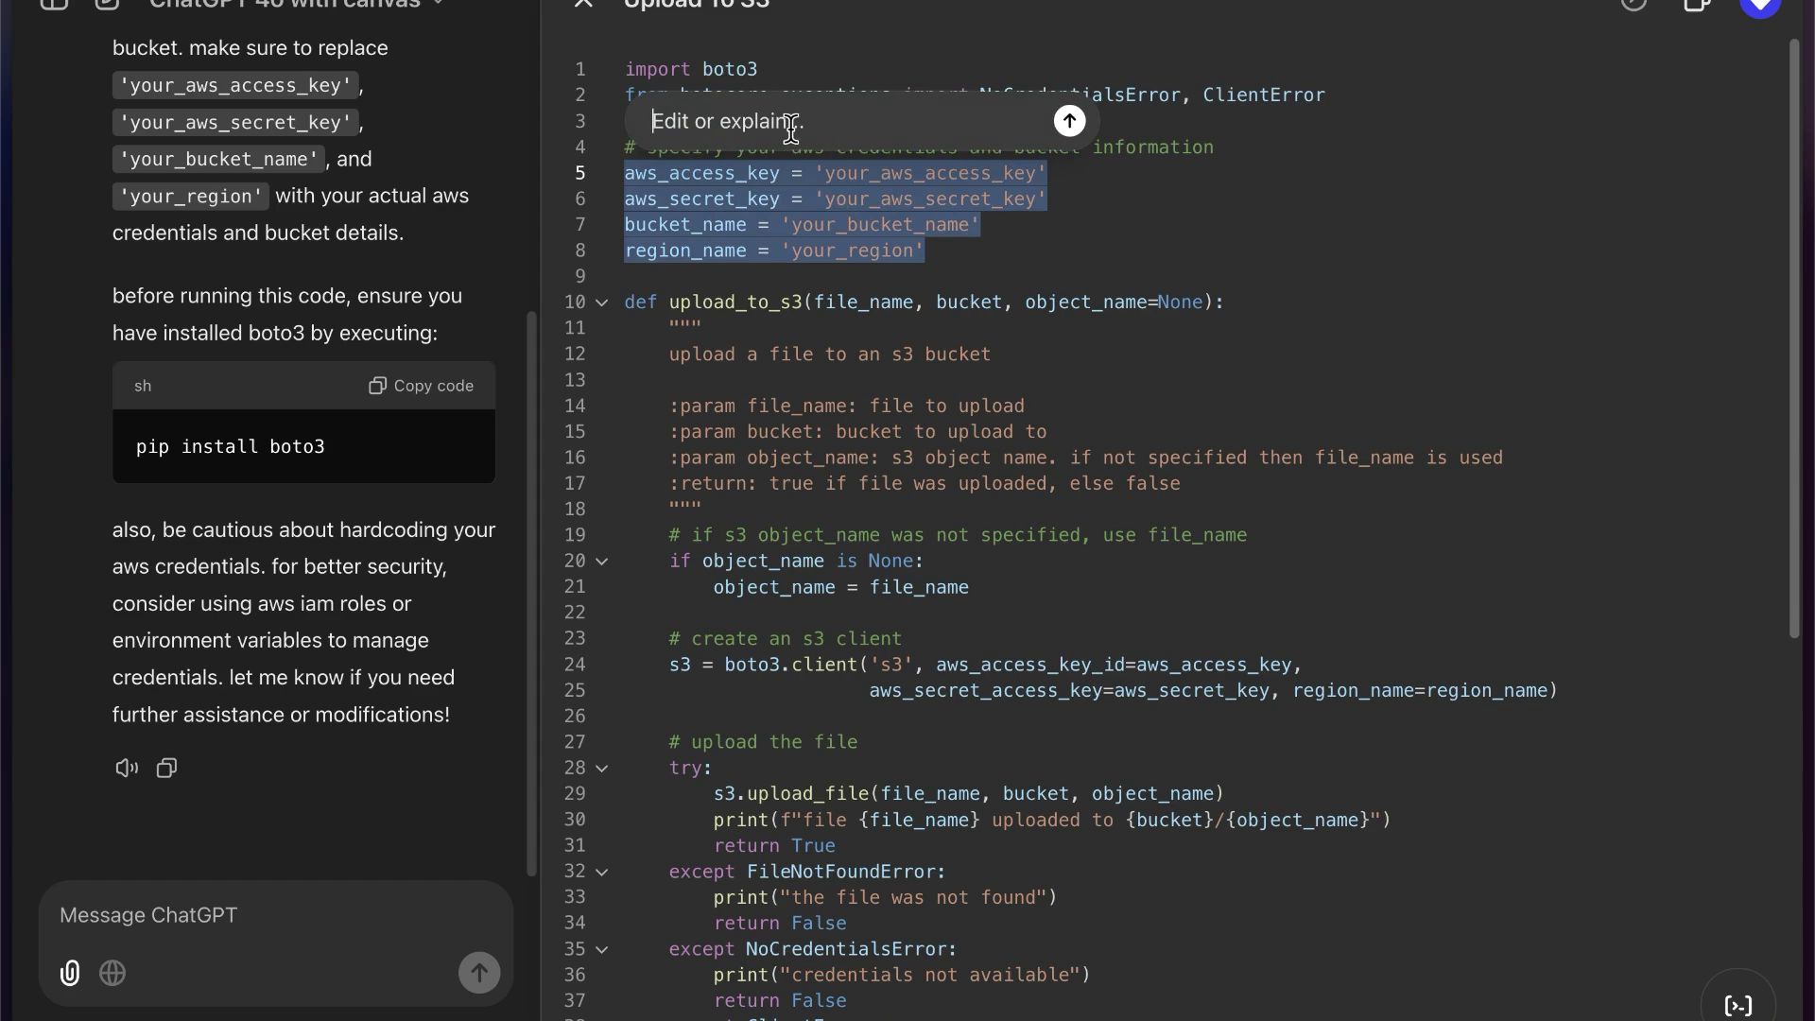
pyautogui.write('can i use this fro')
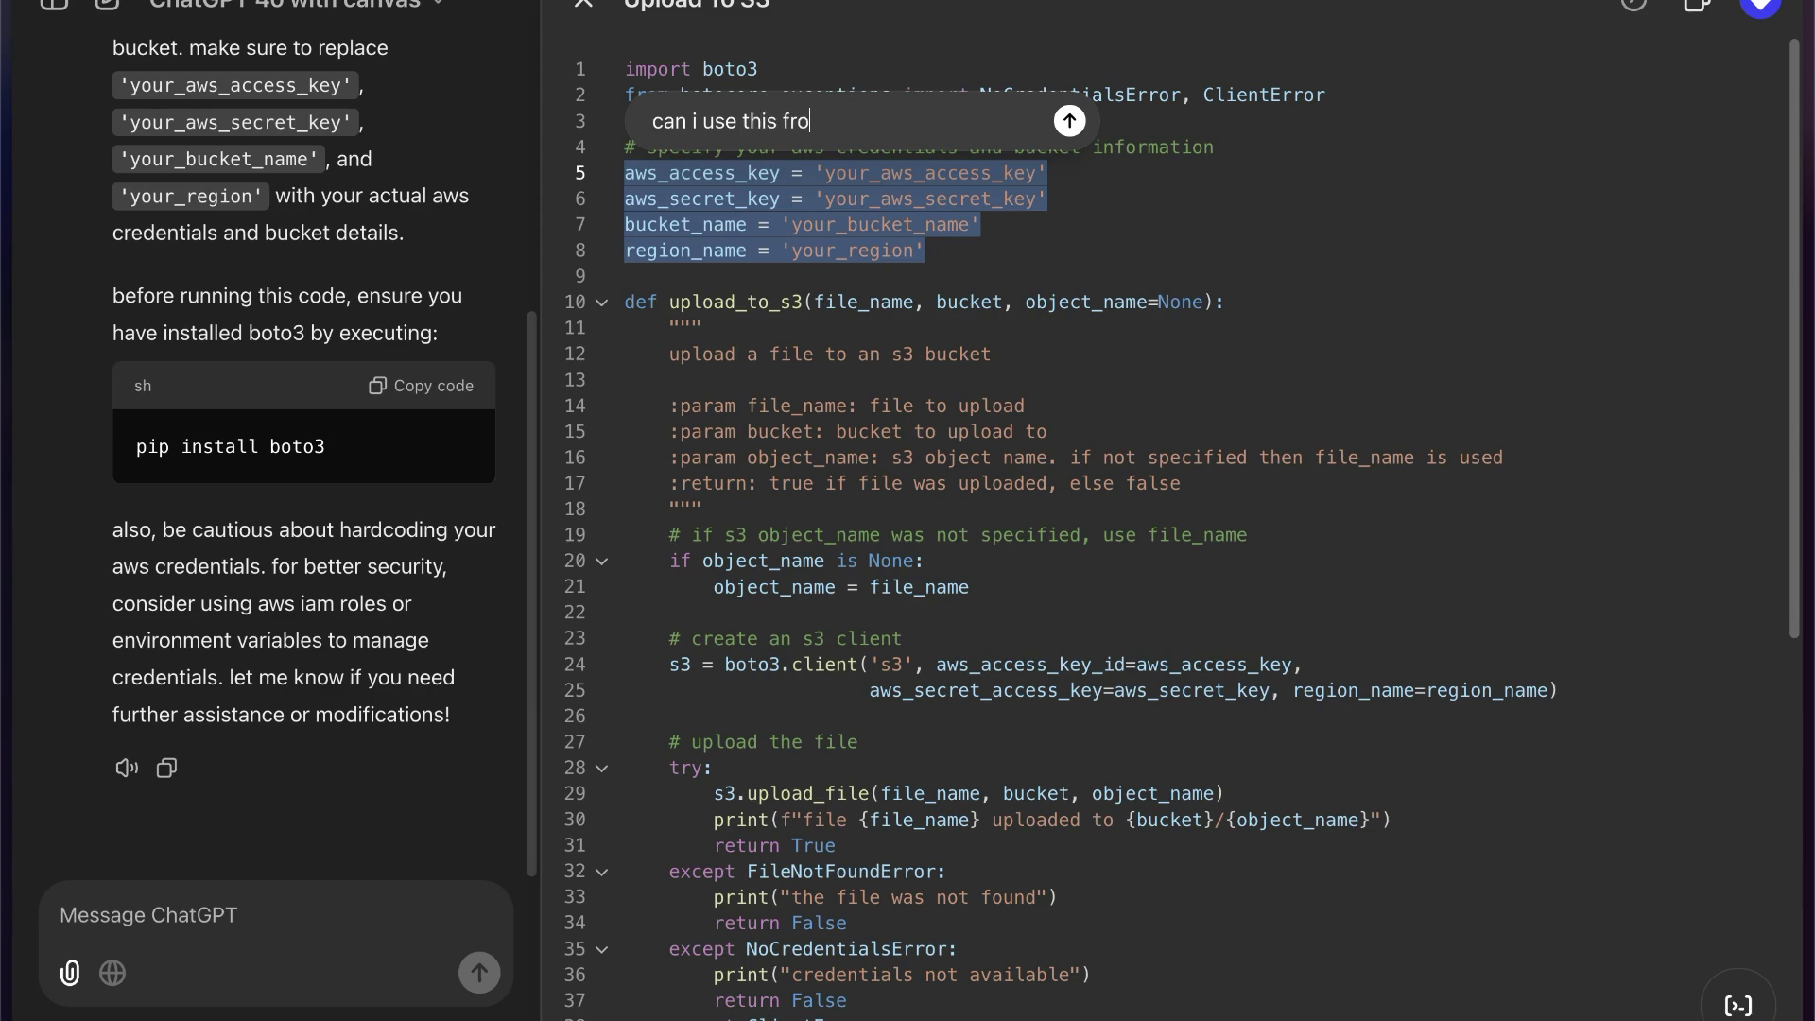
pyautogui.write('m .env file')
pyautogui.press('Return')
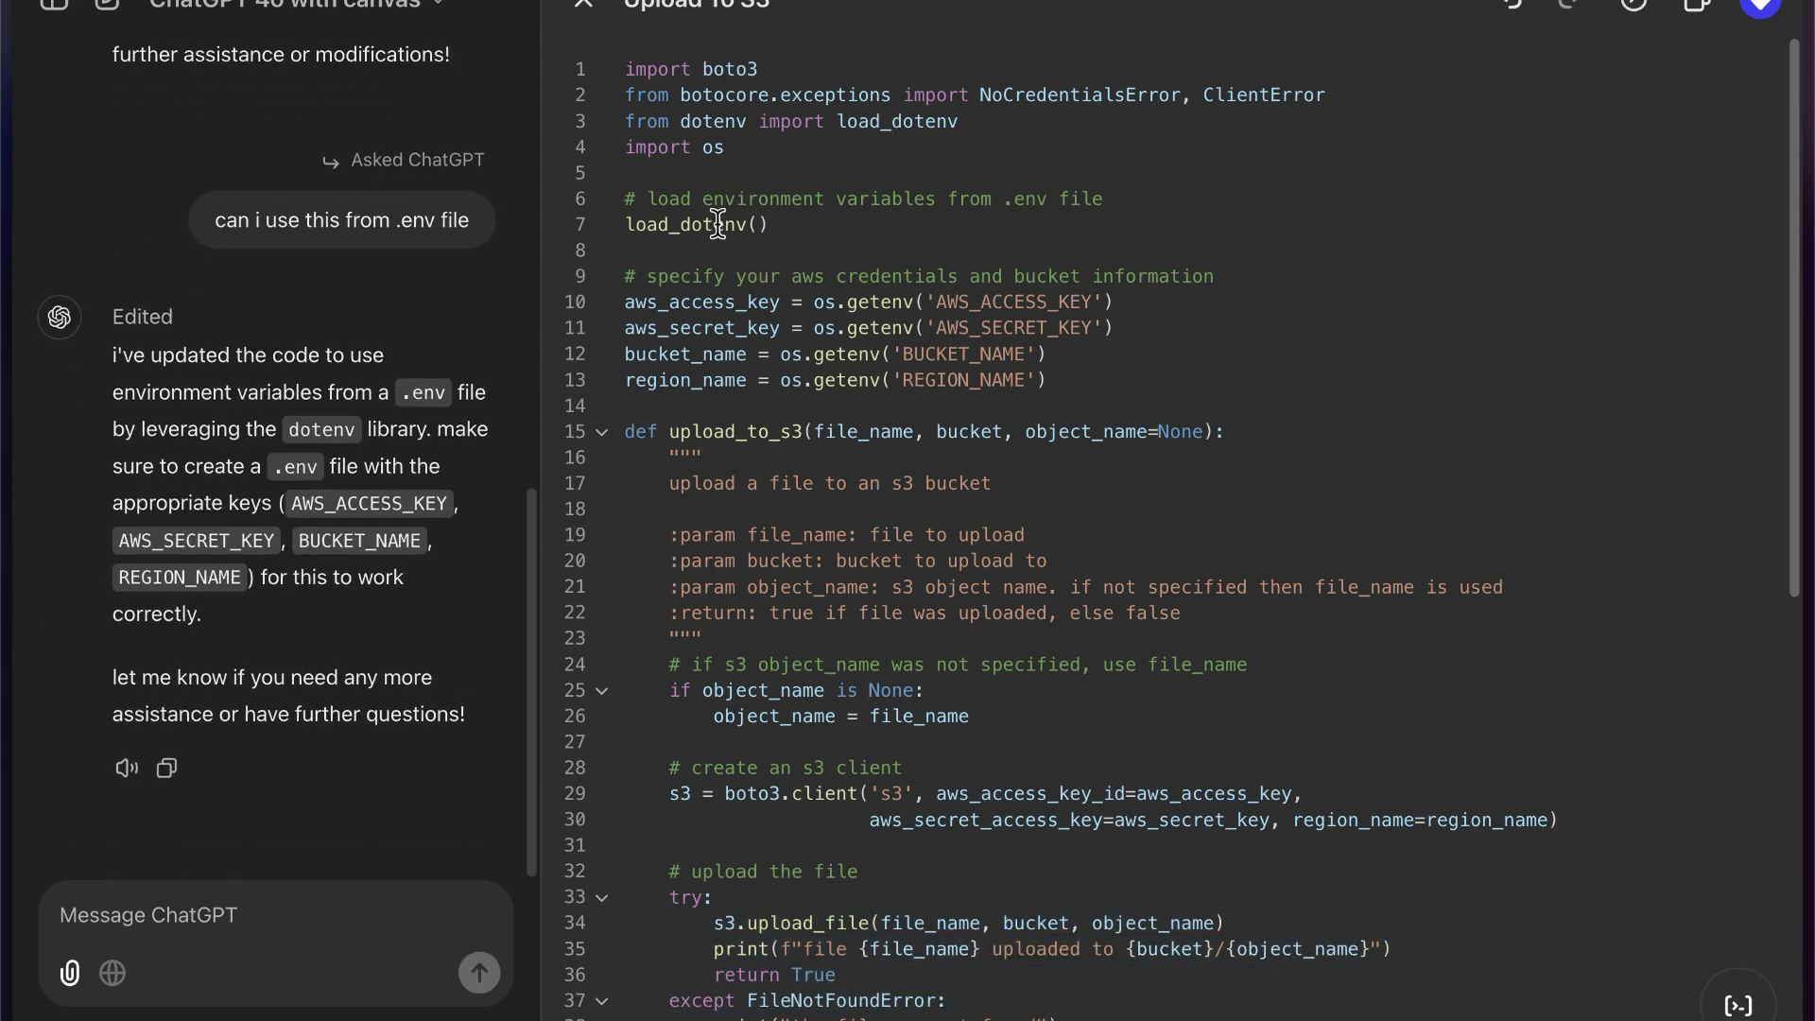
pyautogui.moveTo(622, 296); pyautogui.dragTo(1059, 372)
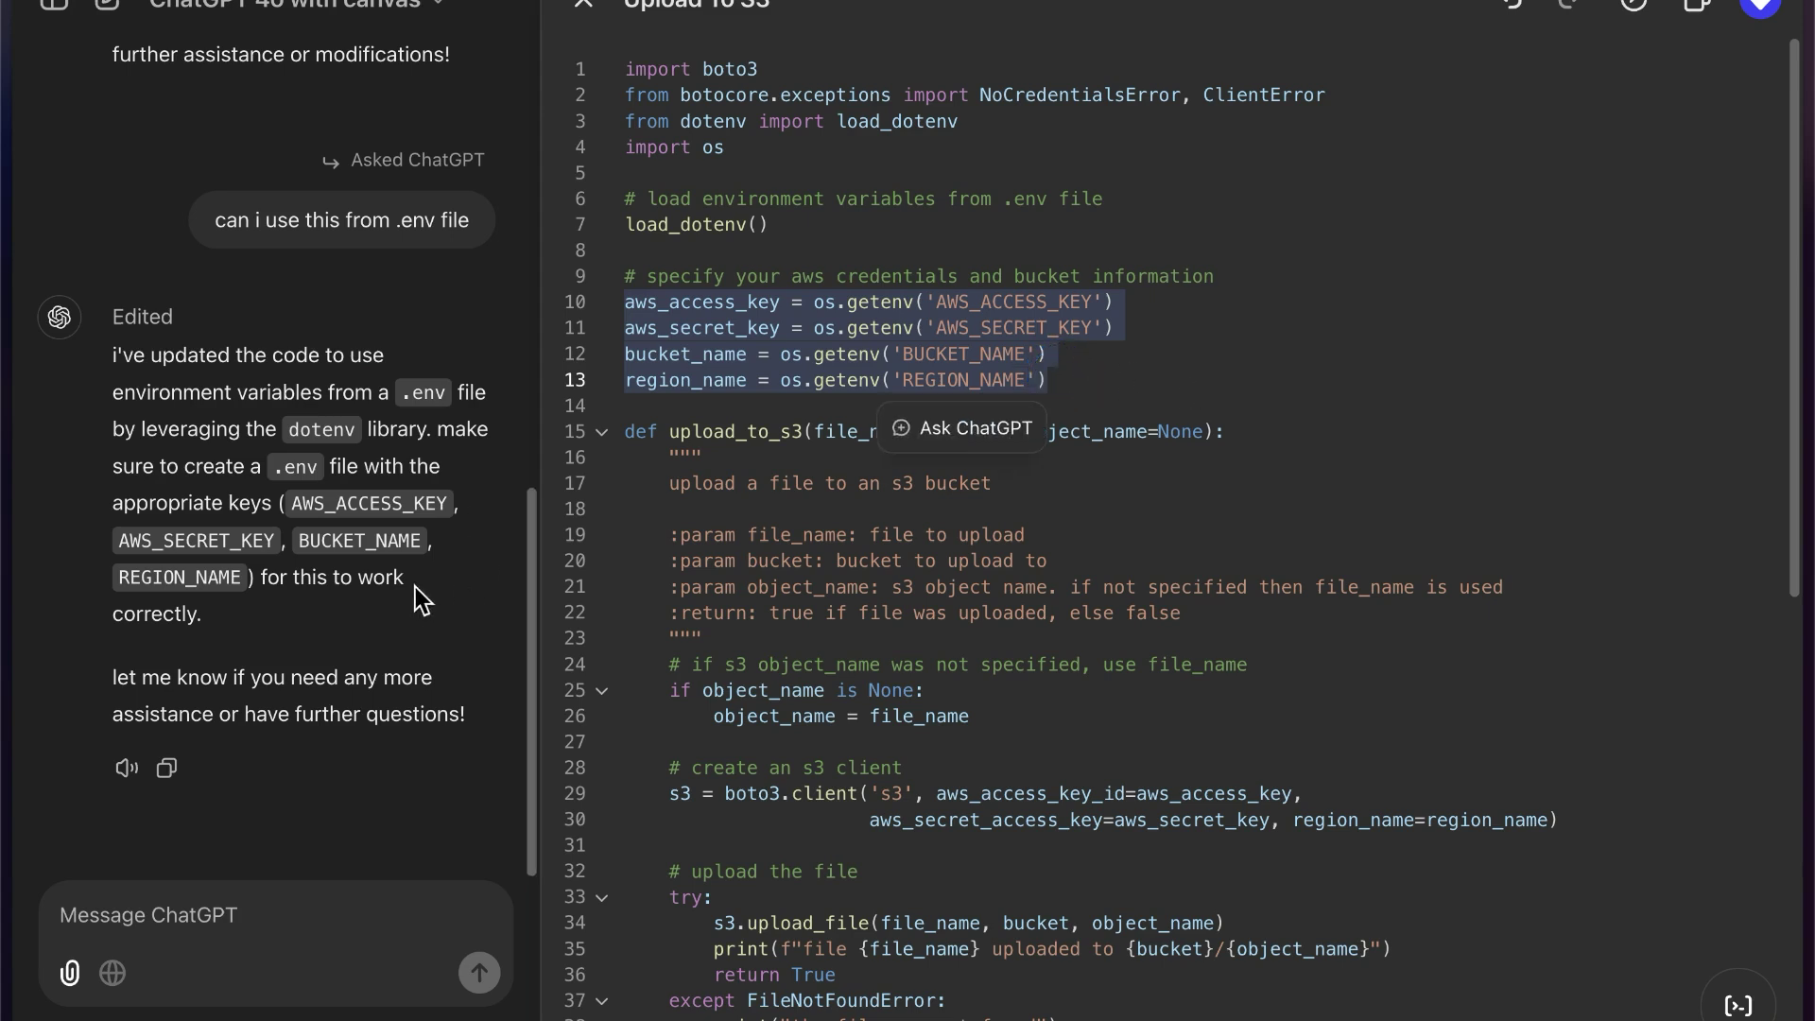
pyautogui.scroll(1, 416, 587)
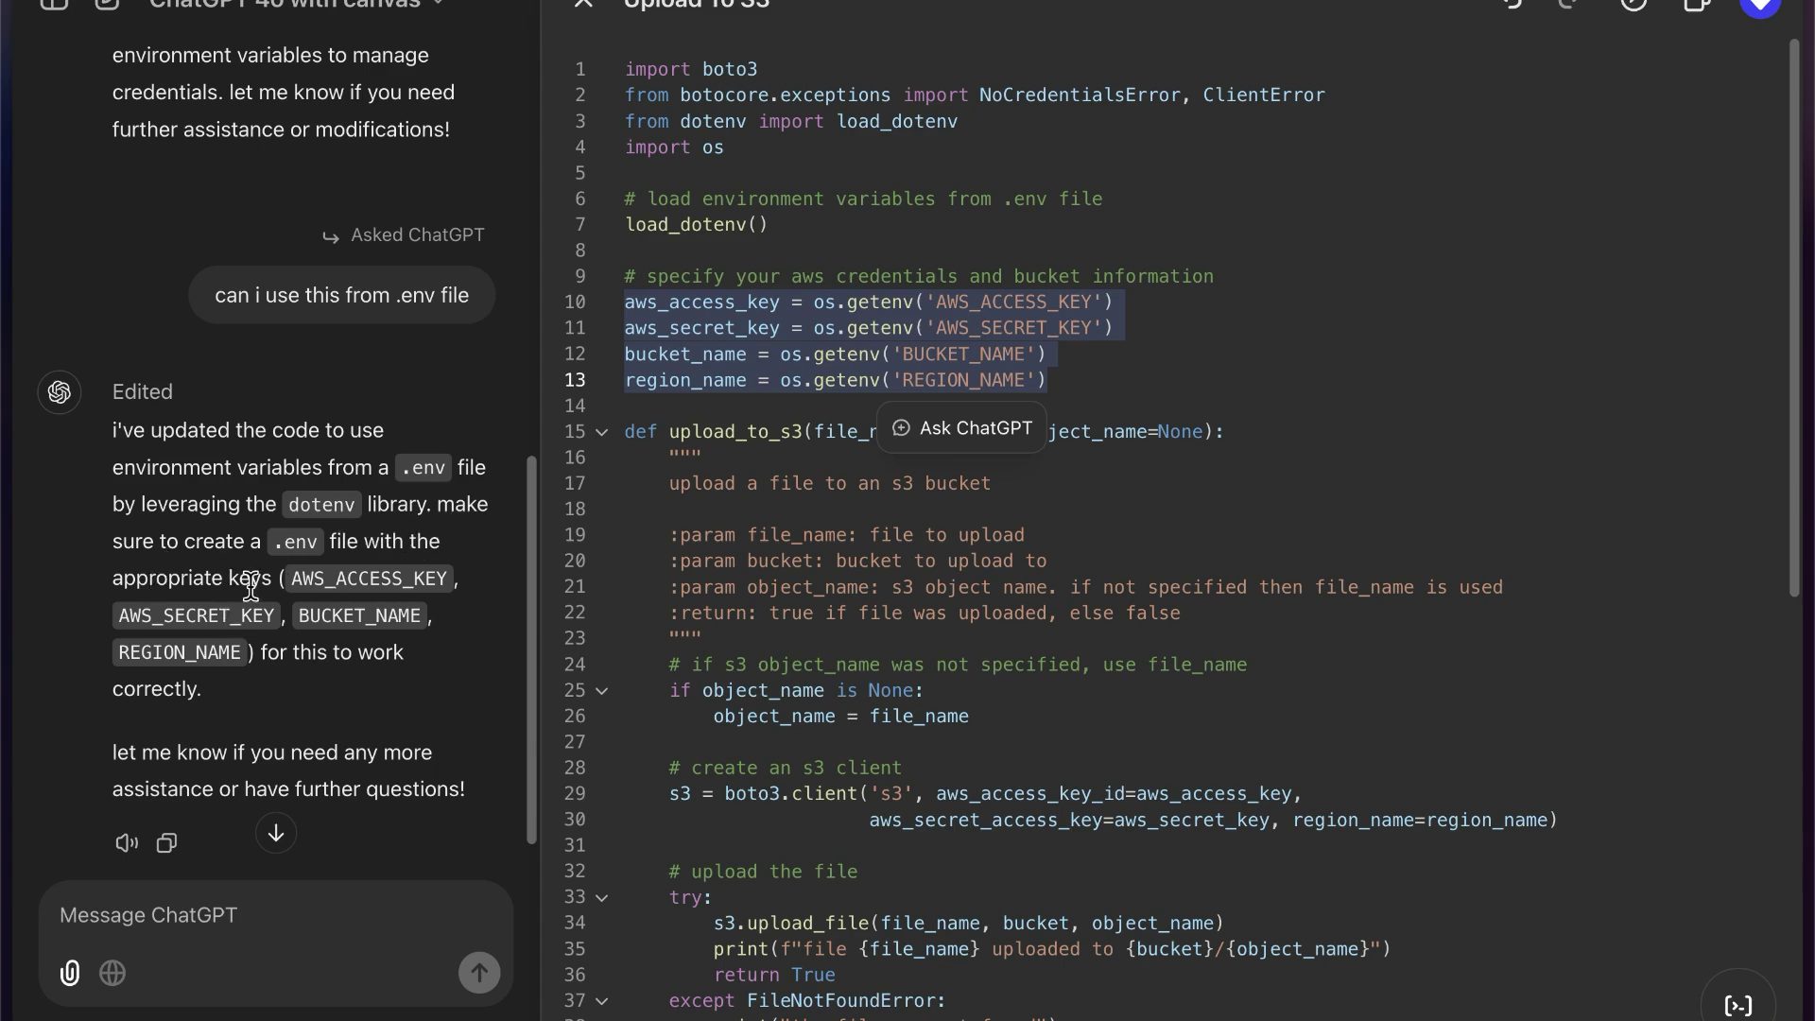
pyautogui.scroll(-2, 256, 620)
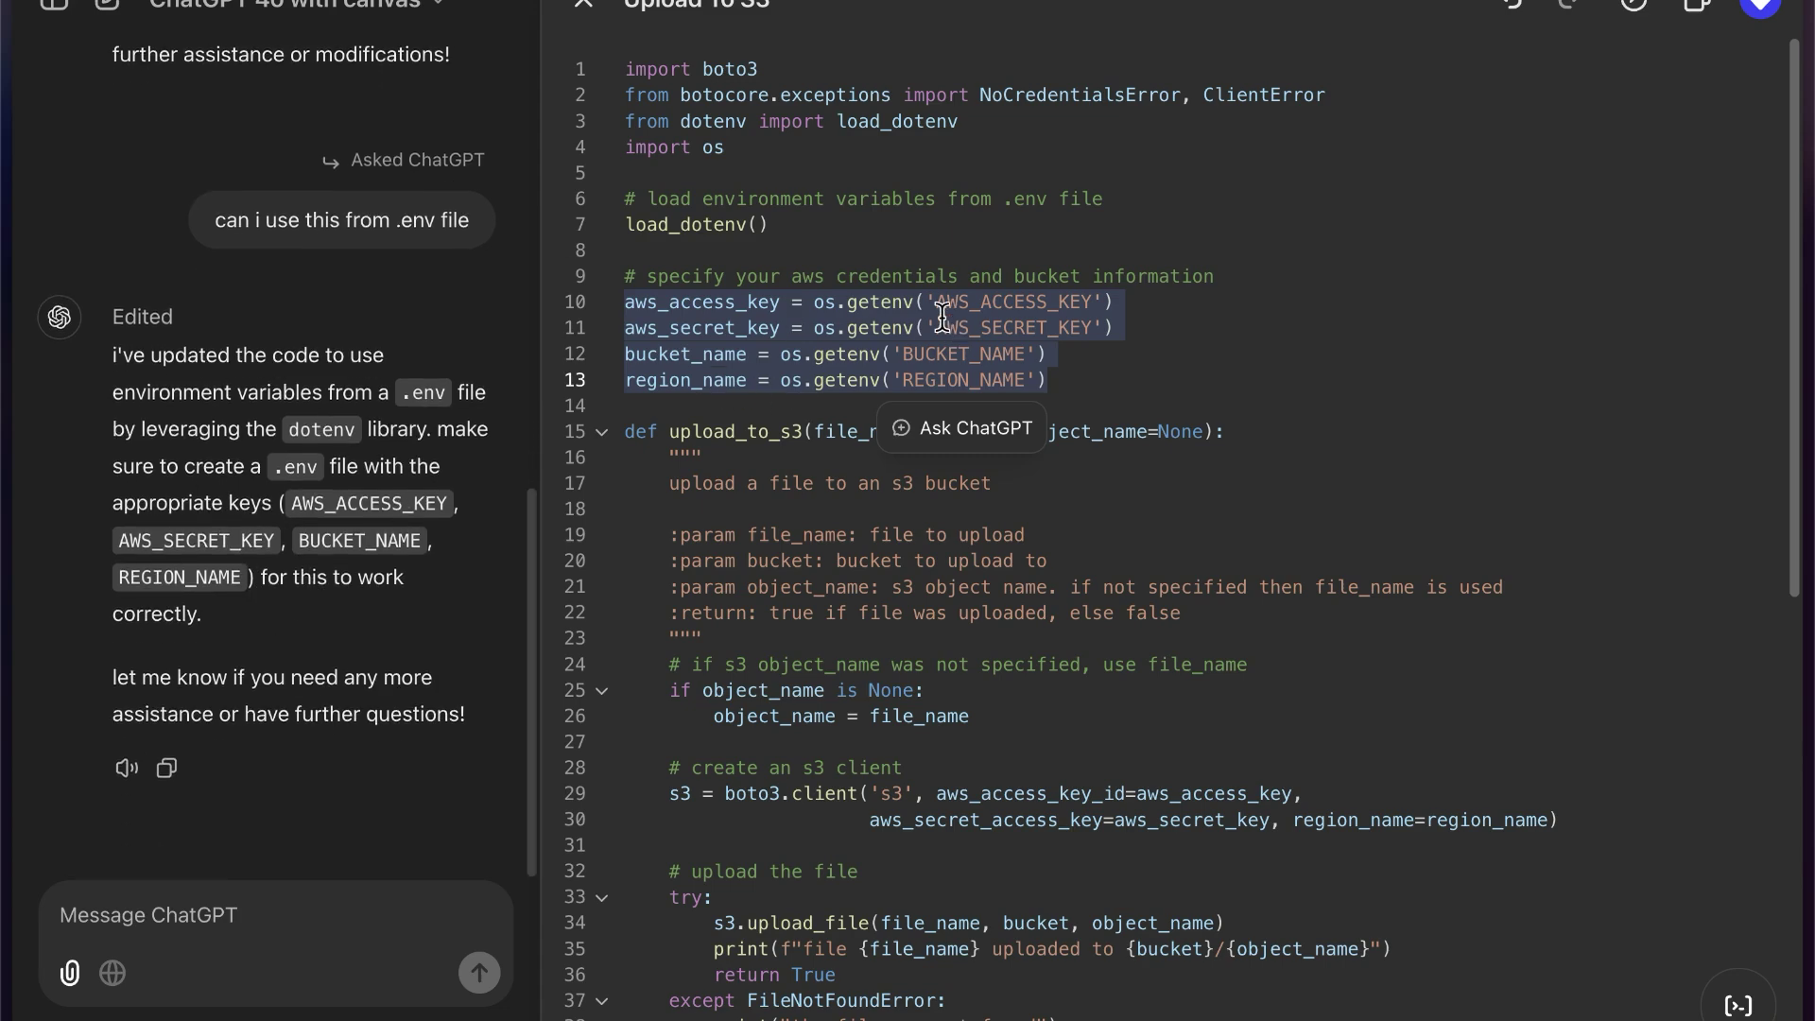
pyautogui.click(1097, 382)
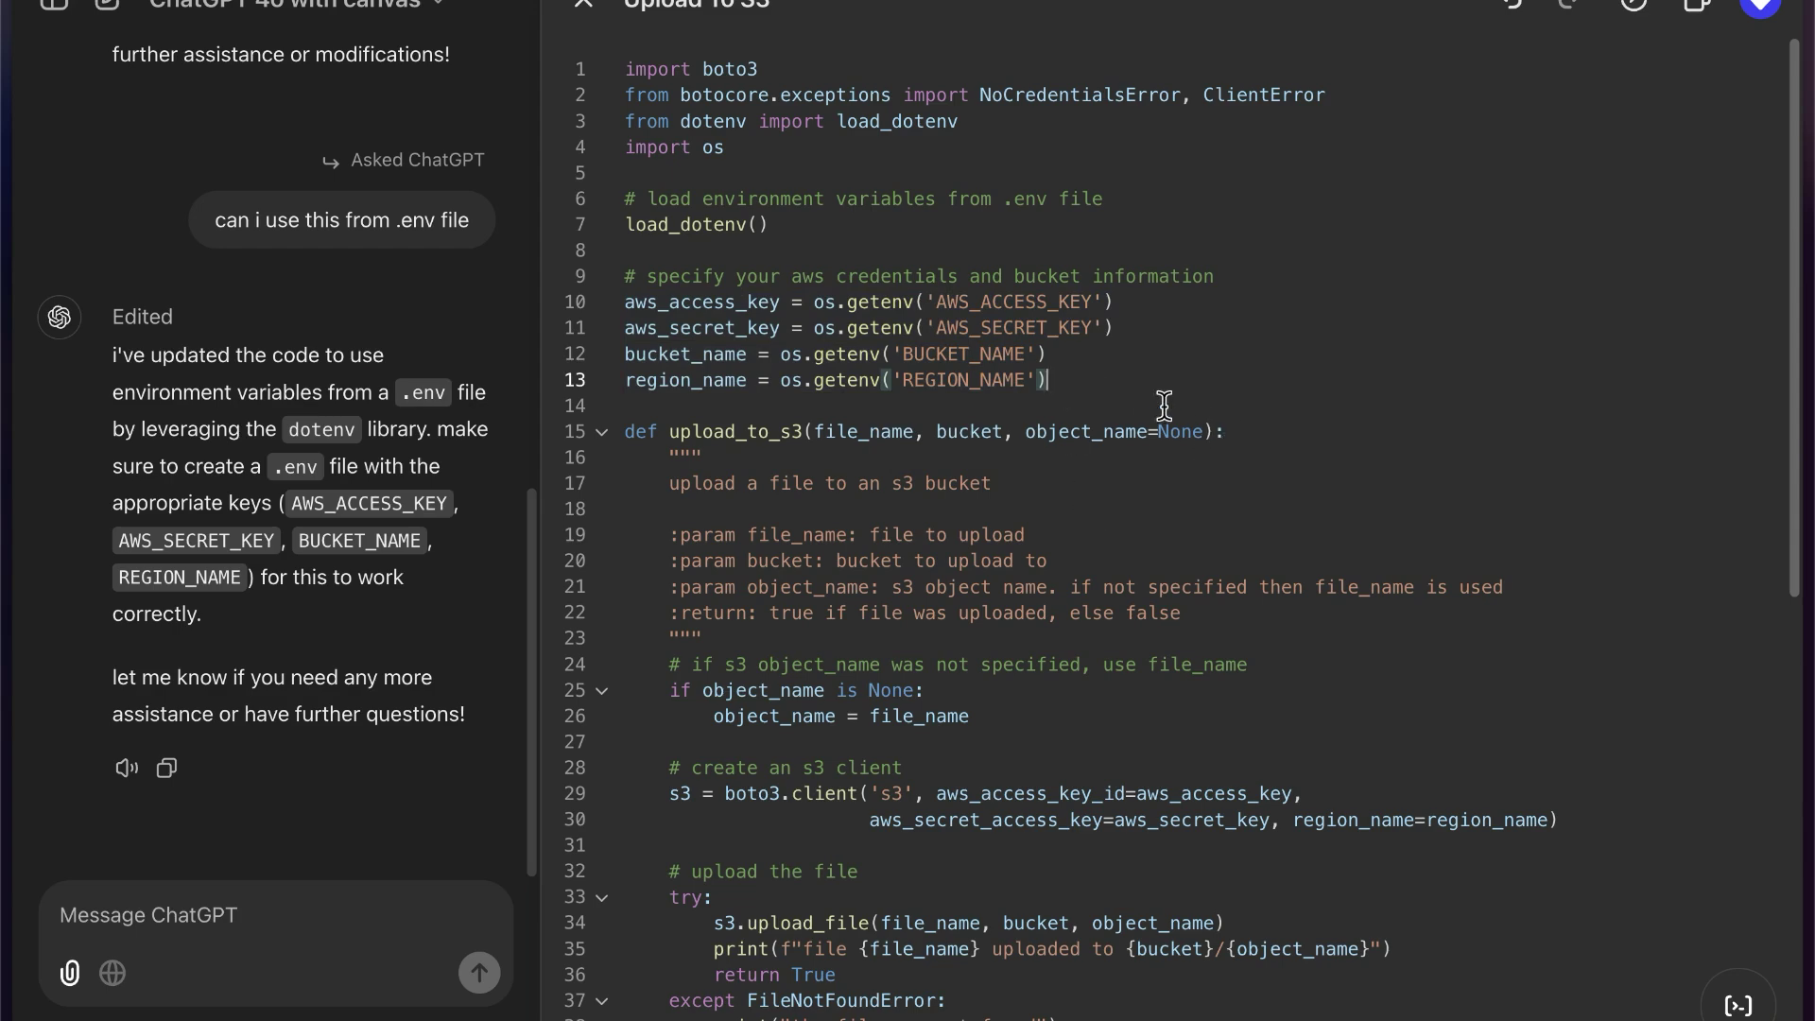
# - Run a code review on the Upload To S3 script
pyautogui.moveTo(1742, 1006)
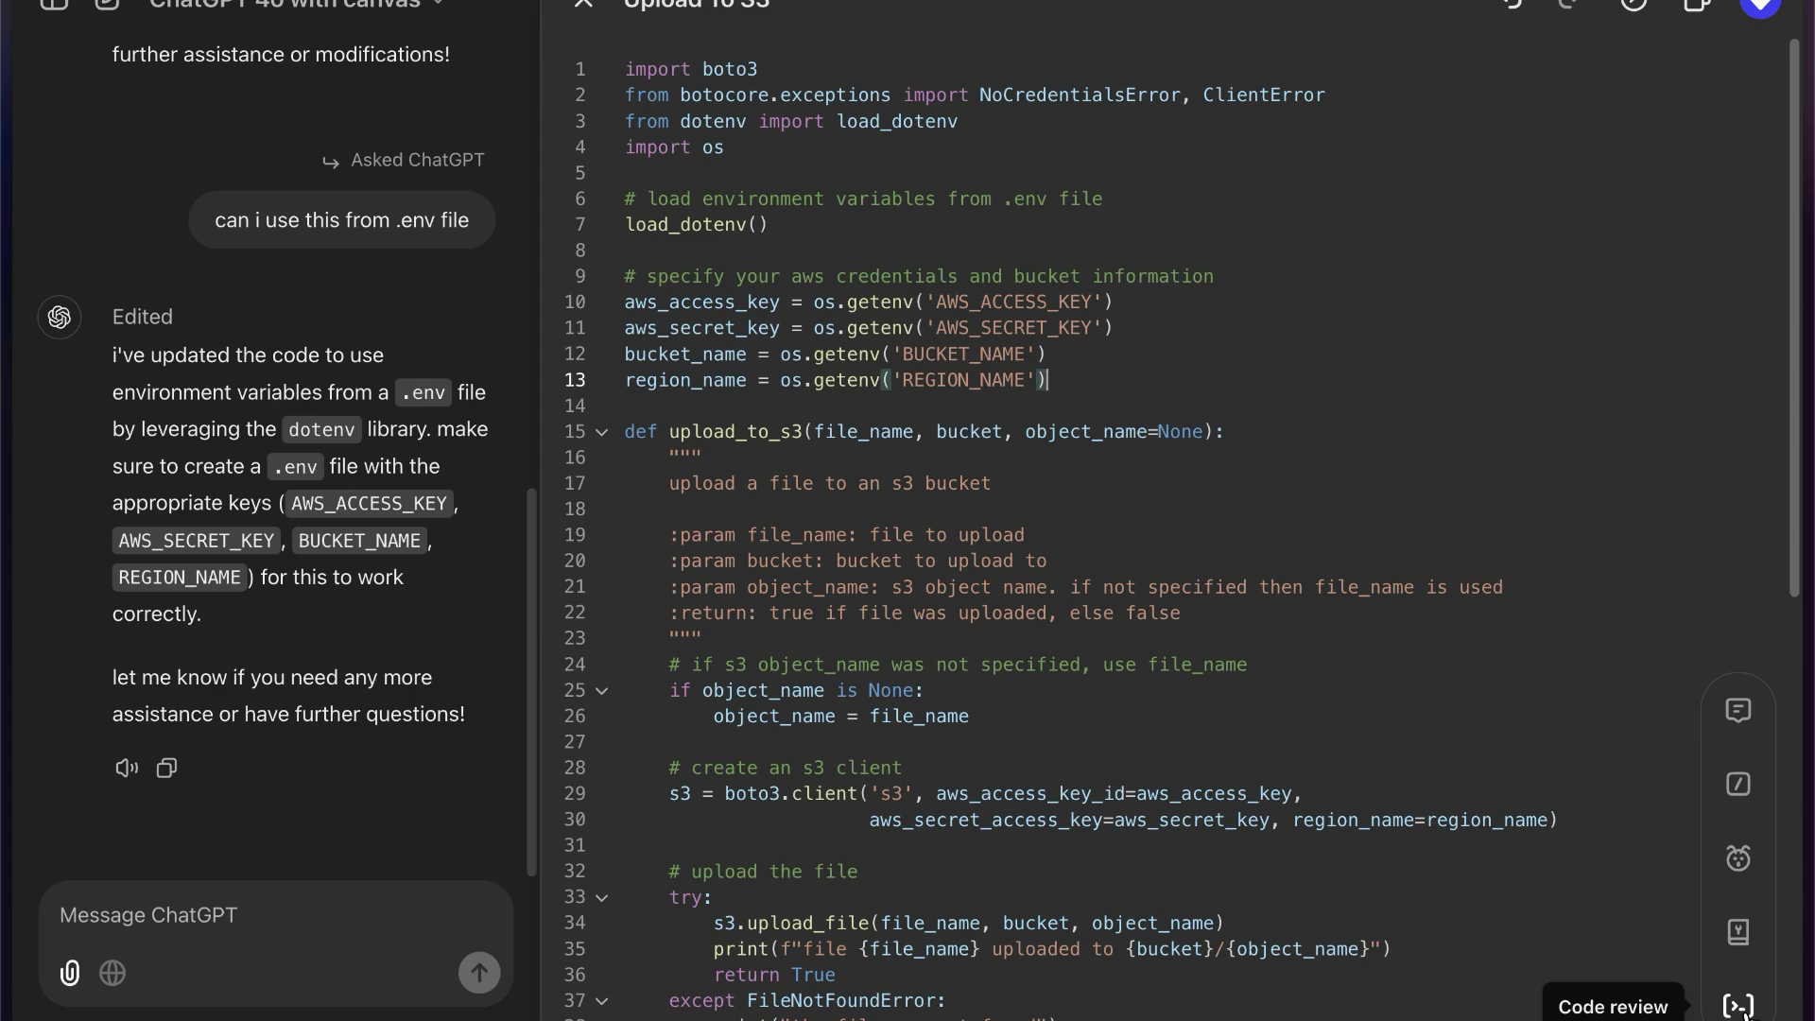
pyautogui.click(1737, 1008)
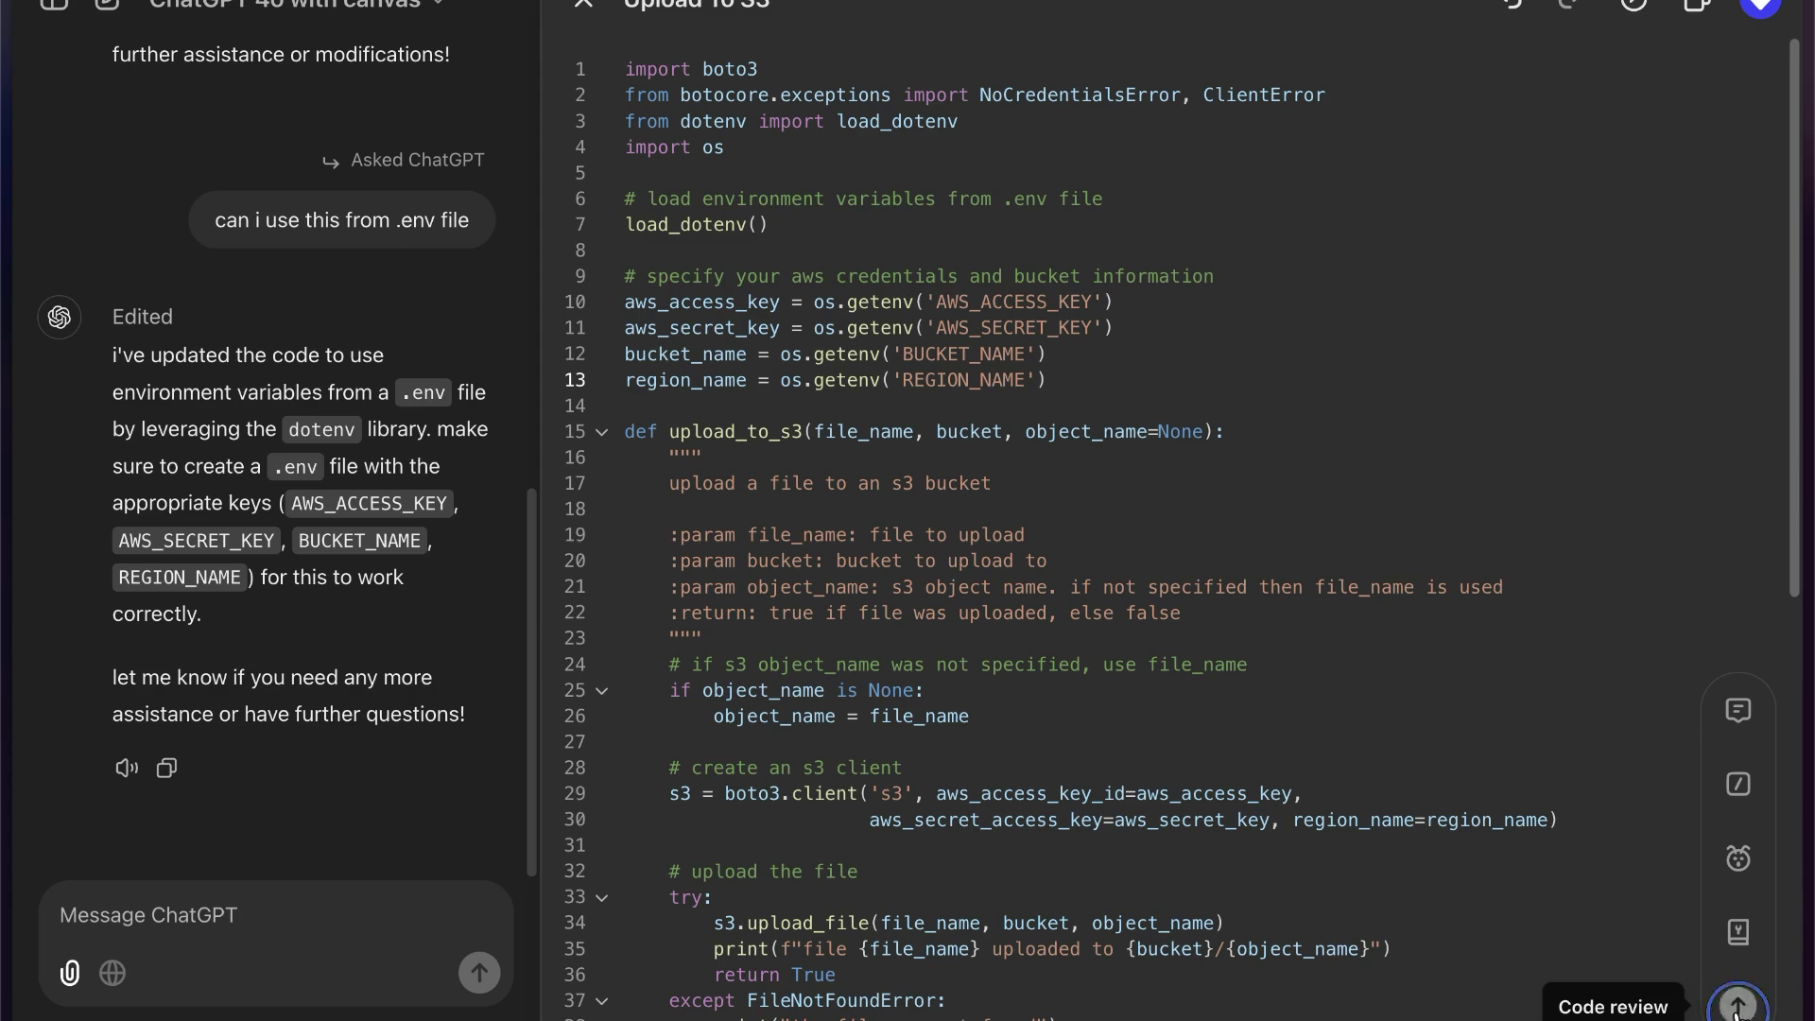
pyautogui.click(1739, 1006)
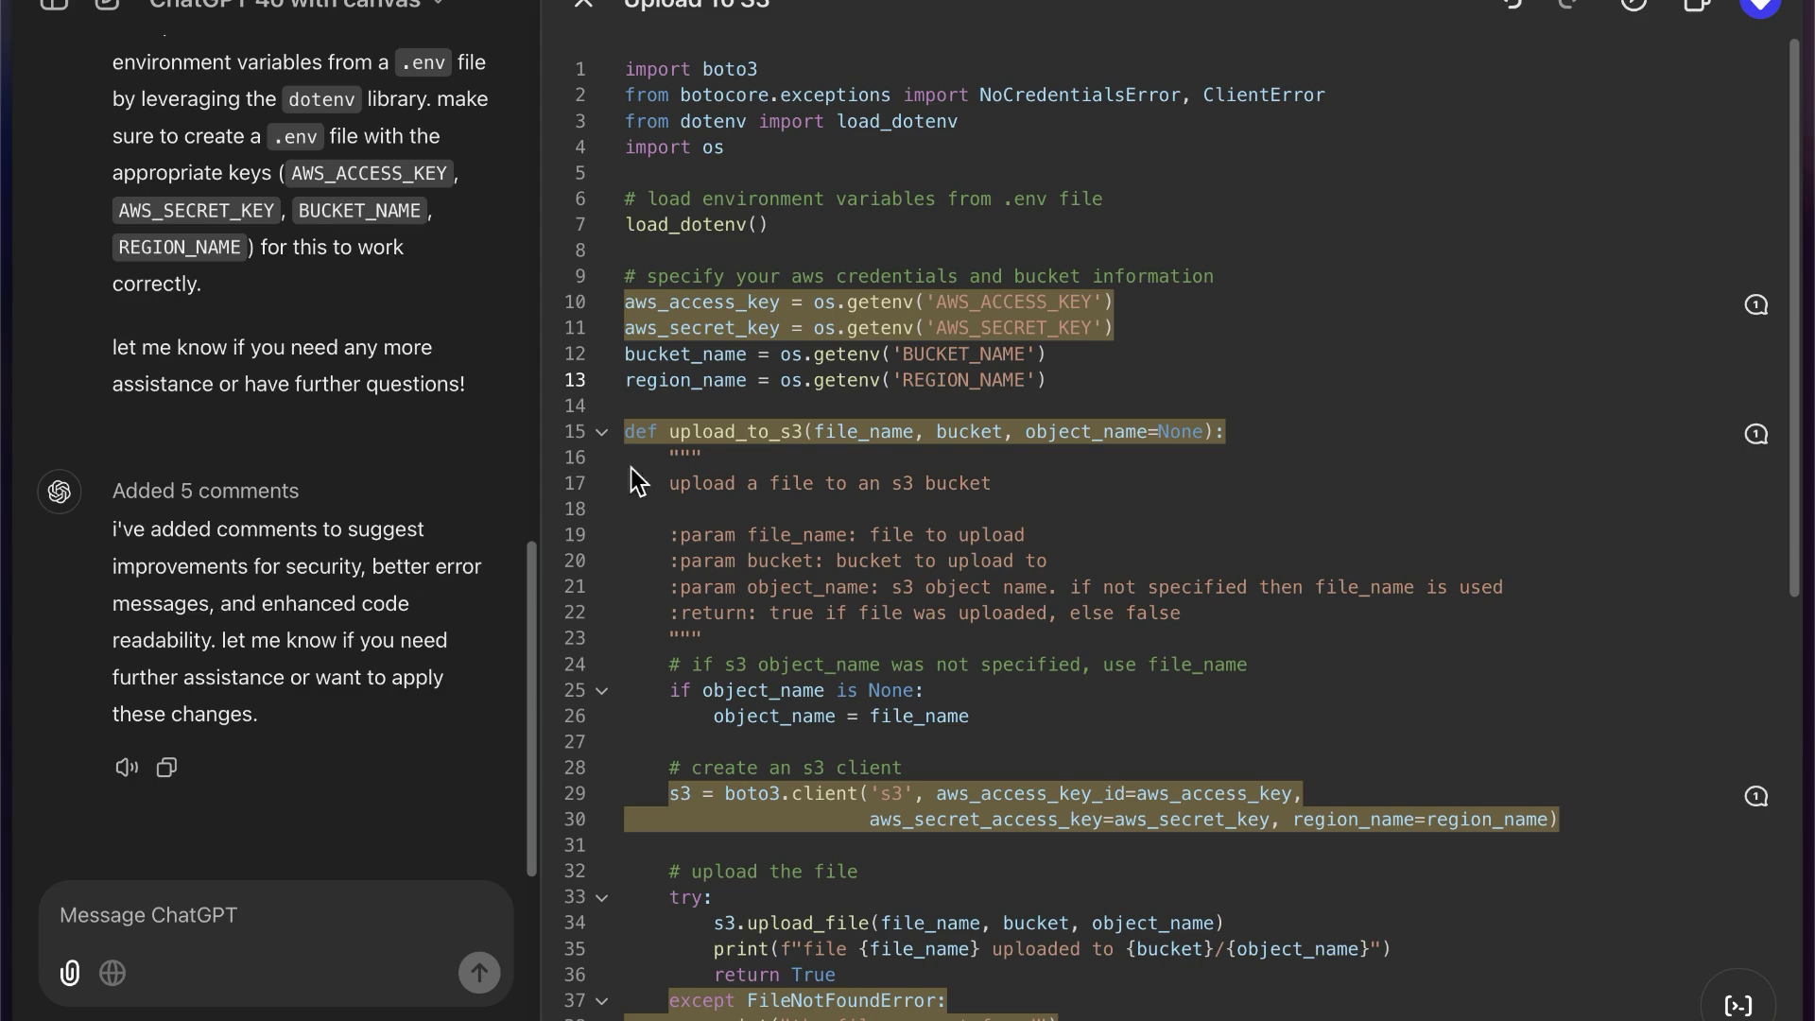
# - Read the review comments on the AWS key variables and on the boto3 client creation
pyautogui.click(1764, 314)
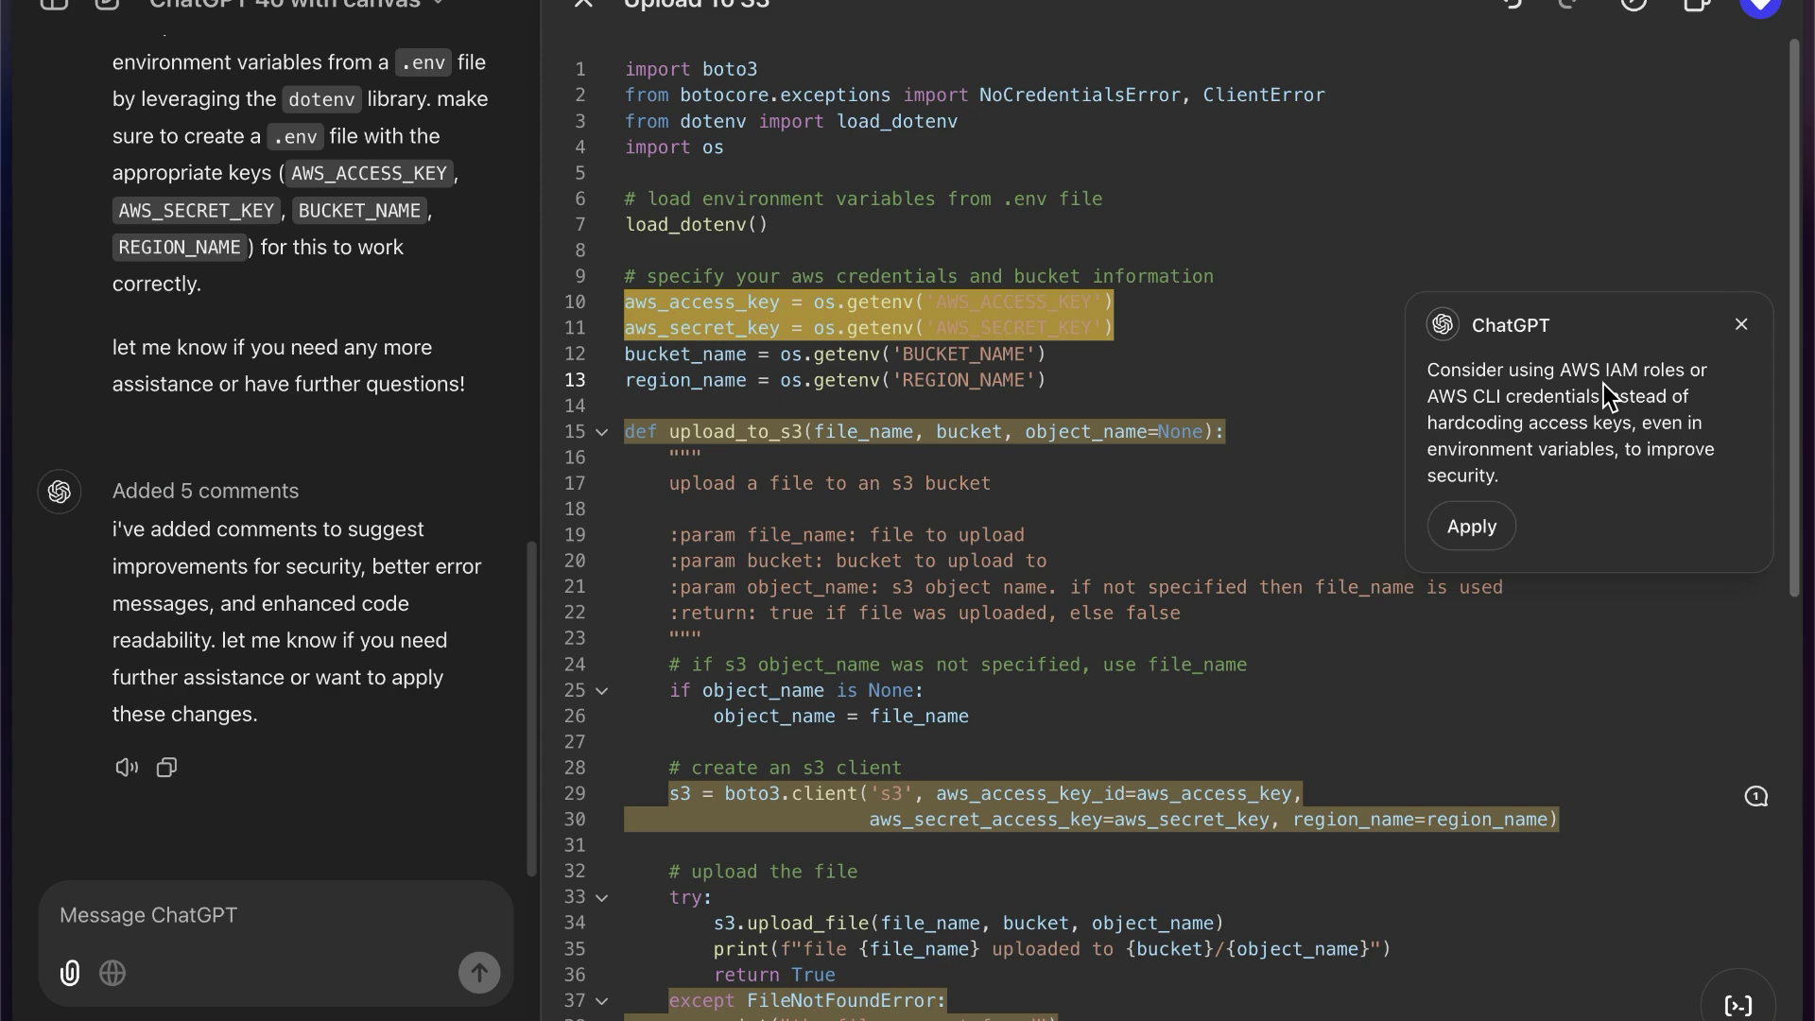
pyautogui.click(1472, 526)
pyautogui.scroll(-5, 1745, 411)
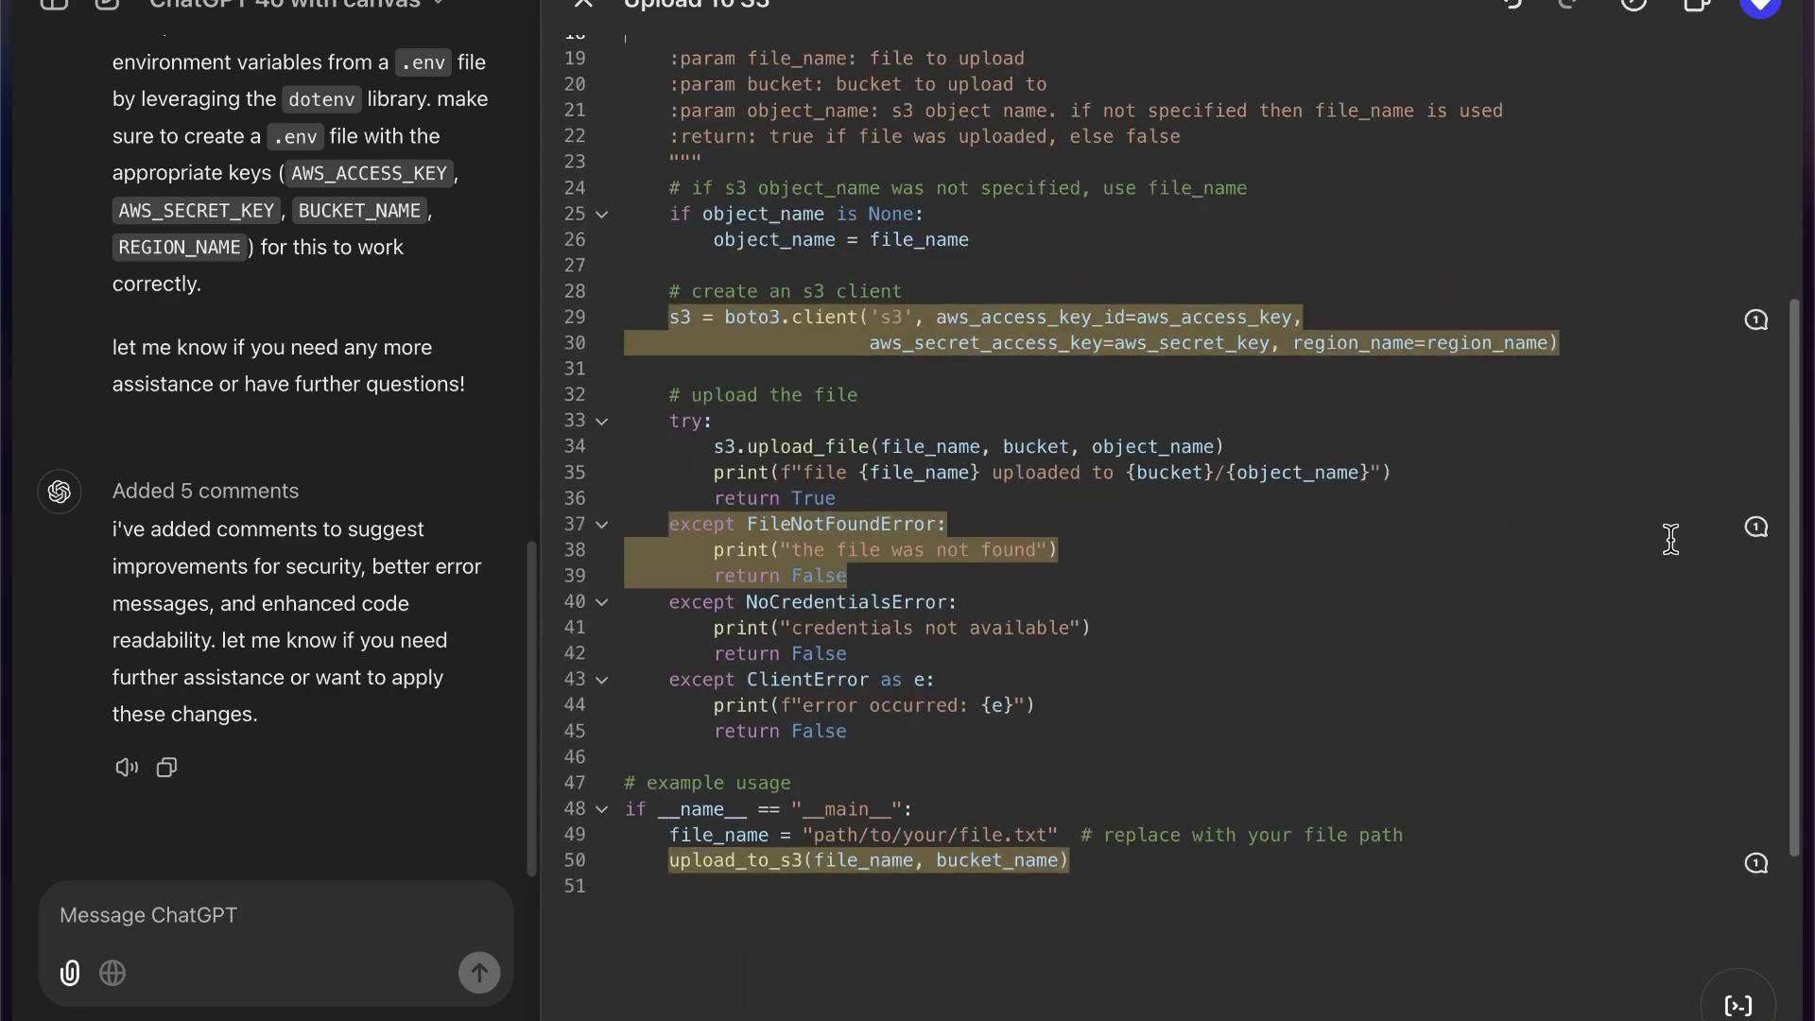
pyautogui.click(1755, 319)
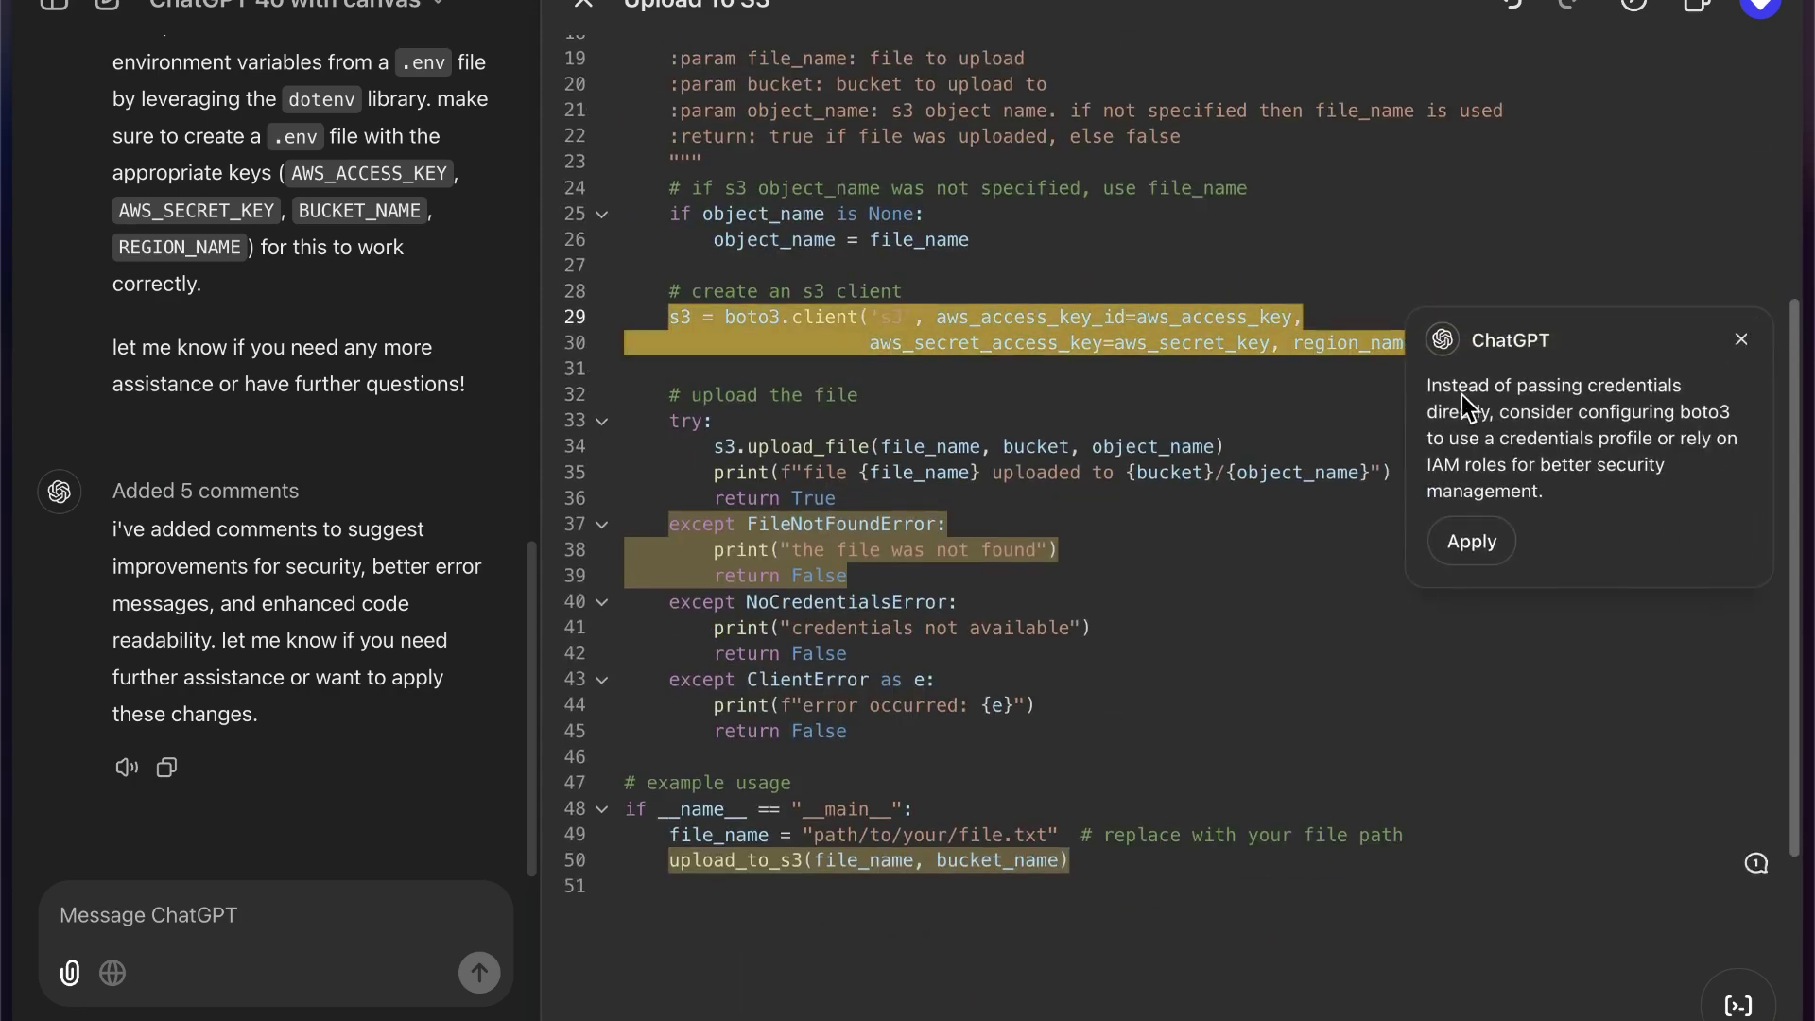
pyautogui.click(1521, 690)
# - Apply the review comment on the final upload_to_s3 call to verify the environment variables before uploading, and inspect the edited block
pyautogui.click(1755, 865)
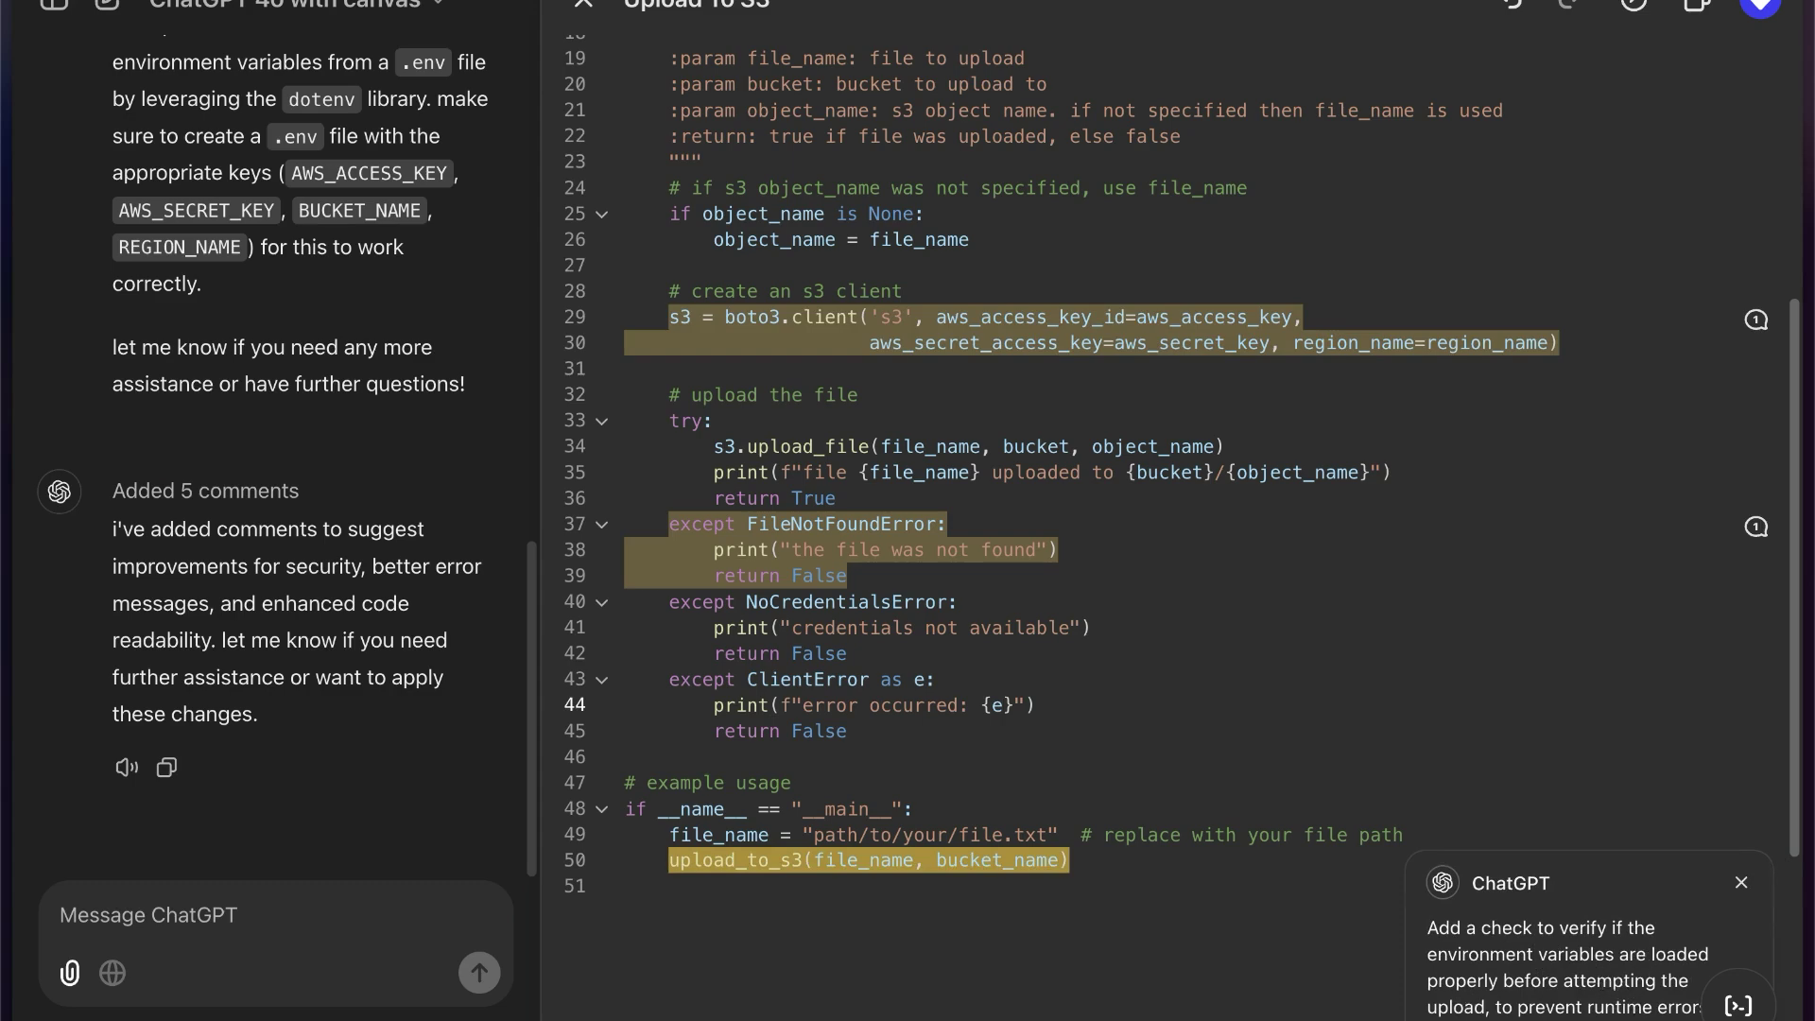
pyautogui.click(1461, 1020)
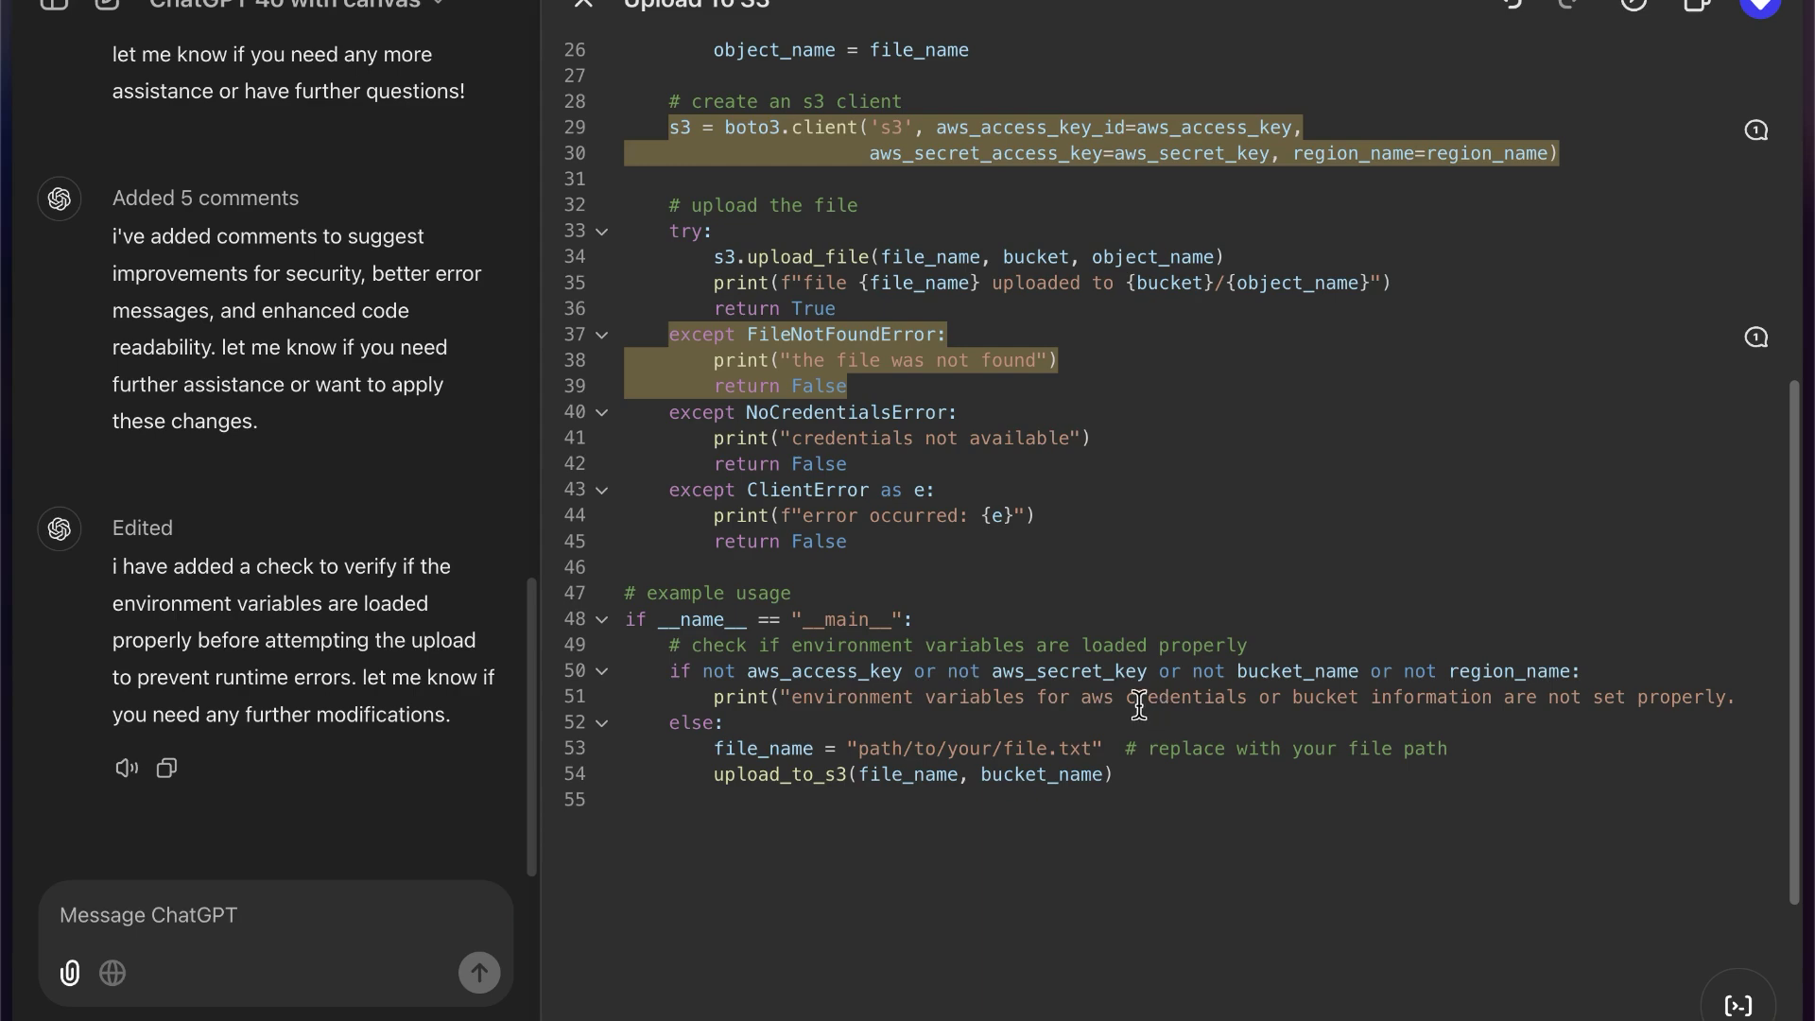
pyautogui.moveTo(1116, 774); pyautogui.dragTo(684, 659)
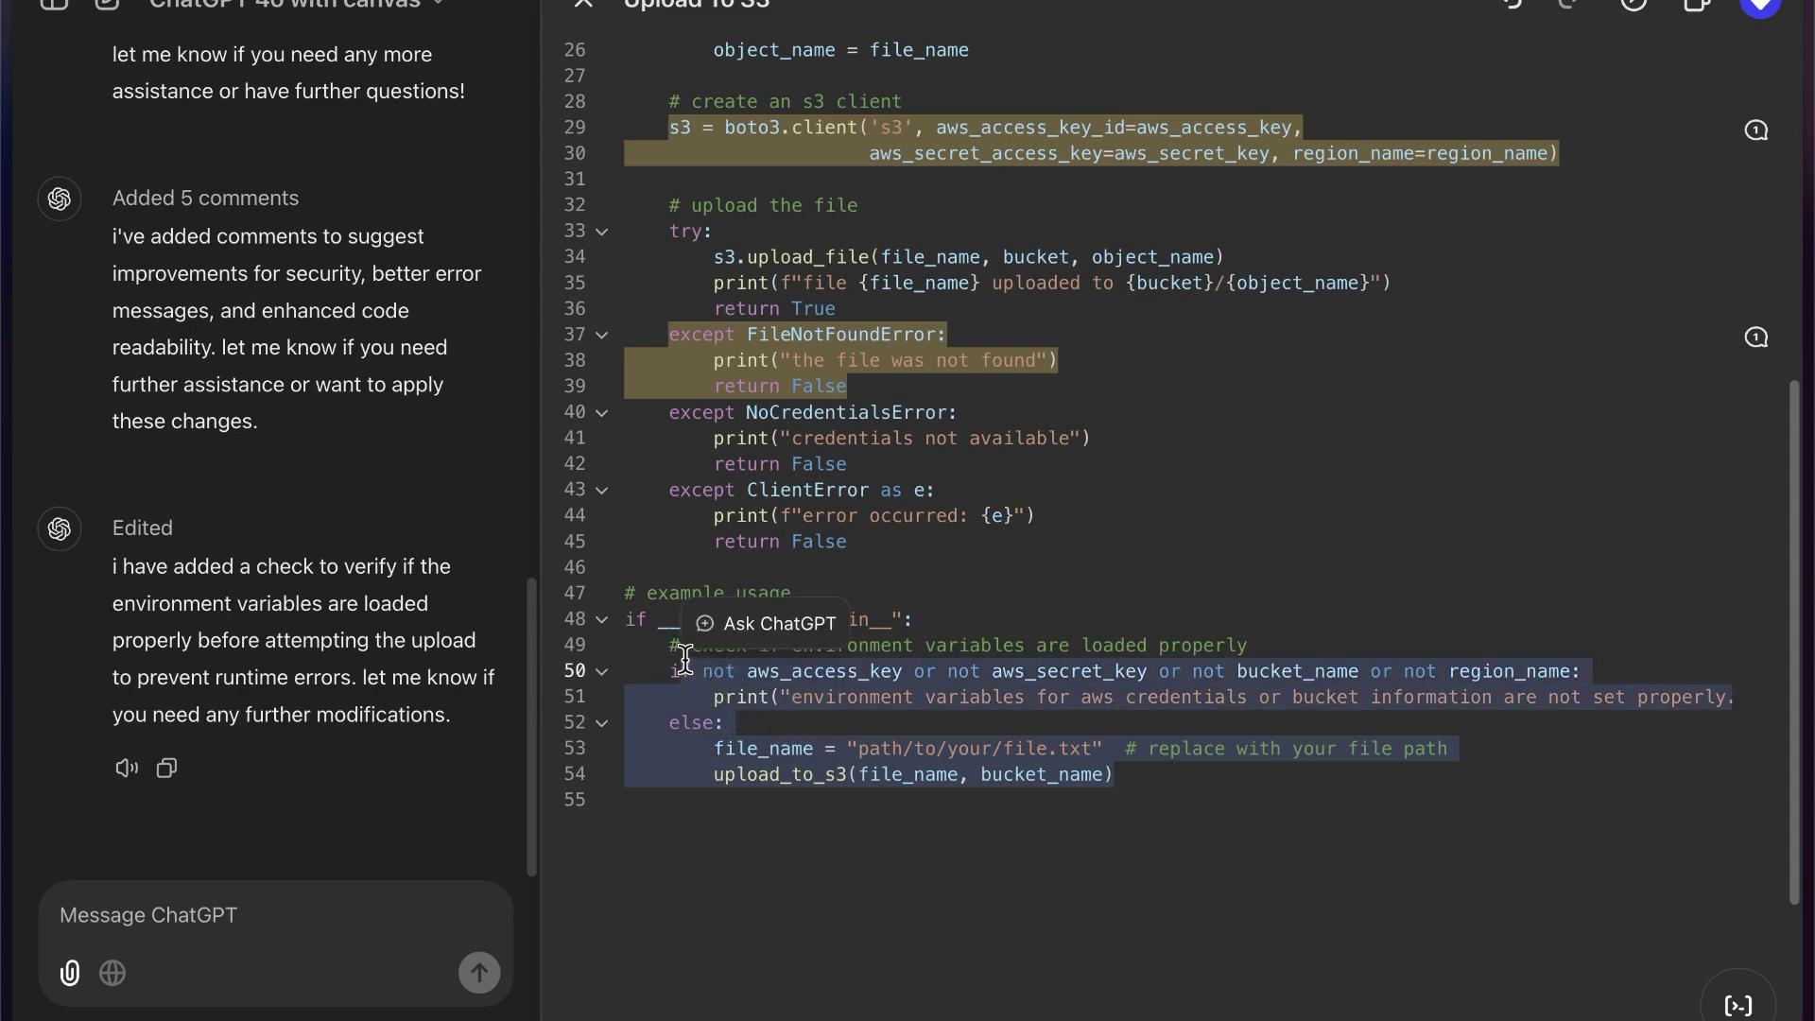
pyautogui.click(1461, 767)
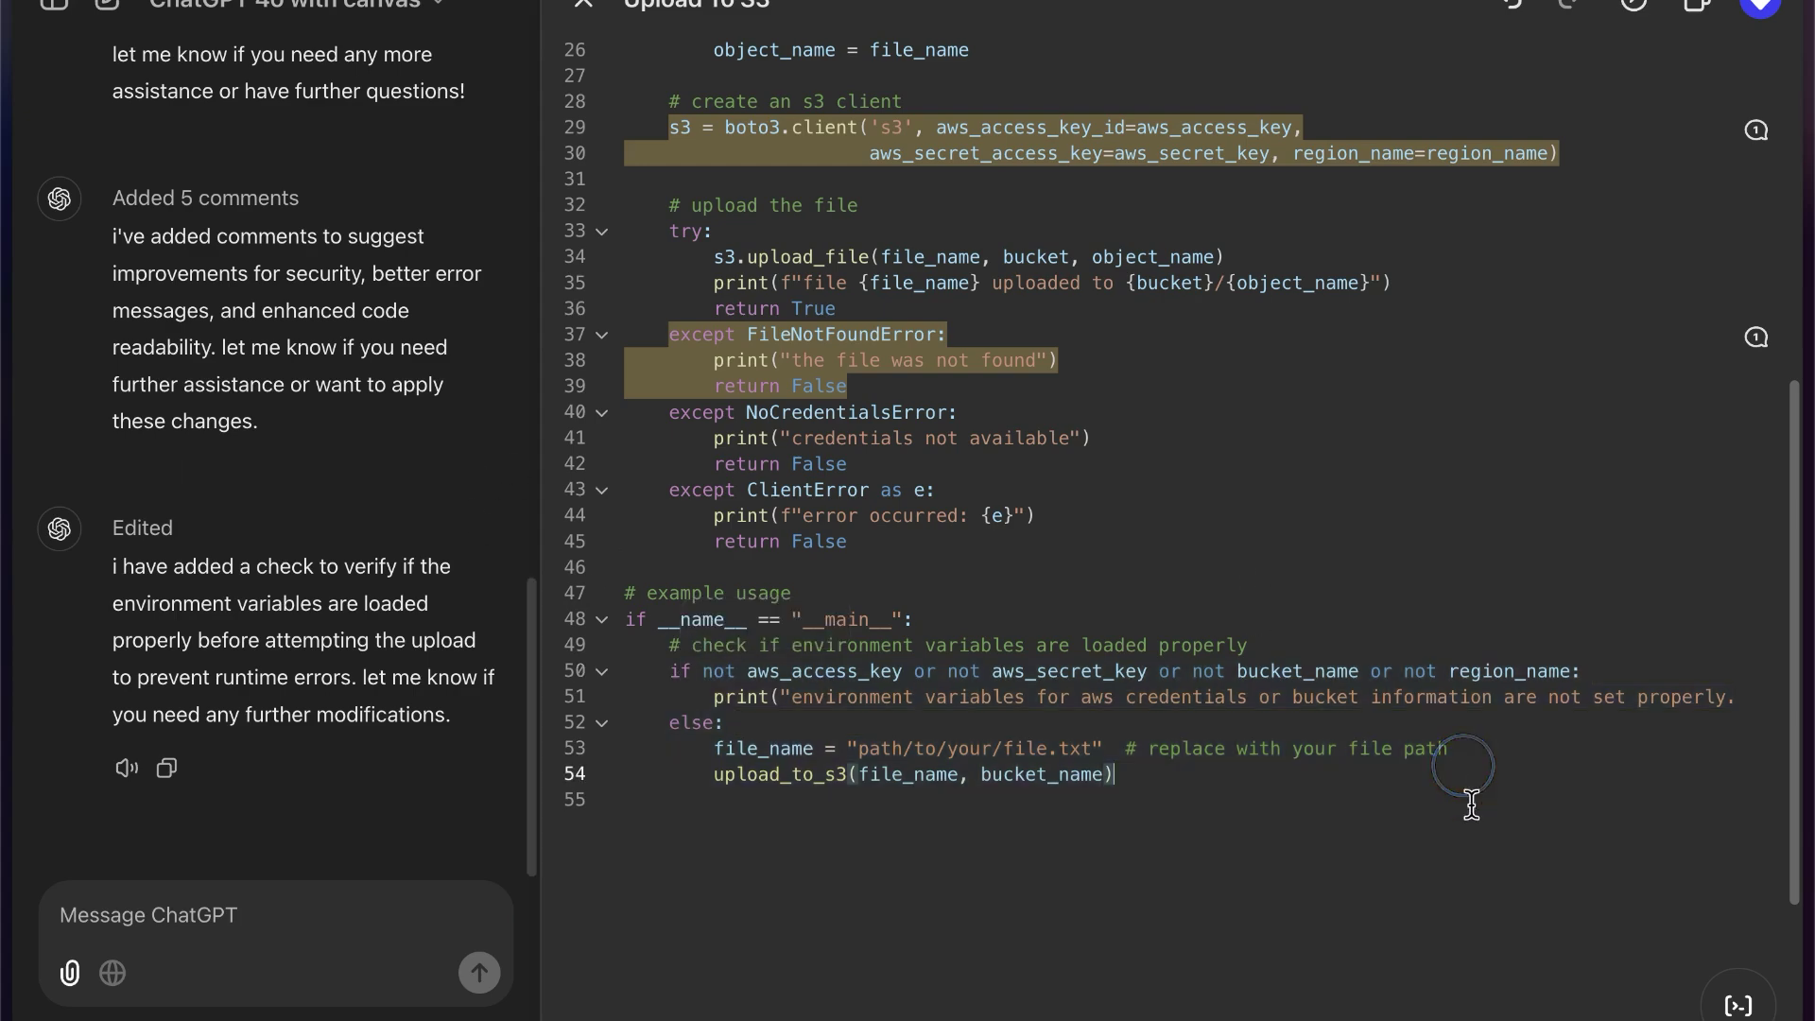
# - Port the Upload To S3 script to JavaScript and inspect the environment variable lines in the translated code
pyautogui.moveTo(1738, 1008)
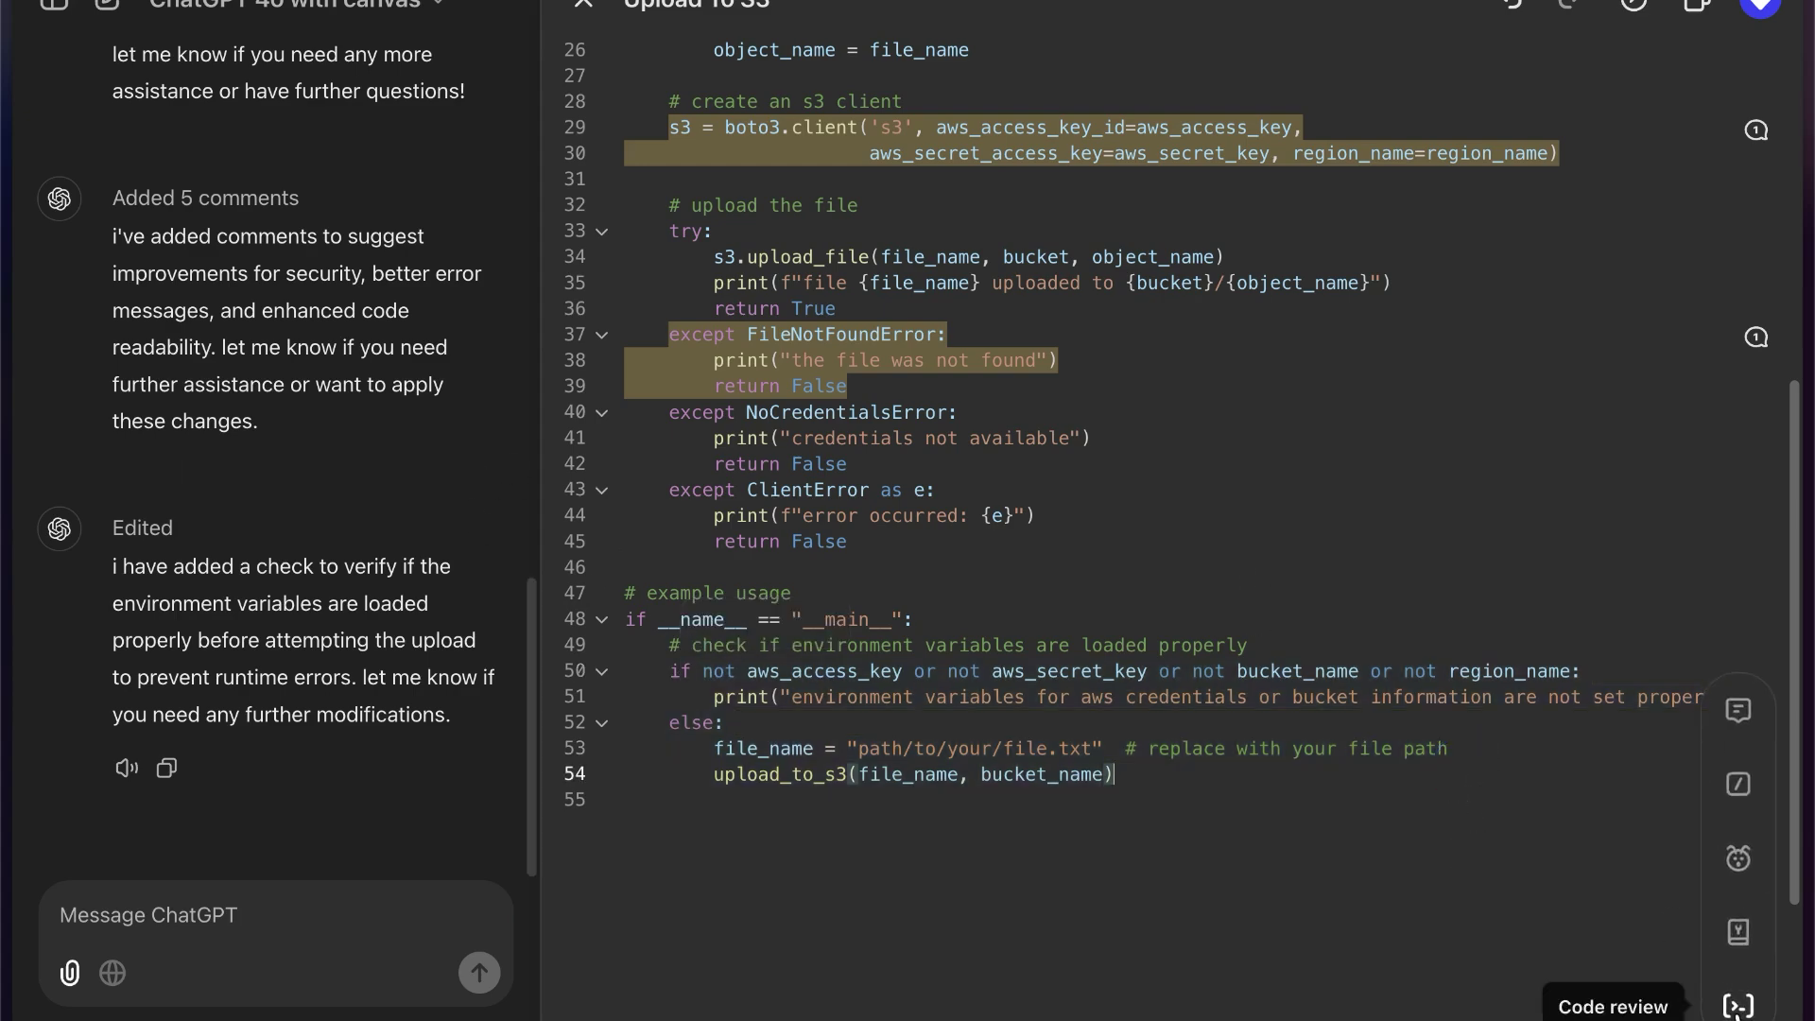
pyautogui.click(1739, 936)
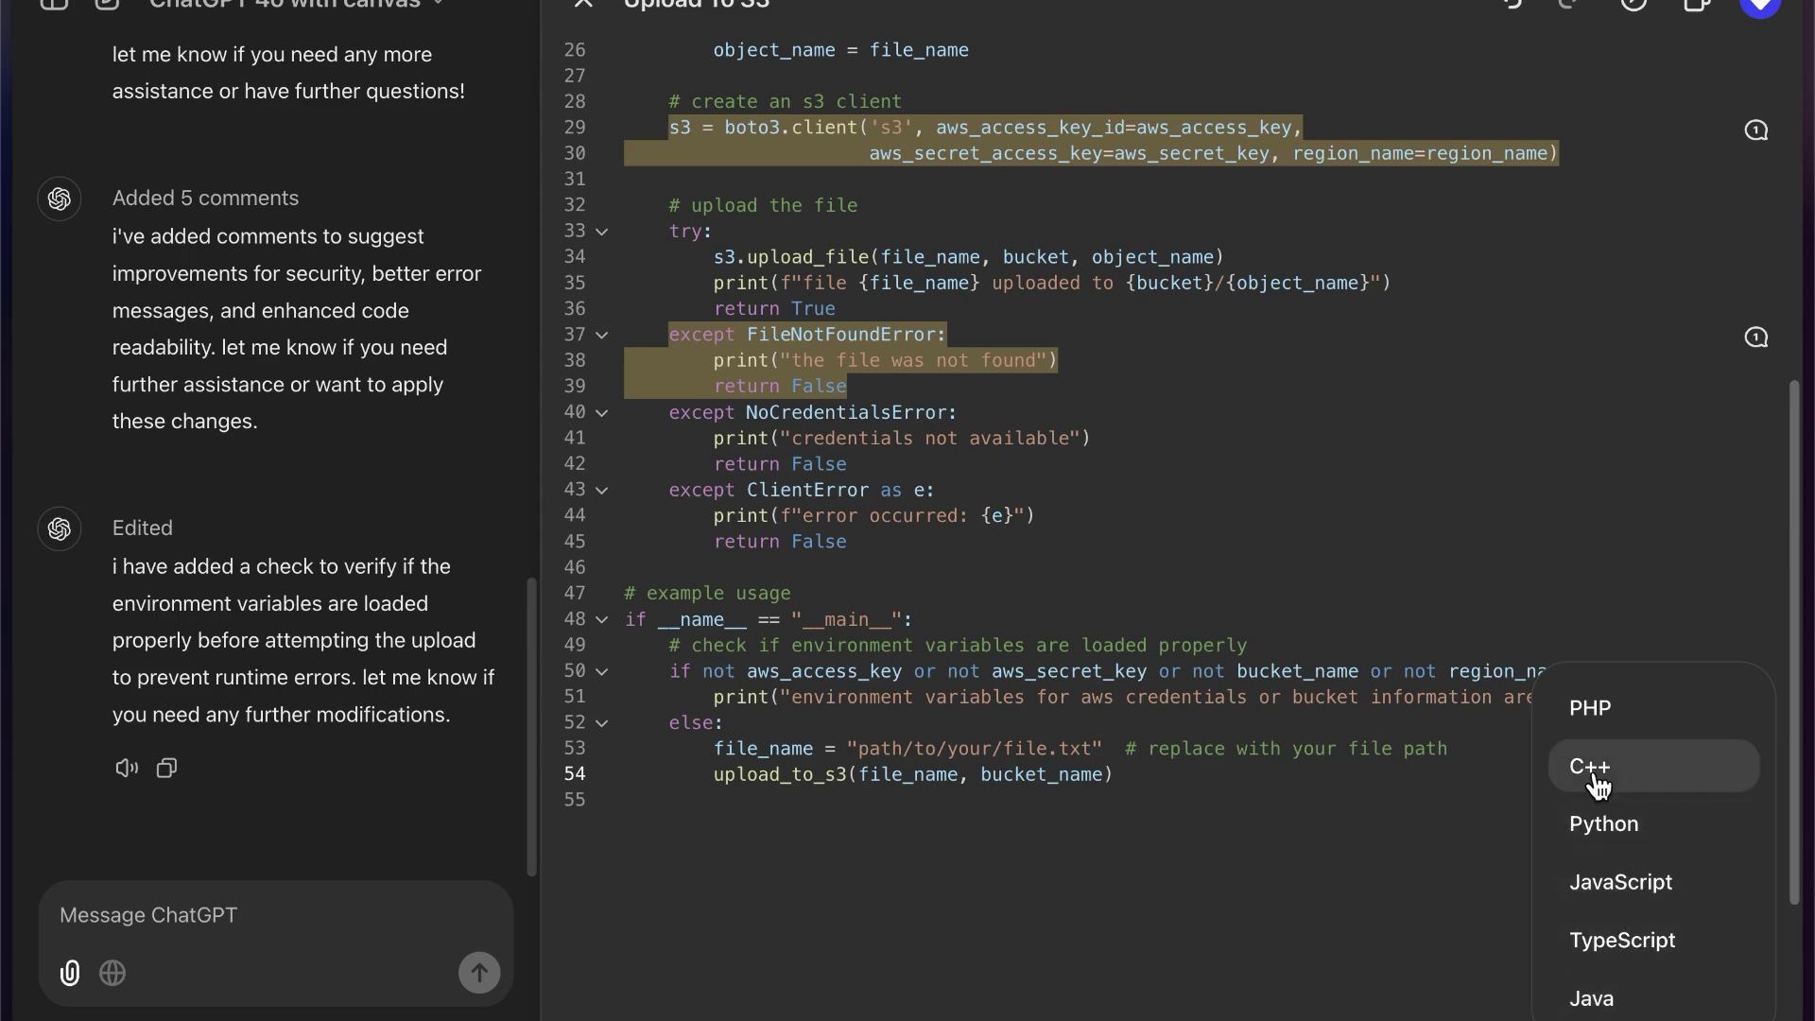
pyautogui.click(1657, 898)
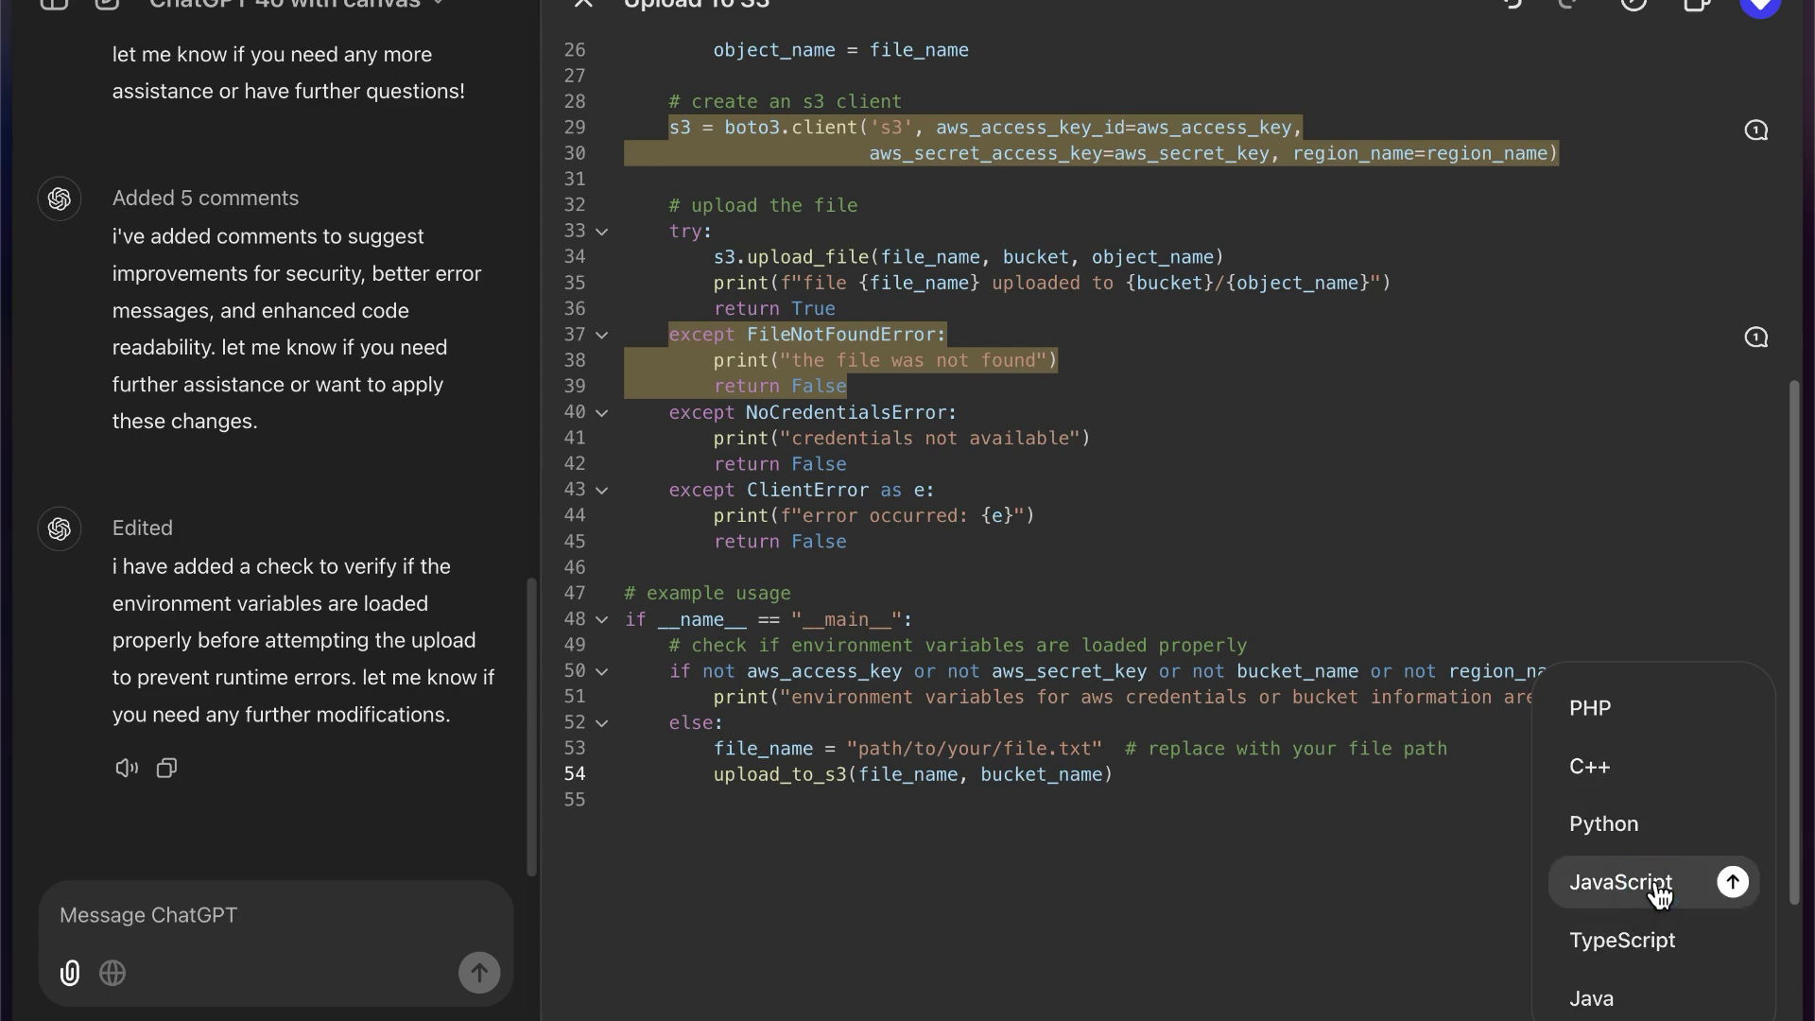
pyautogui.click(1733, 881)
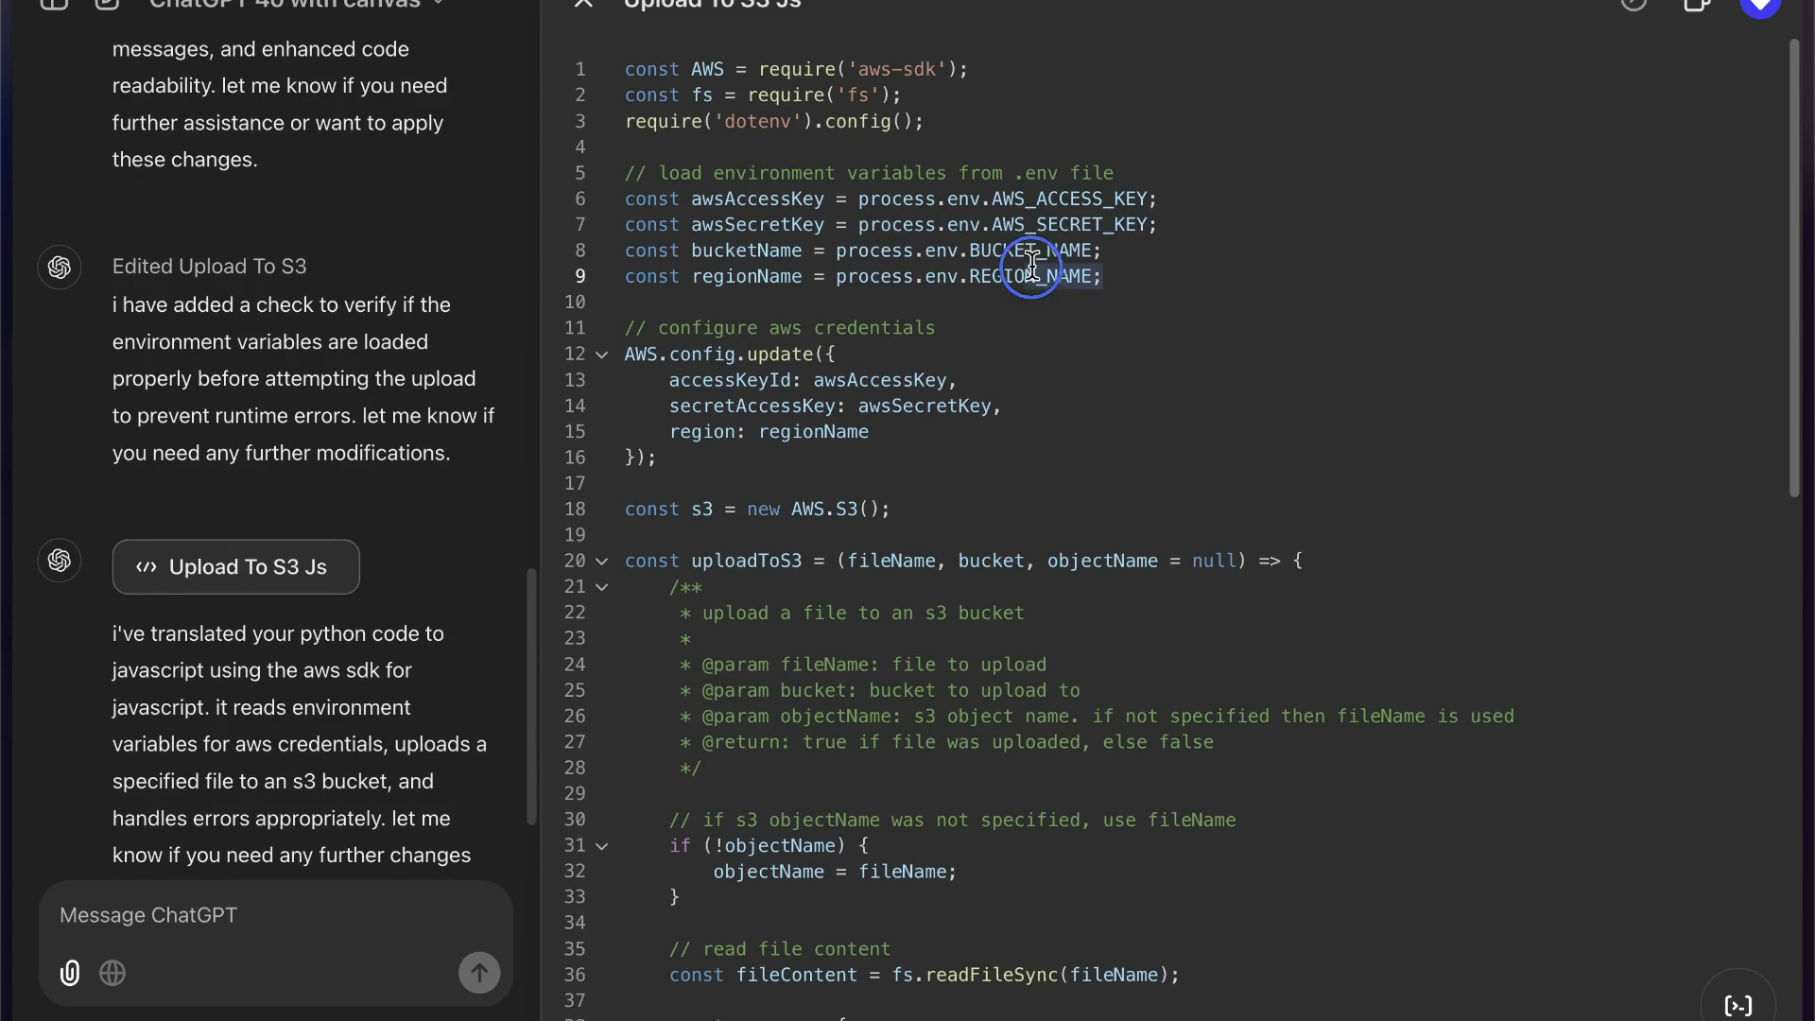
pyautogui.moveTo(1147, 272); pyautogui.dragTo(770, 227)
pyautogui.click(1002, 414)
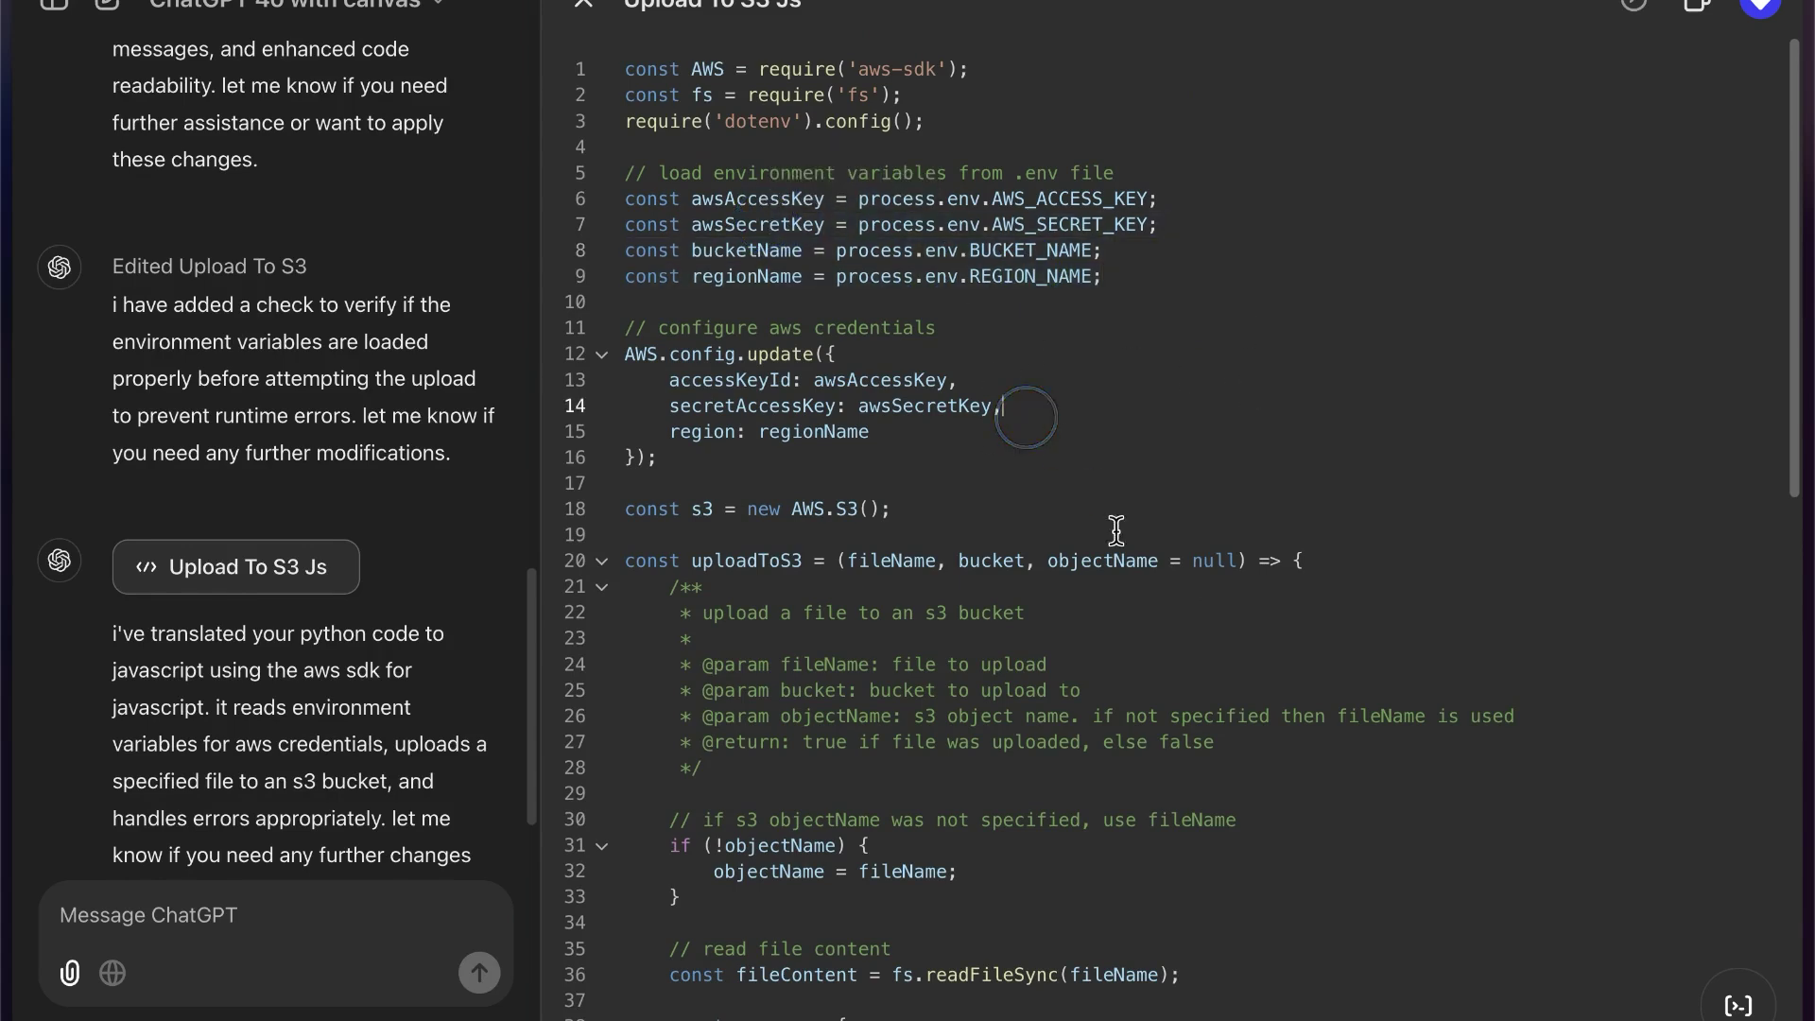
# - Close the Upload To S3 Js canvas and open the upload_to_s3 document from the conversation's canvas files
pyautogui.moveTo(1747, 879)
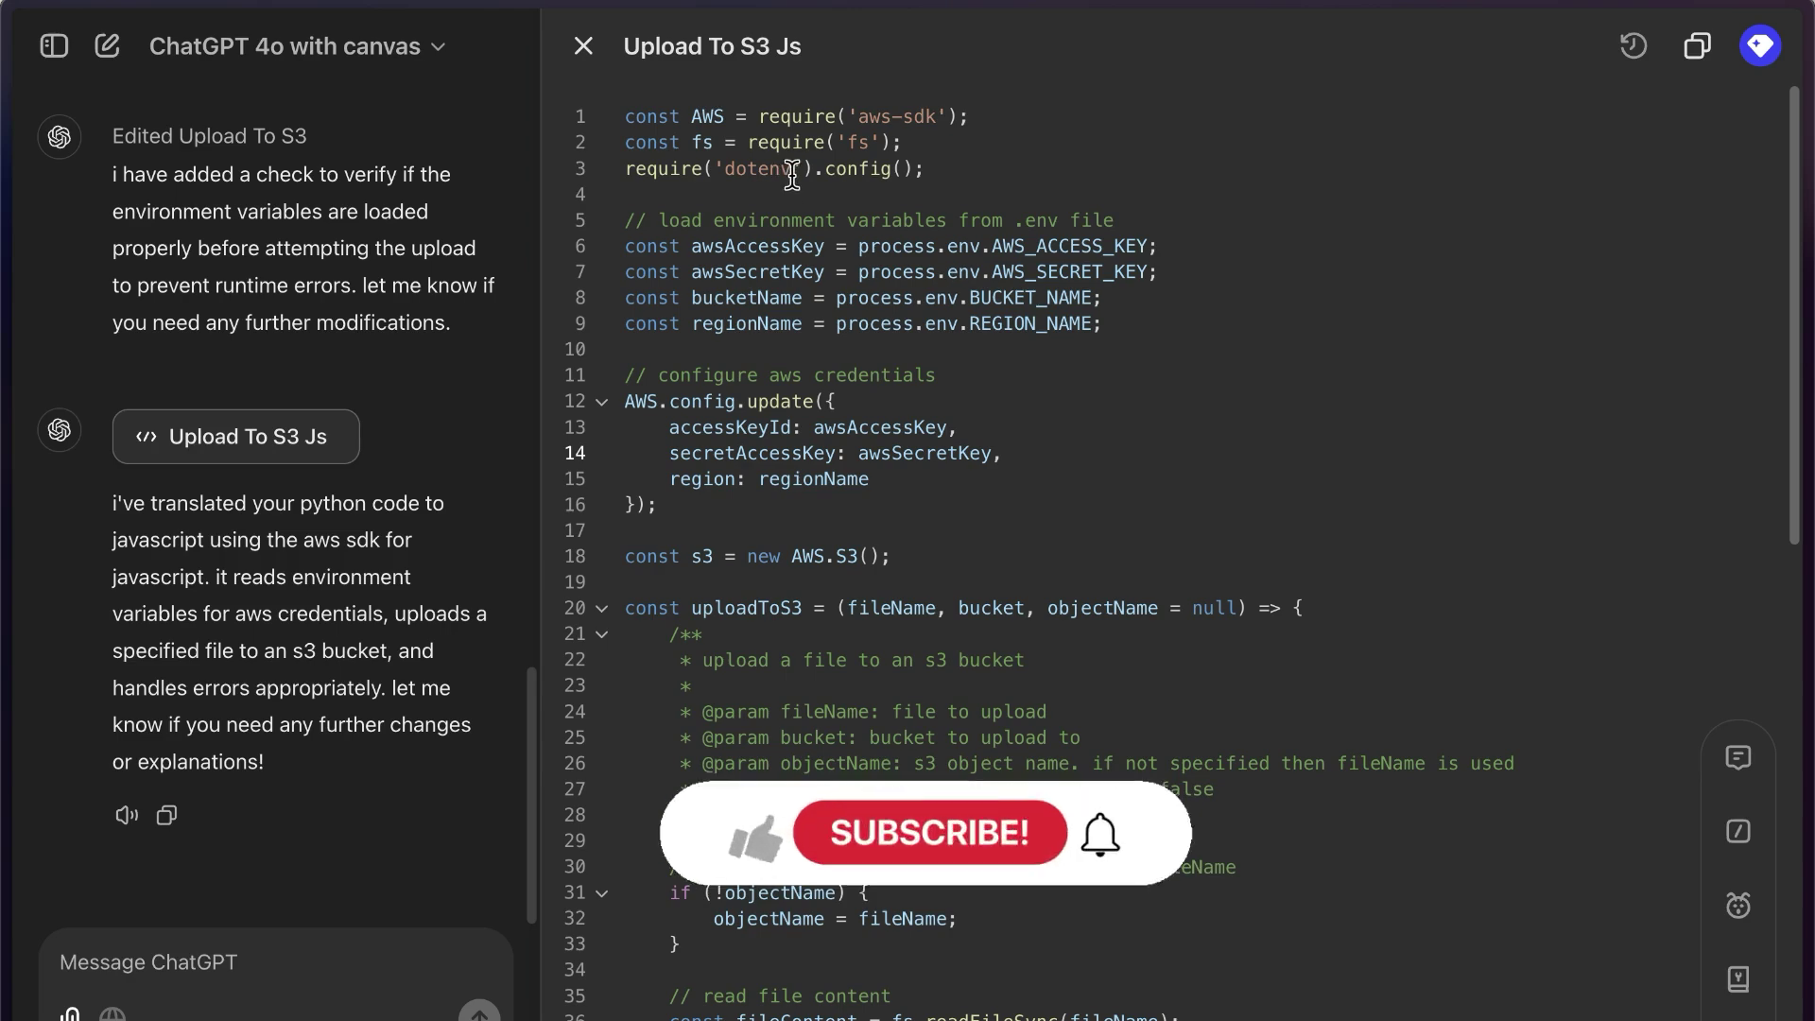
pyautogui.click(586, 49)
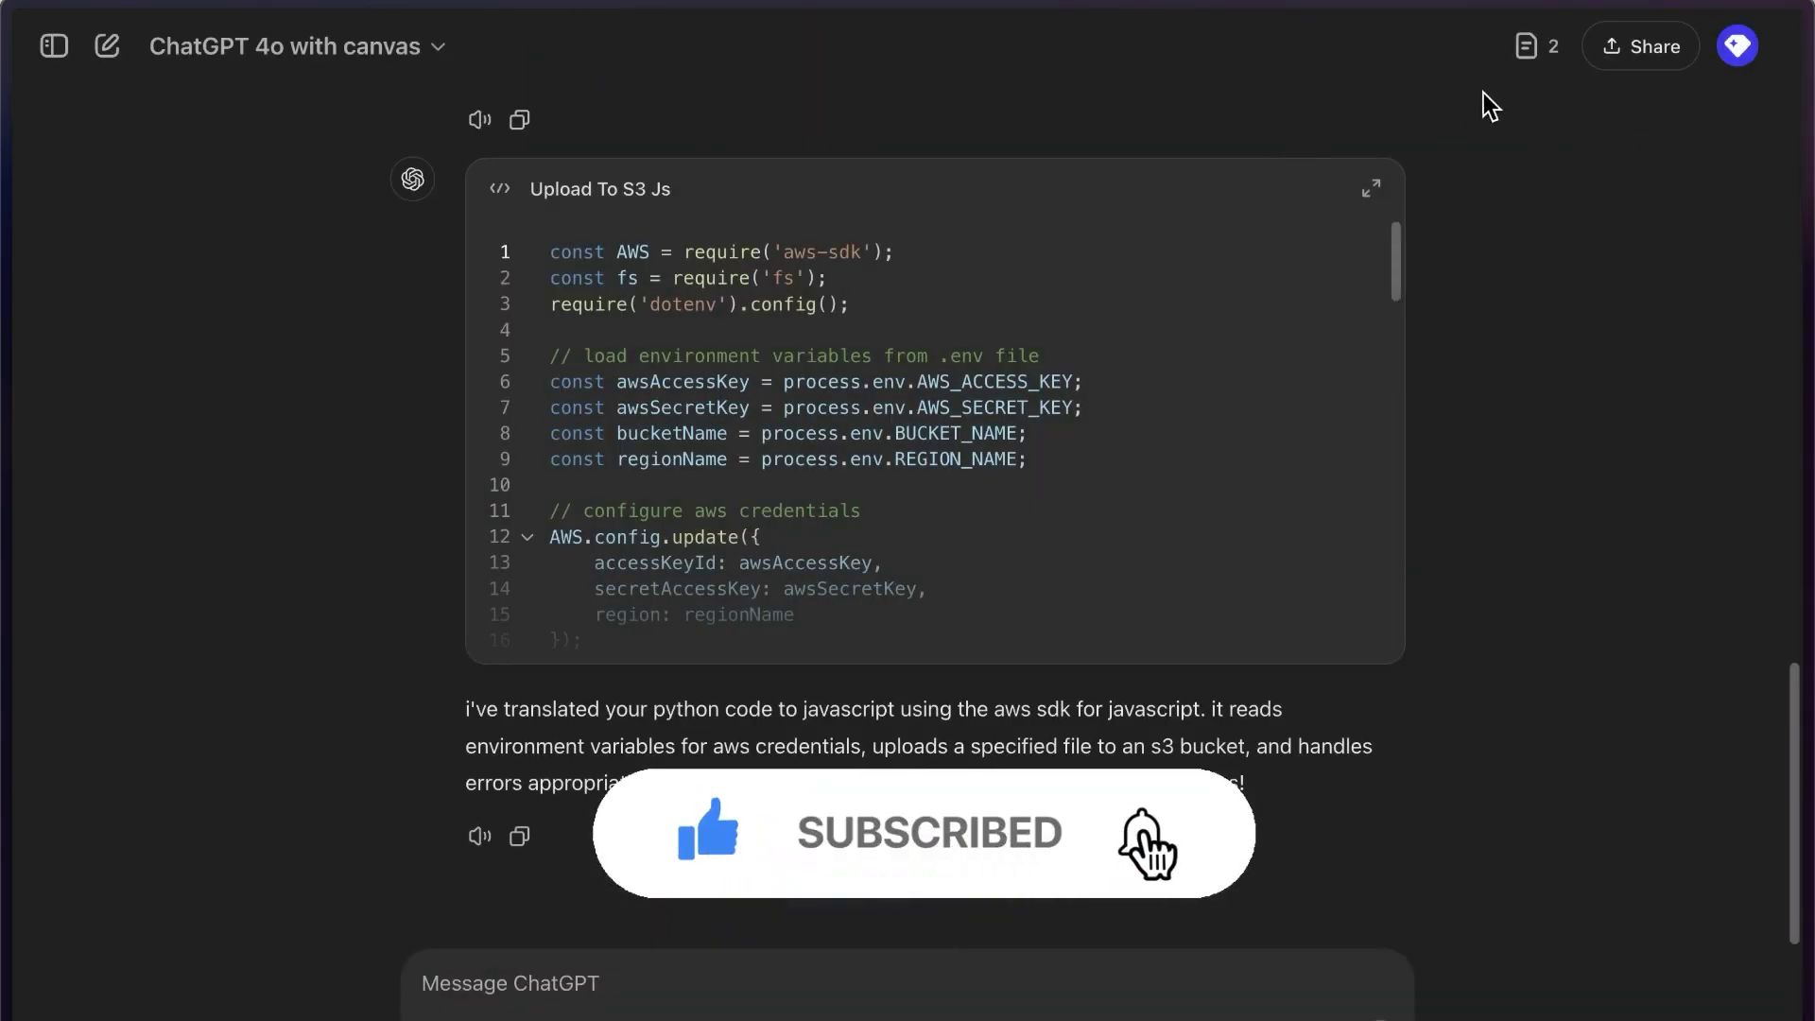
pyautogui.click(1536, 52)
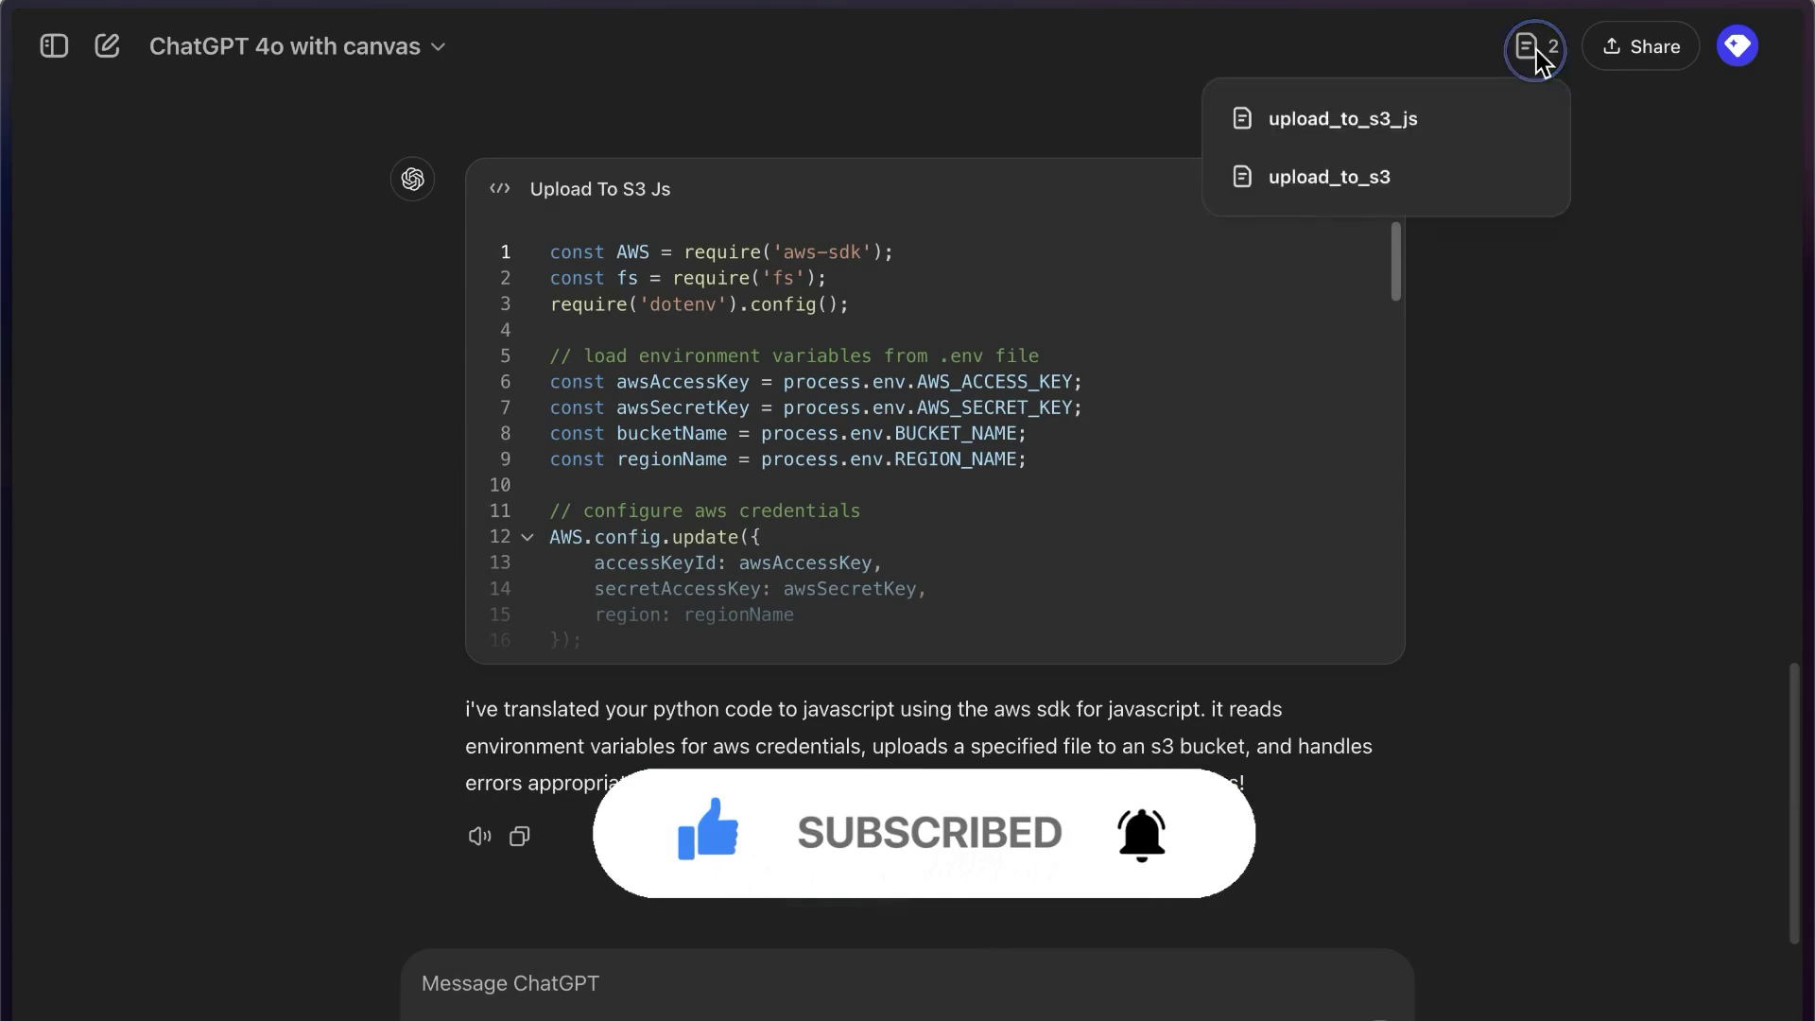
pyautogui.click(1342, 180)
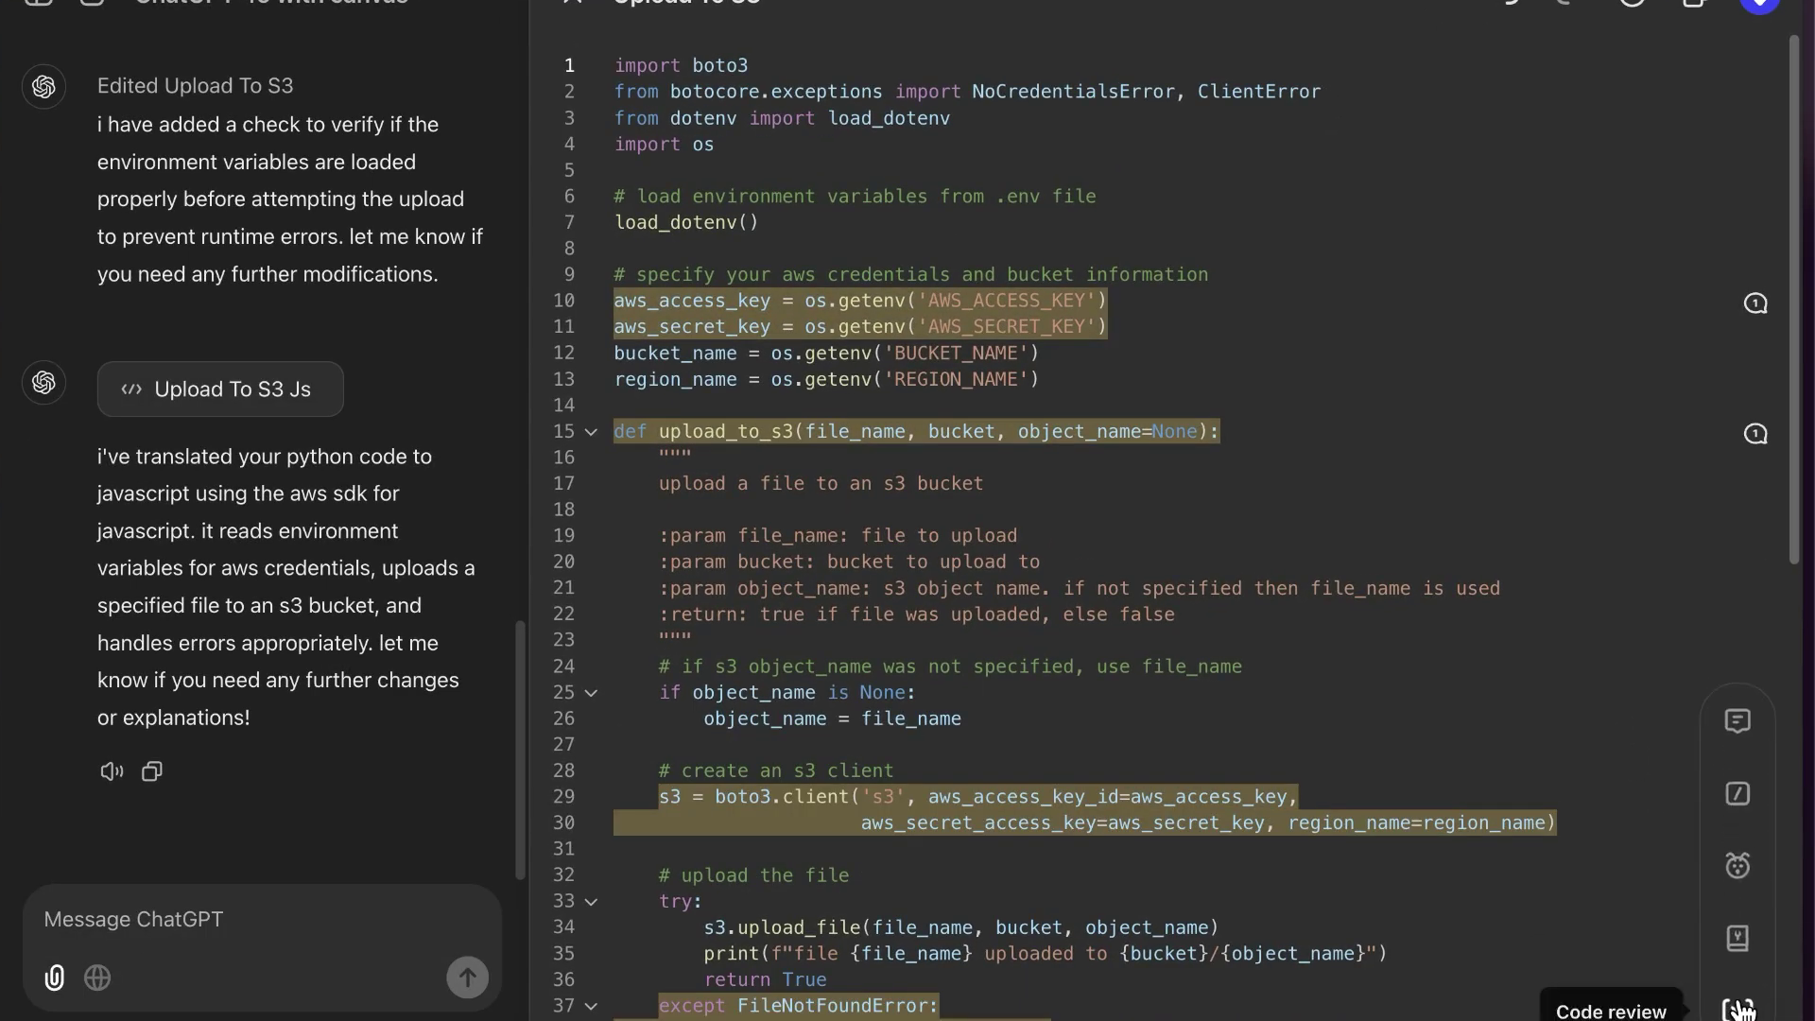
# - Run Fix bugs on the upload_to_s3 script and review the highlighted code changes down to the end of the file
pyautogui.click(1737, 865)
pyautogui.click(1742, 860)
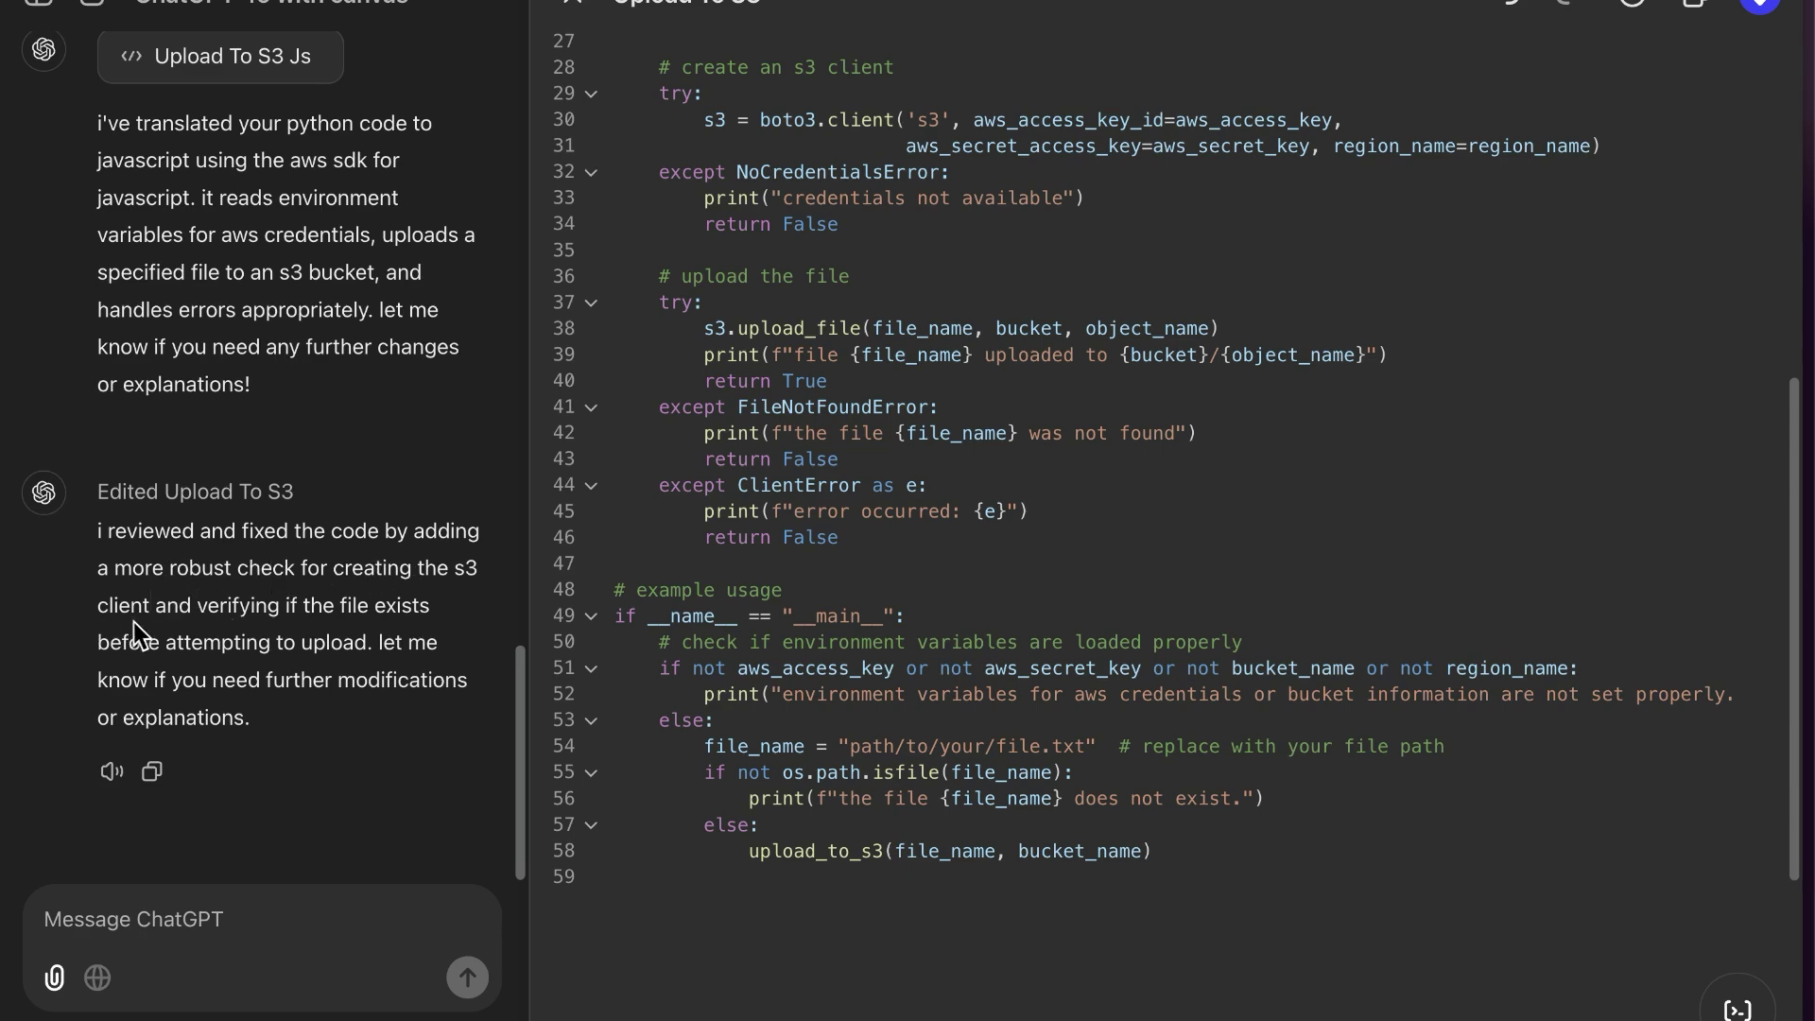
pyautogui.click(1632, 8)
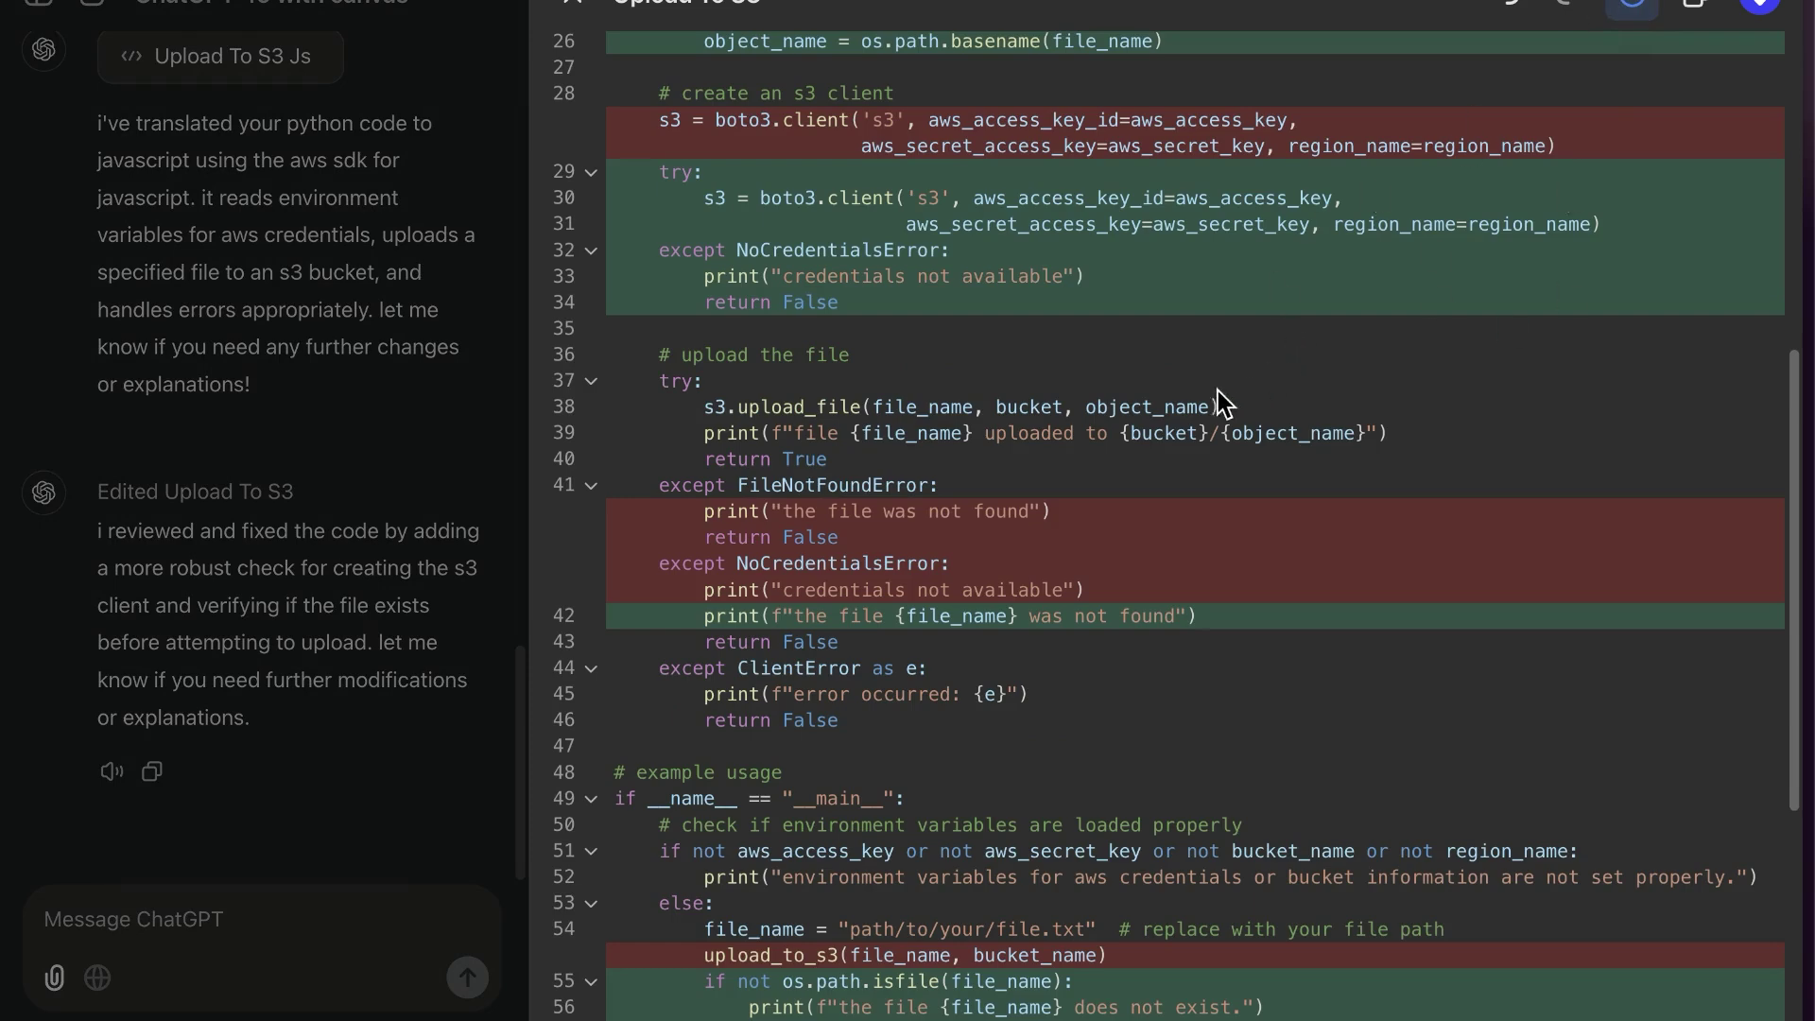
pyautogui.scroll(1, 836, 157)
pyautogui.scroll(-7, 1029, 426)
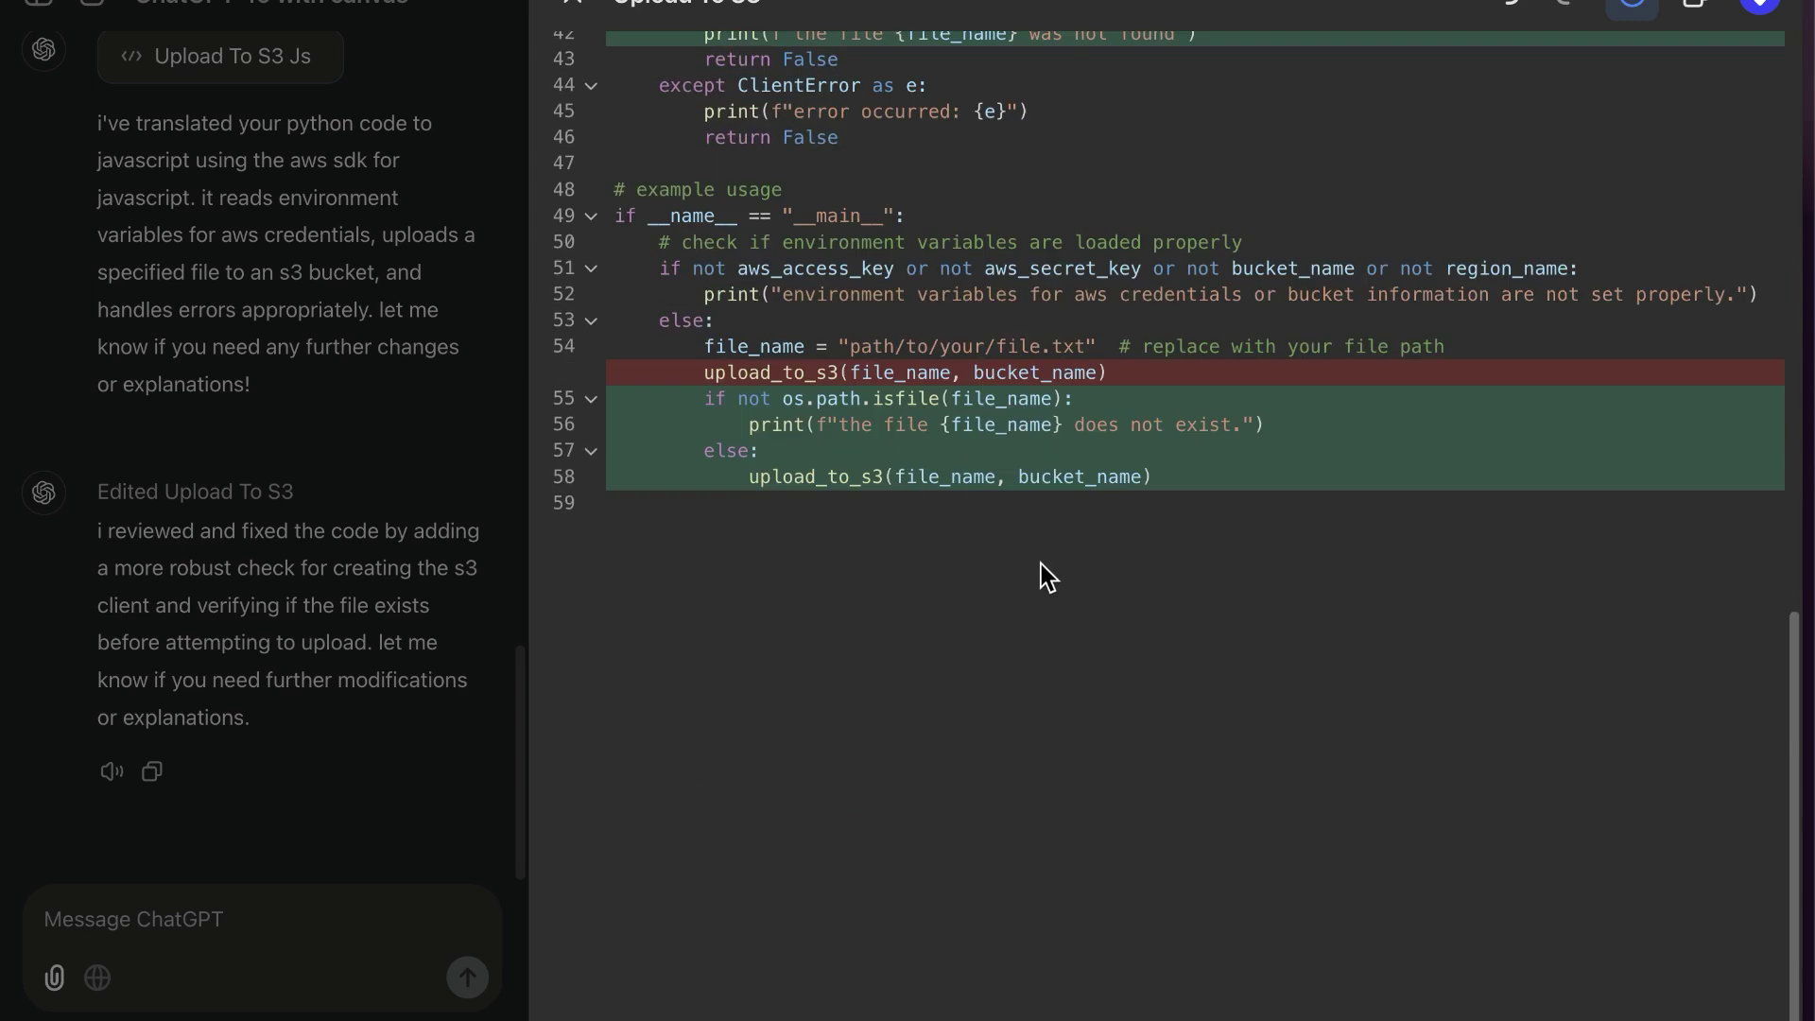
# - Restore the version of the script from before the bug fix
pyautogui.click(1520, 21)
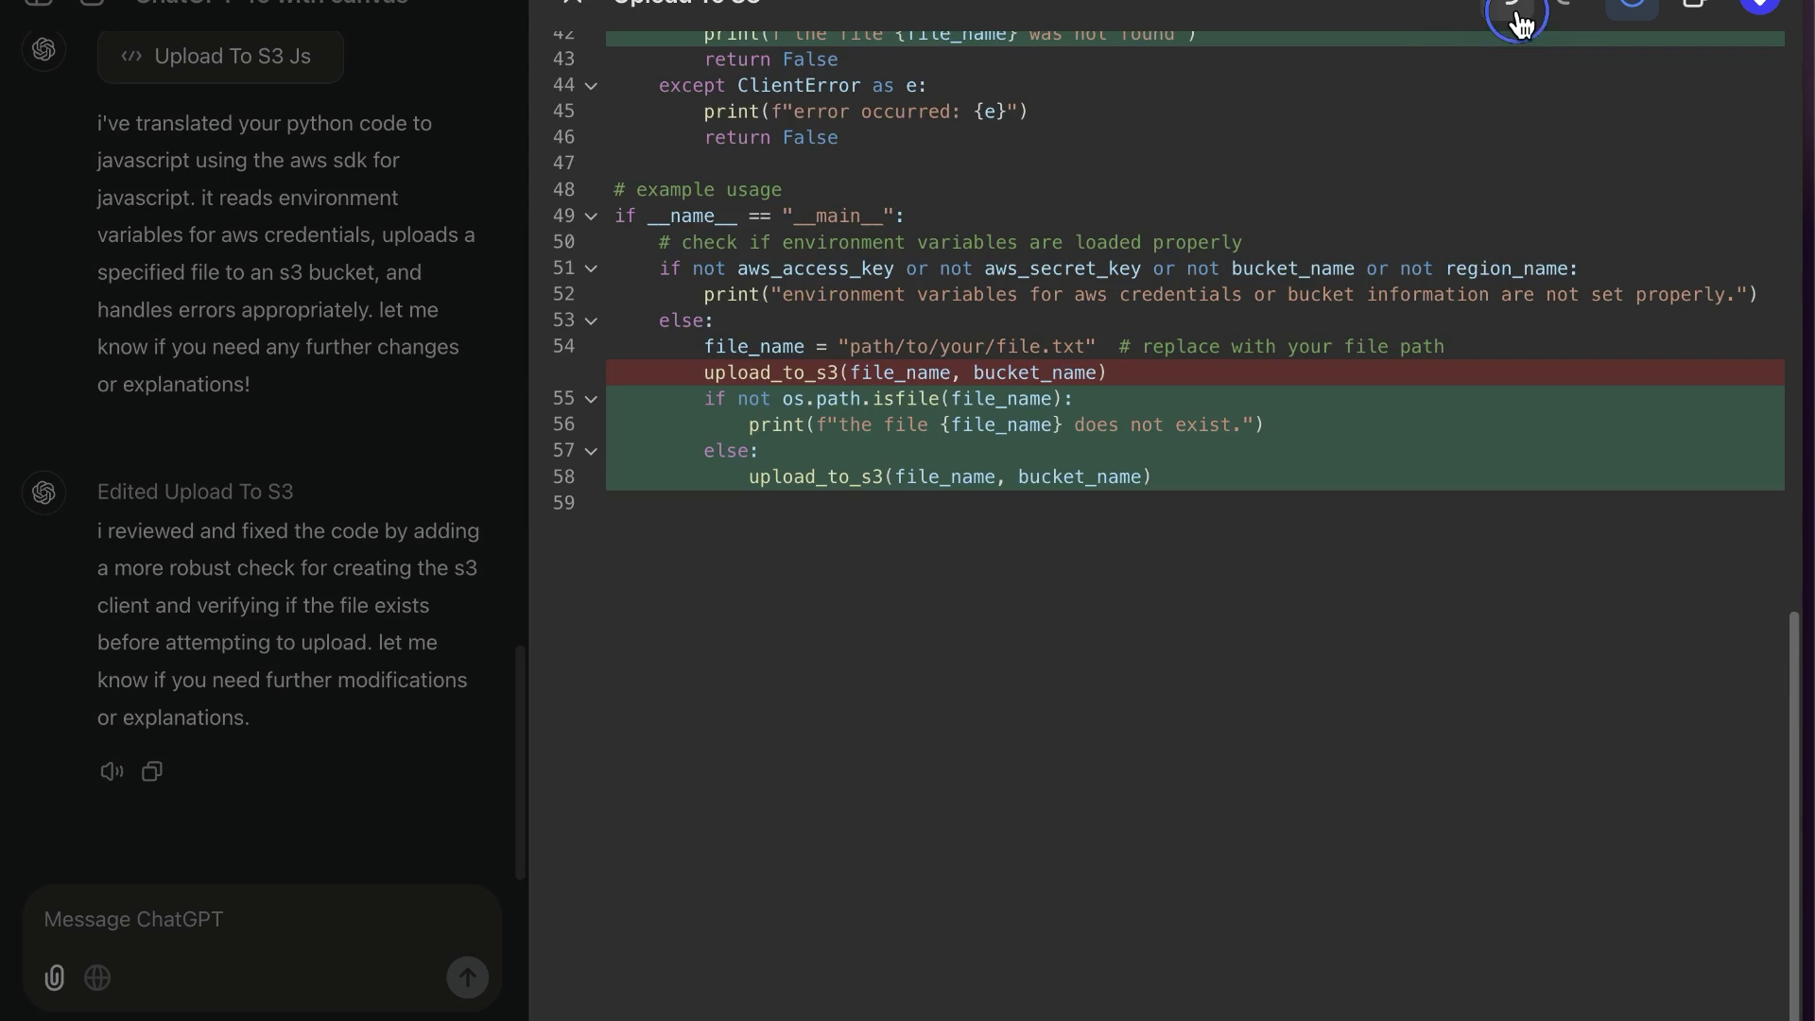
pyautogui.click(1321, 1013)
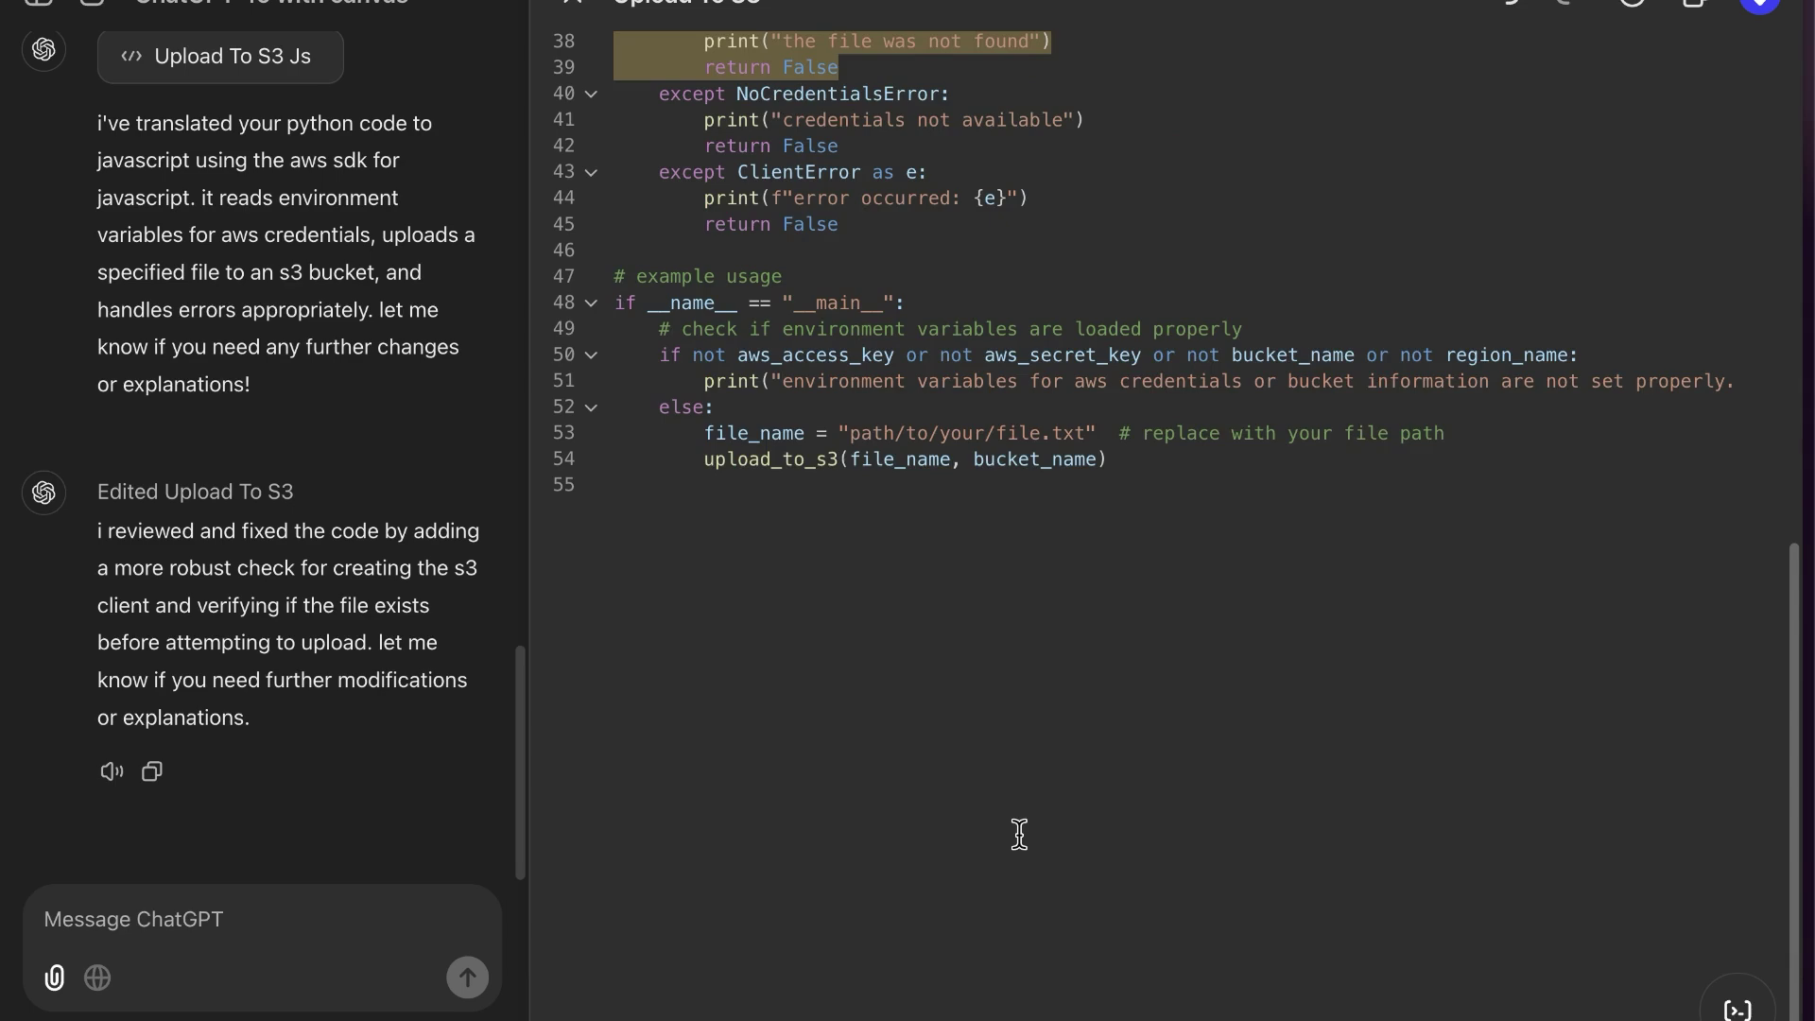
# - Run Add logs on the upload_to_s3 script and review the inserted print statements
pyautogui.scroll(10, 1418, 757)
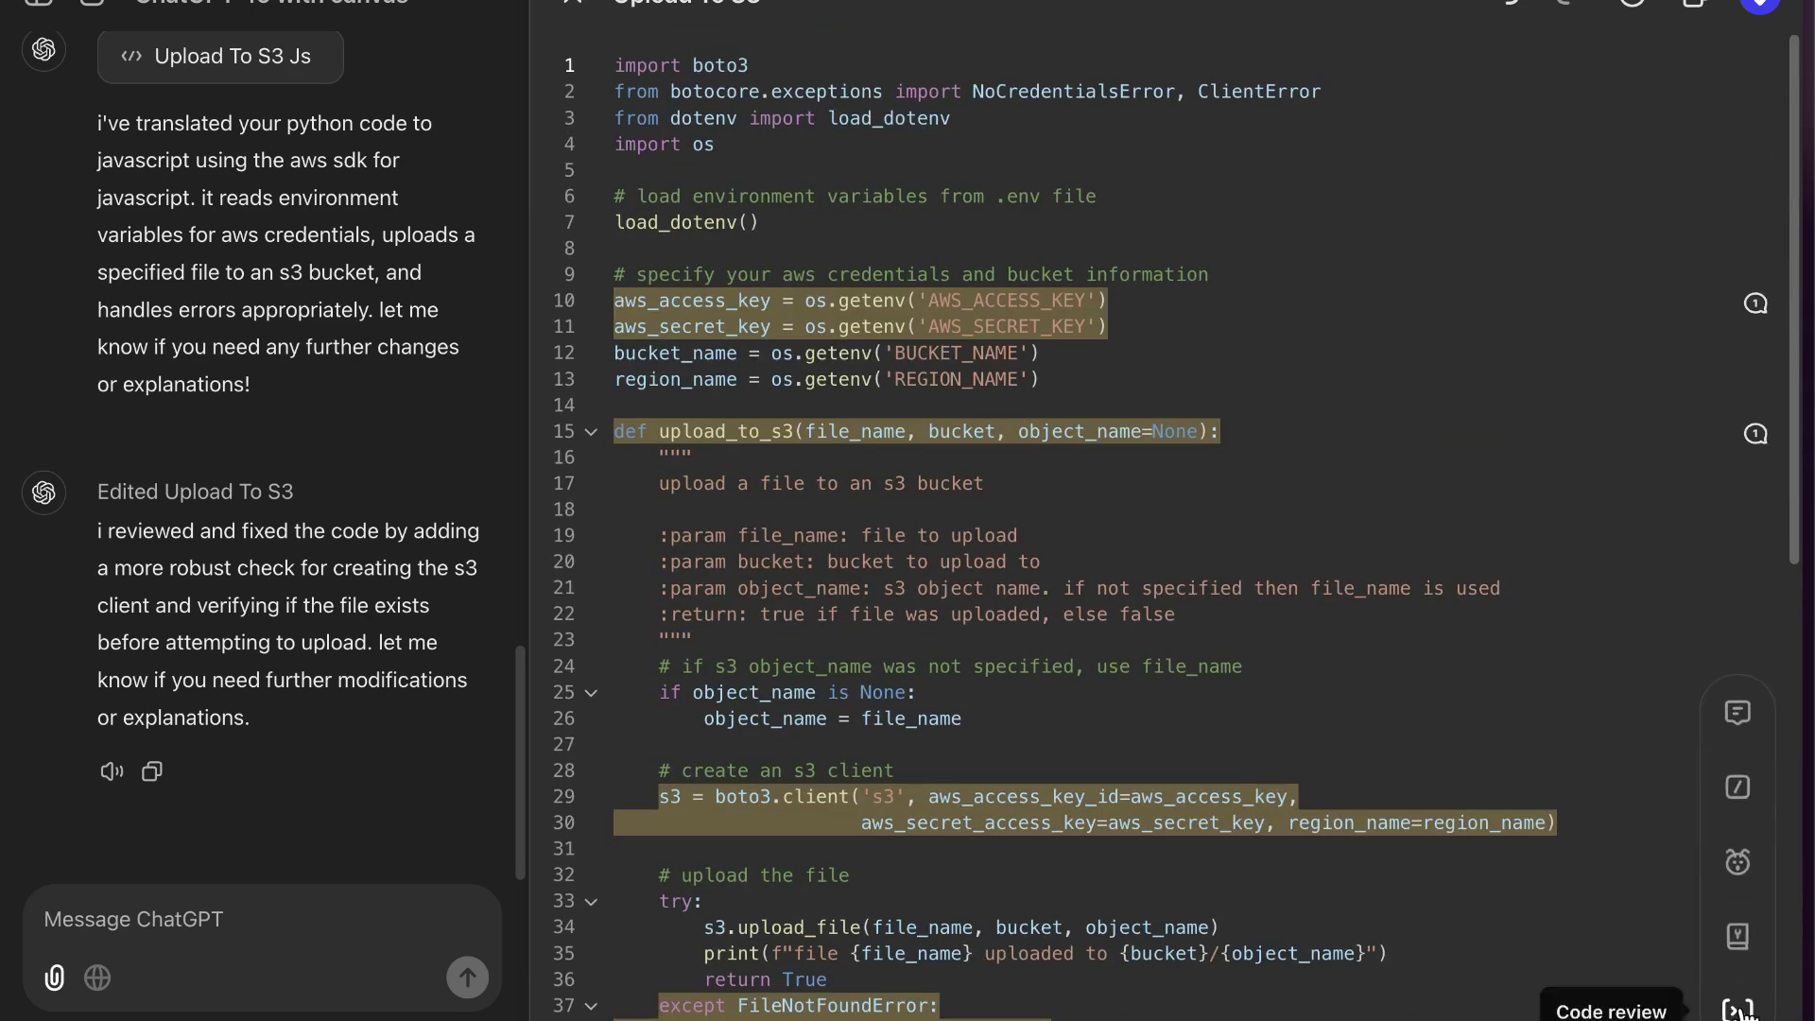
pyautogui.click(1742, 799)
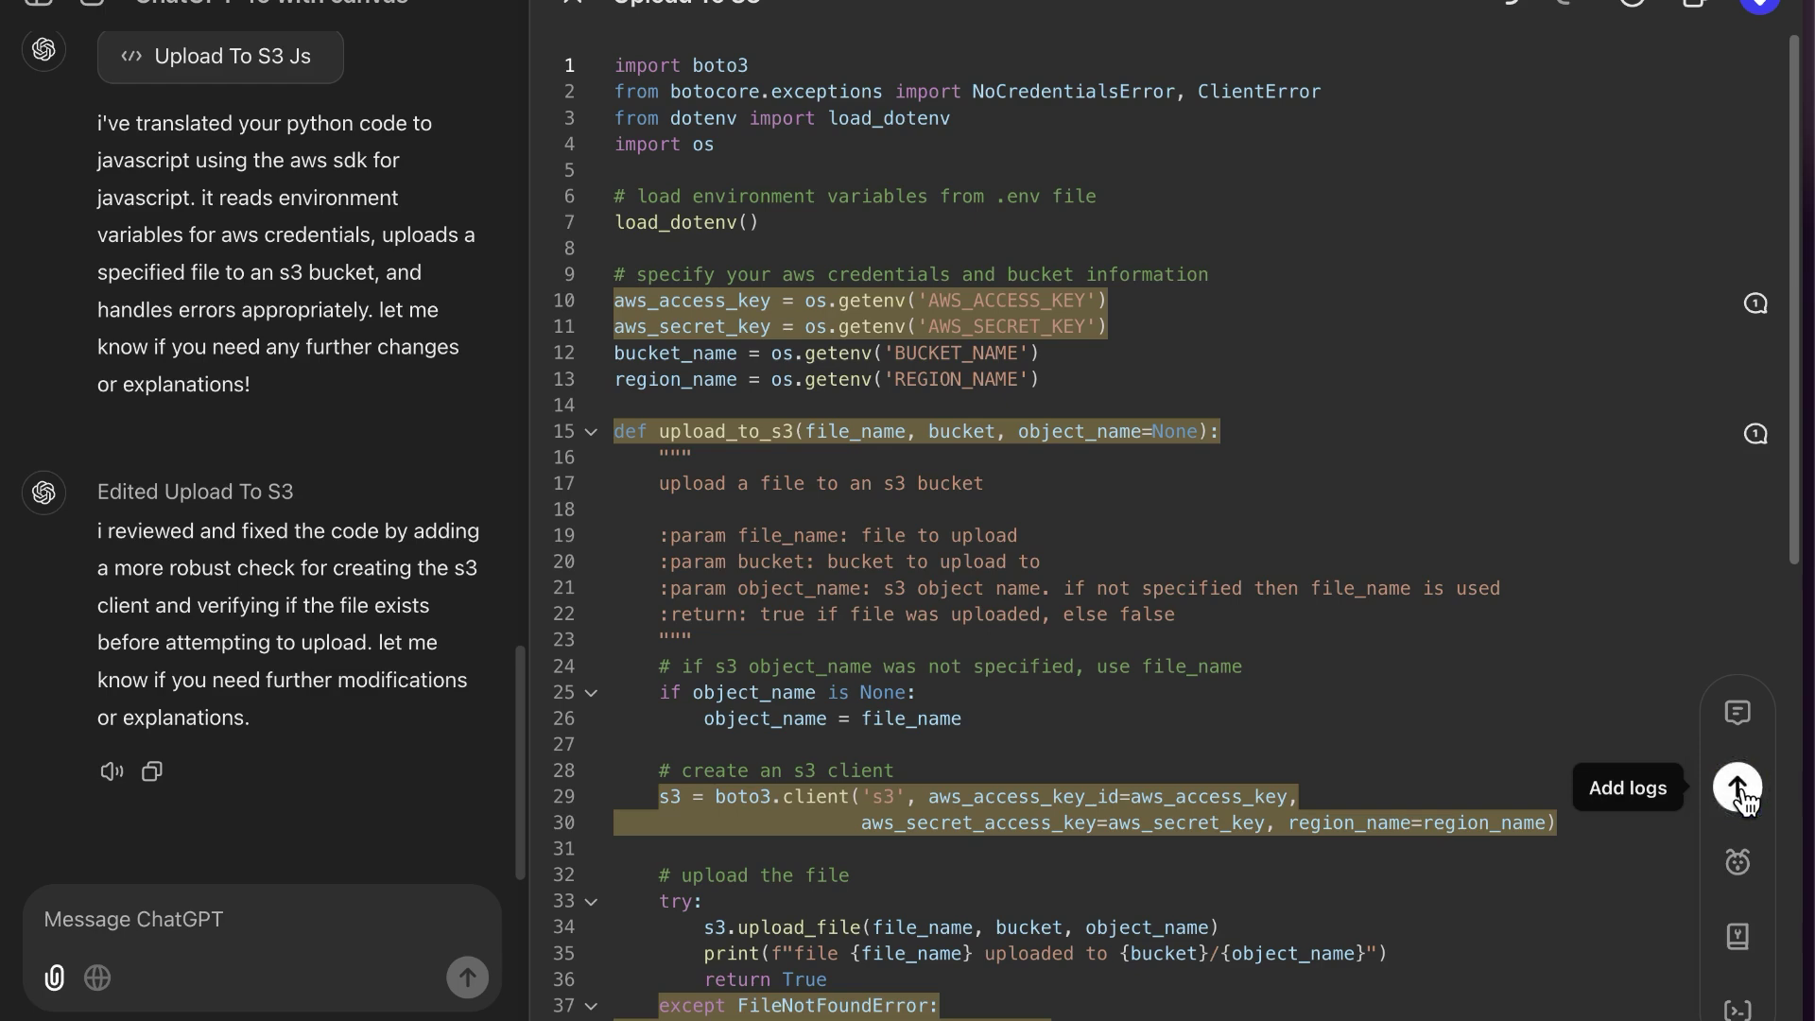
pyautogui.click(1740, 796)
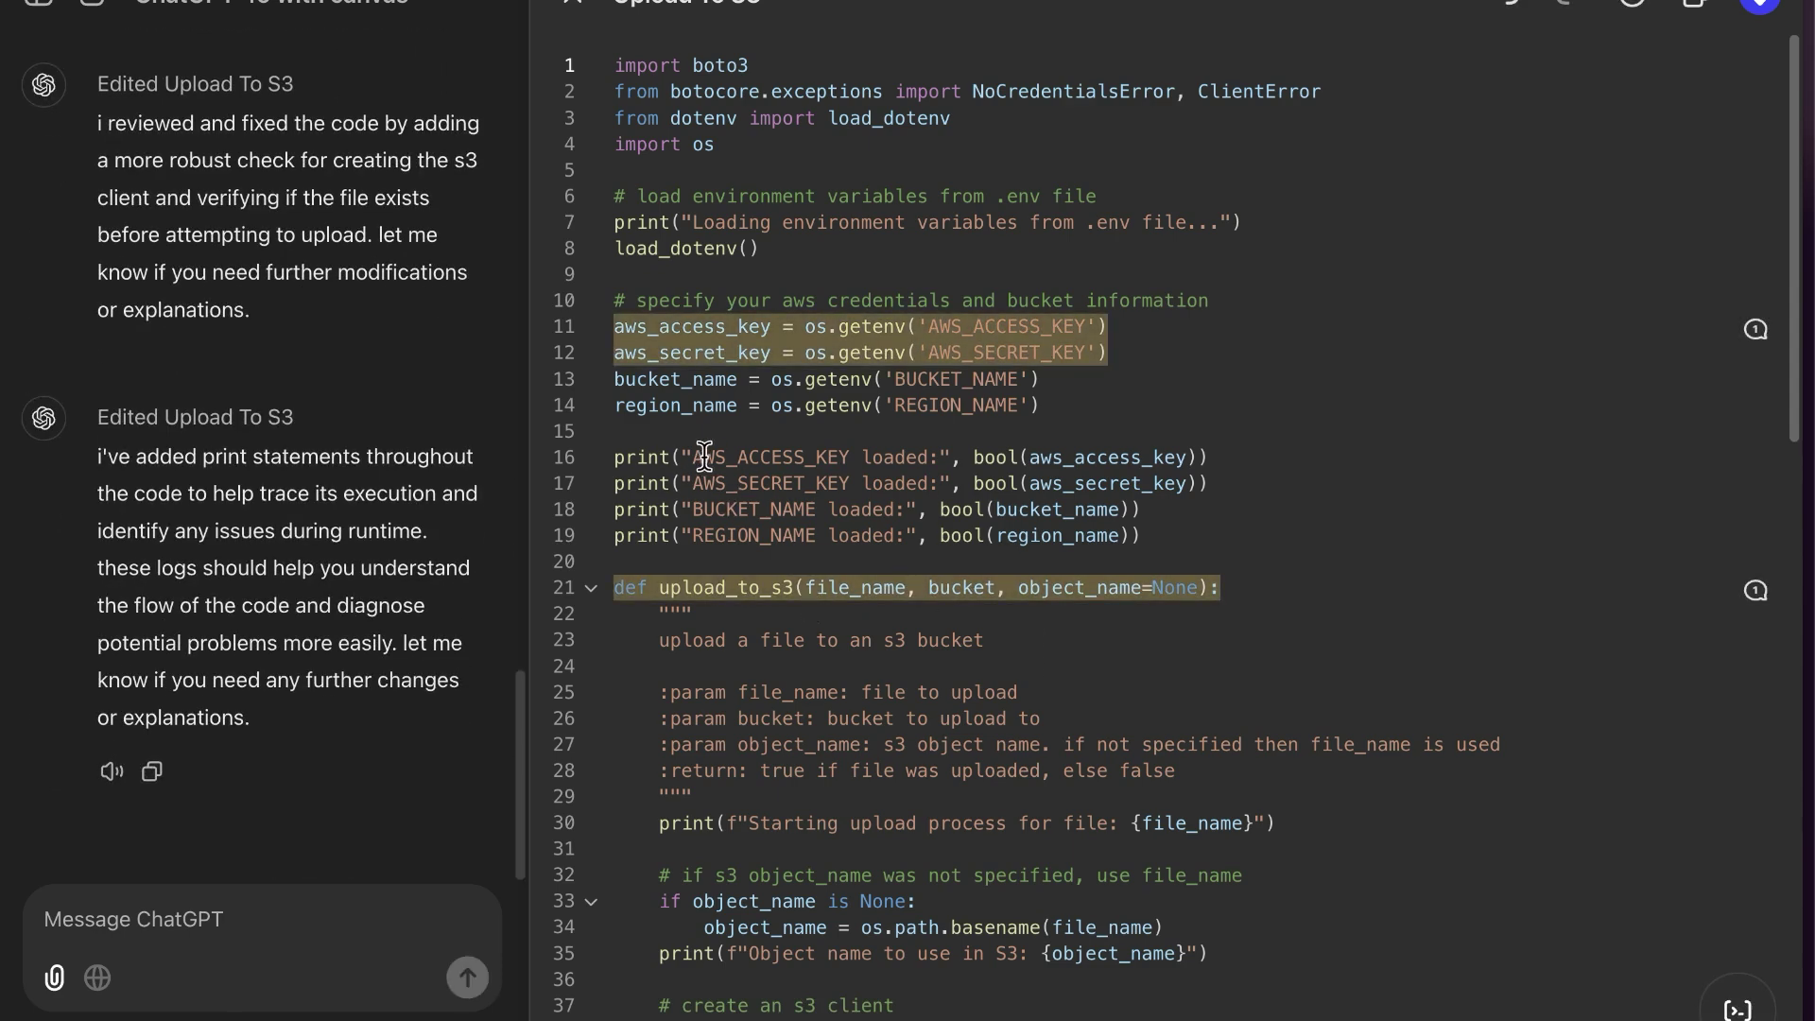
pyautogui.scroll(-4, 830, 526)
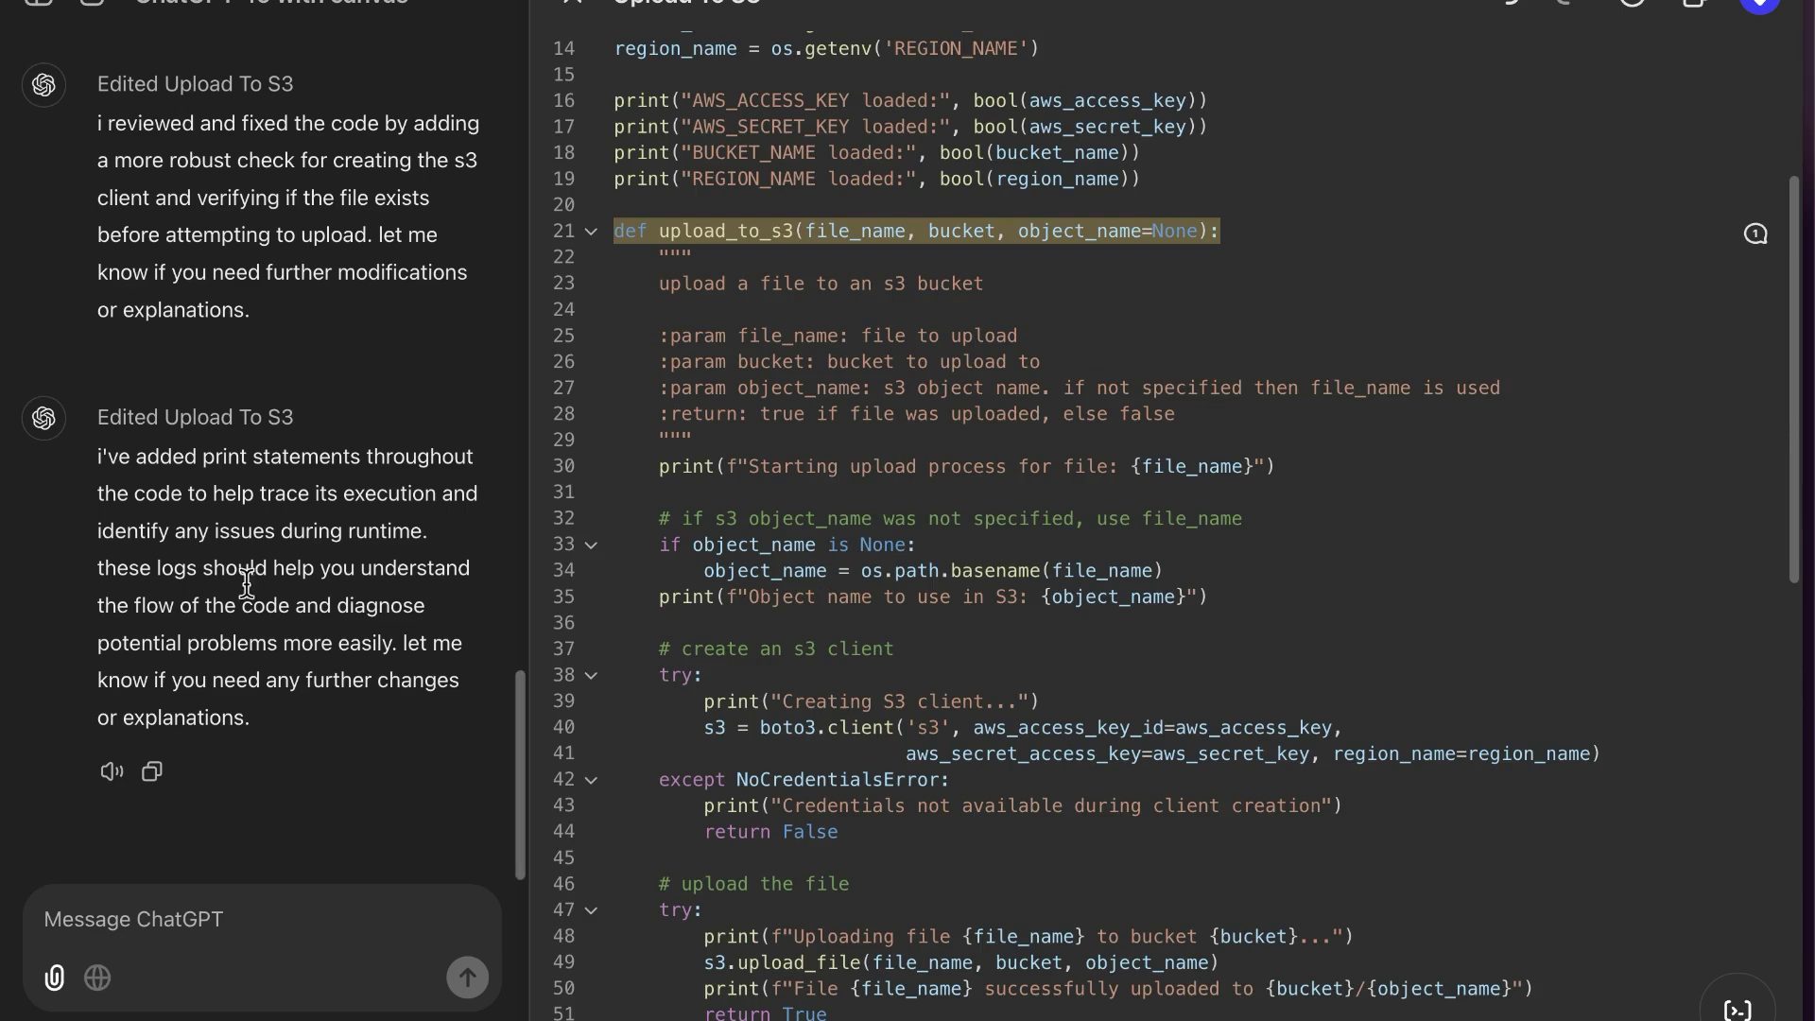
# - Send ChatGPT the message "instead of print statements, i want to use logure" to try to switch the script's logging library
pyautogui.click(190, 917)
pyautogui.write('instea')
pyautogui.write('d of print stateme')
pyautogui.write('nts, is there')
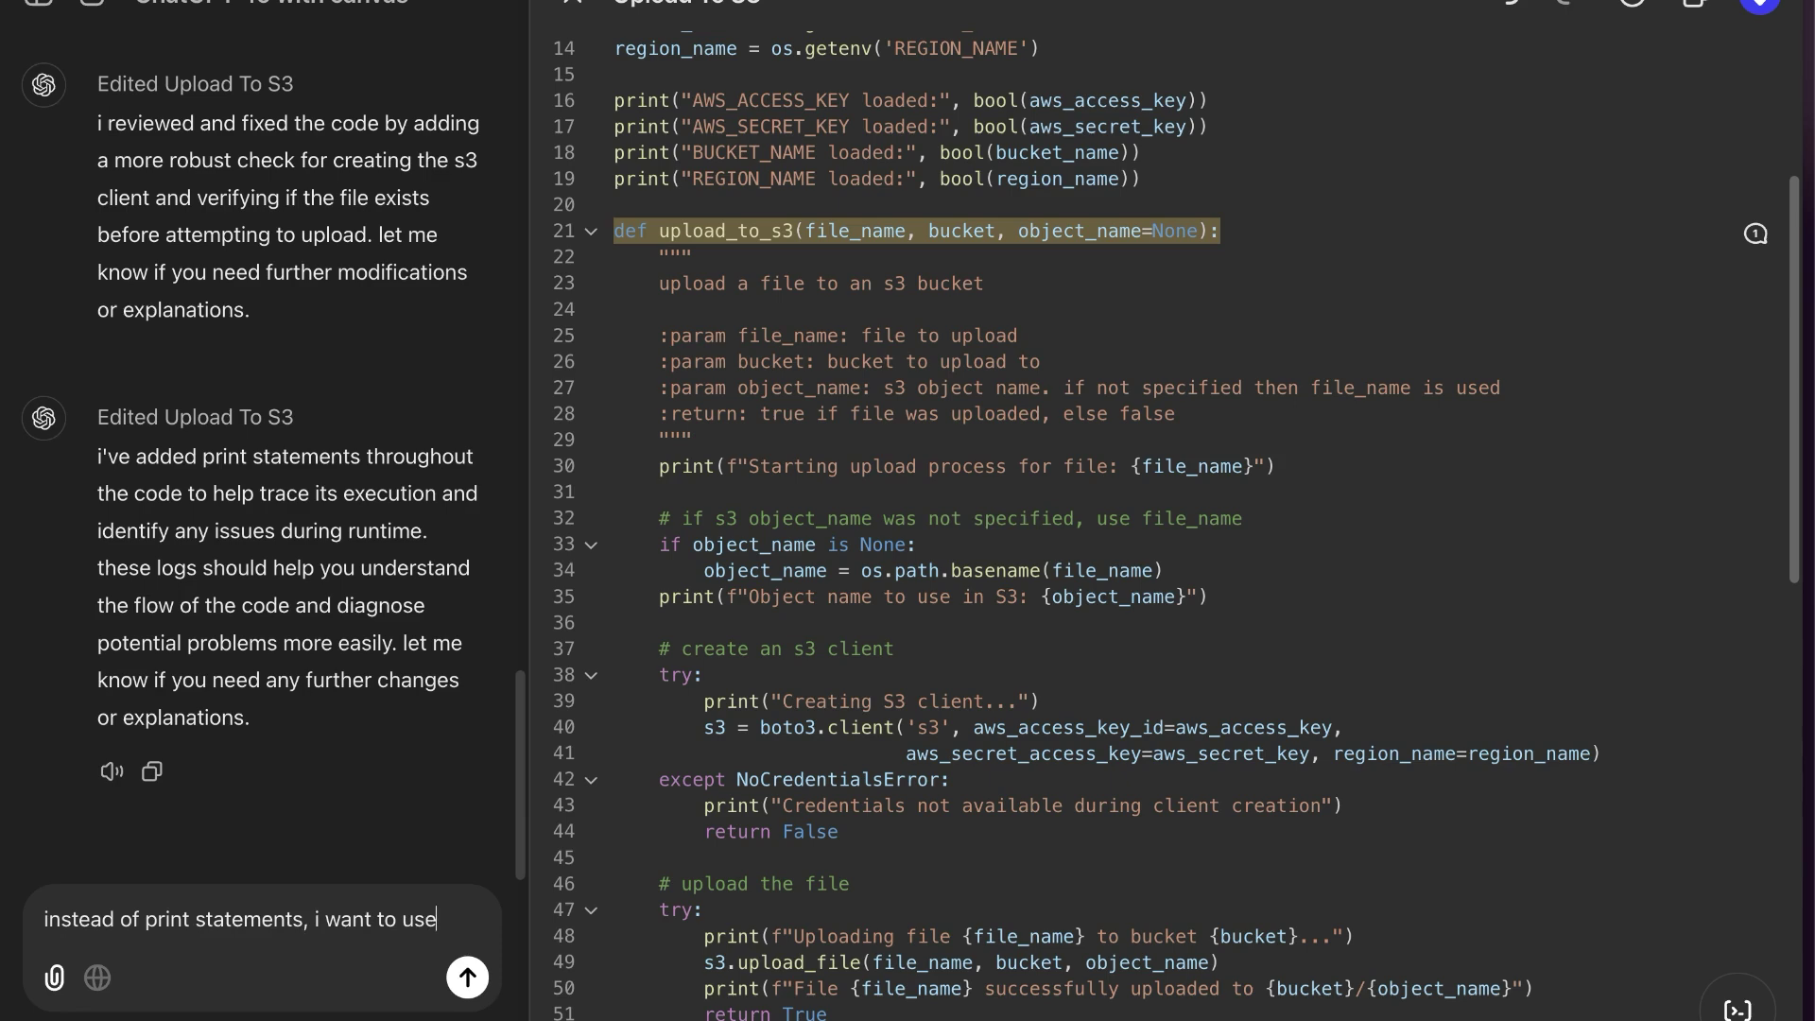
pyautogui.write('ure')
pyautogui.press('Return')
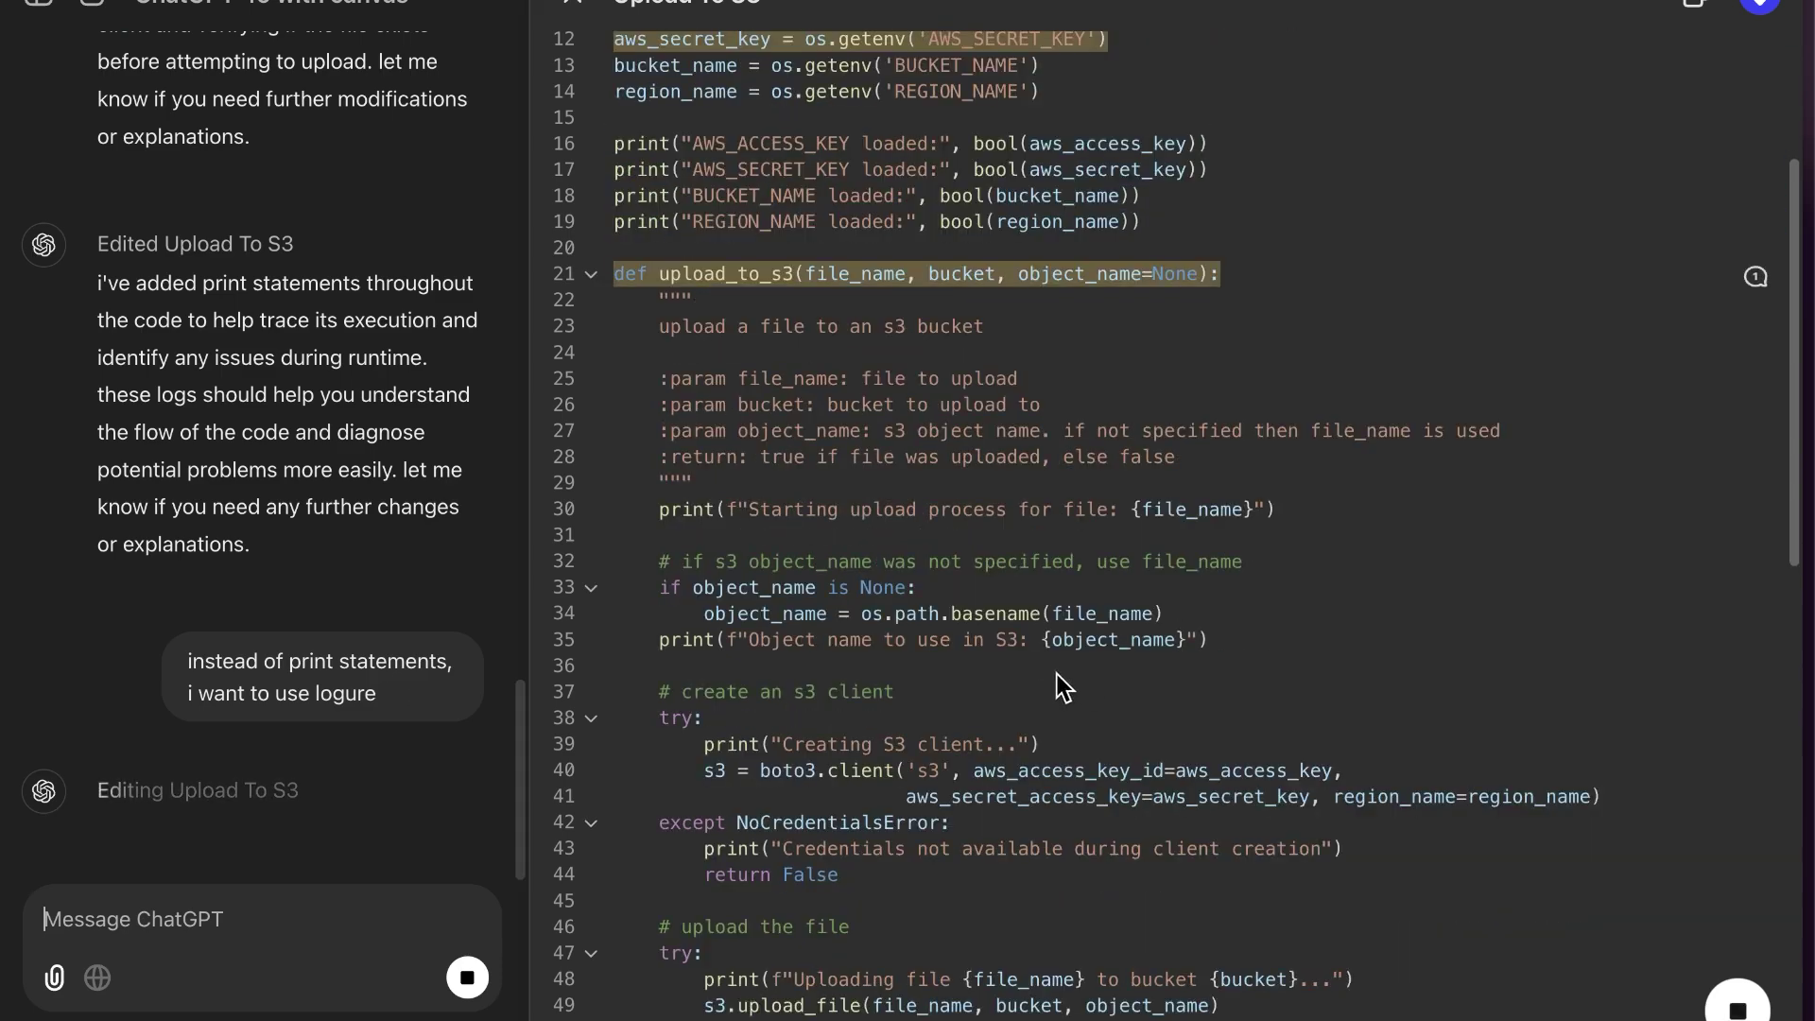
pyautogui.scroll(4, 1131, 665)
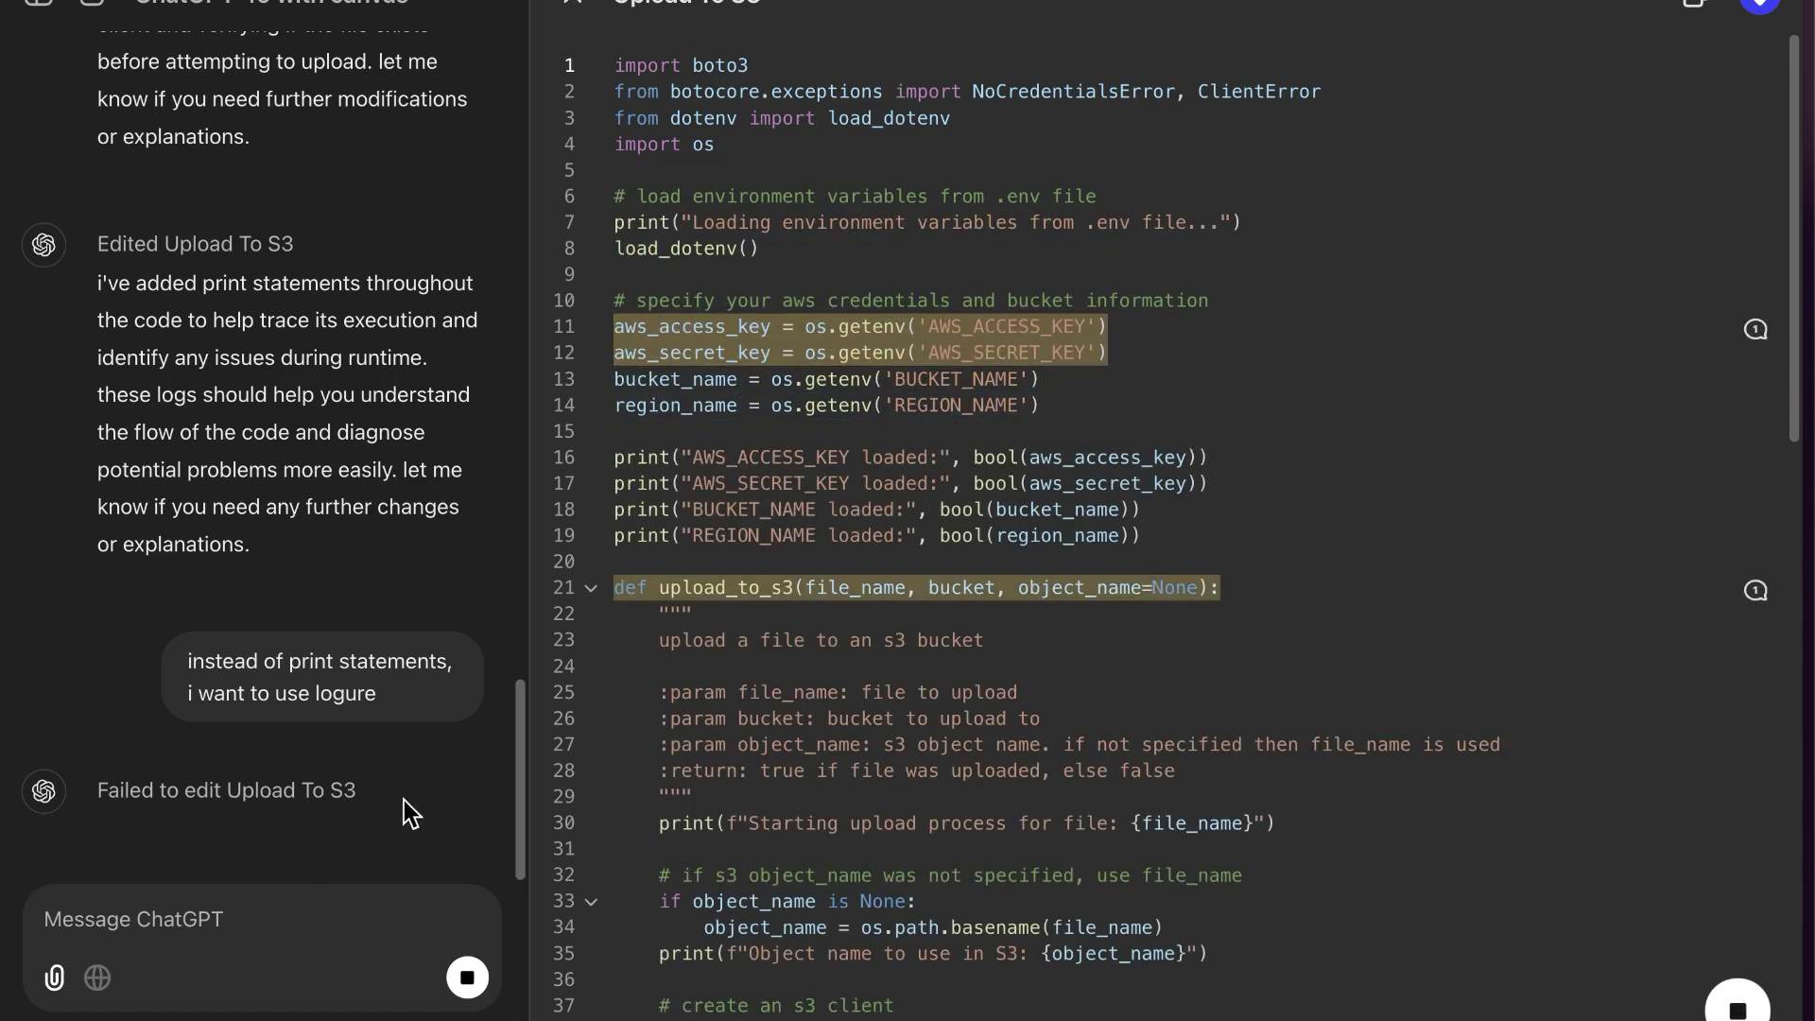
# - Ask ChatGPT to retry the logging library edit with "can you do it again" and check its reply and the script
pyautogui.moveTo(383, 698); pyautogui.dragTo(227, 661)
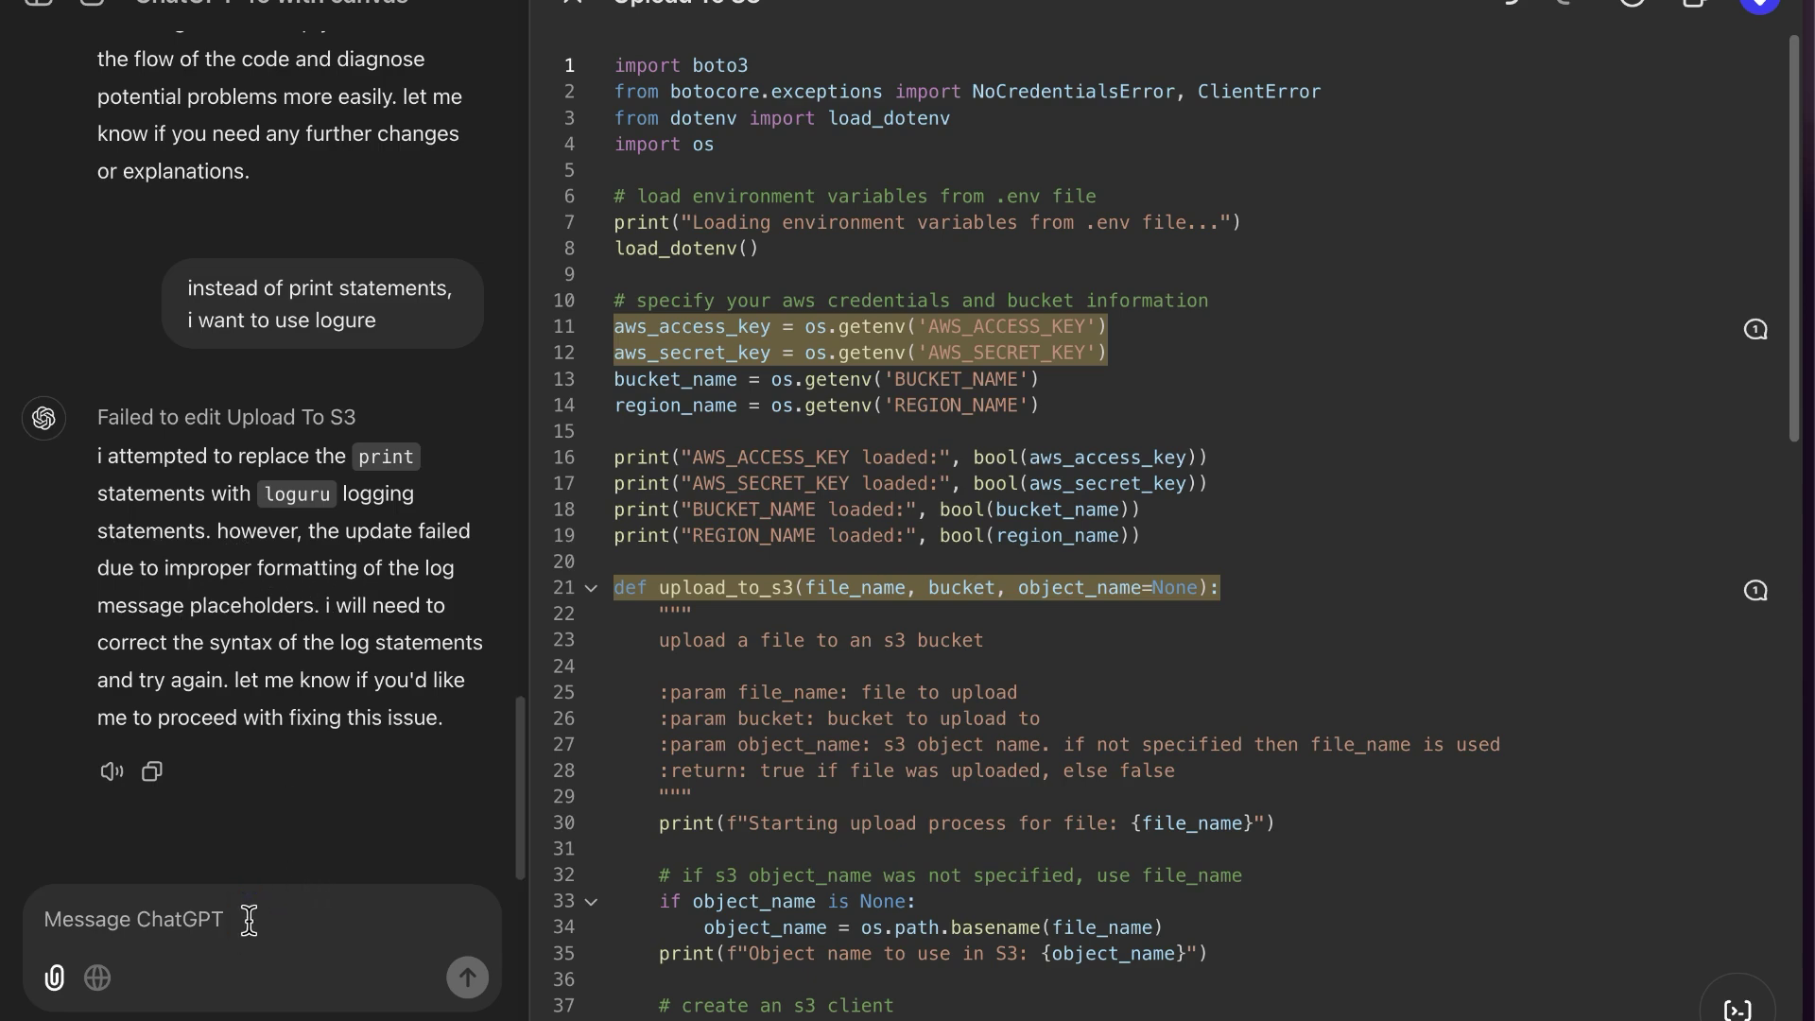
pyautogui.write('can you do it again')
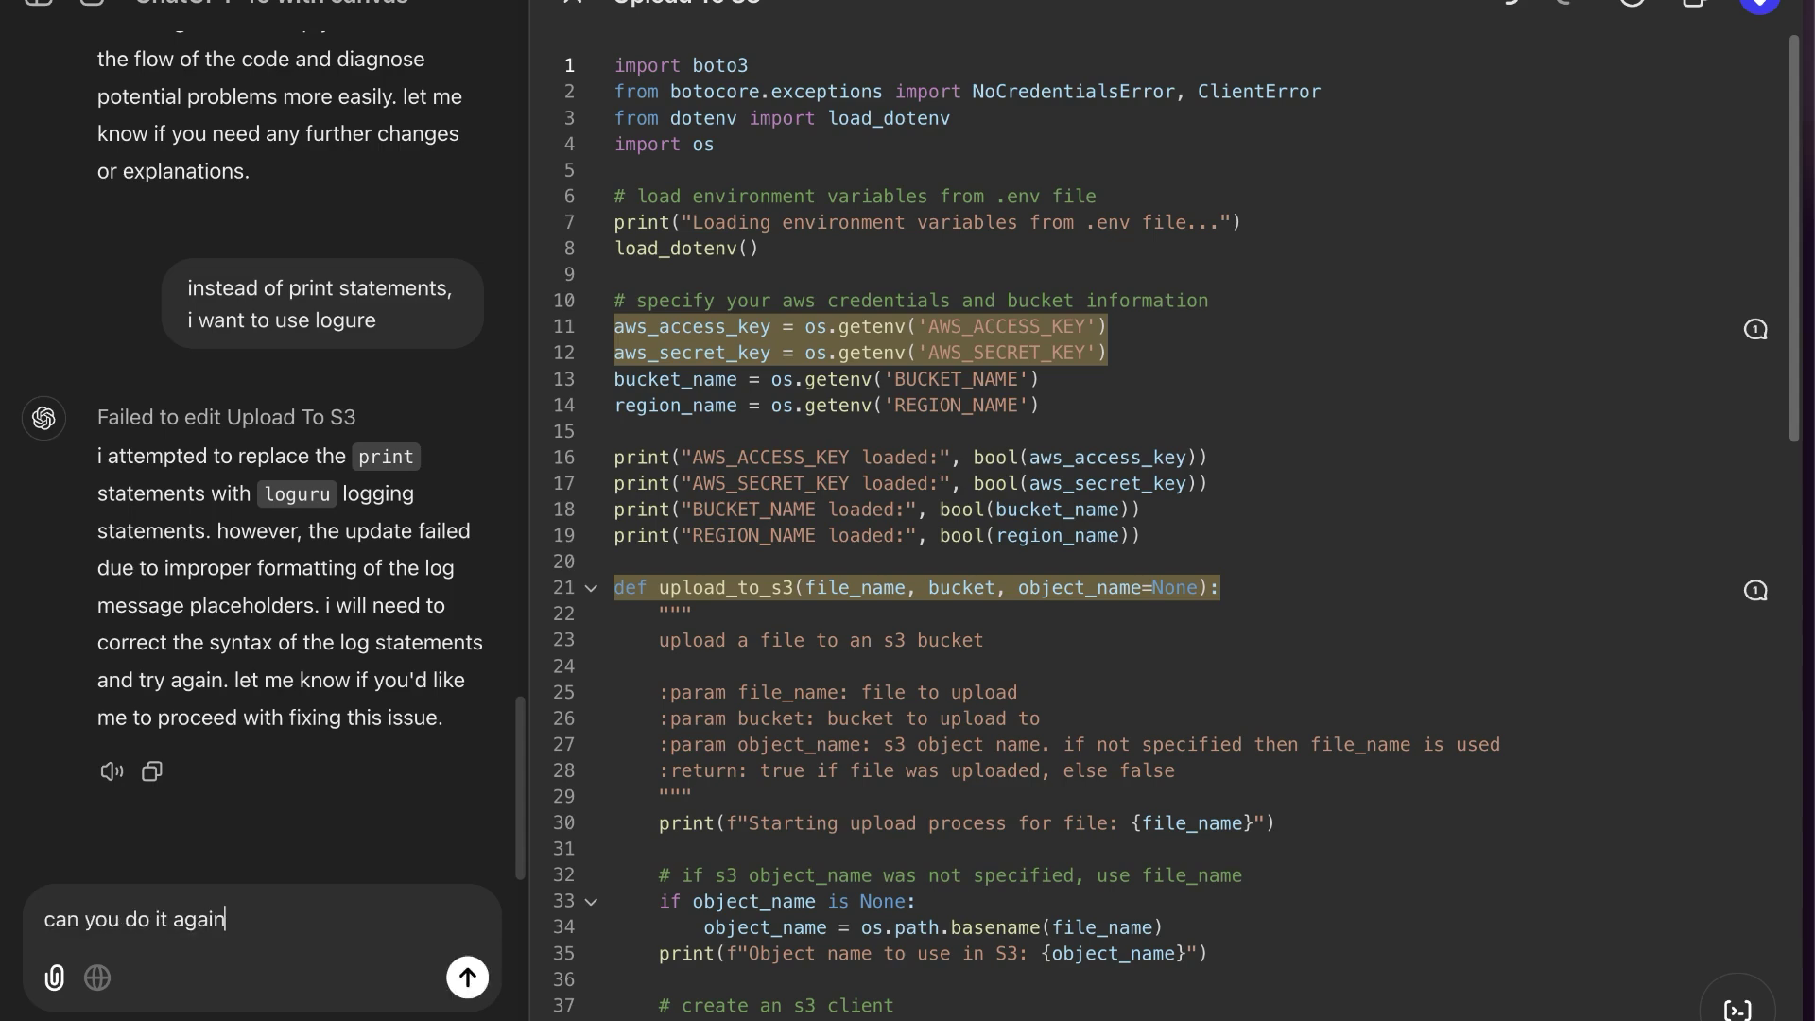
pyautogui.press('Return')
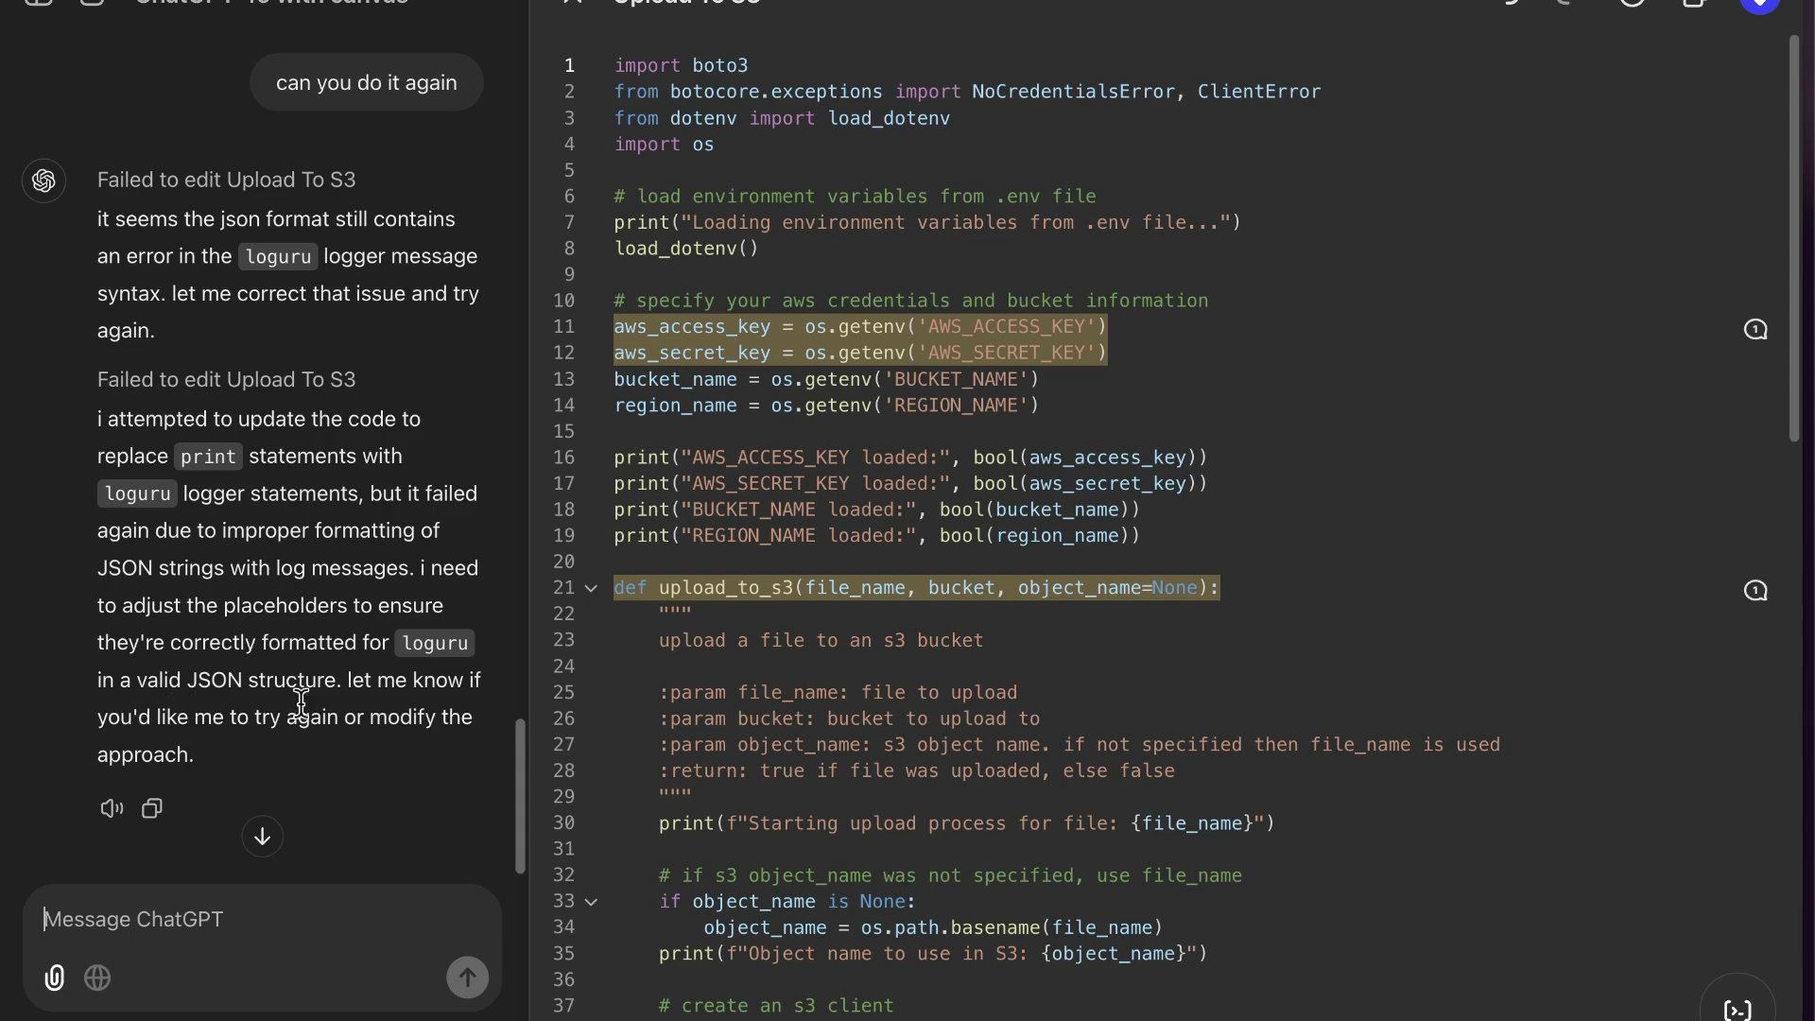
pyautogui.scroll(-3, 908, 692)
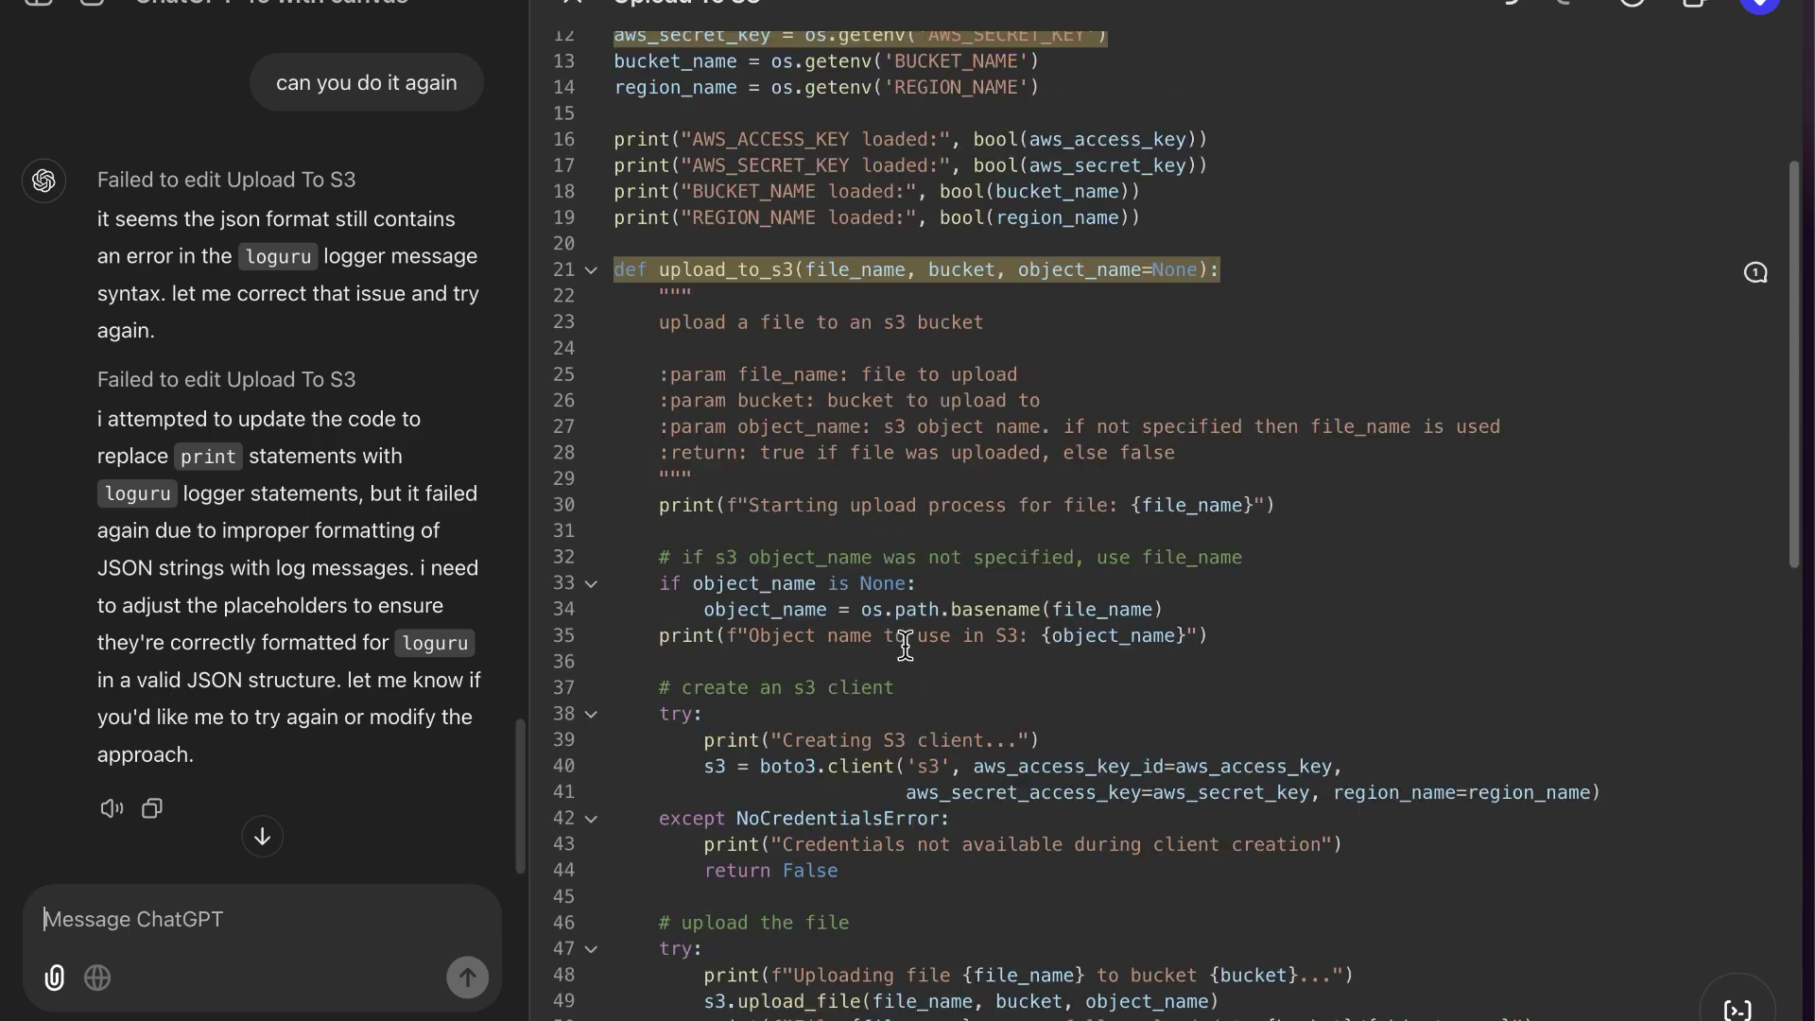
pyautogui.scroll(3, 943, 640)
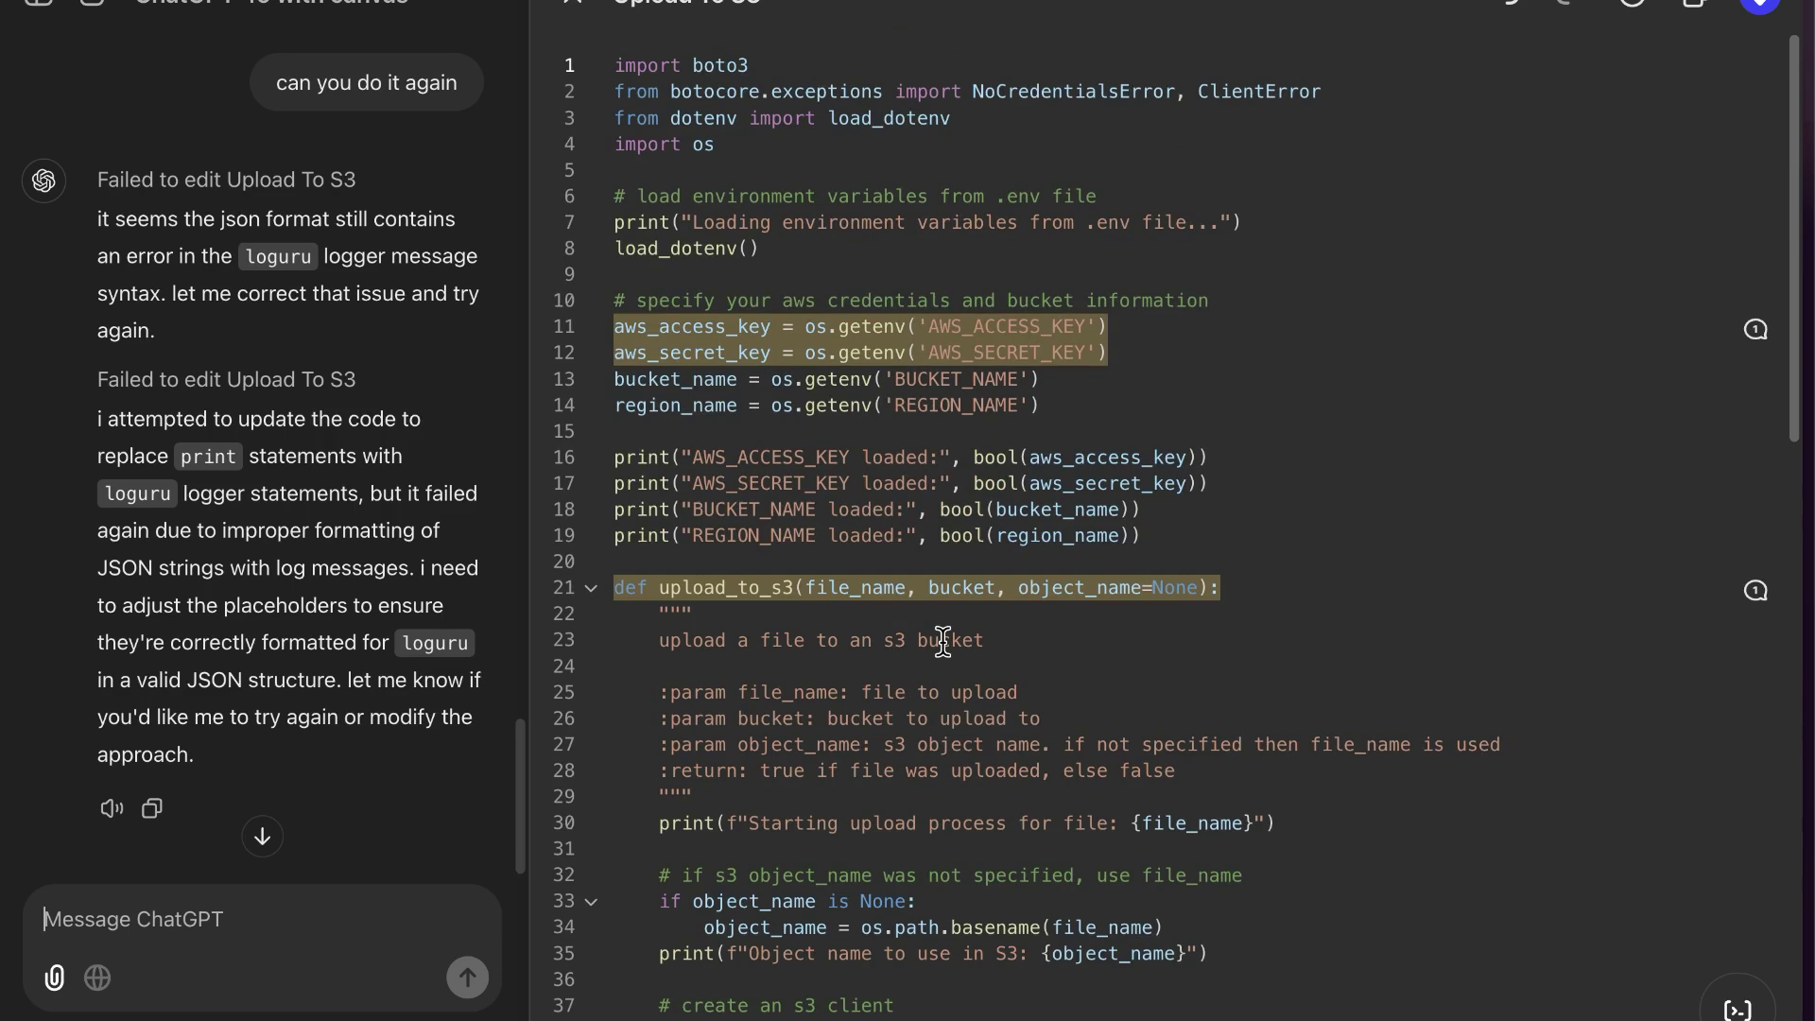
# - Ask ChatGPT for an alternative logging option with "can you suggest any other good logging fo rme"
pyautogui.write('can you suggest any ')
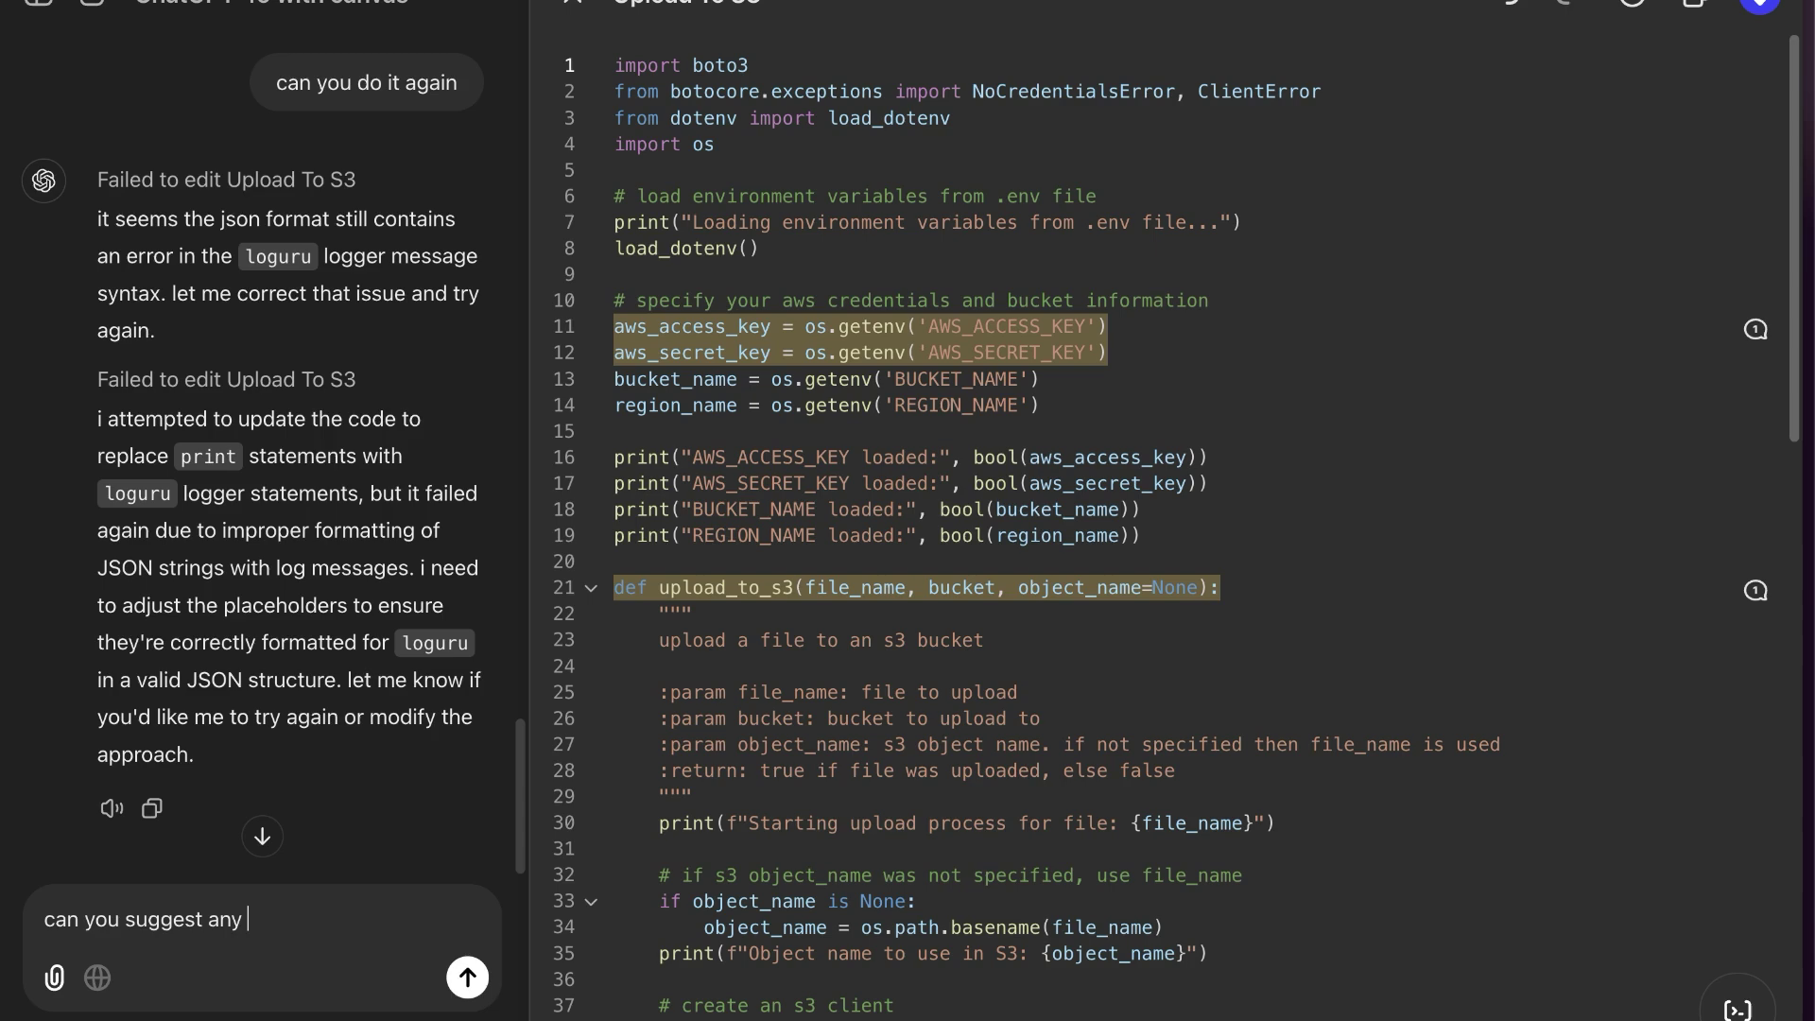
pyautogui.write('other good logging')
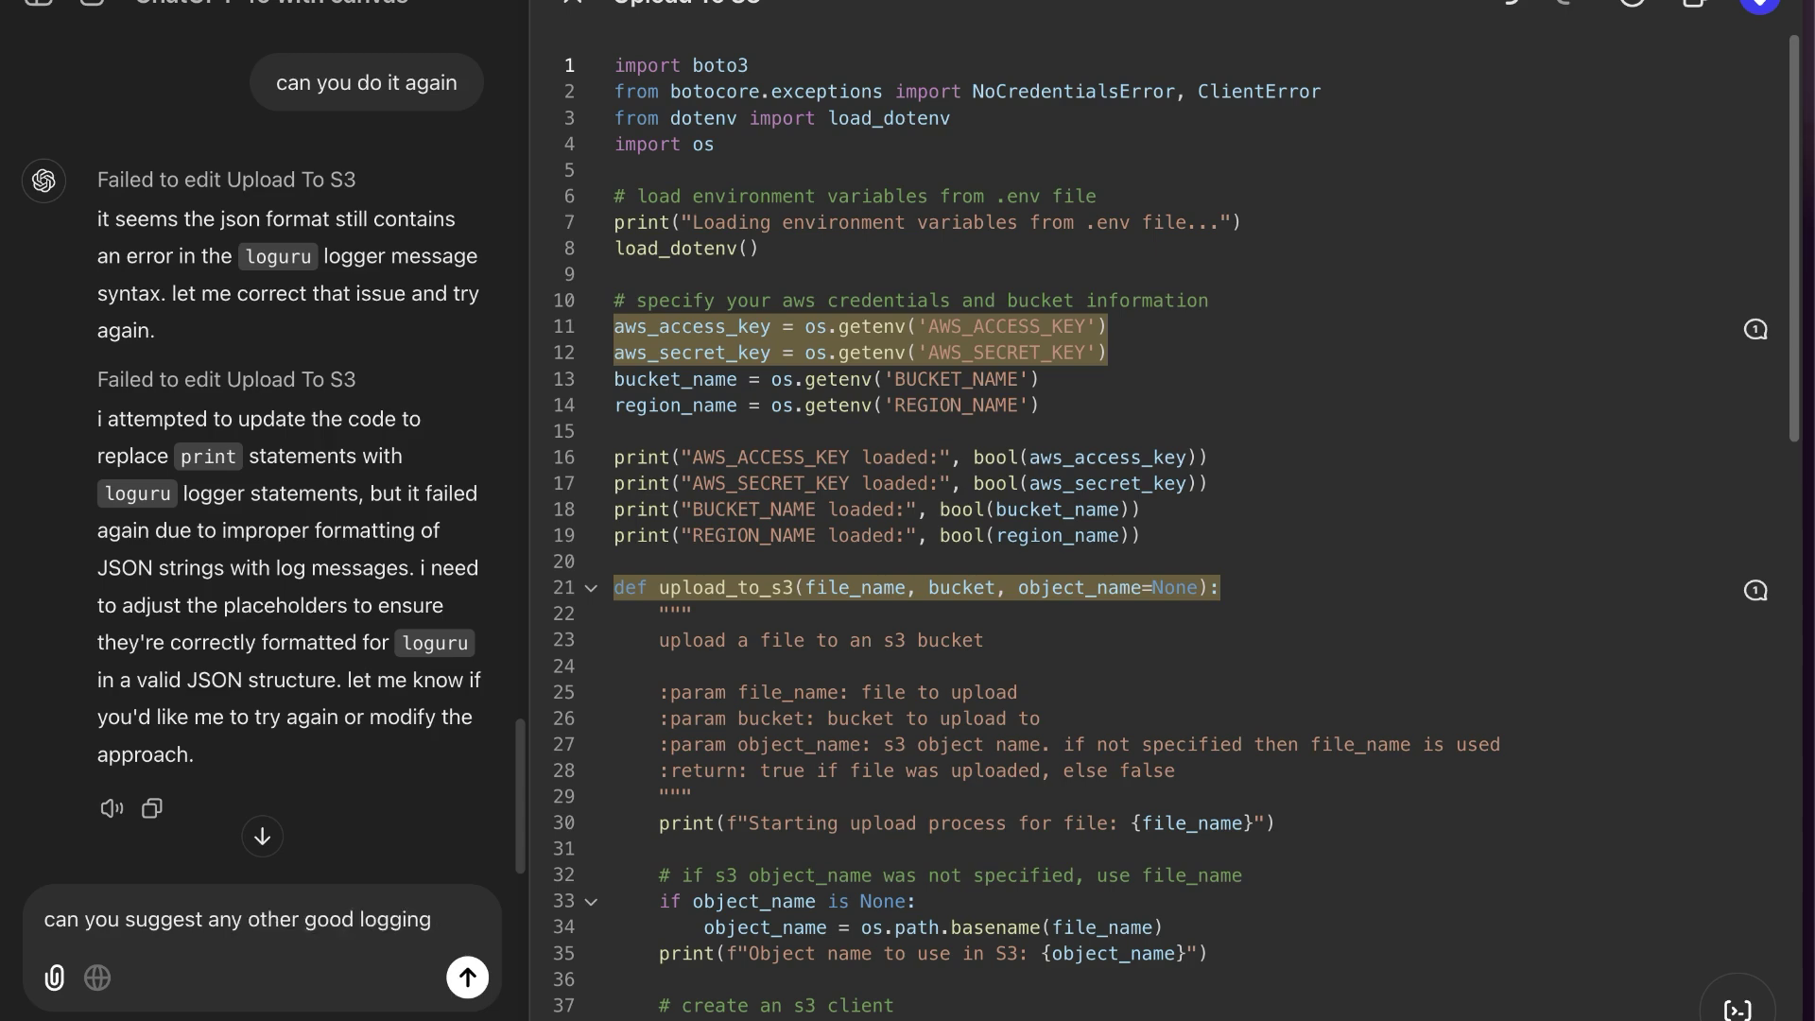
pyautogui.write(' fo rme')
pyautogui.press('Return')
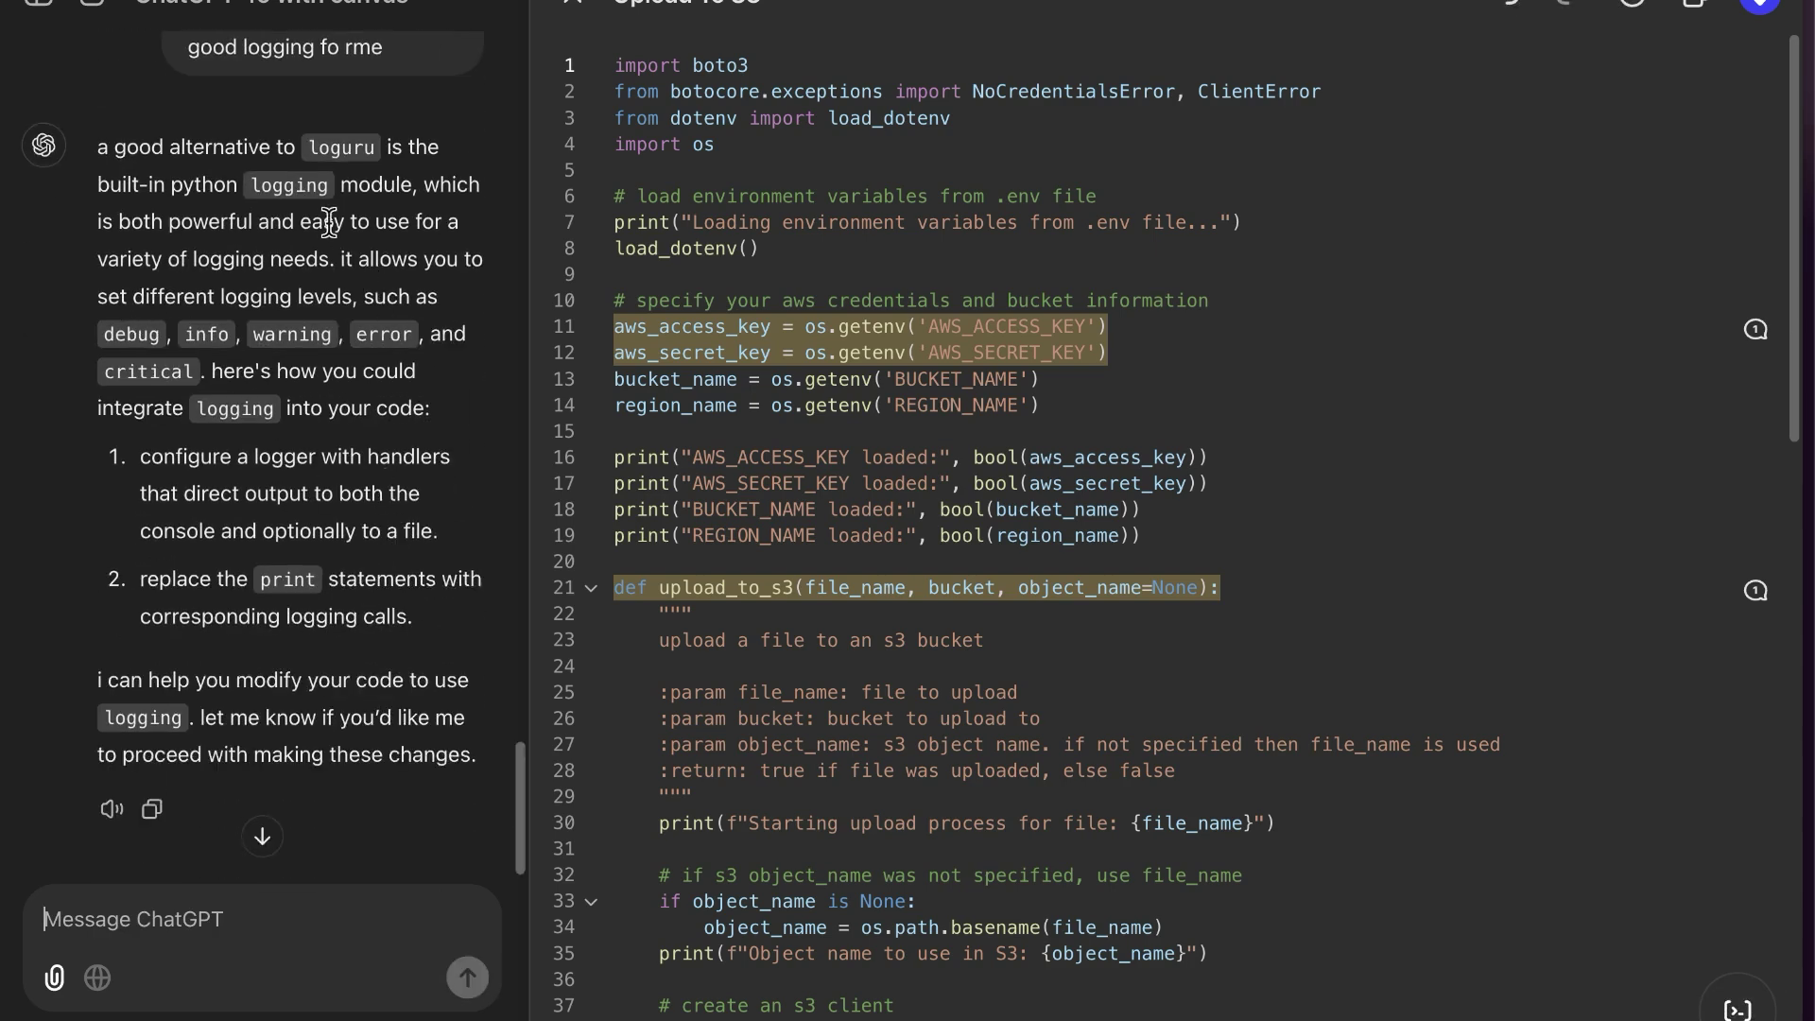
# - Tell ChatGPT "lets use logging module" and review the logger calls throughout the edited script
pyautogui.click(166, 922)
pyautogui.write('le')
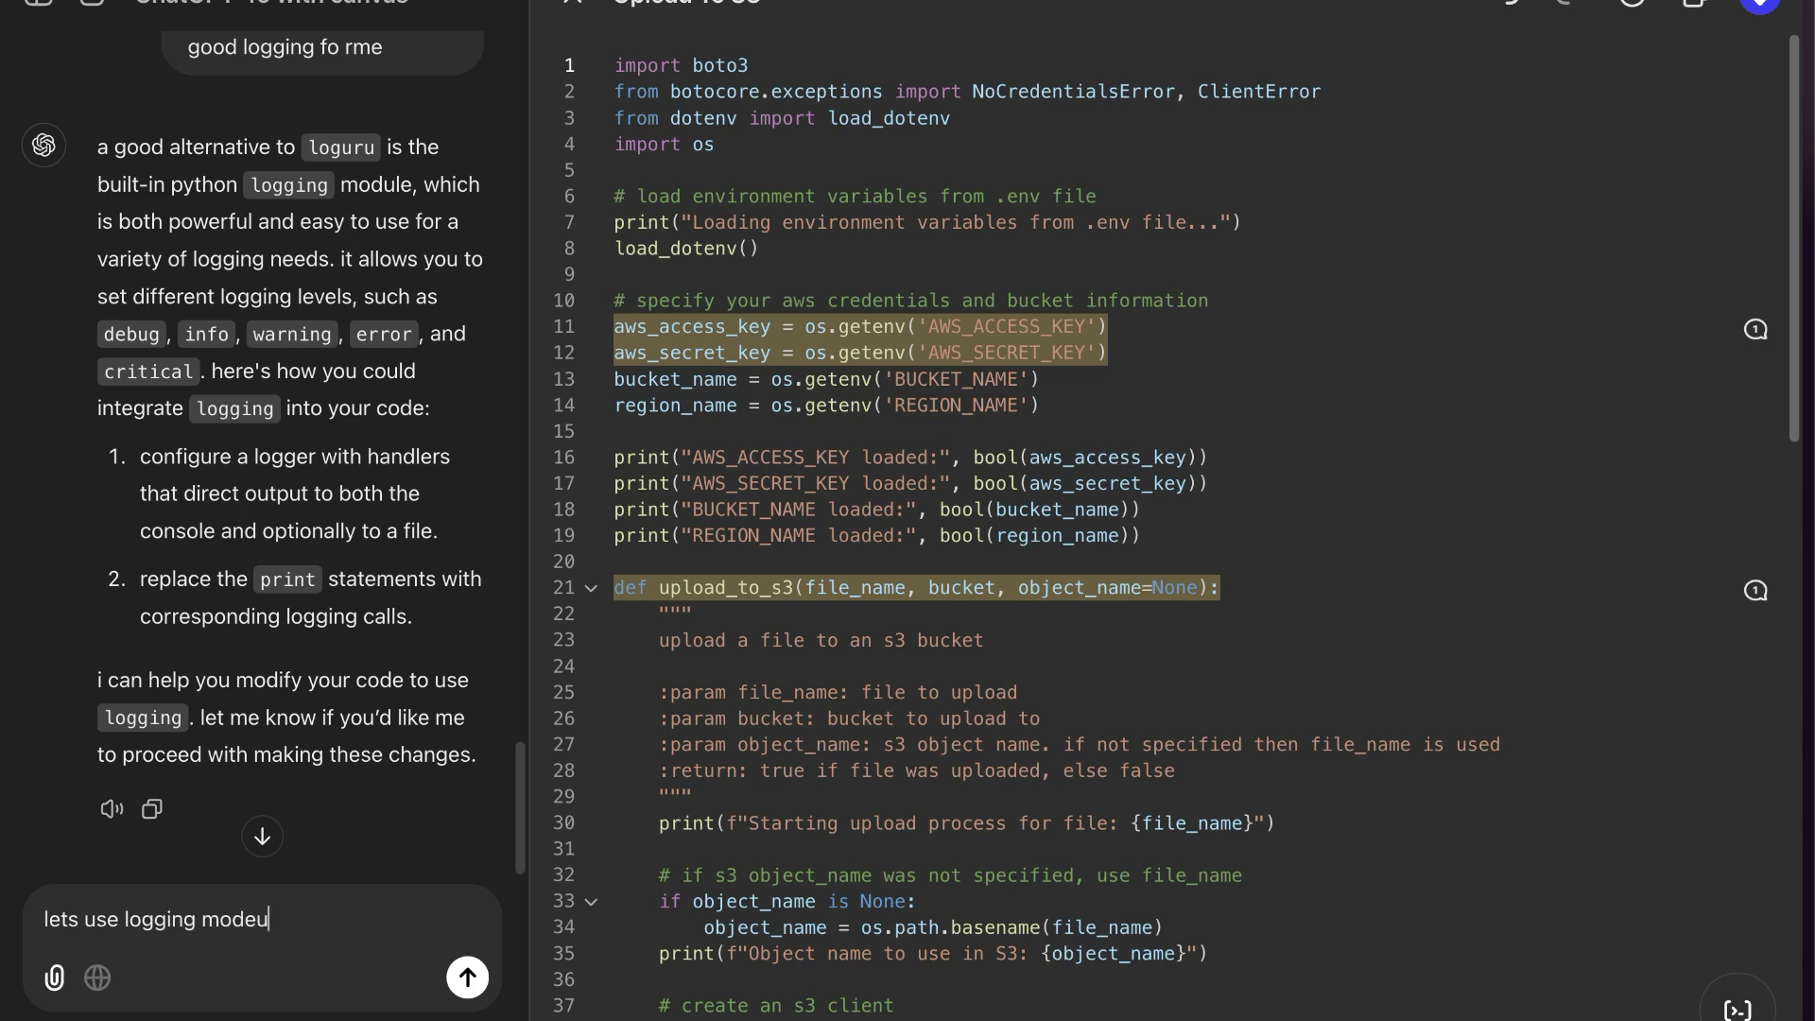
pyautogui.write('ts use logging module')
pyautogui.press('Return')
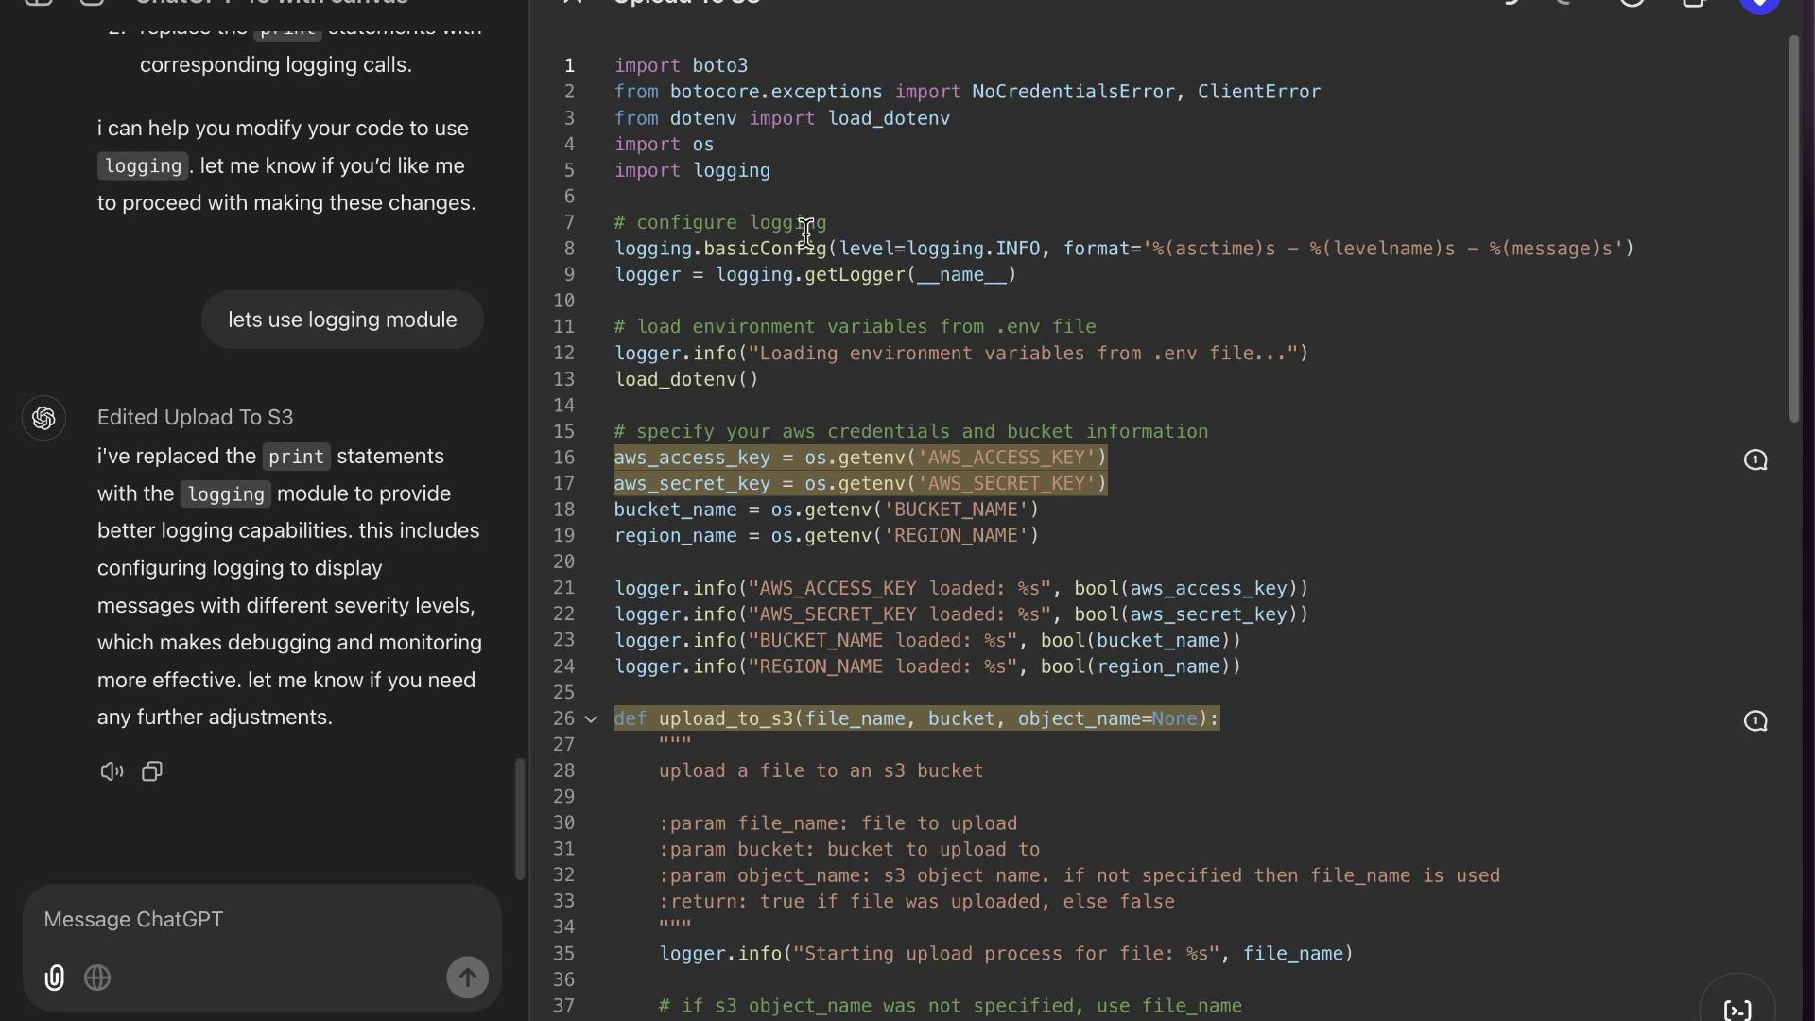
pyautogui.scroll(-5, 795, 422)
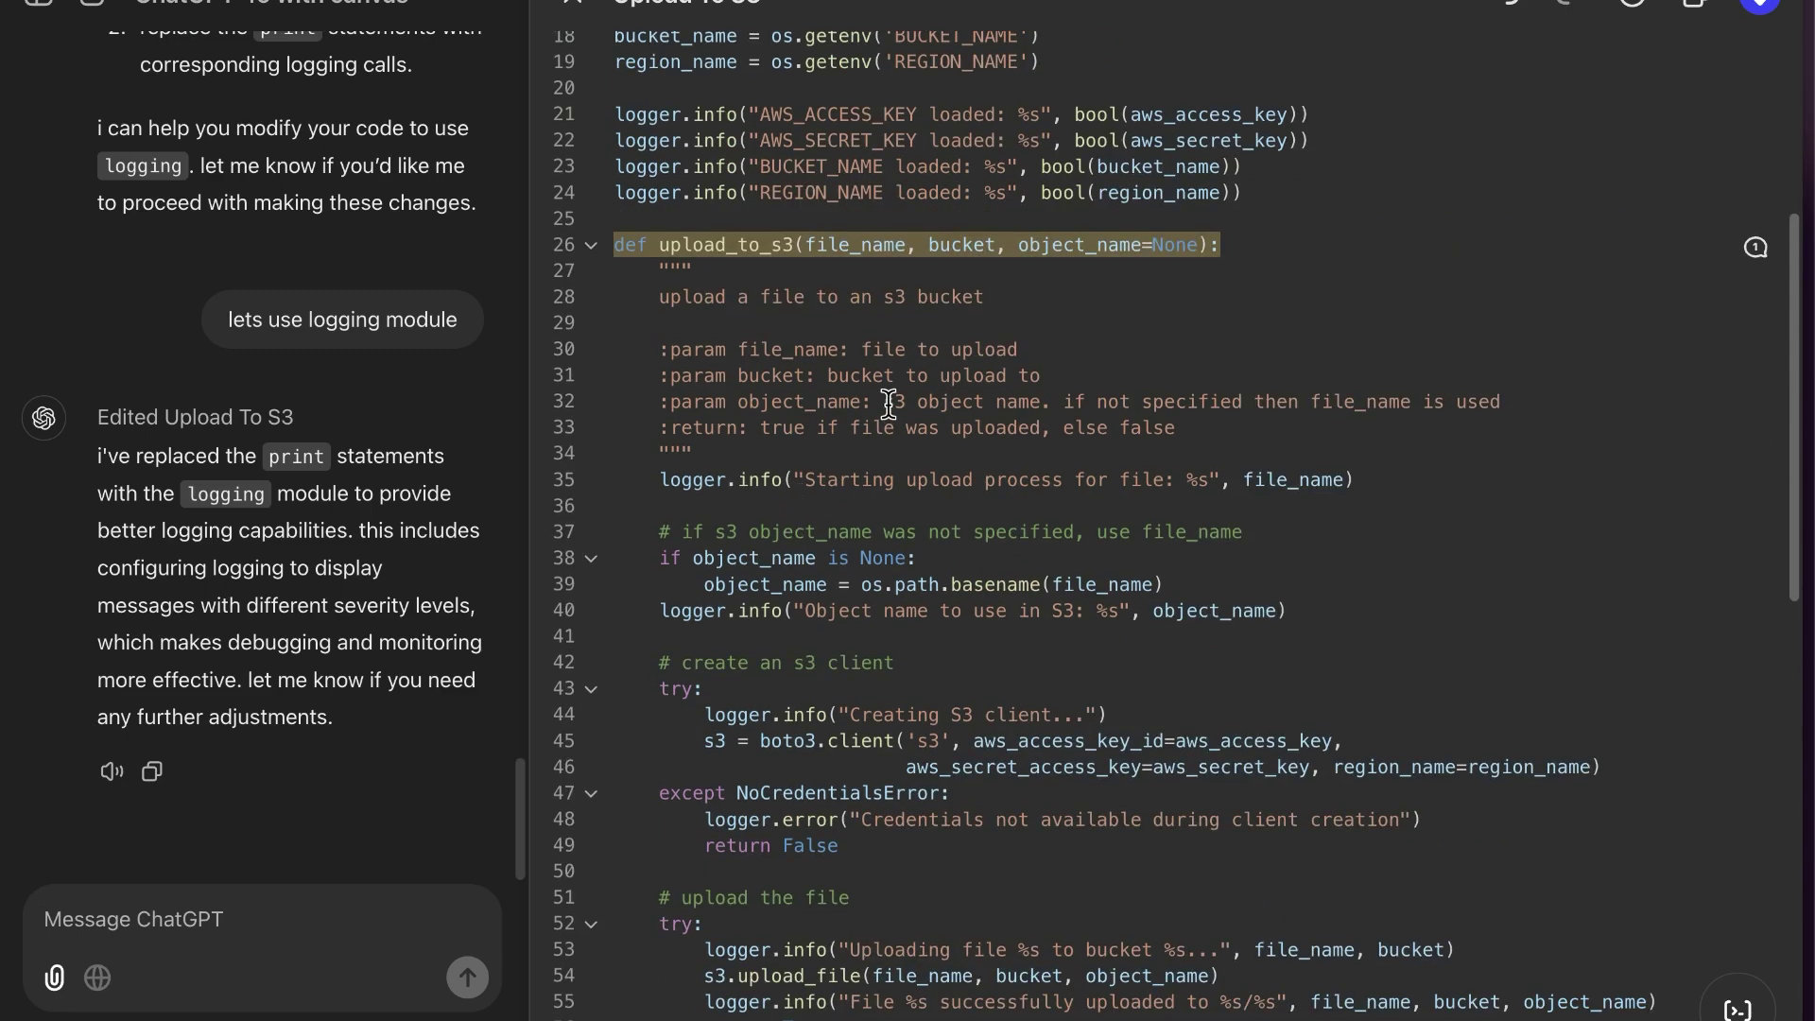
pyautogui.scroll(-5, 993, 479)
pyautogui.scroll(10, 1324, 615)
# - Run Add comments on the script and highlight the logger.error line for missing credentials during client creation
pyautogui.moveTo(1749, 832)
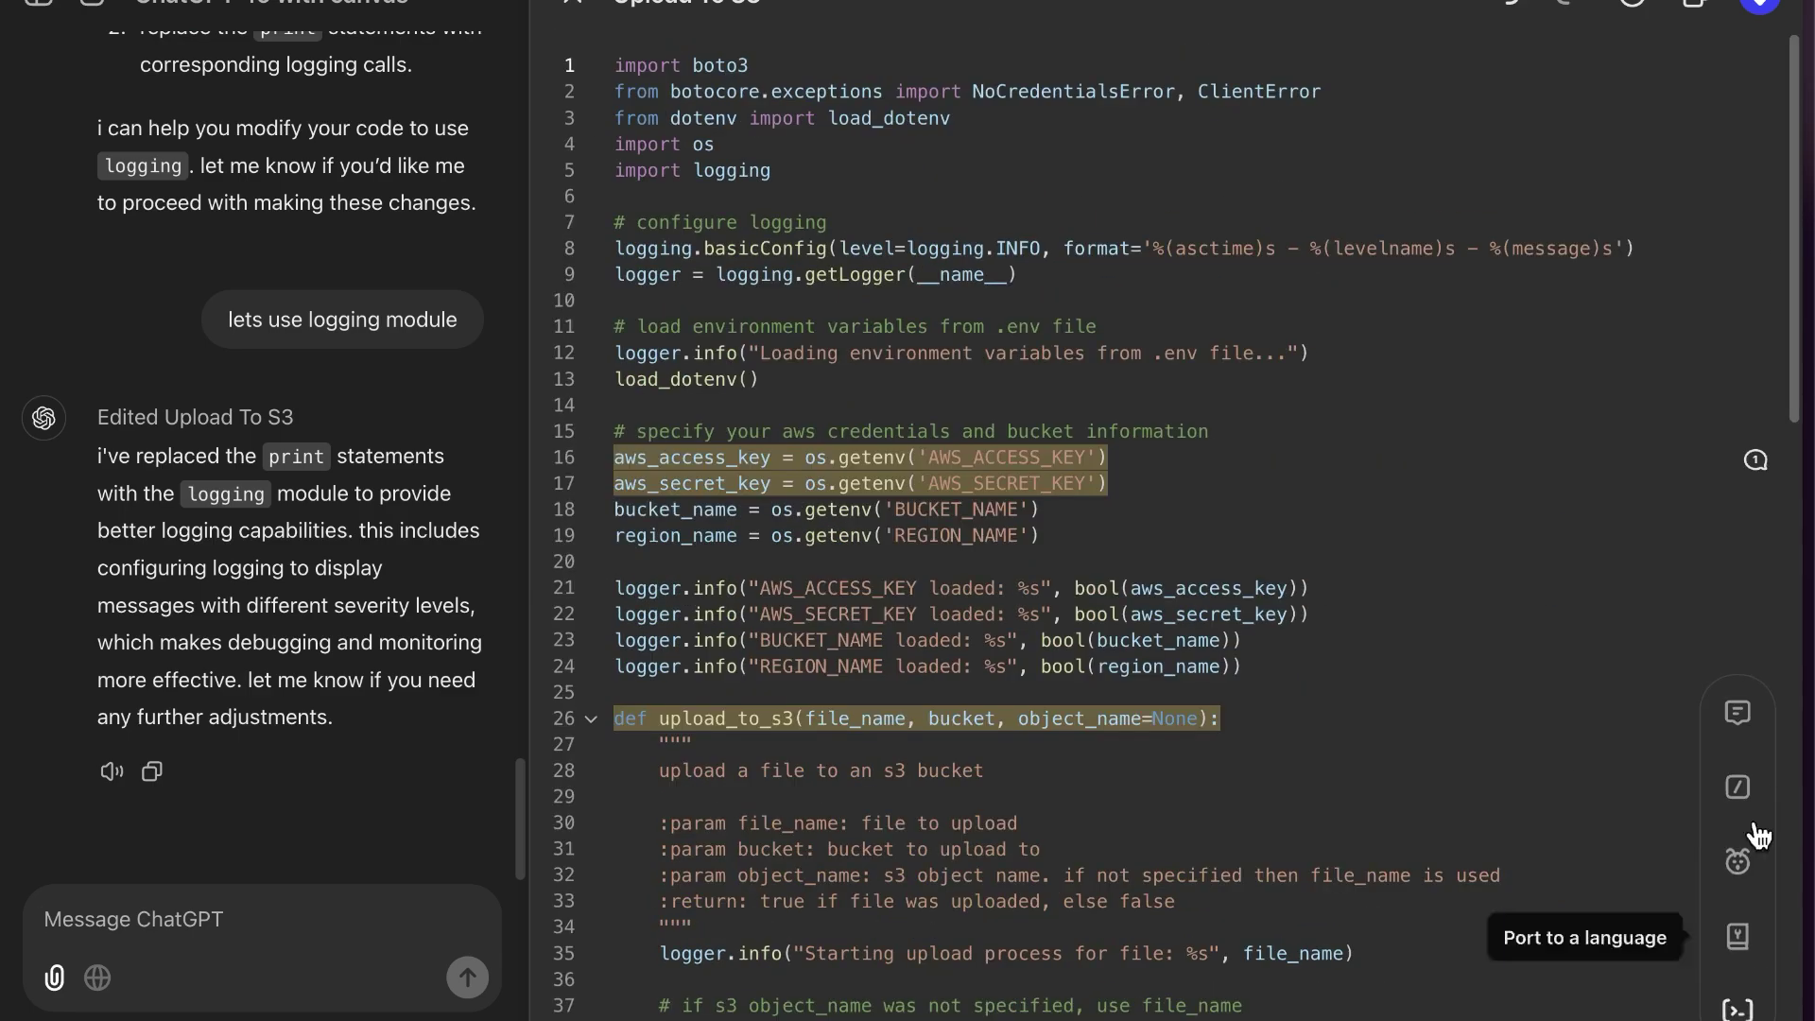
pyautogui.click(1743, 716)
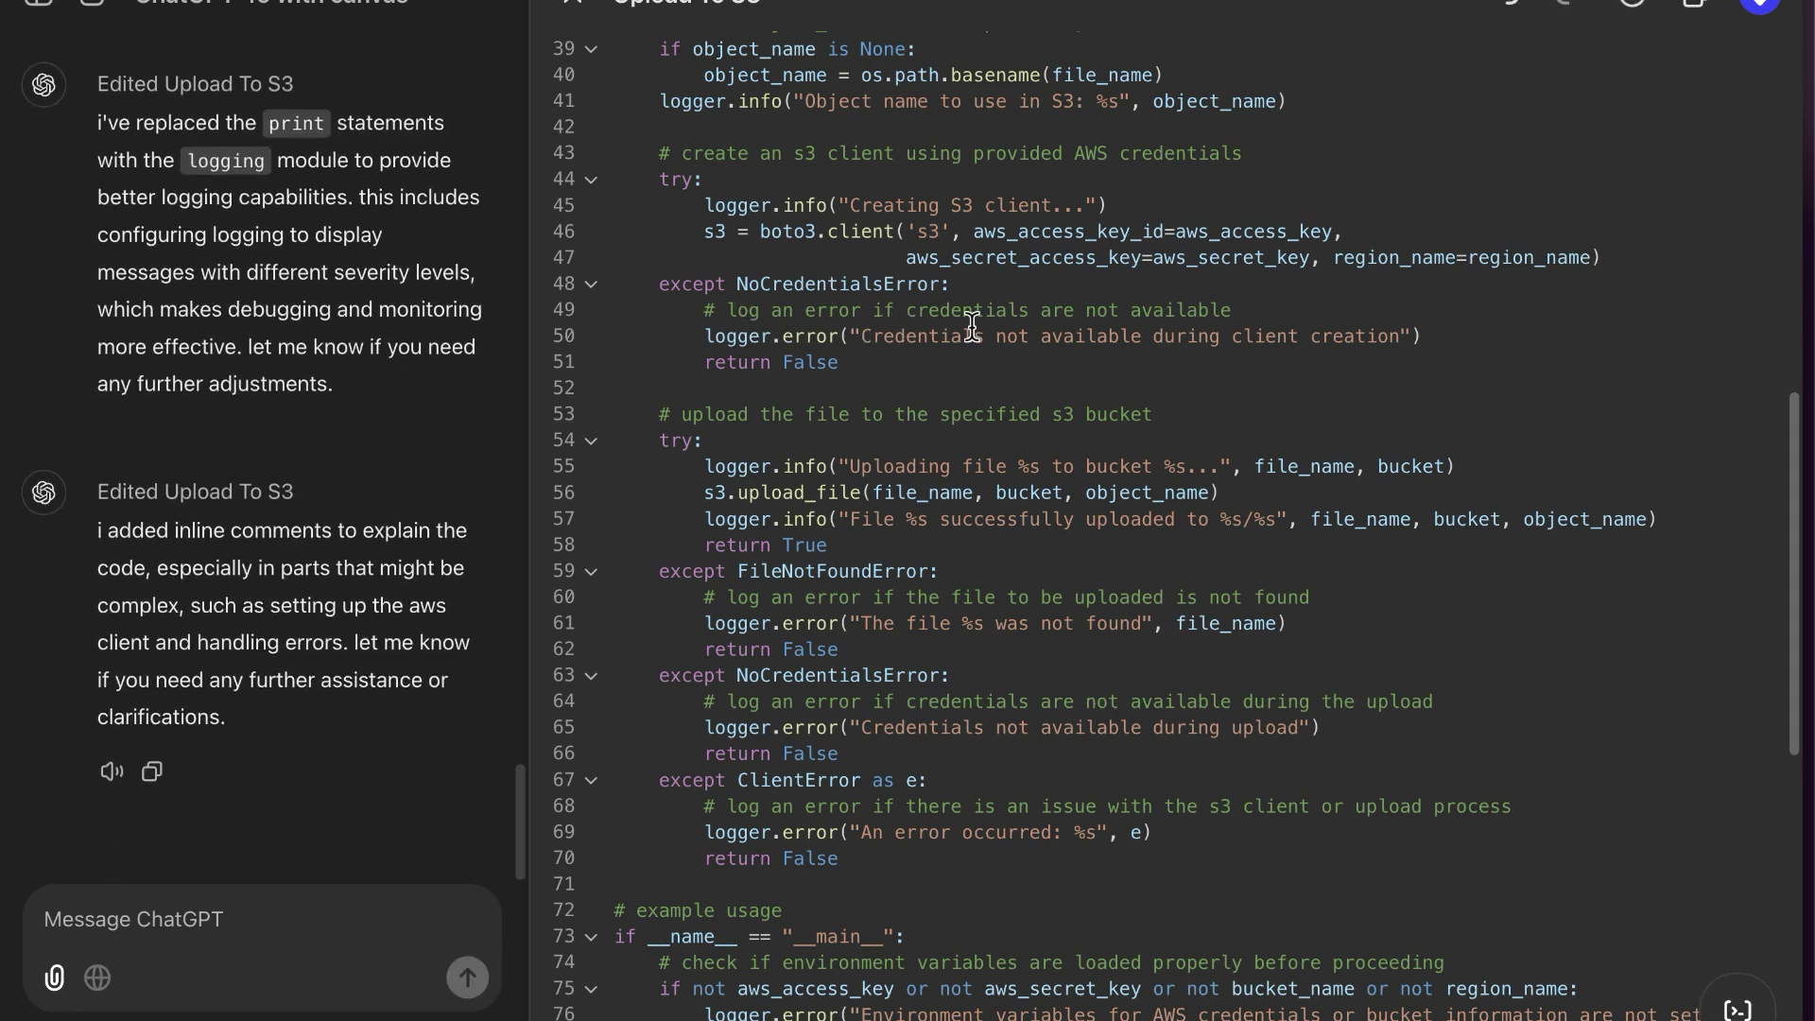
pyautogui.moveTo(707, 338); pyautogui.dragTo(1418, 337)
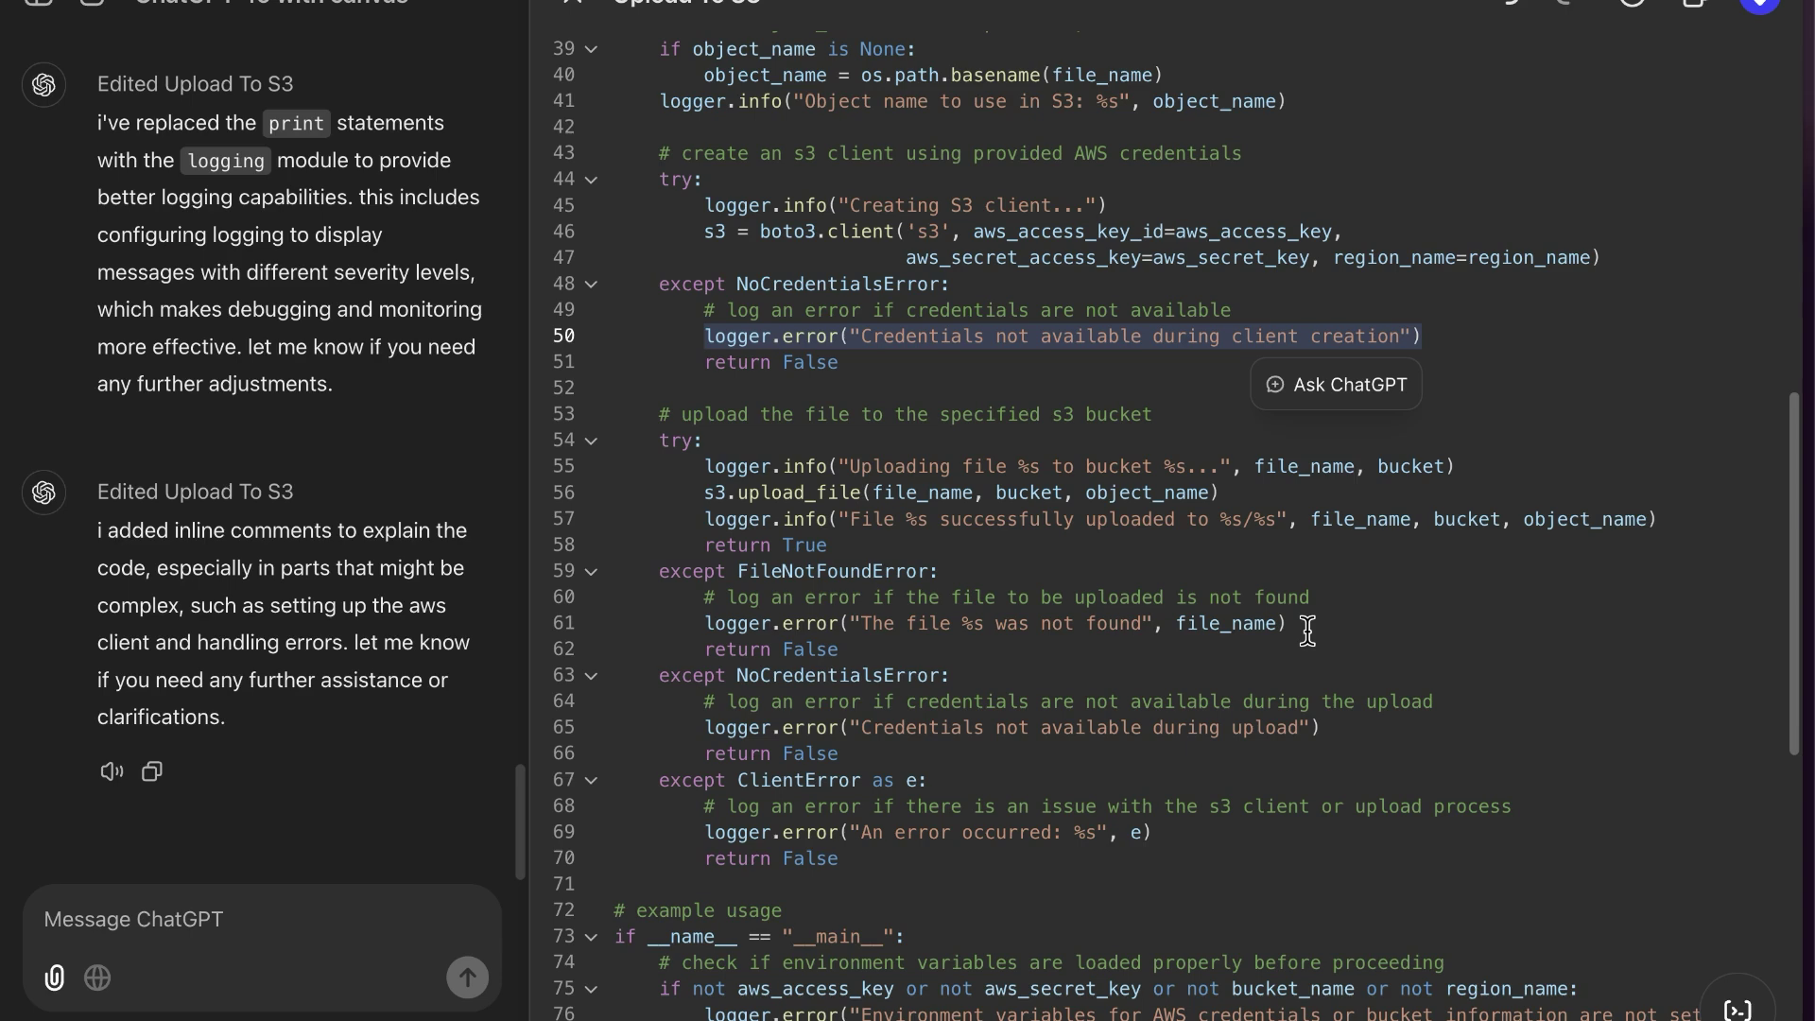
# - Show the changes the commenting edit made to the Upload To S3 script, hide them again, and copy the code
pyautogui.scroll(-10, 1276, 790)
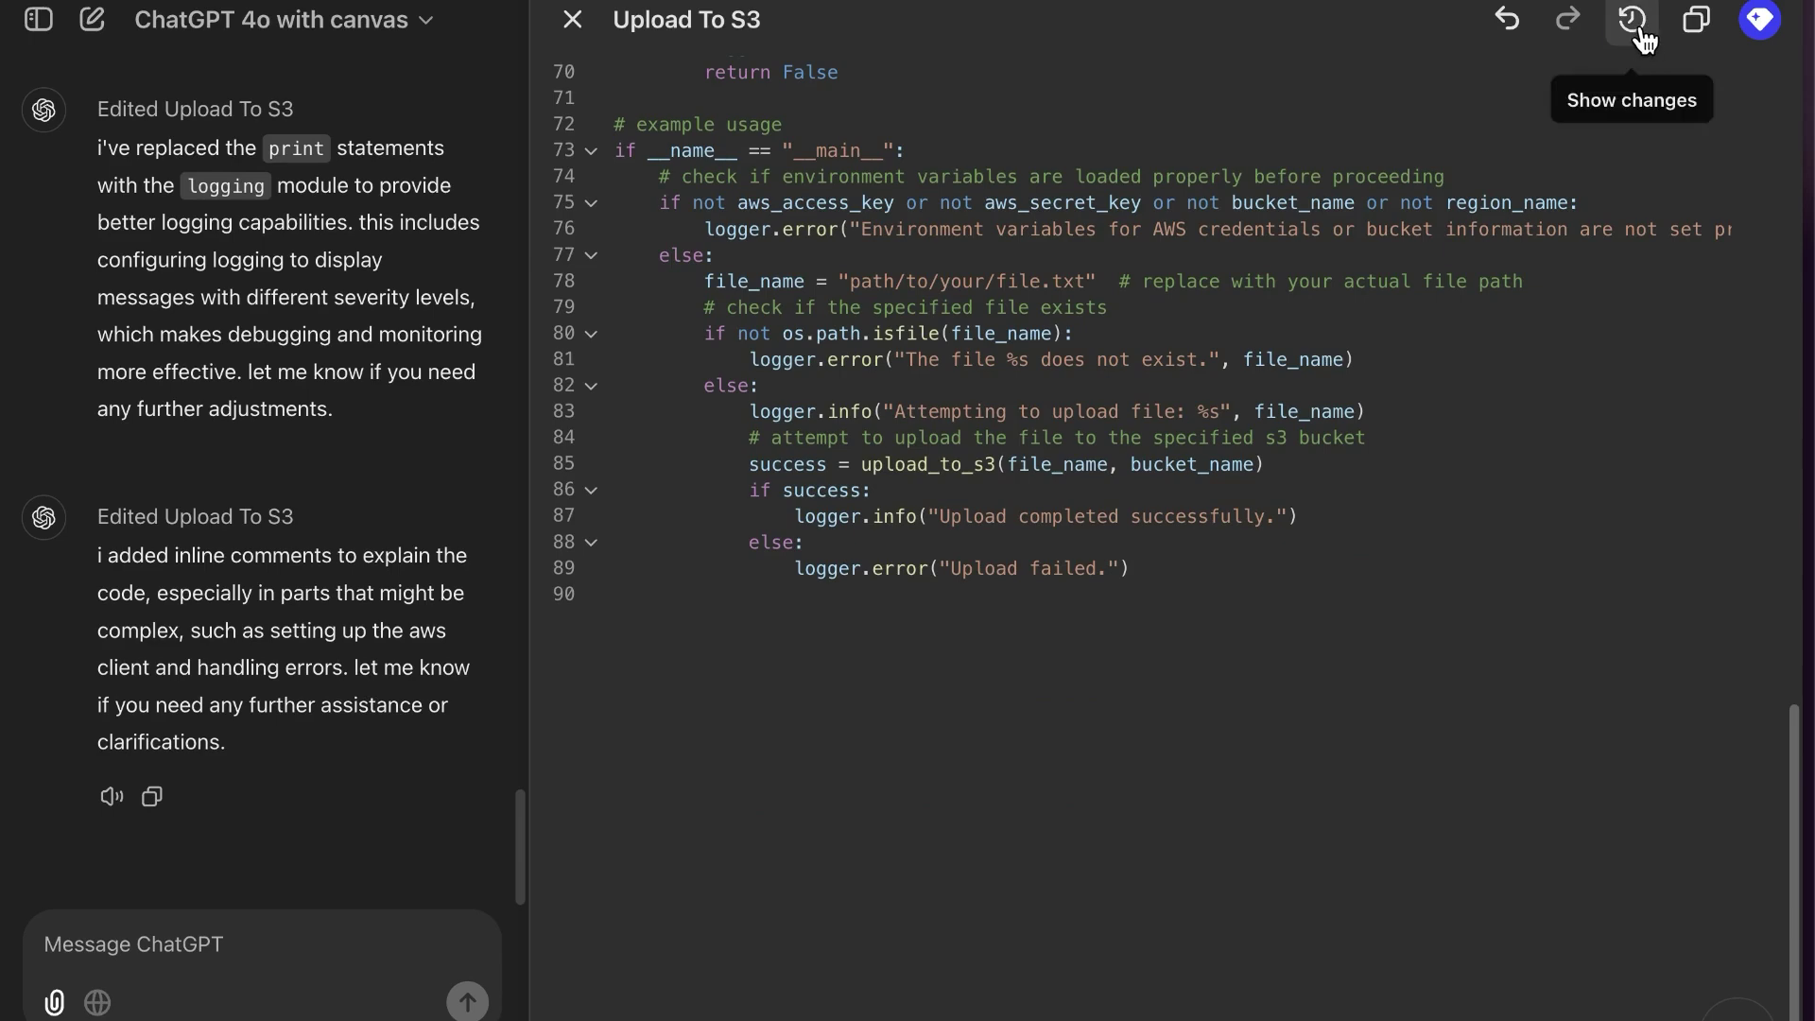
pyautogui.click(1634, 20)
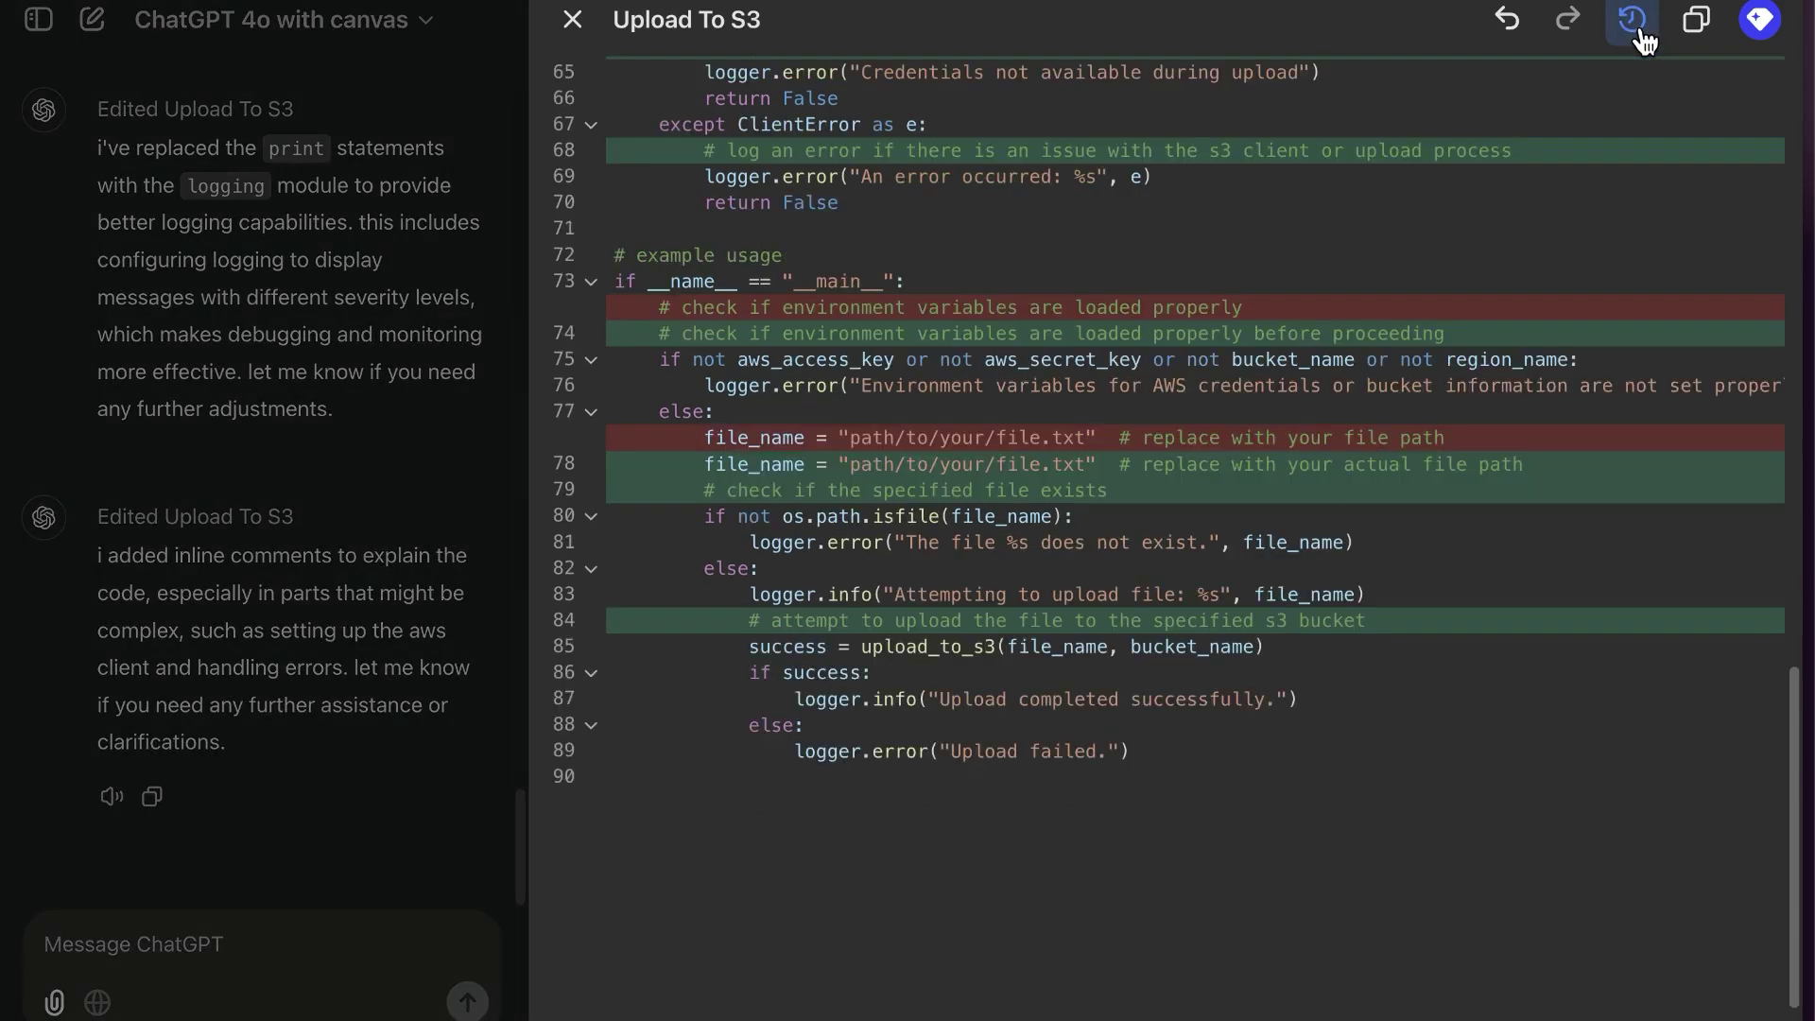
pyautogui.click(1643, 40)
pyautogui.click(1700, 36)
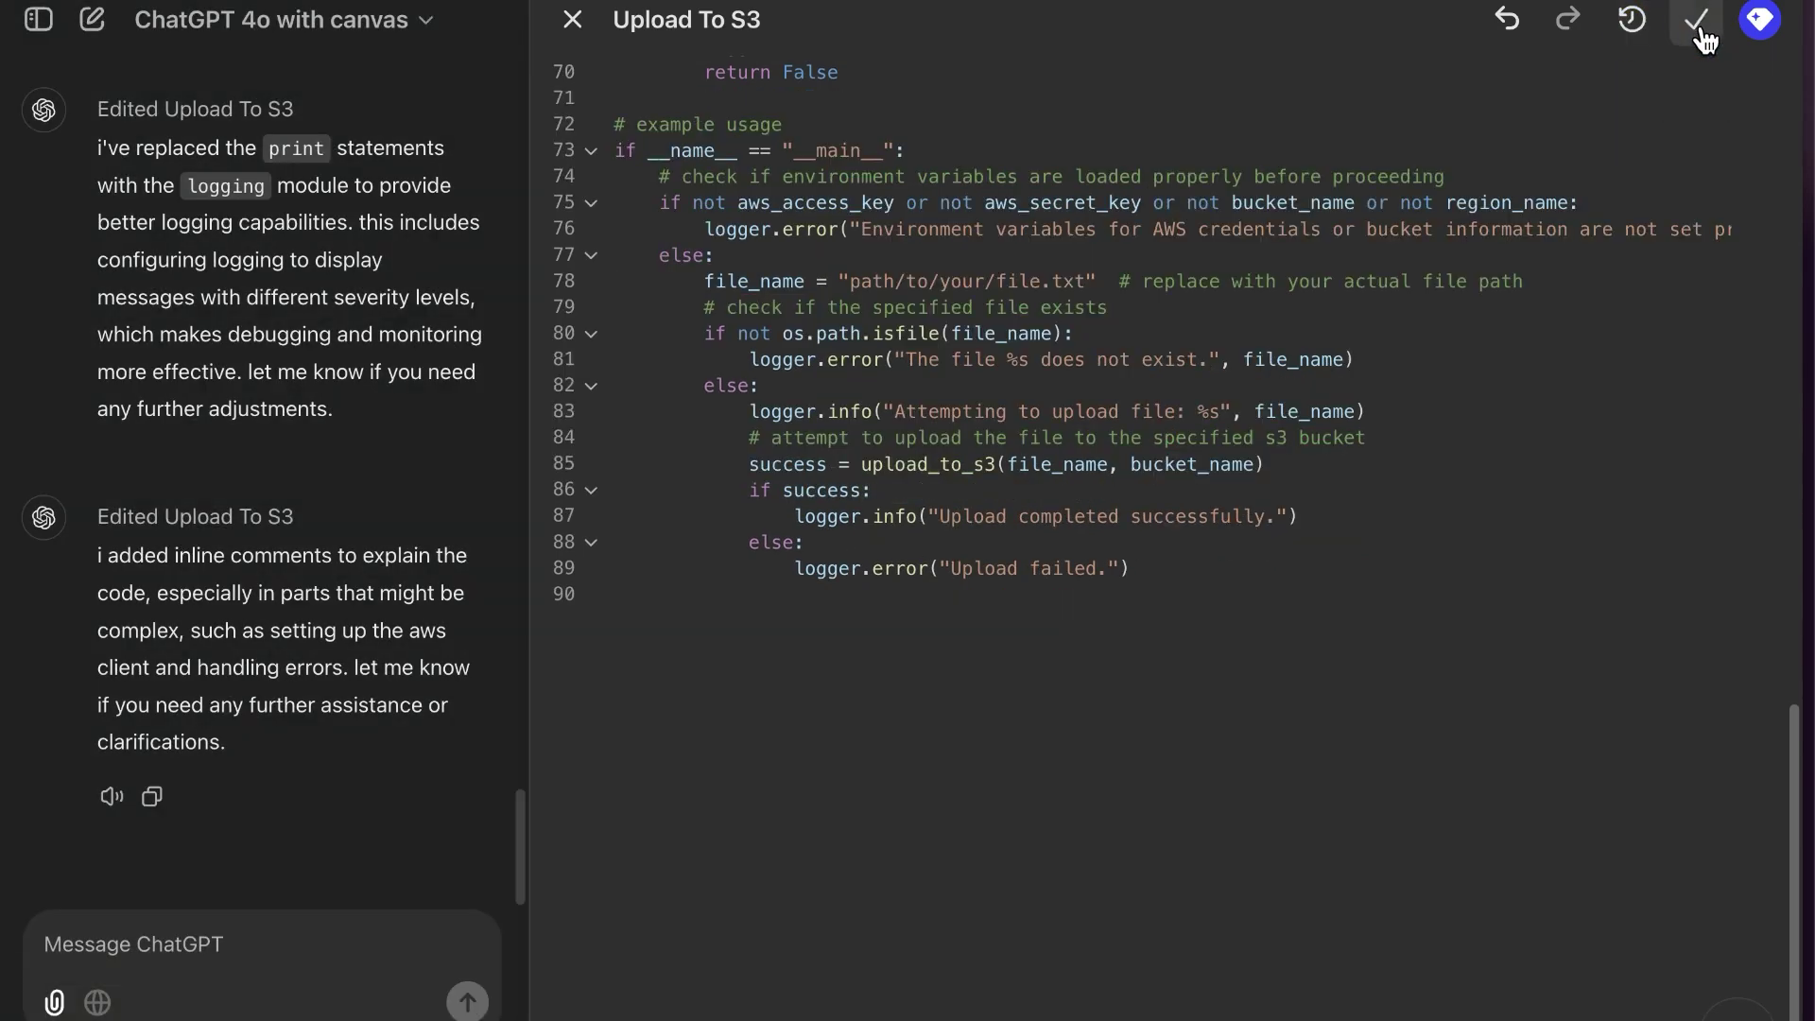
# - Restore the script version that precedes the inline comments edit and close the canvas
pyautogui.click(1509, 37)
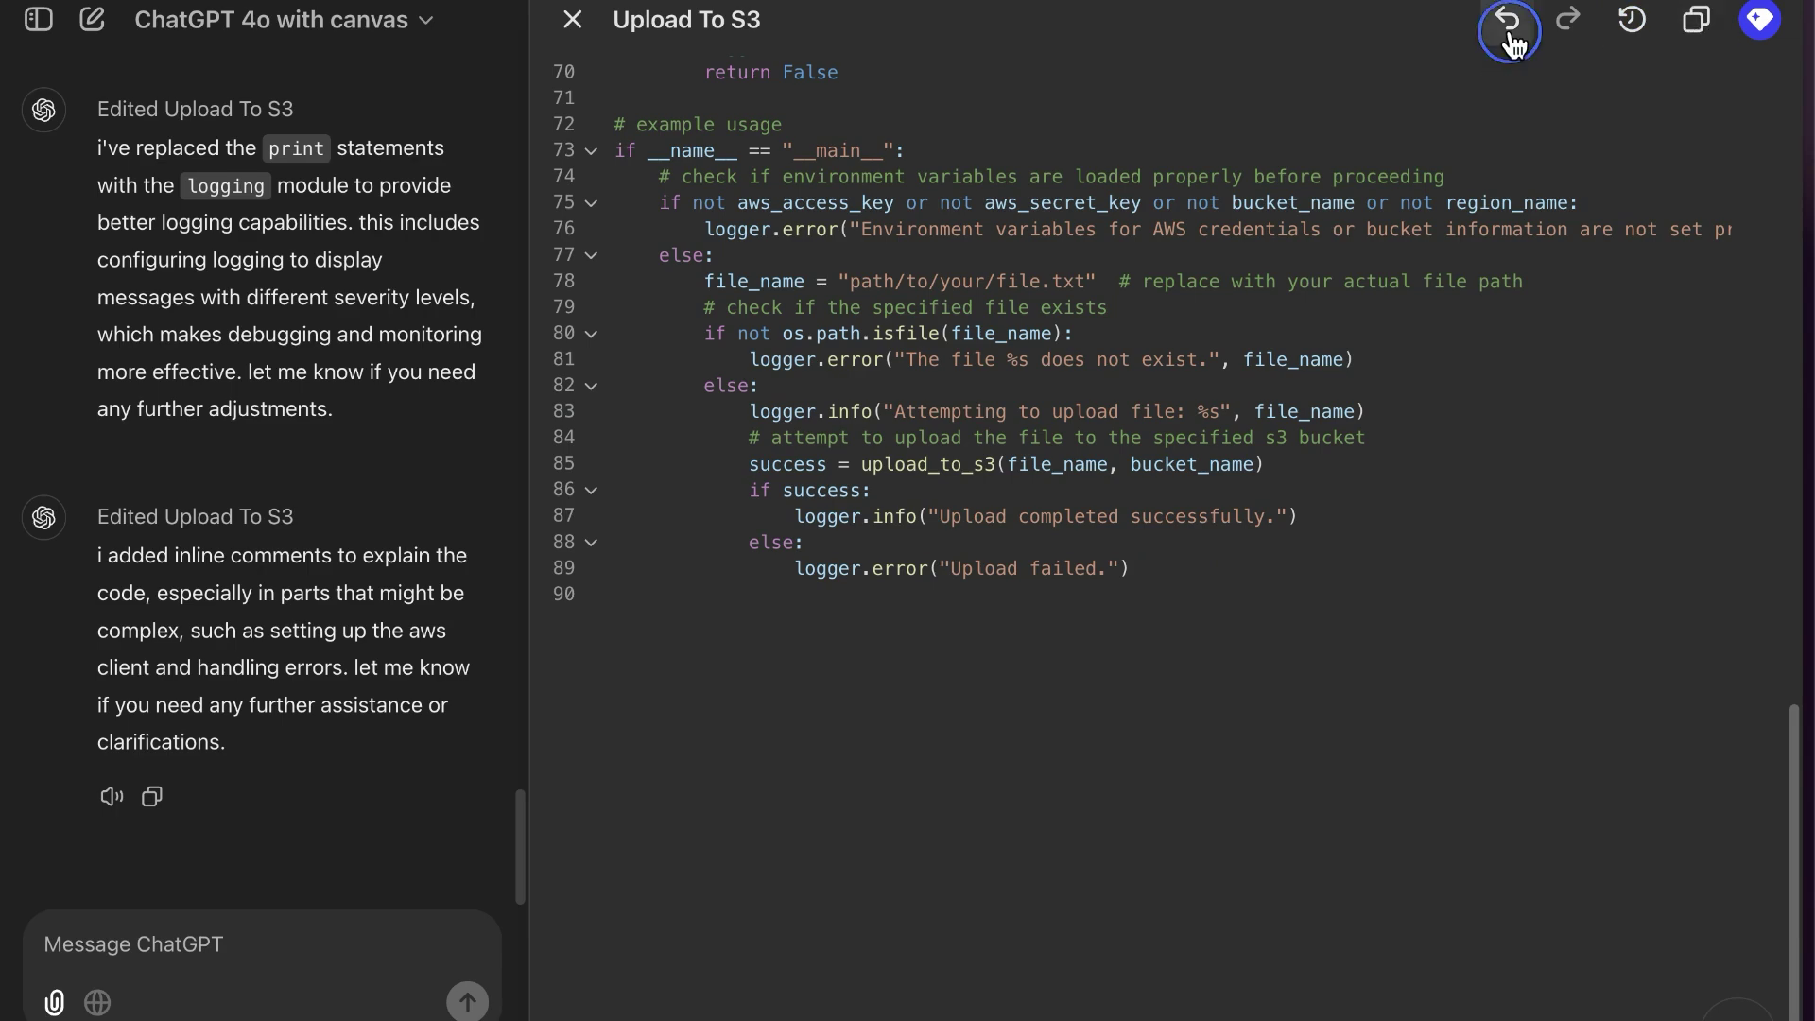
pyautogui.click(1320, 1017)
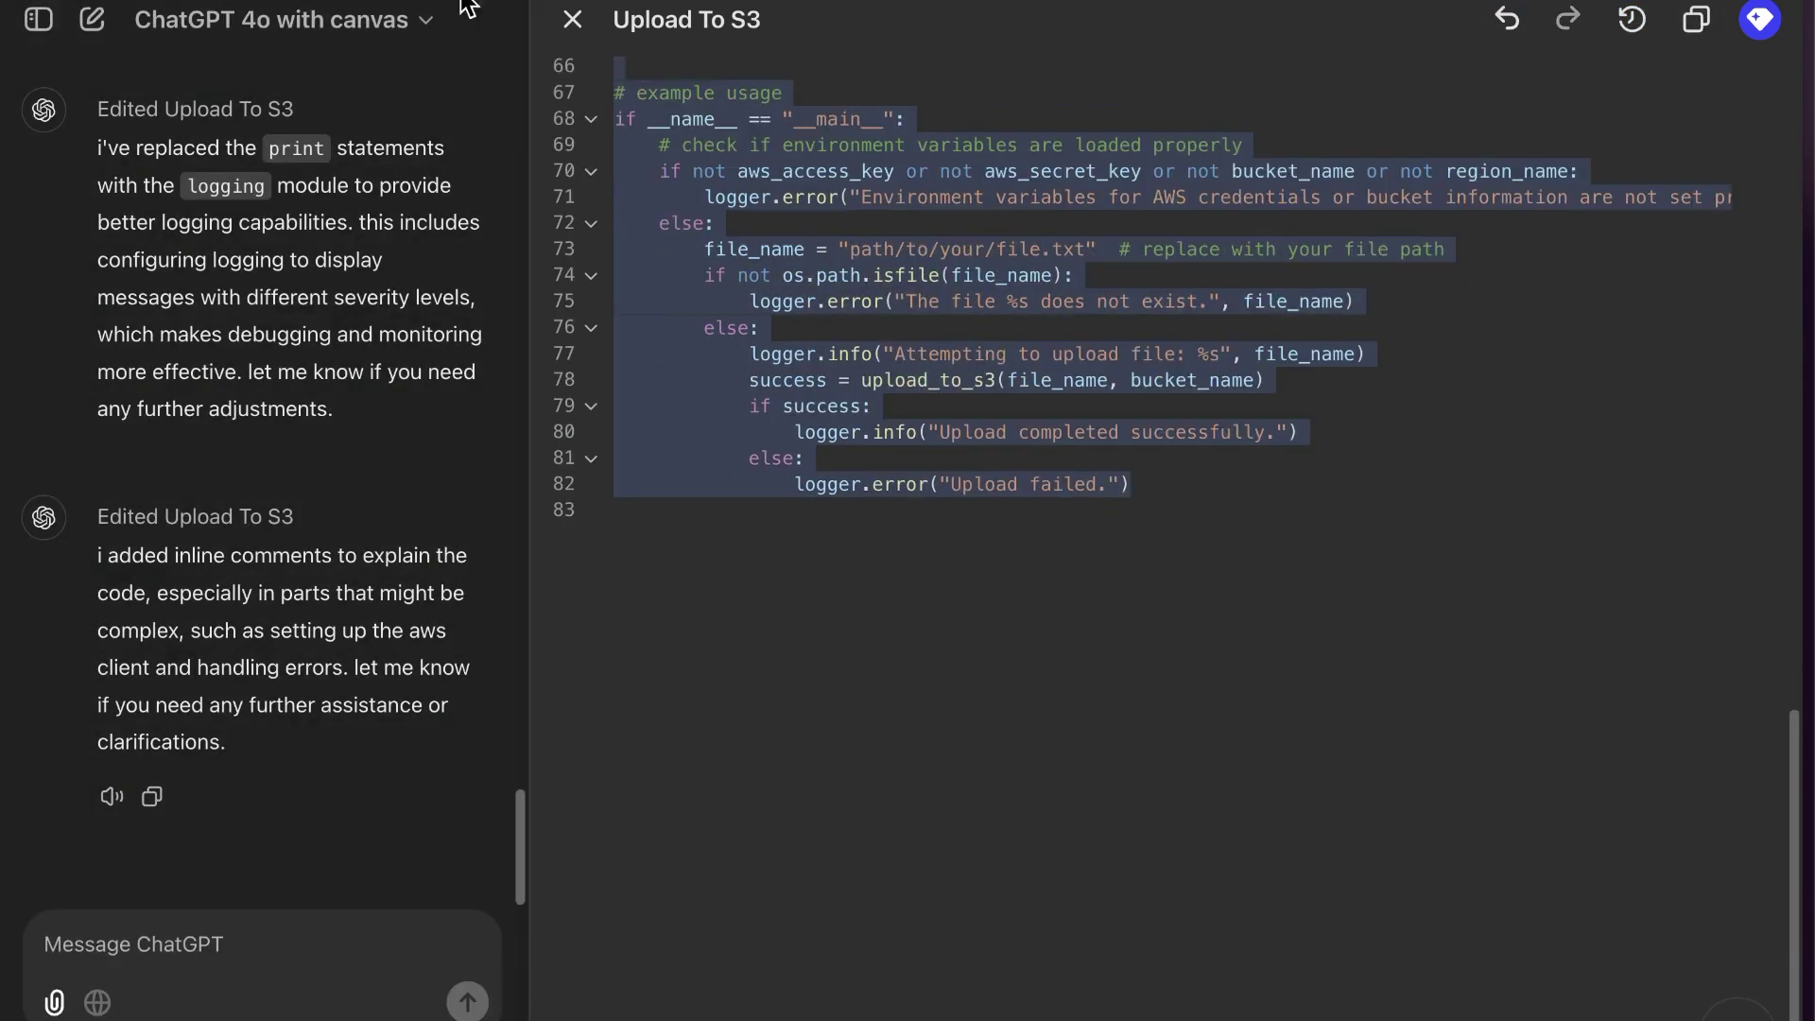
pyautogui.click(572, 20)
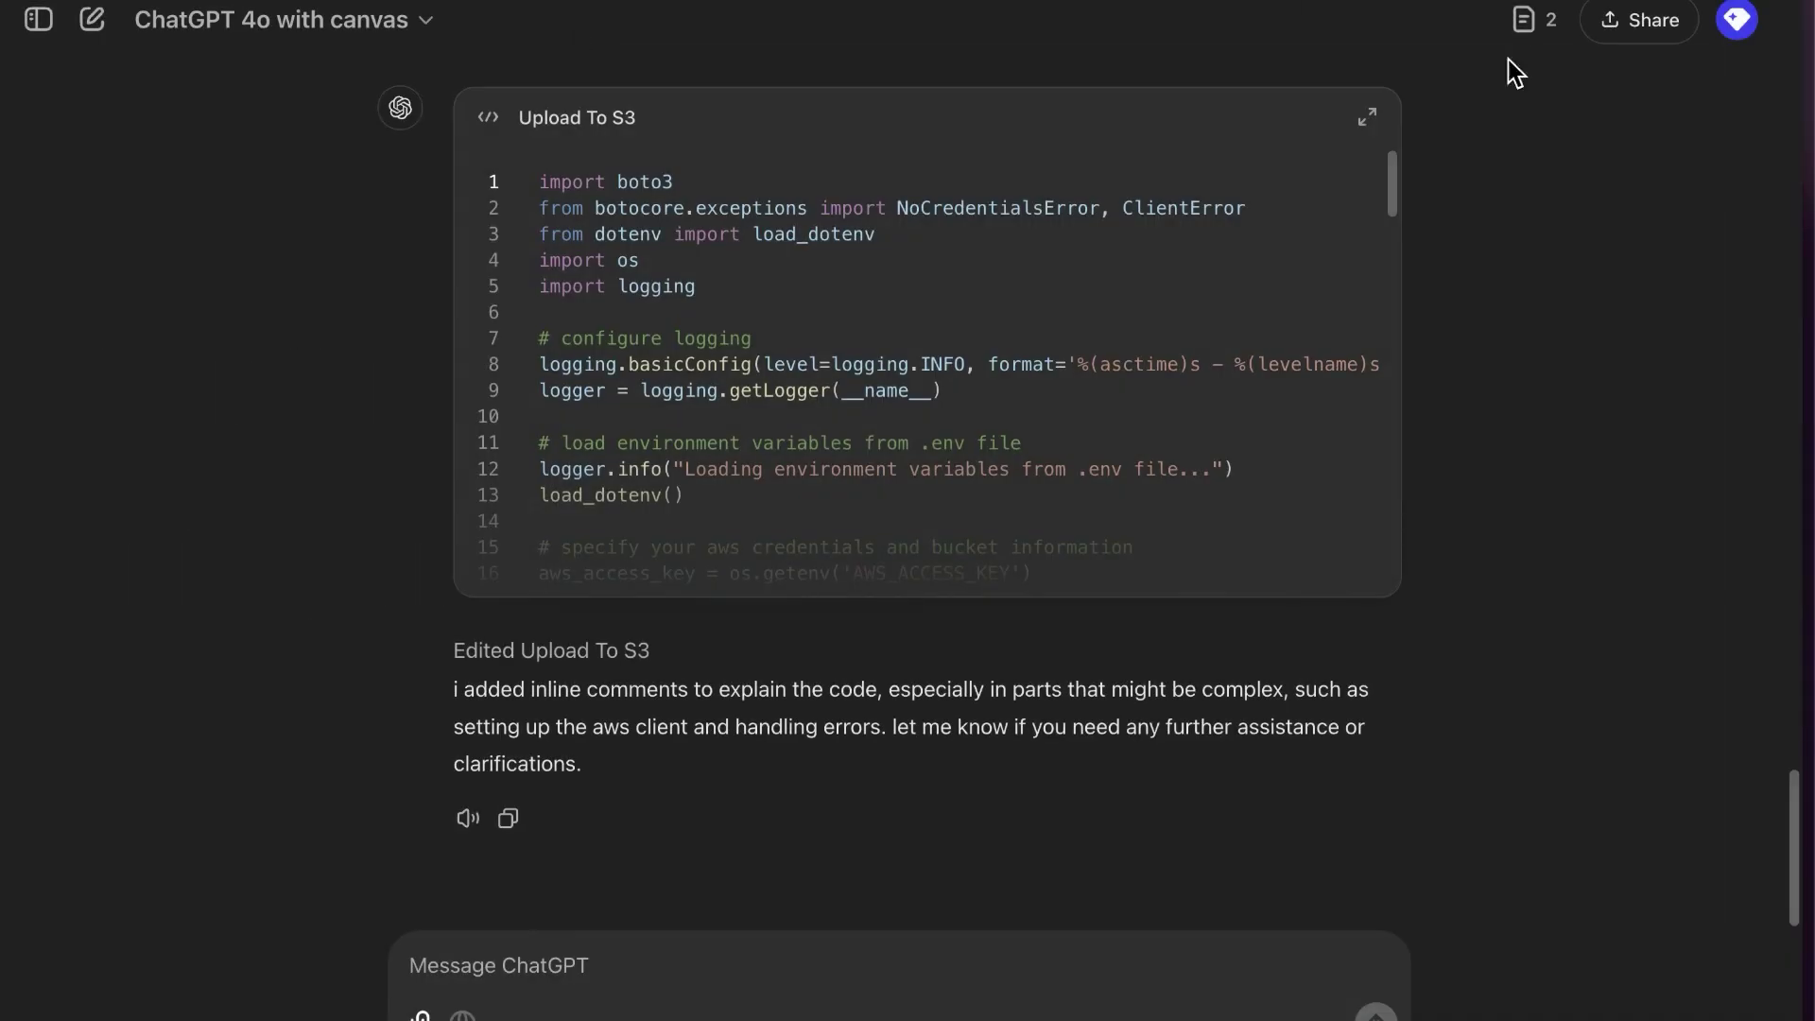
# - Open the upload_to_s3 canvas from the conversation's file list, close it, and switch to the upload_to_s3_js canvas
pyautogui.click(1531, 28)
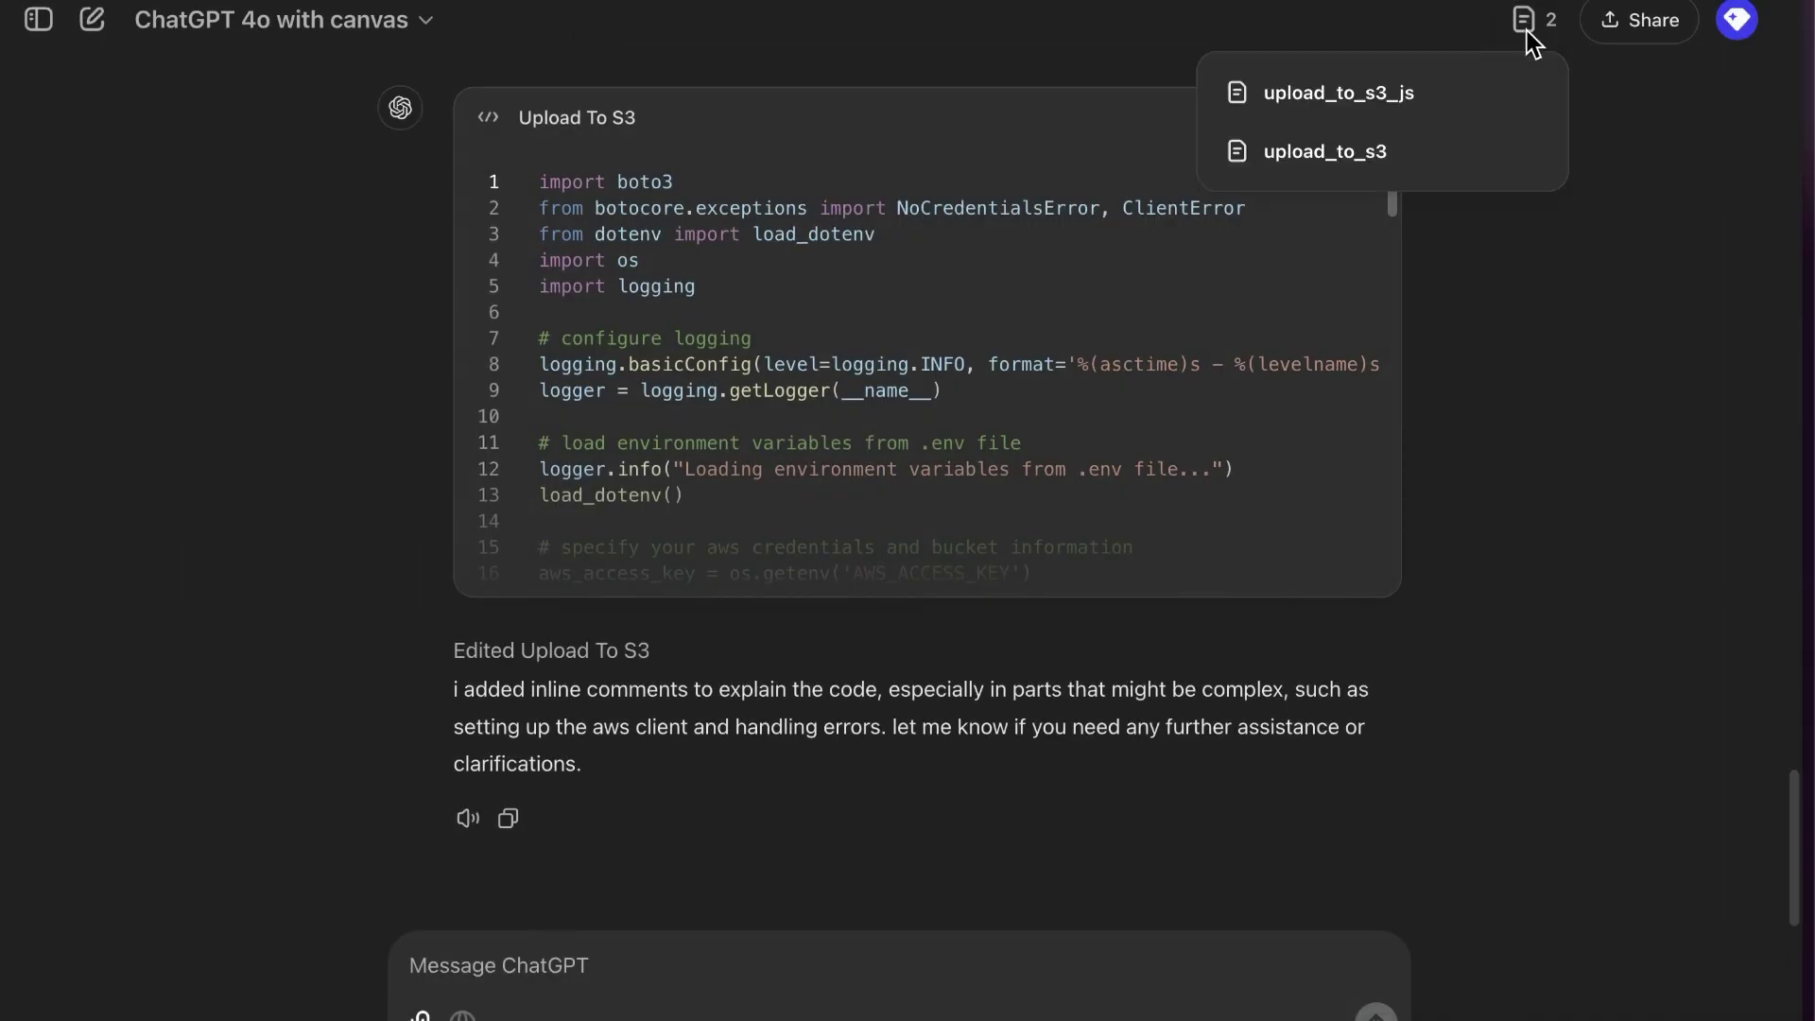
pyautogui.click(1323, 150)
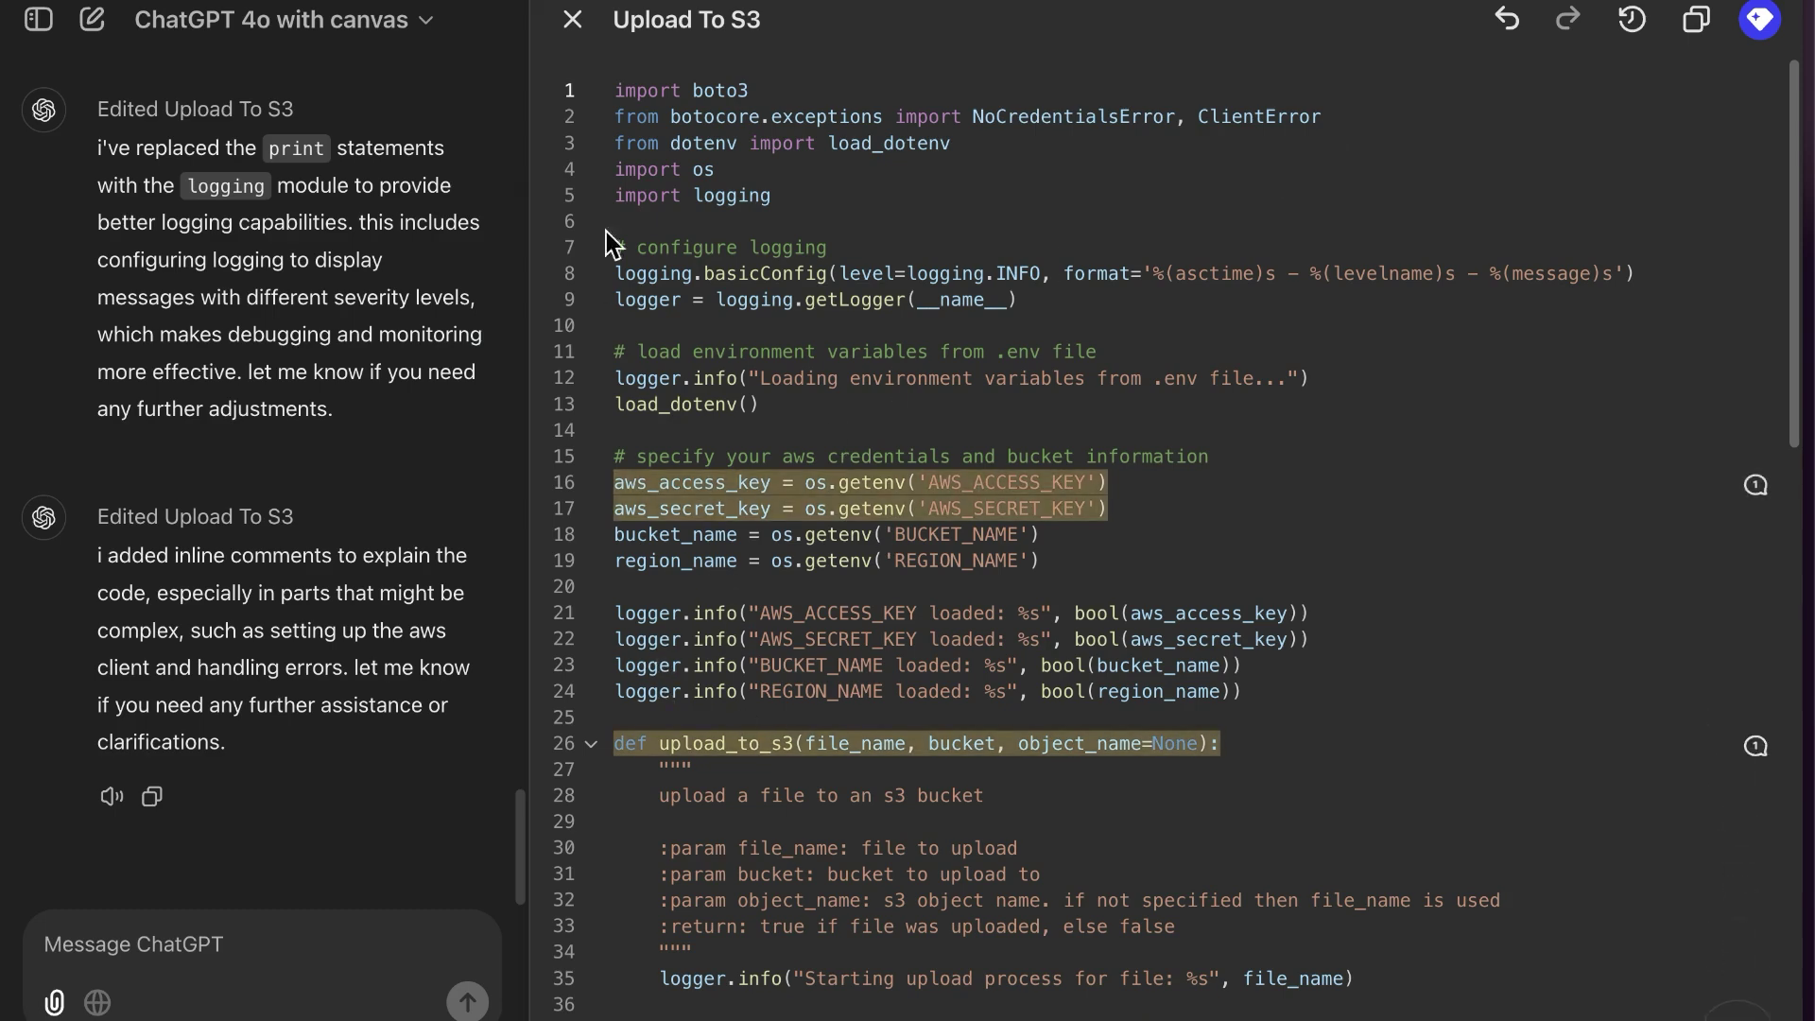
pyautogui.click(578, 28)
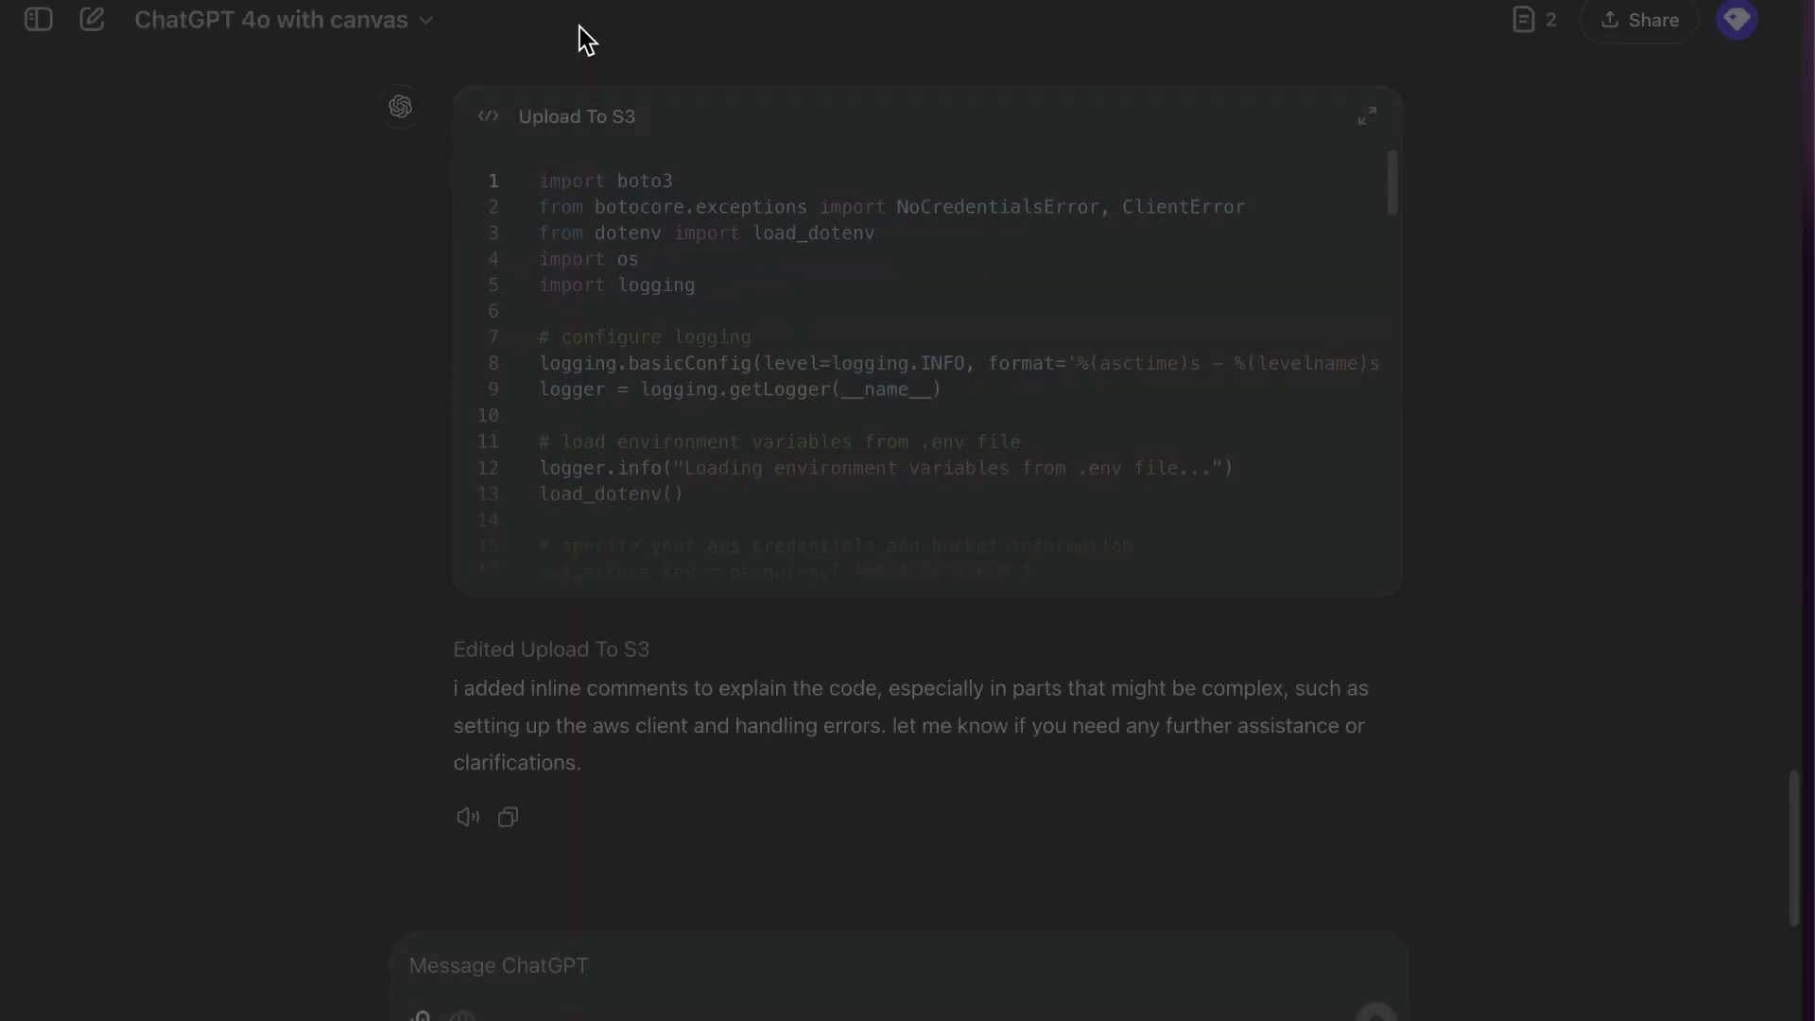
pyautogui.click(1513, 28)
pyautogui.click(1348, 88)
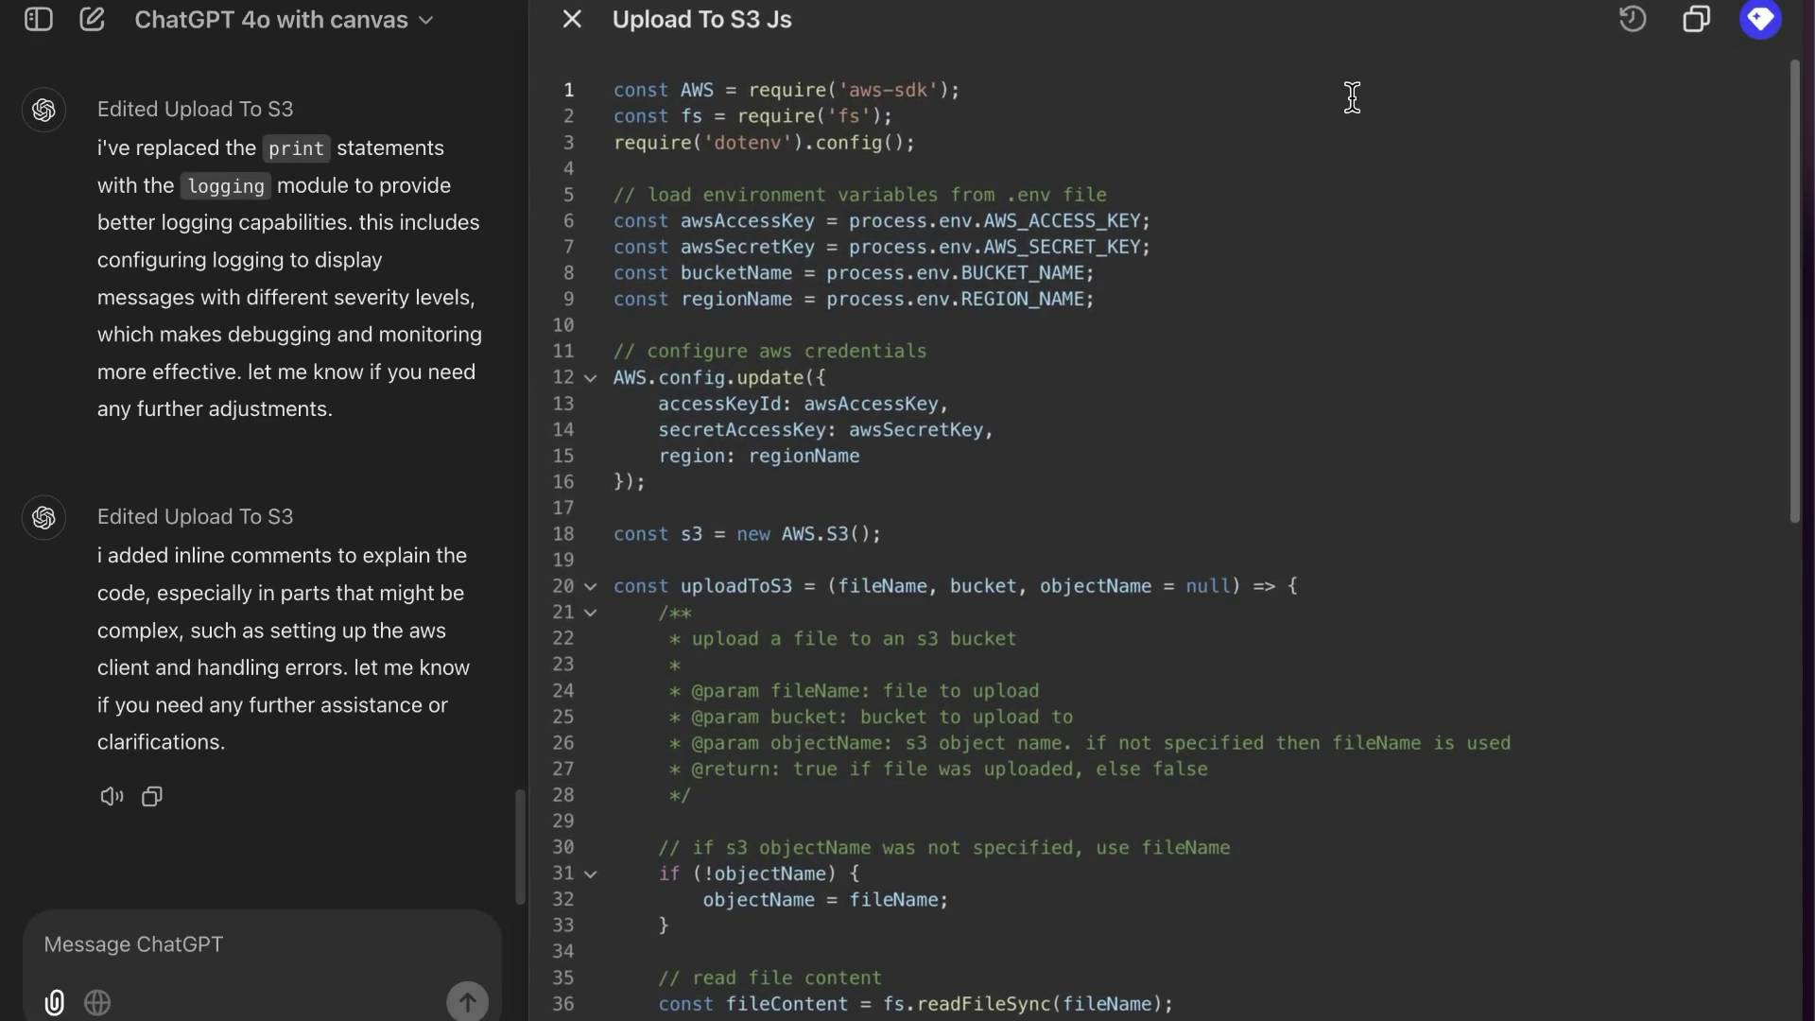